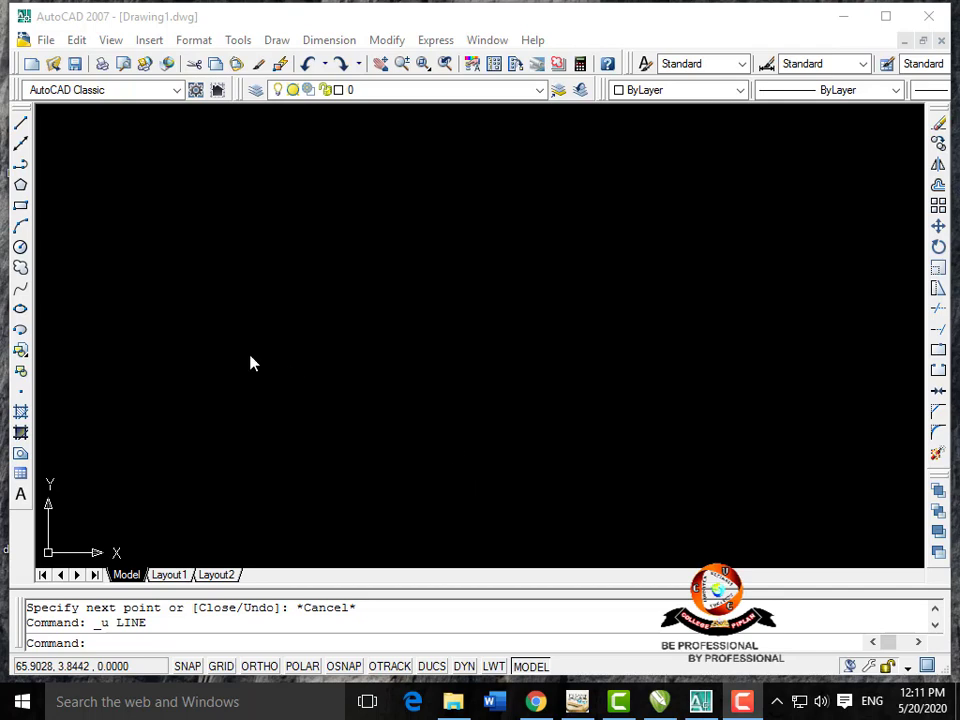
{"action": "left_click", "coordinate": [161, 167]}
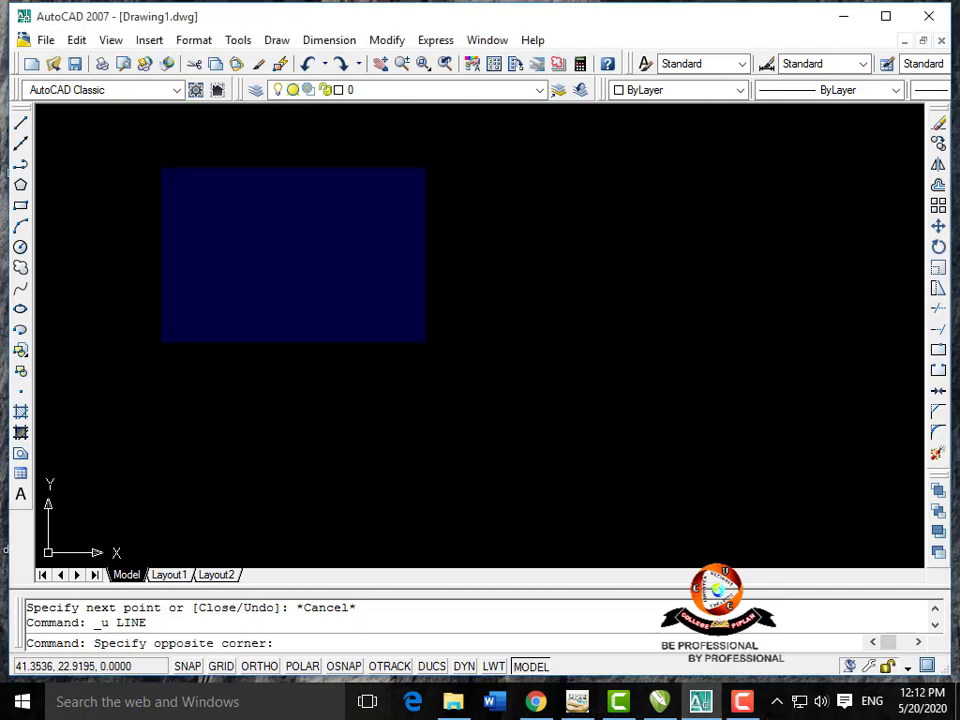
{"action": "left_click", "coordinate": [760, 458]}
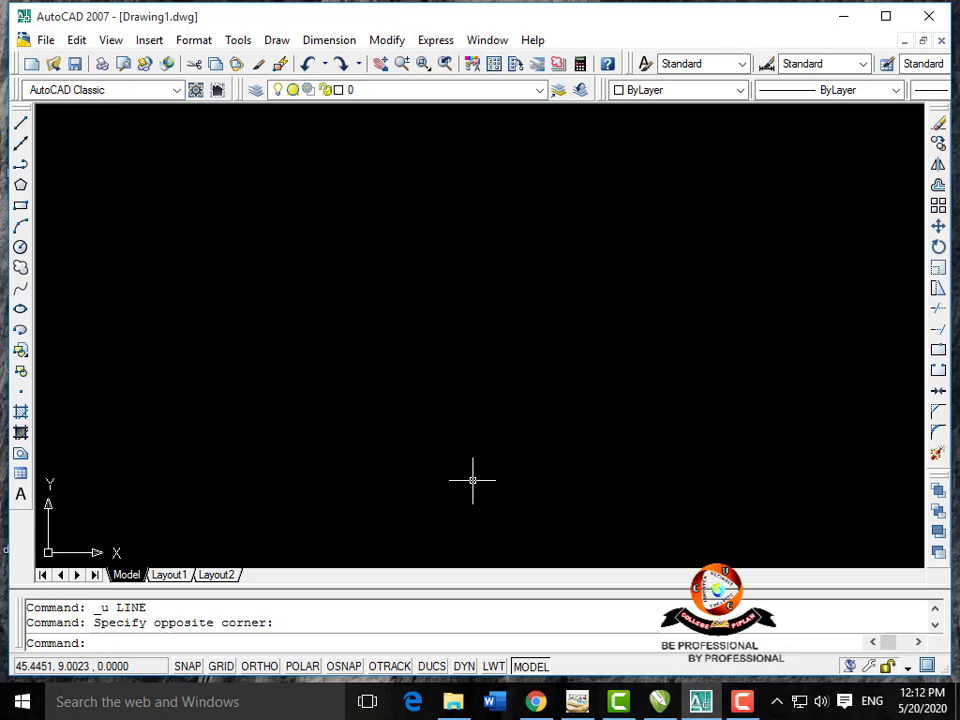
{"action": "left_click", "coordinate": [184, 179]}
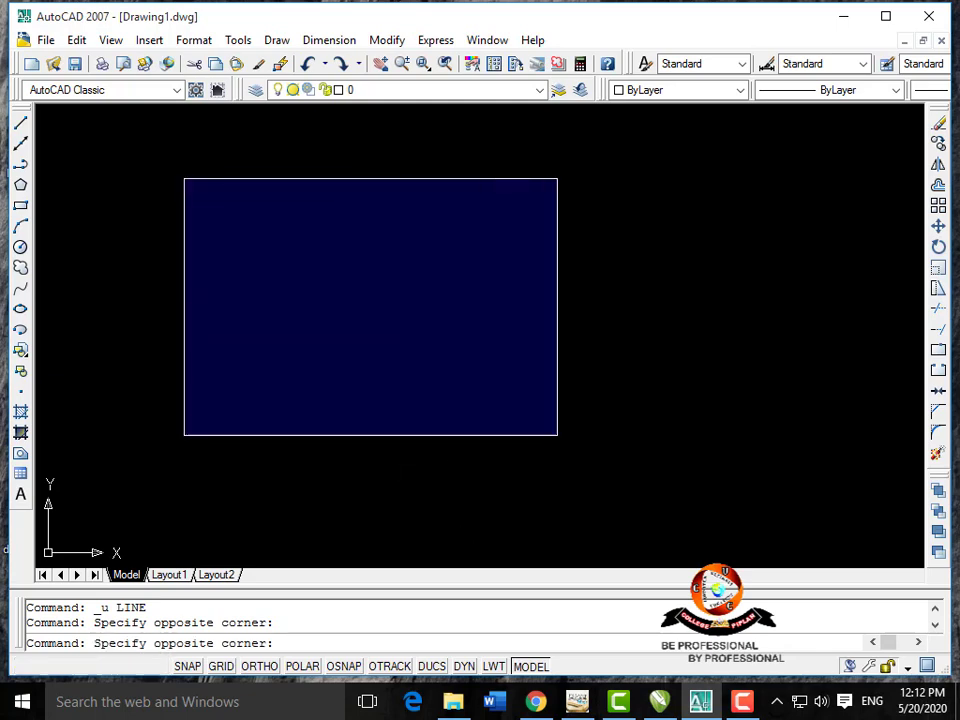
{"action": "left_click", "coordinate": [704, 469]}
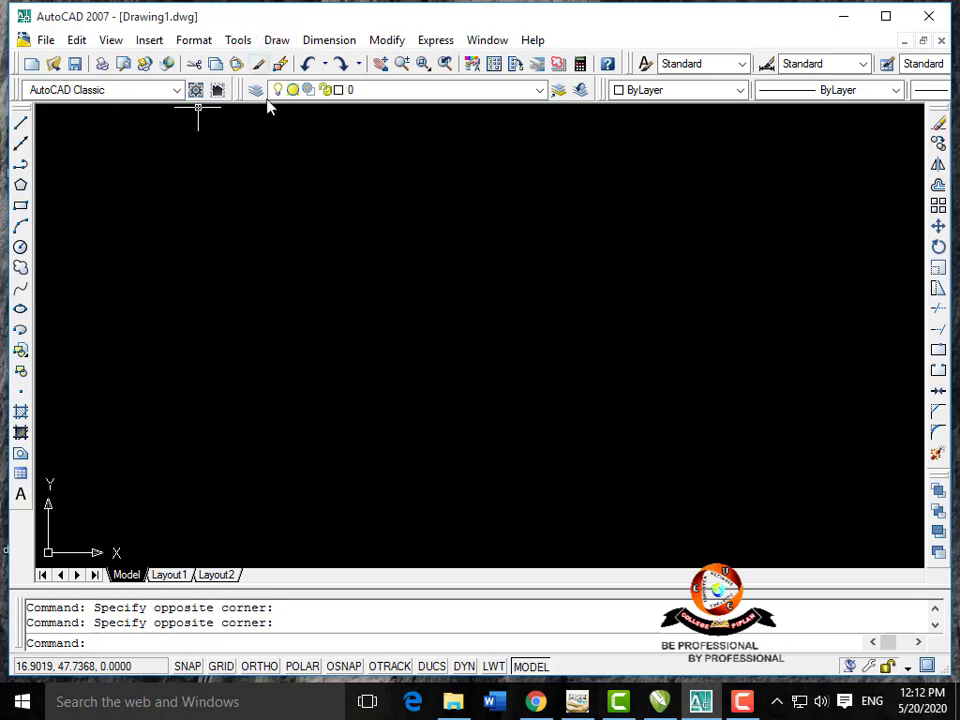
{"action": "left_click", "coordinate": [275, 42]}
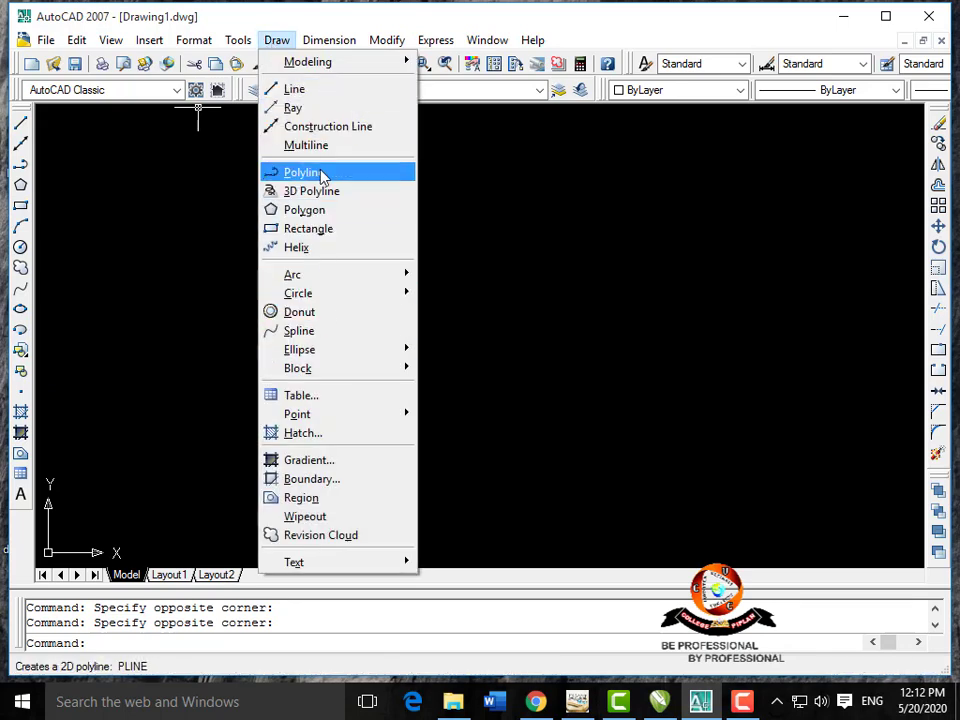
{"action": "left_click", "coordinate": [452, 246]}
{"action": "left_click", "coordinate": [152, 187]}
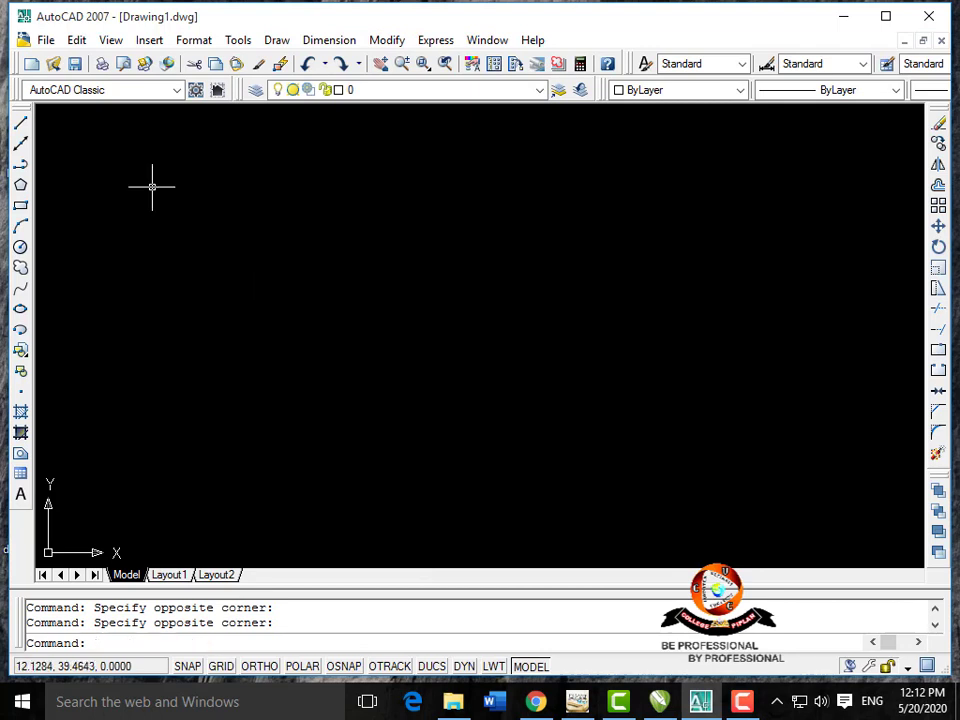
{"action": "left_click", "coordinate": [141, 158]}
{"action": "left_click", "coordinate": [706, 432]}
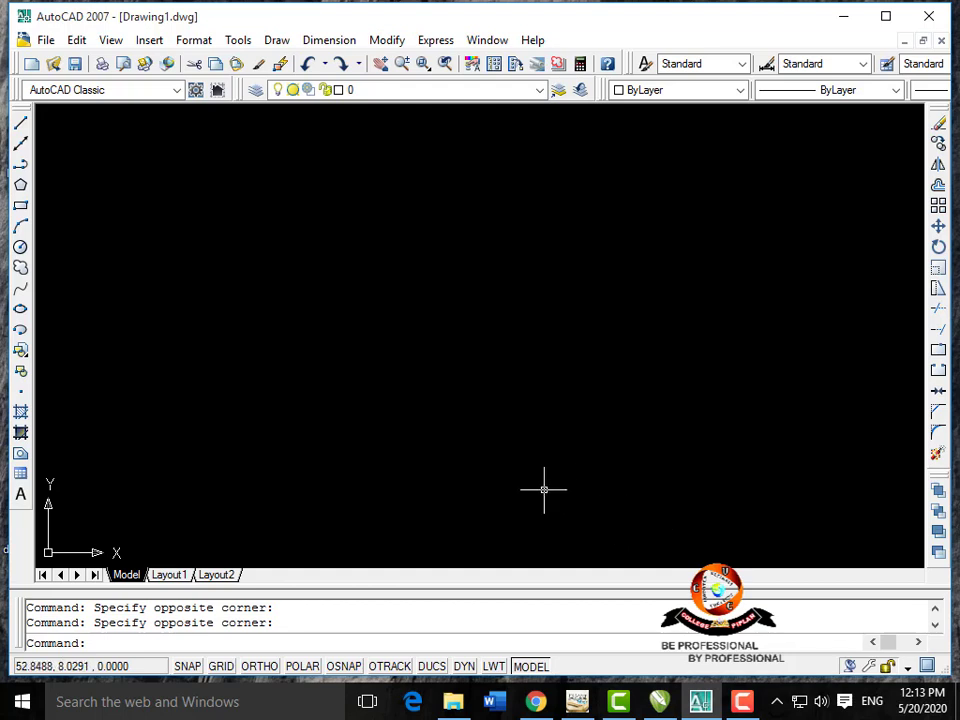
{"action": "left_click", "coordinate": [168, 189]}
{"action": "left_click", "coordinate": [512, 392]}
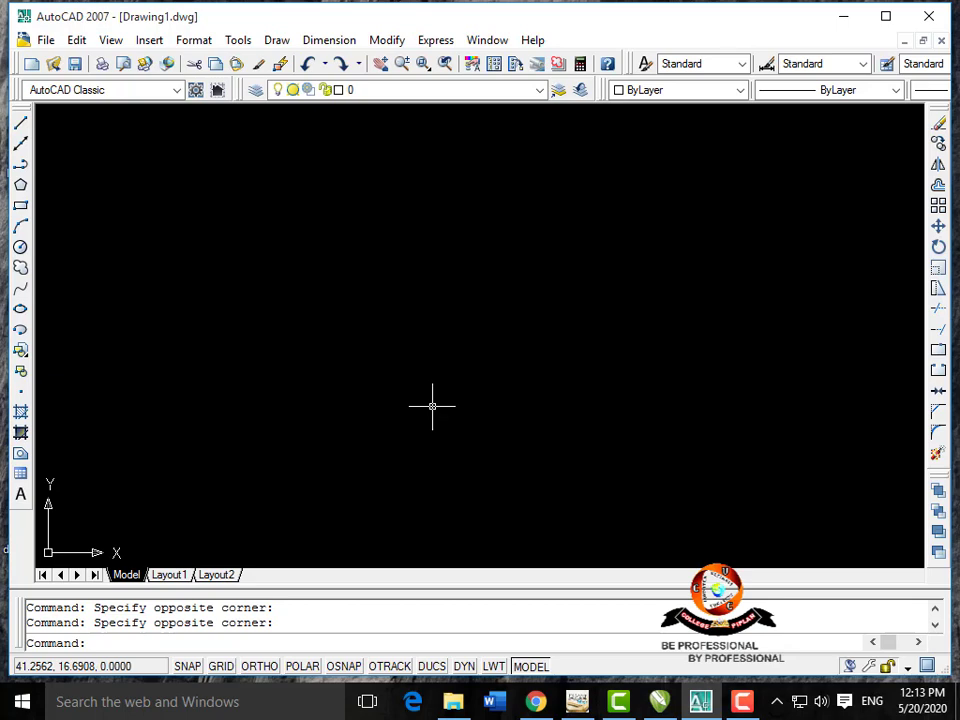
Draw a closed outline of ten line segments starting at about (20, 41), with a straight upper edge and a zigzag lower edge.
{"action": "type", "text": "I"}
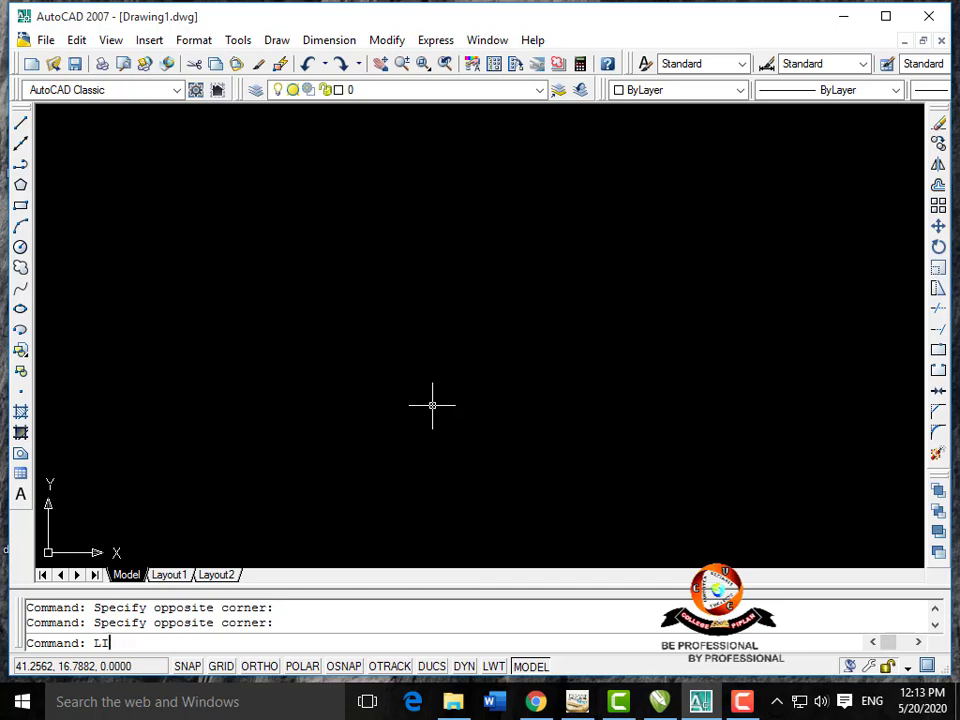
{"action": "key", "text": "Return"}
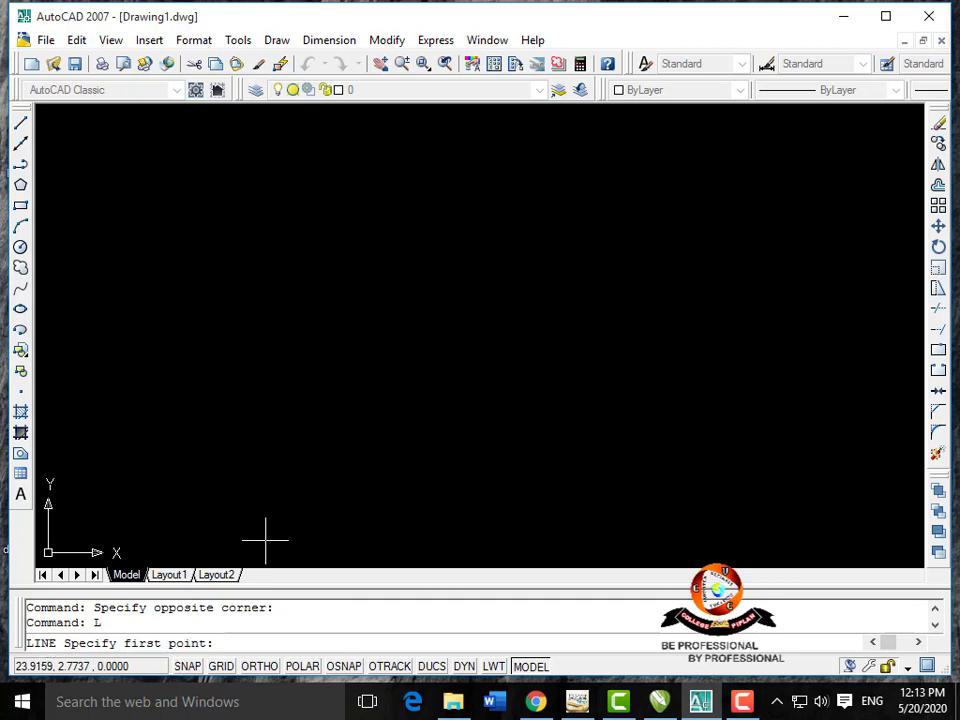
{"action": "left_click", "coordinate": [229, 174]}
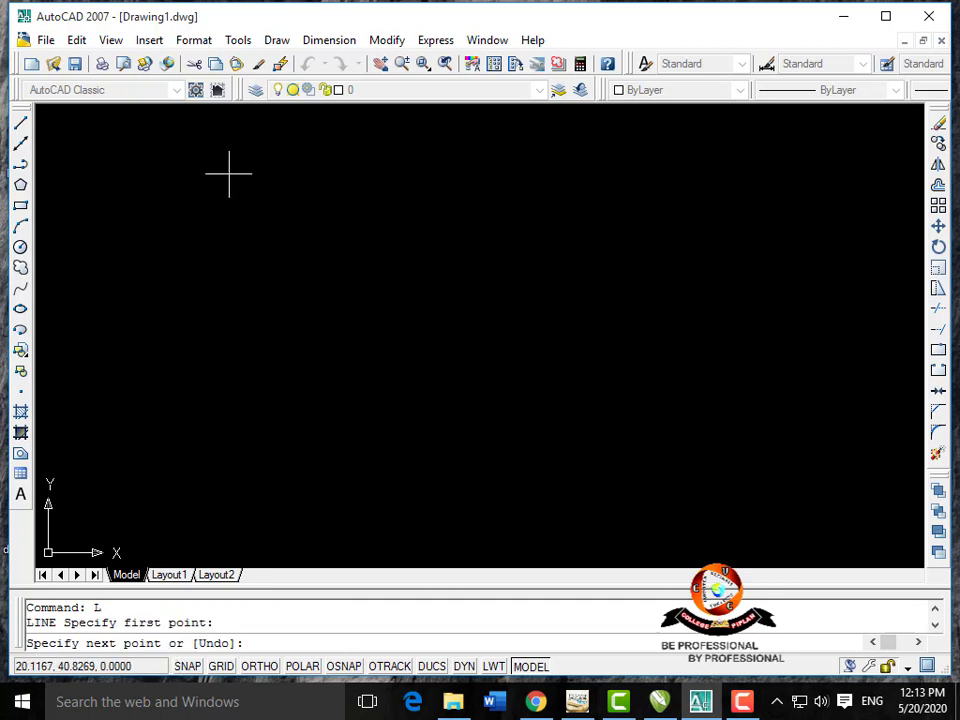
{"action": "left_click", "coordinate": [530, 186]}
{"action": "left_click", "coordinate": [536, 348]}
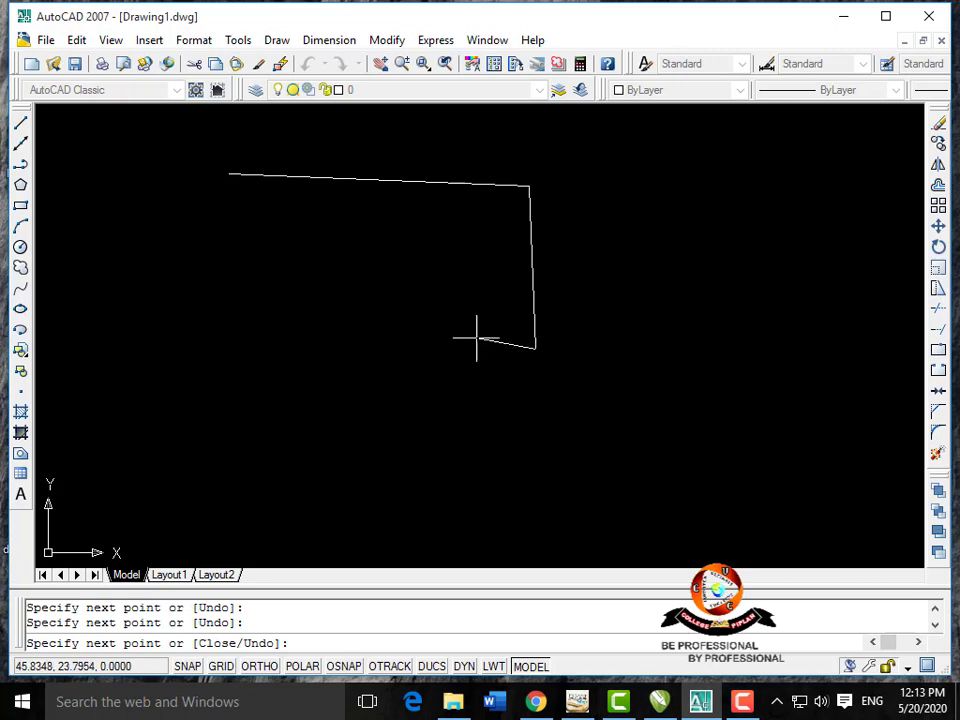
{"action": "left_click", "coordinate": [476, 338]}
{"action": "left_click", "coordinate": [467, 270]}
{"action": "left_click", "coordinate": [406, 322]}
{"action": "left_click", "coordinate": [376, 255]}
{"action": "left_click", "coordinate": [293, 302]}
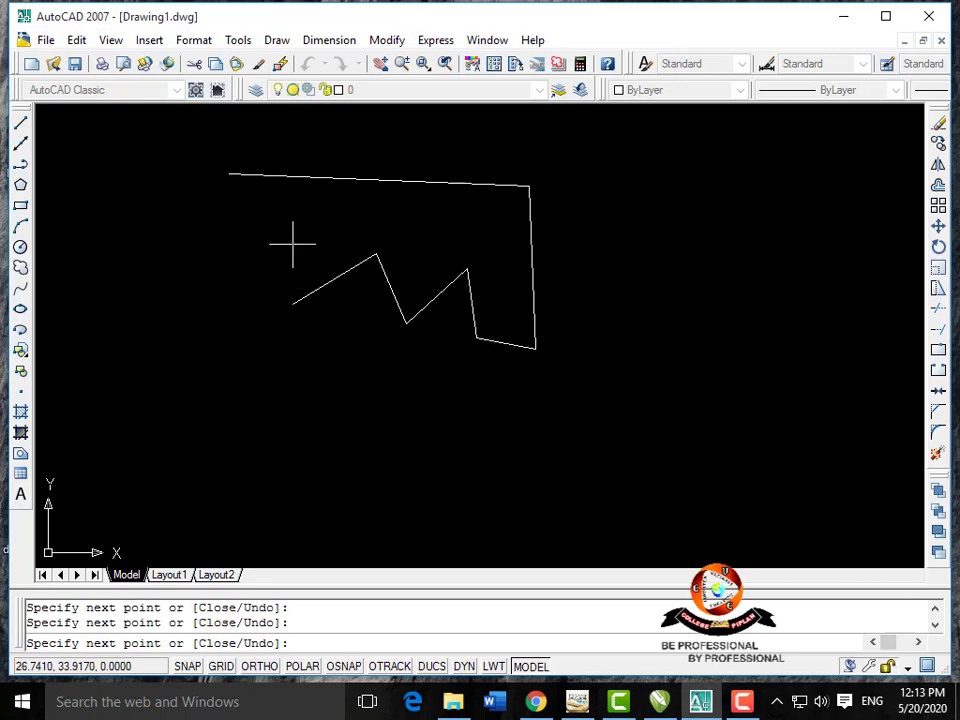
{"action": "left_click", "coordinate": [293, 229]}
{"action": "left_click", "coordinate": [201, 263]}
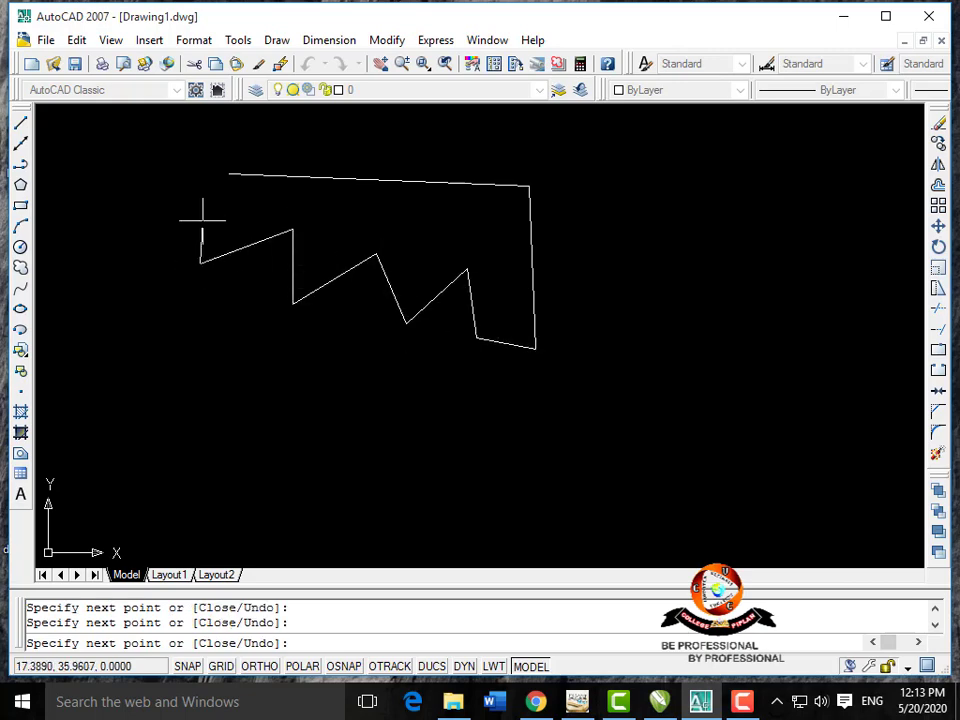
{"action": "left_click", "coordinate": [229, 174]}
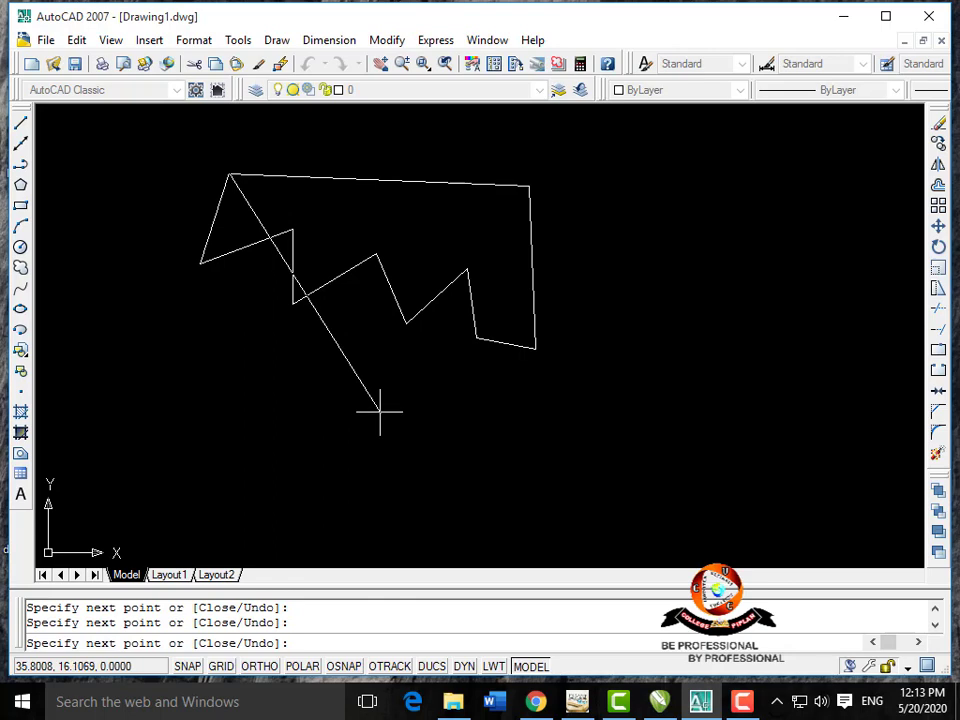
{"action": "key", "text": "Escape"}
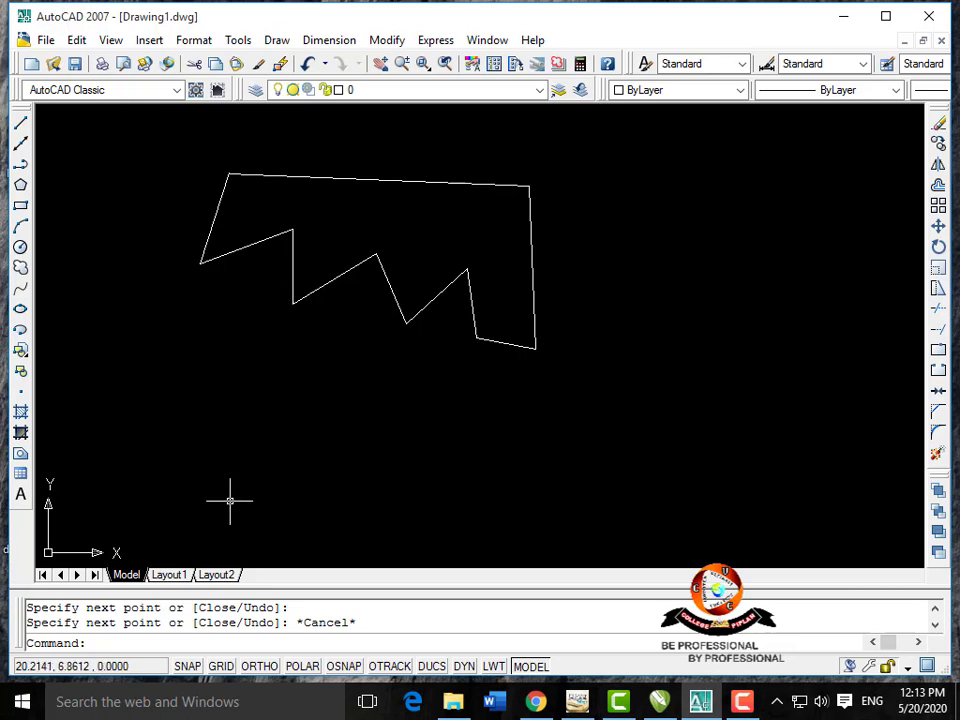
Draw an open zigzag of seven connected line segments below the closed outline, starting with a nearly horizontal segment.
{"action": "left_click", "coordinate": [22, 126]}
{"action": "left_click", "coordinate": [161, 360]}
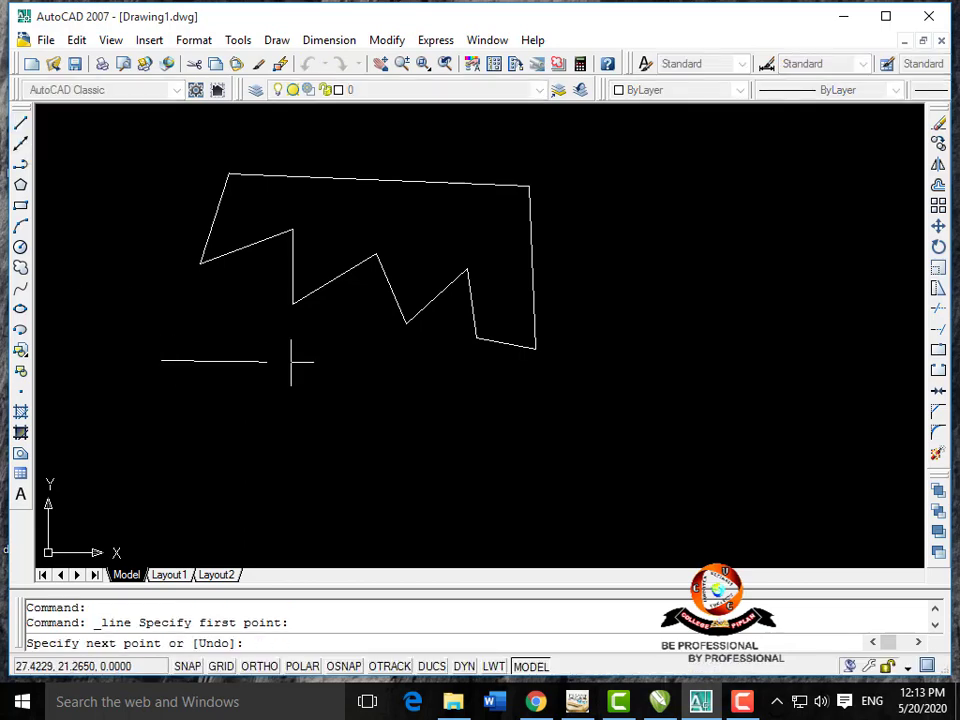
{"action": "left_click", "coordinate": [333, 362]}
{"action": "left_click", "coordinate": [343, 455]}
{"action": "left_click", "coordinate": [428, 407]}
{"action": "left_click", "coordinate": [501, 469]}
{"action": "left_click", "coordinate": [569, 404]}
{"action": "left_click", "coordinate": [648, 477]}
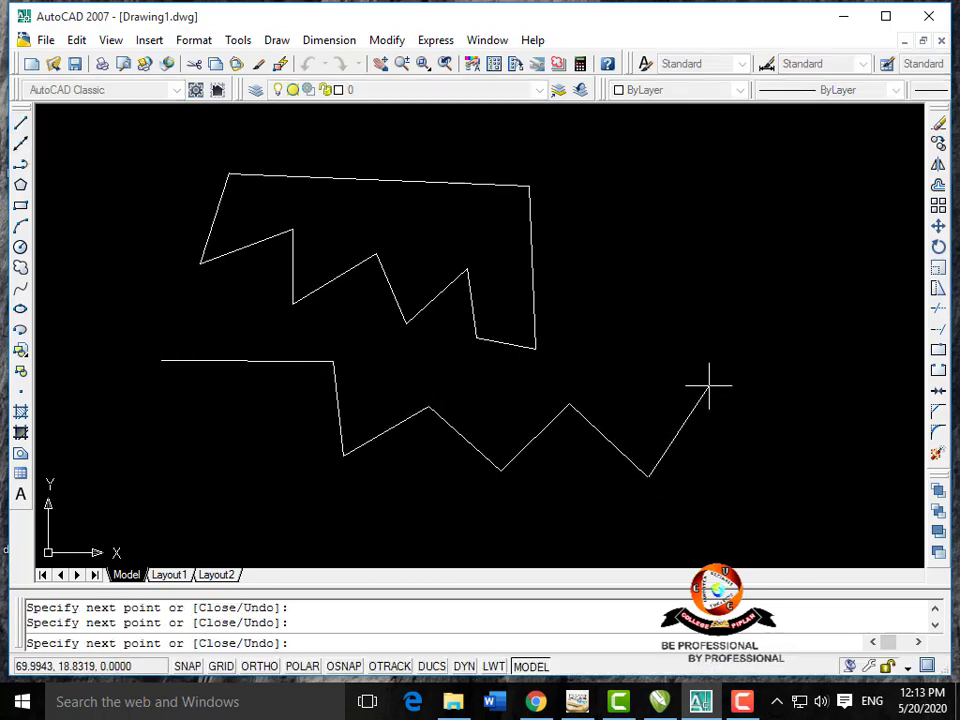
{"action": "left_click", "coordinate": [710, 375]}
{"action": "key", "text": "Escape"}
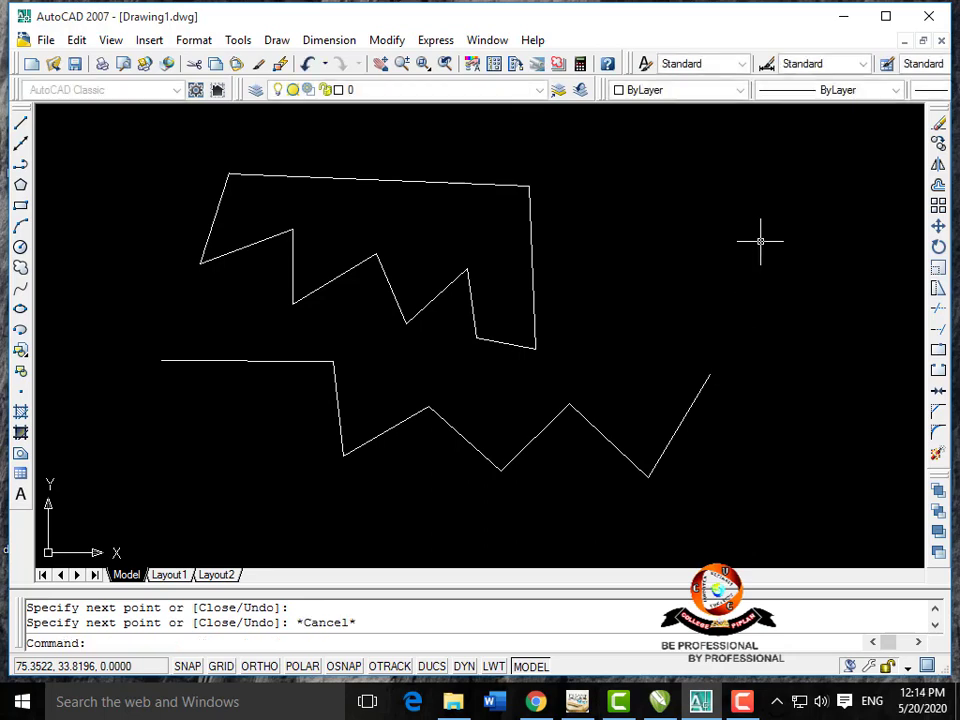
Draw an open zigzag of four connected line segments running downward to the right of the closed outline.
{"action": "left_click", "coordinate": [280, 44]}
{"action": "left_click", "coordinate": [300, 90]}
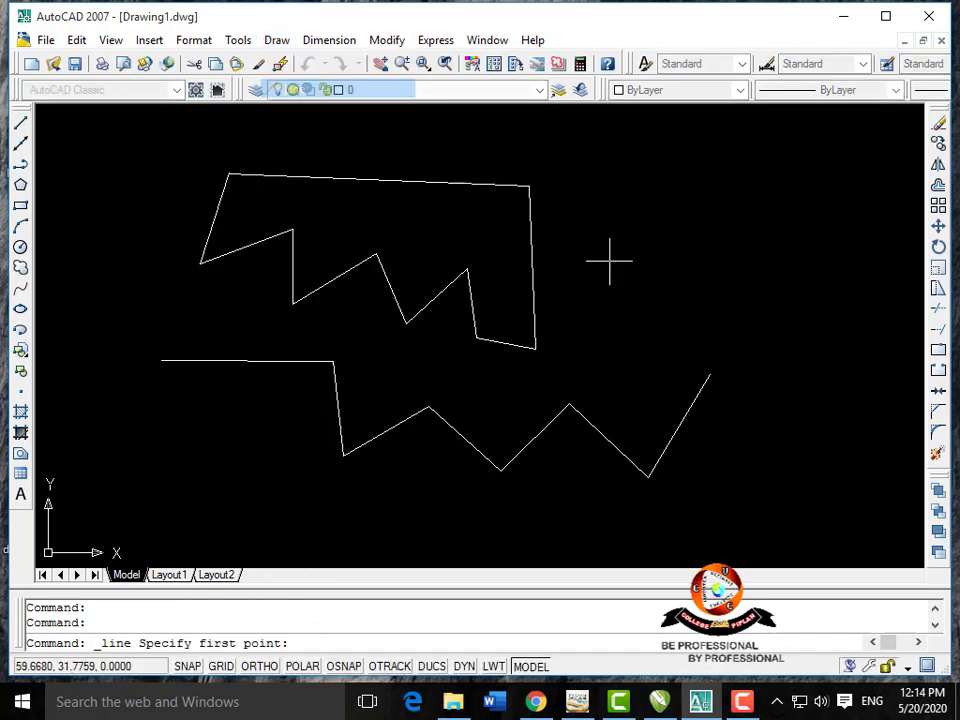
{"action": "left_click", "coordinate": [663, 157]}
{"action": "left_click", "coordinate": [729, 330]}
{"action": "left_click", "coordinate": [808, 354]}
{"action": "left_click", "coordinate": [763, 426]}
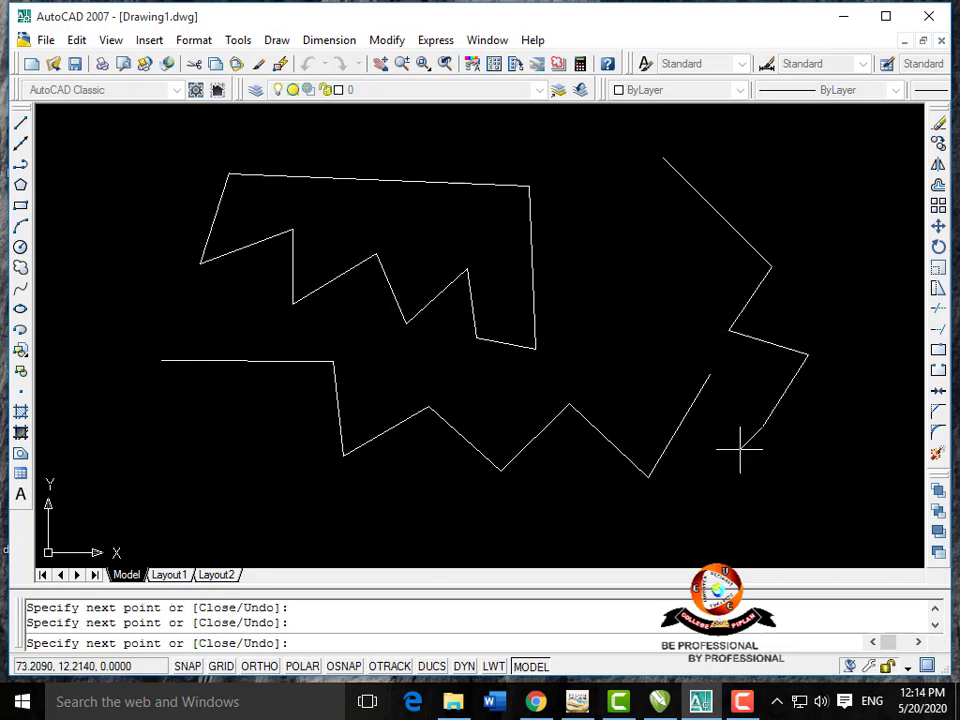
{"action": "key", "text": "Escape"}
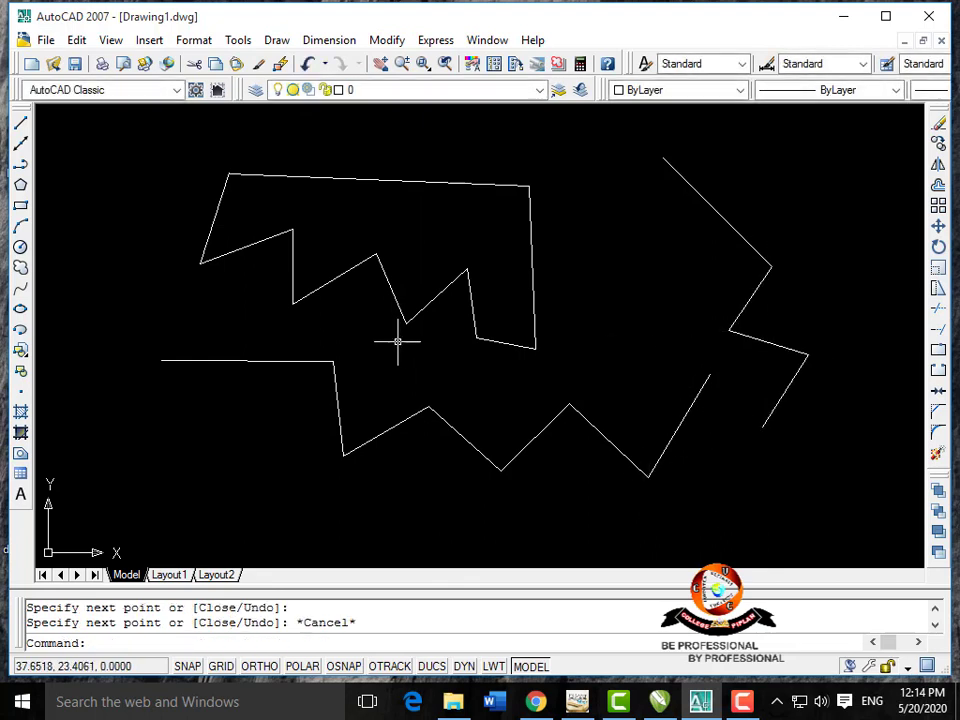
Select all the drawn lines with a window and erase them.
{"action": "left_click", "coordinate": [112, 137]}
{"action": "left_click", "coordinate": [821, 498]}
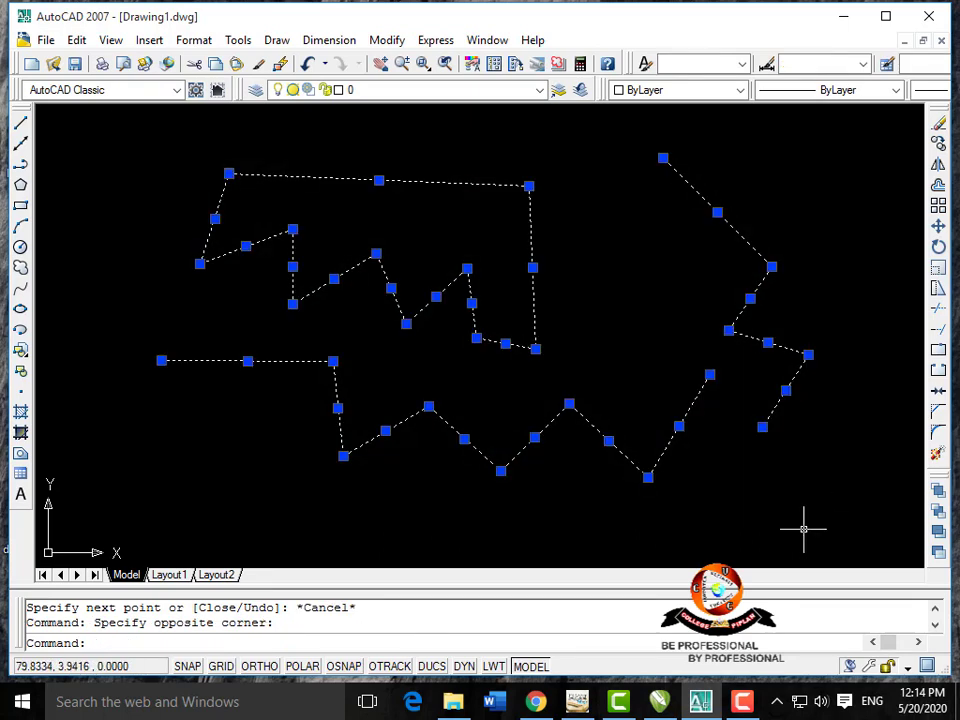
{"action": "key", "text": "Delete"}
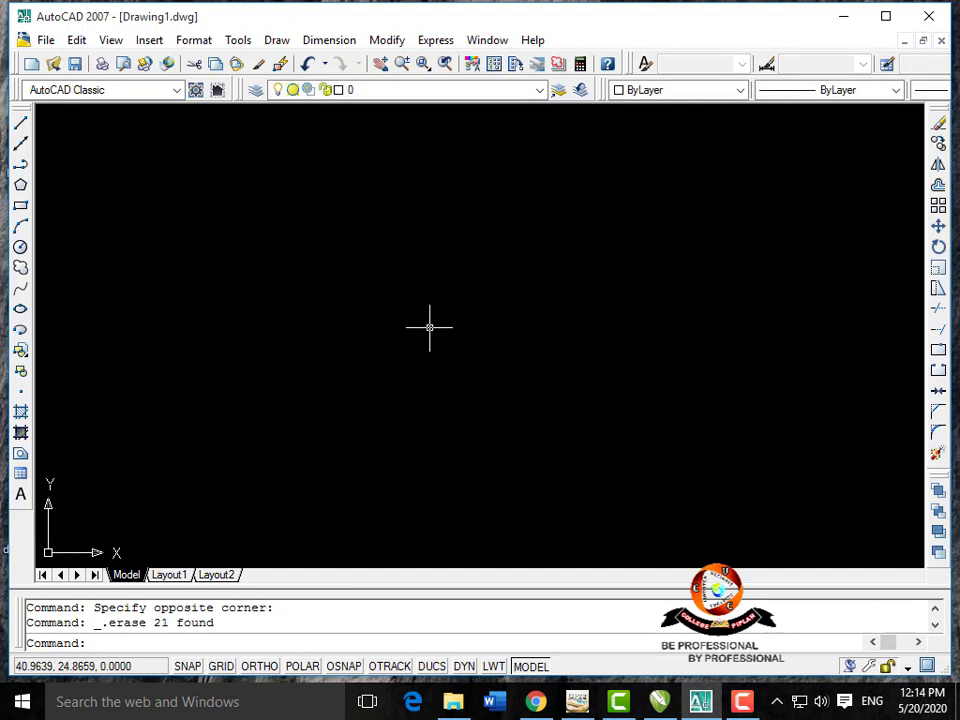
Draw a square-wave chain of seven vertical and horizontal line segments with Ortho mode on, and undo it.
{"action": "key", "text": "Return"}
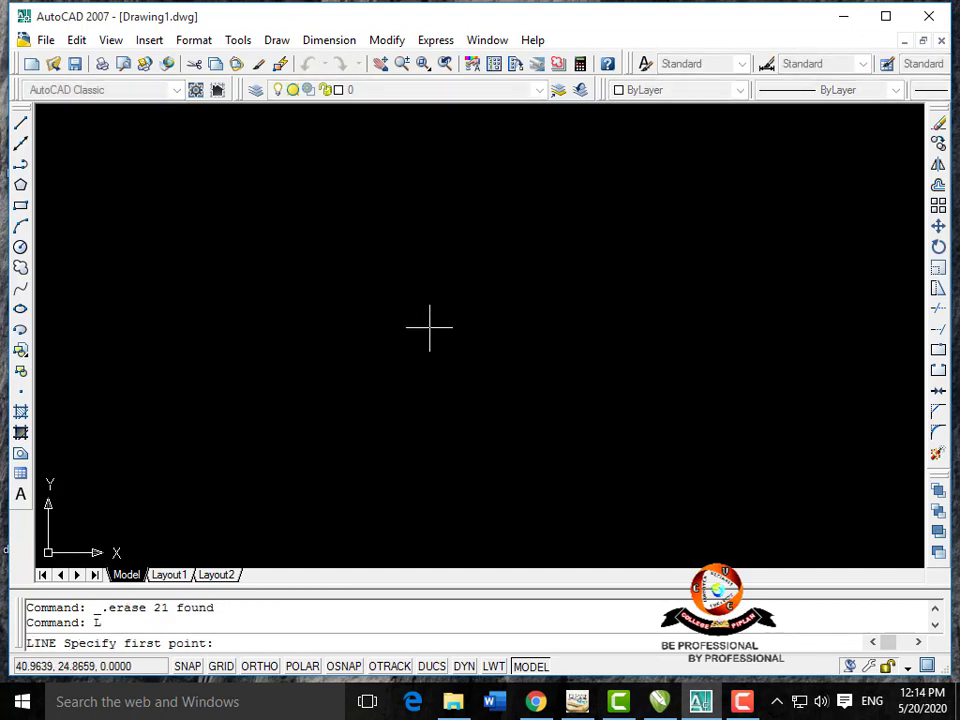
{"action": "left_click", "coordinate": [202, 150]}
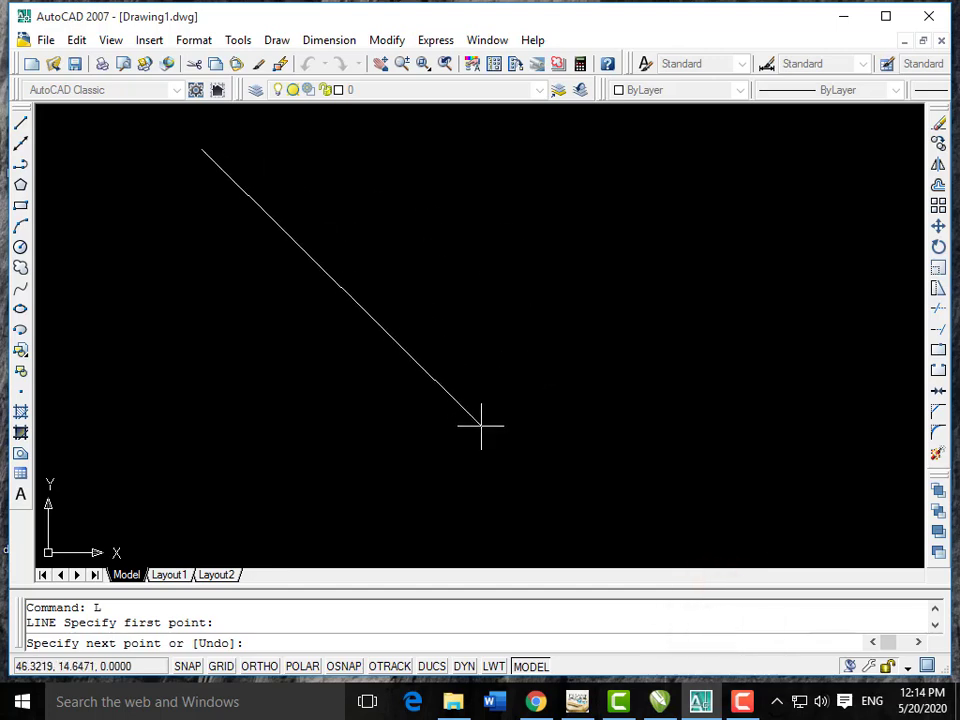
{"action": "left_click", "coordinate": [270, 666]}
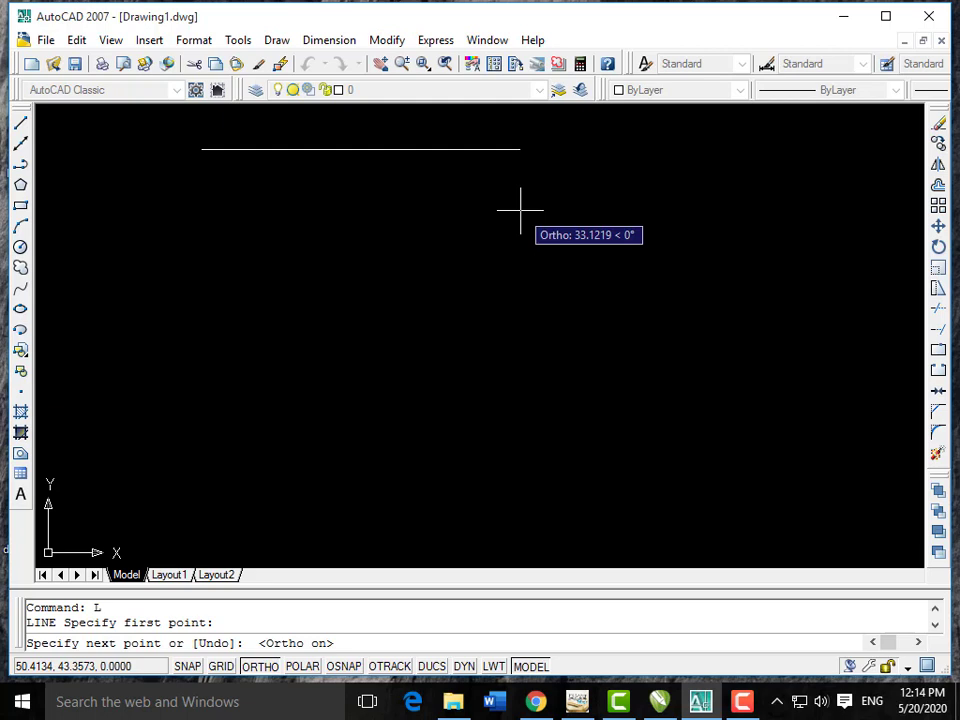
{"action": "left_click", "coordinate": [208, 343]}
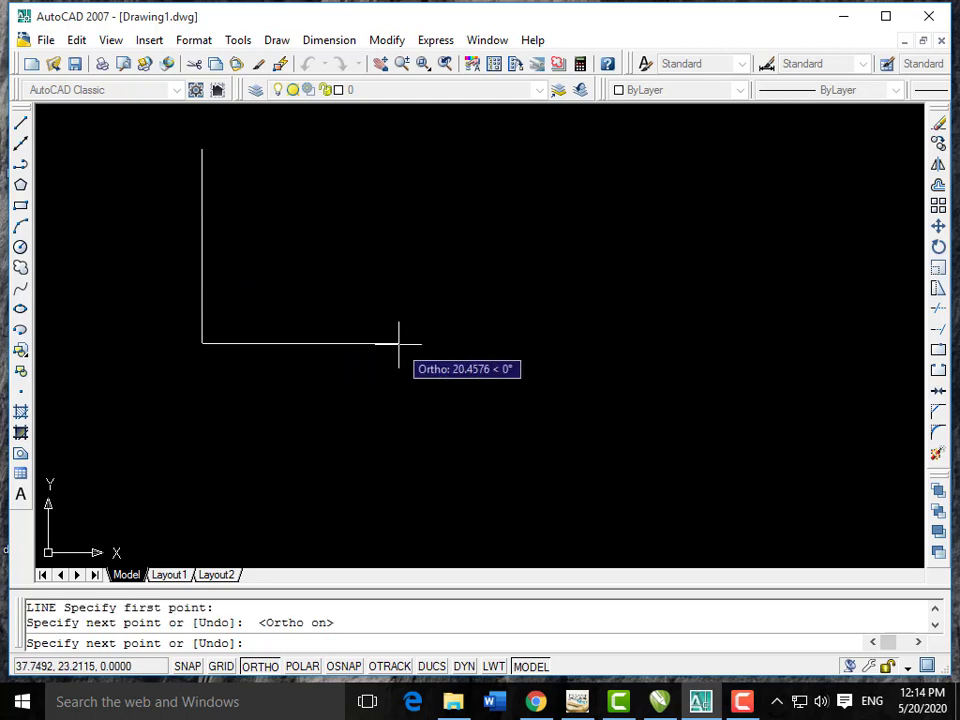
{"action": "left_click", "coordinate": [398, 343]}
{"action": "left_click", "coordinate": [398, 201]}
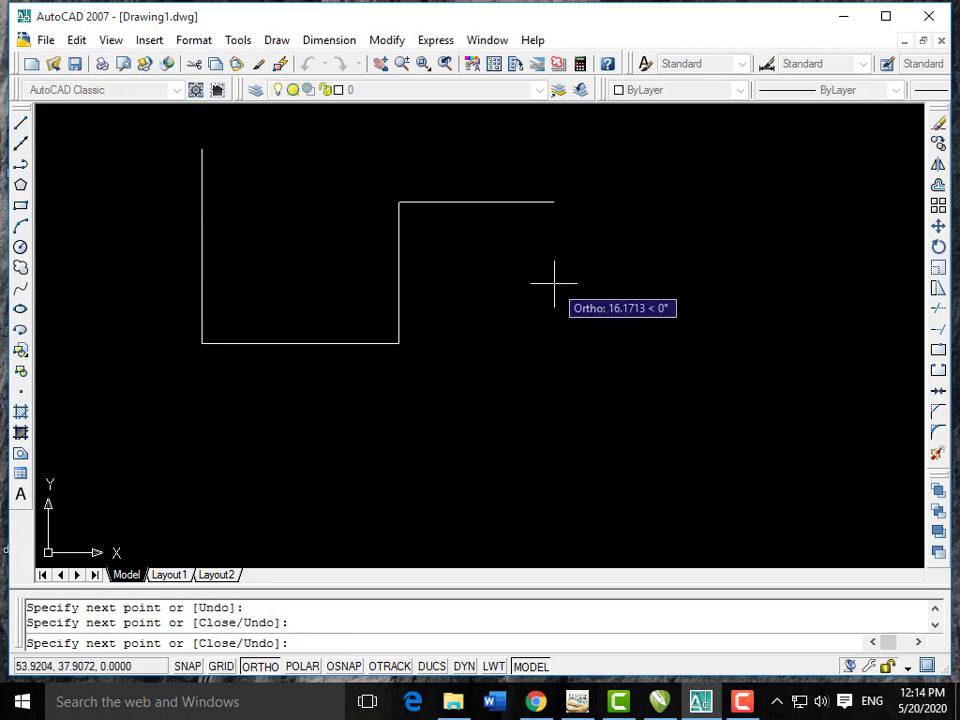
{"action": "left_click", "coordinate": [559, 201]}
{"action": "left_click", "coordinate": [559, 346]}
{"action": "left_click", "coordinate": [686, 346]}
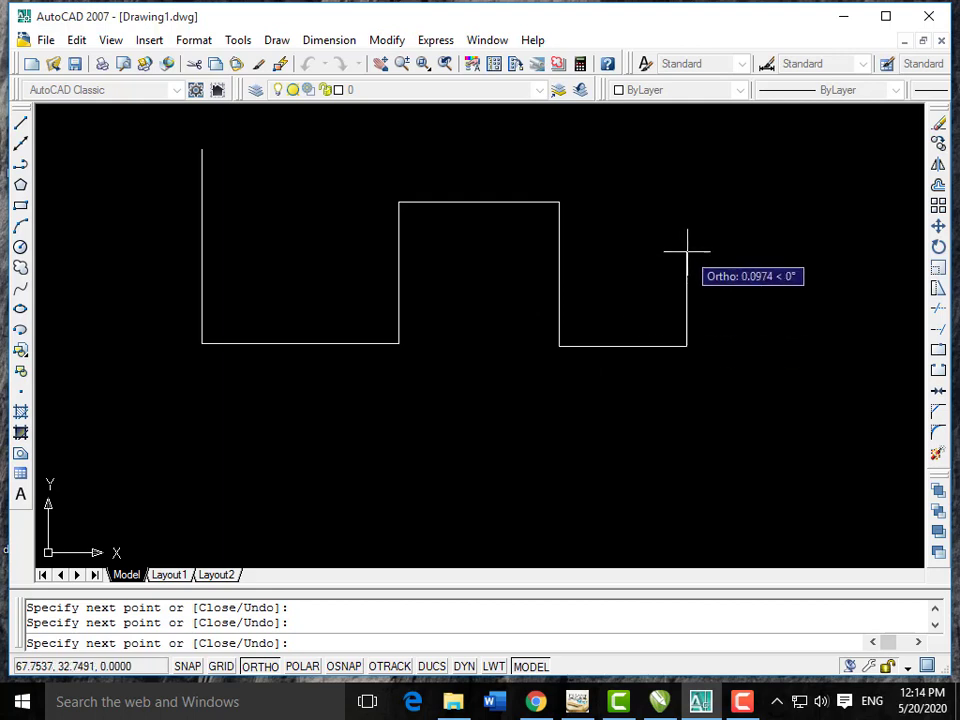
{"action": "left_click", "coordinate": [650, 153]}
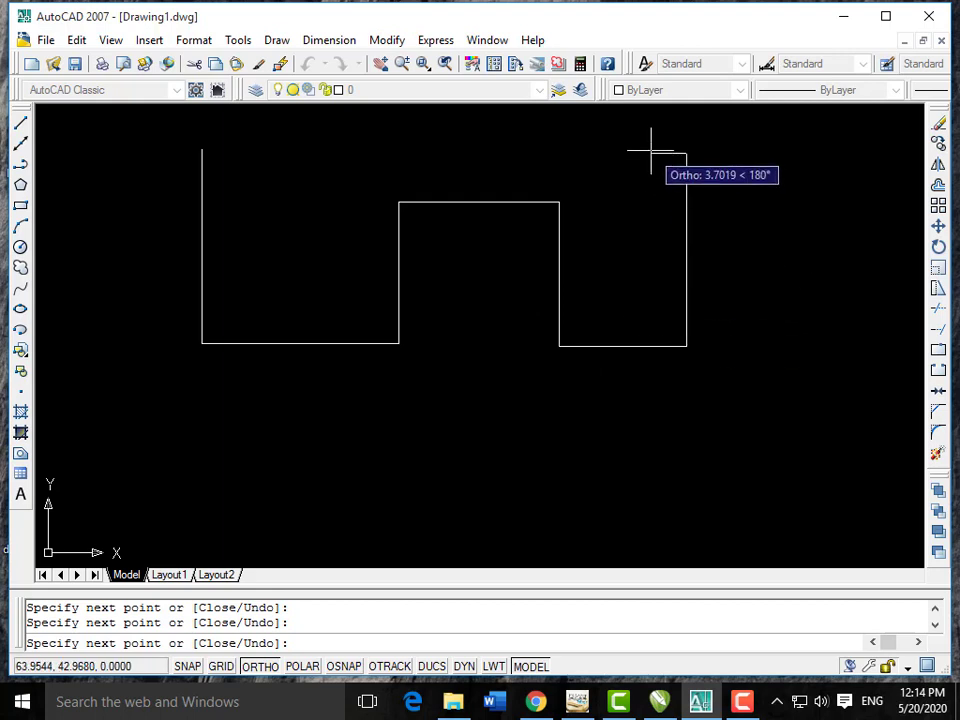
{"action": "key", "text": "Escape"}
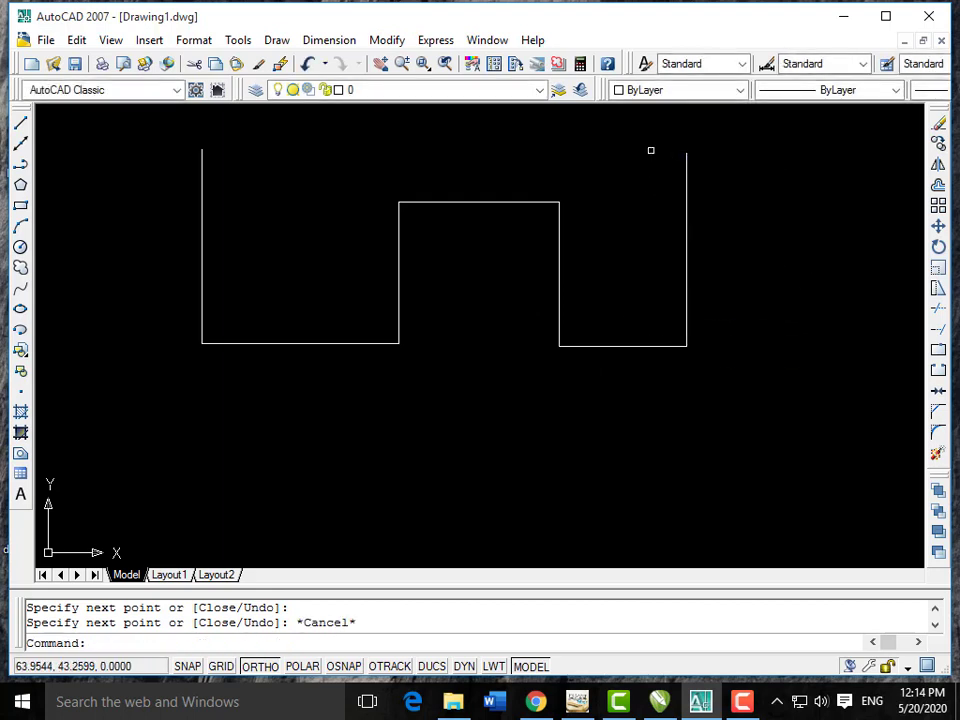
{"action": "key", "text": "ctrl+z"}
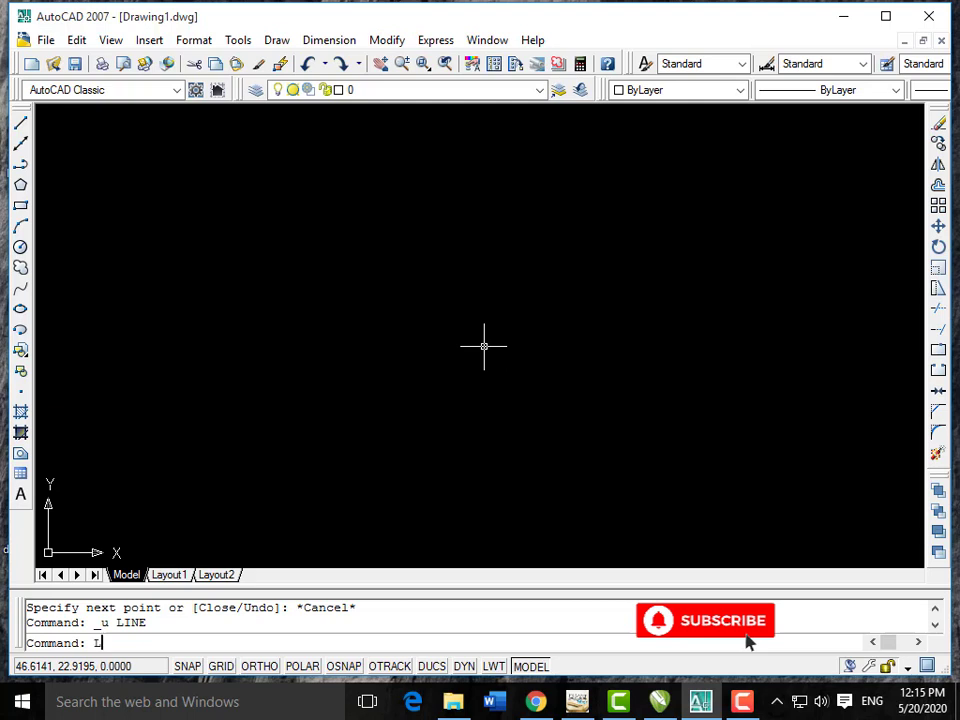
Draw a single horizontal line about 42 units long across the middle of the drawing area with Ortho mode on.
{"action": "key", "text": "Return"}
{"action": "left_click", "coordinate": [285, 327]}
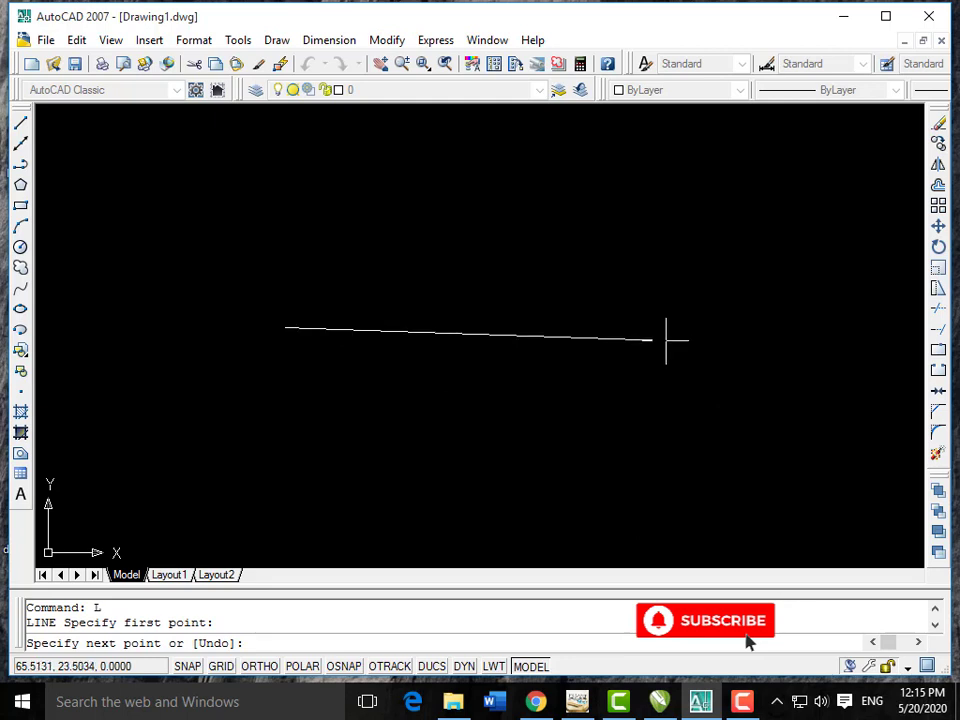
{"action": "key", "text": "F8"}
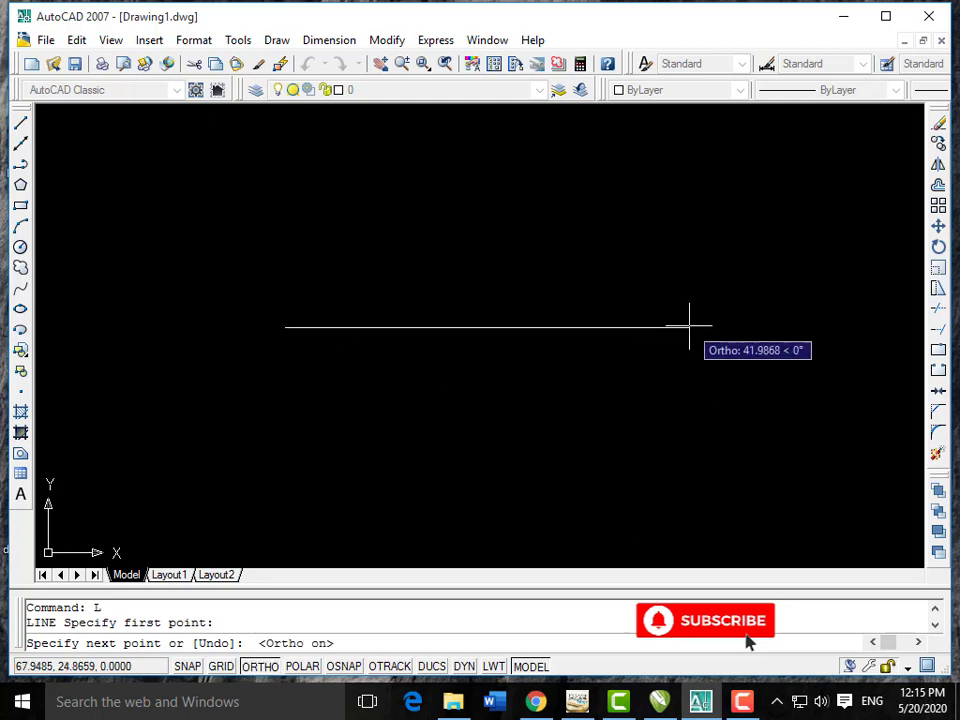
{"action": "left_click", "coordinate": [689, 327]}
{"action": "key", "text": "Escape"}
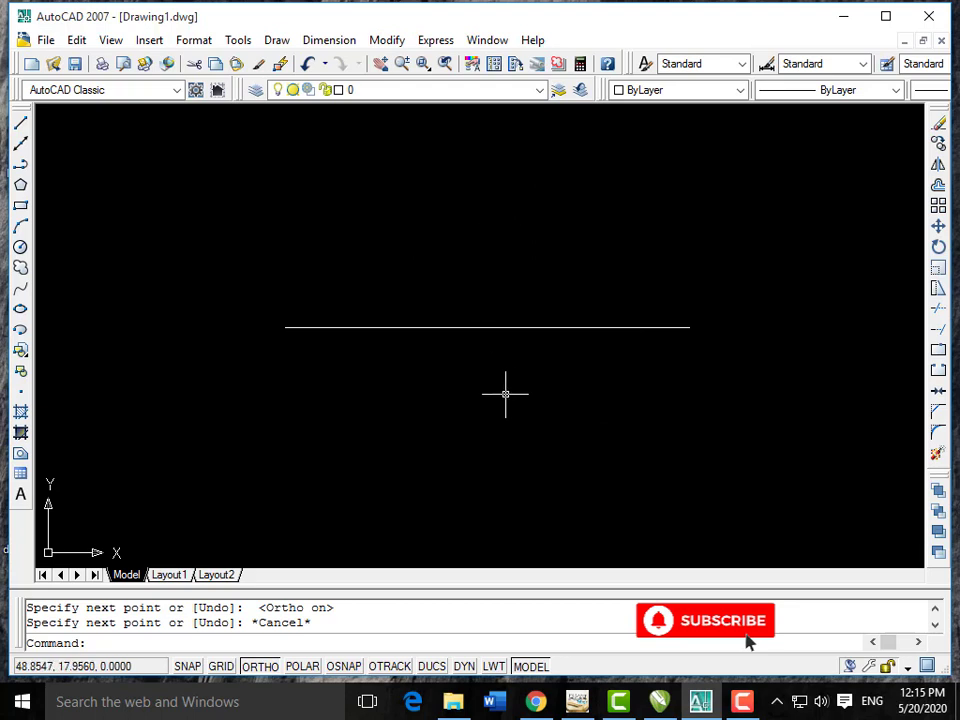
With object snap on and Ortho off, draw a line from the horizontal line's midpoint up to the right at a 10° angle override.
{"action": "left_click", "coordinate": [350, 666]}
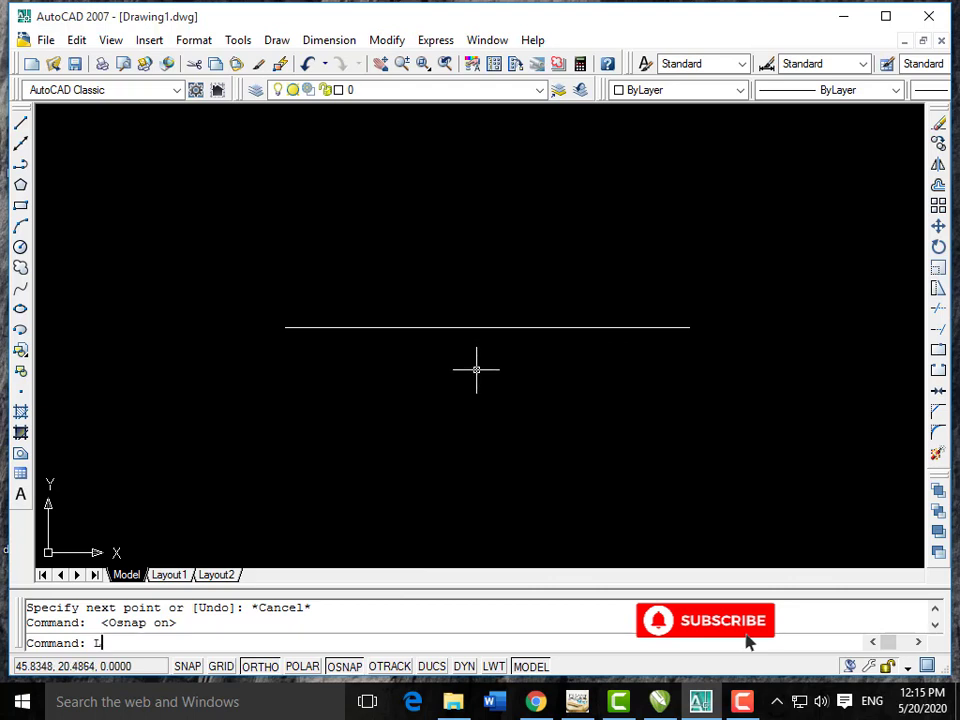
{"action": "key", "text": "Return"}
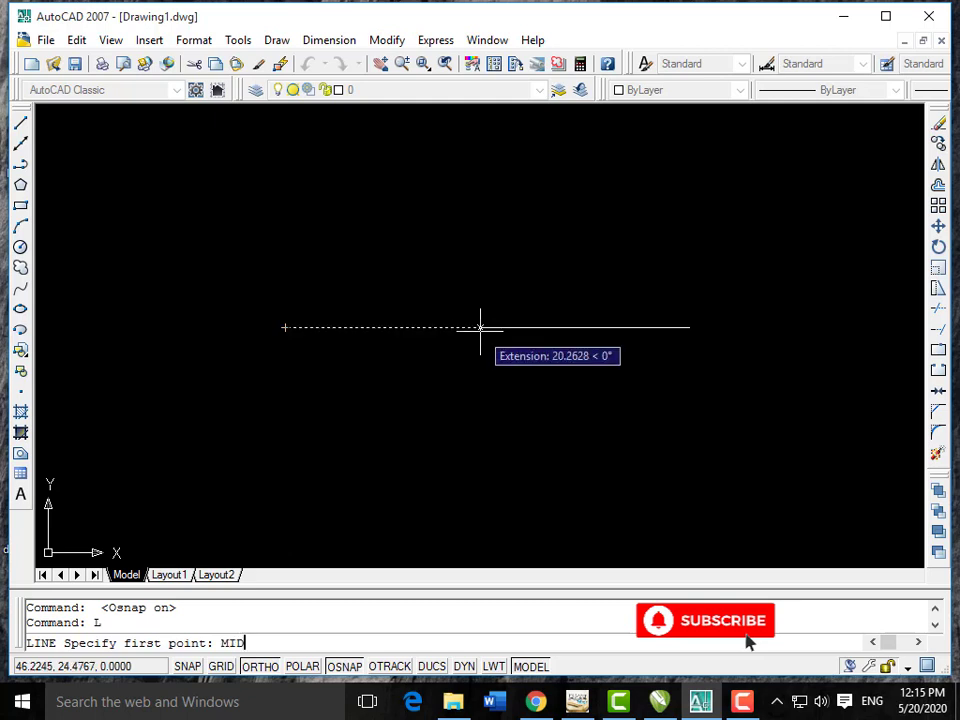
{"action": "key", "text": "Return"}
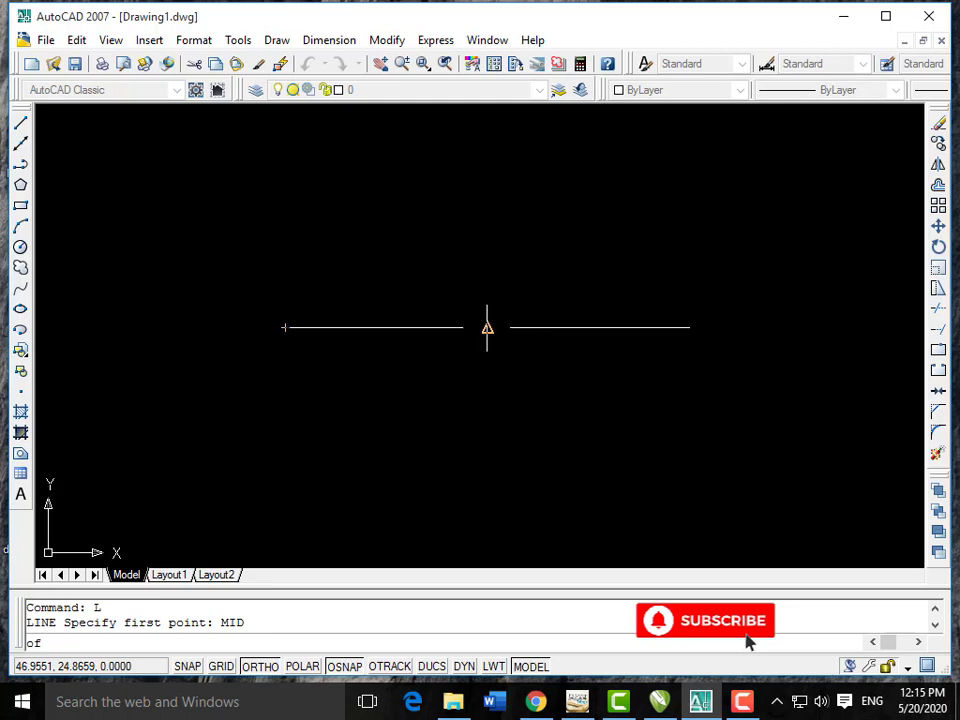
{"action": "left_click", "coordinate": [487, 327]}
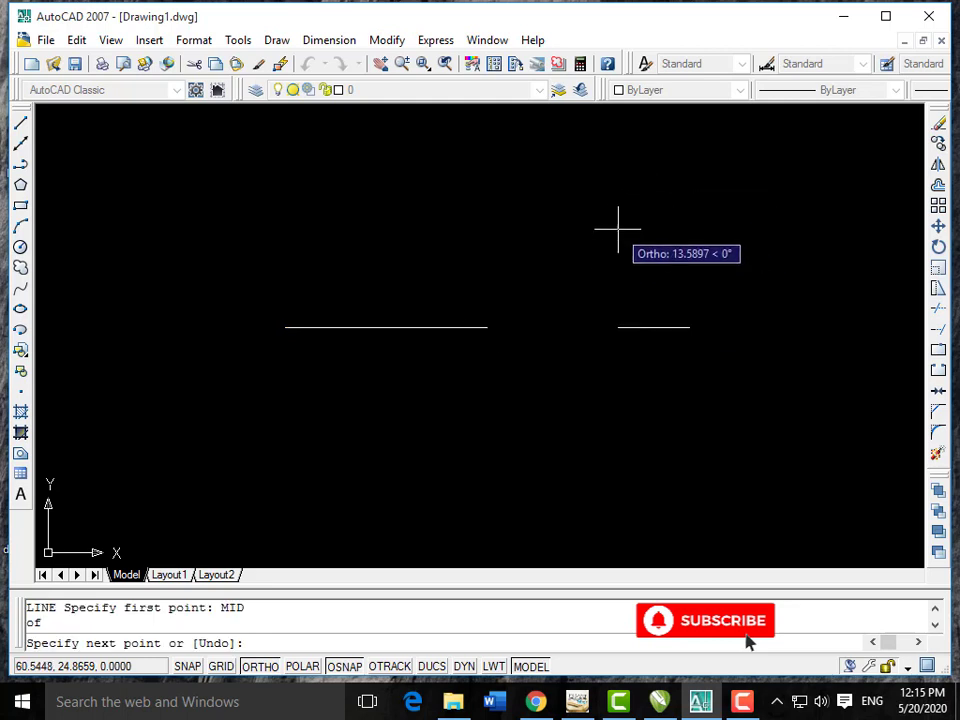
{"action": "left_click", "coordinate": [277, 666]}
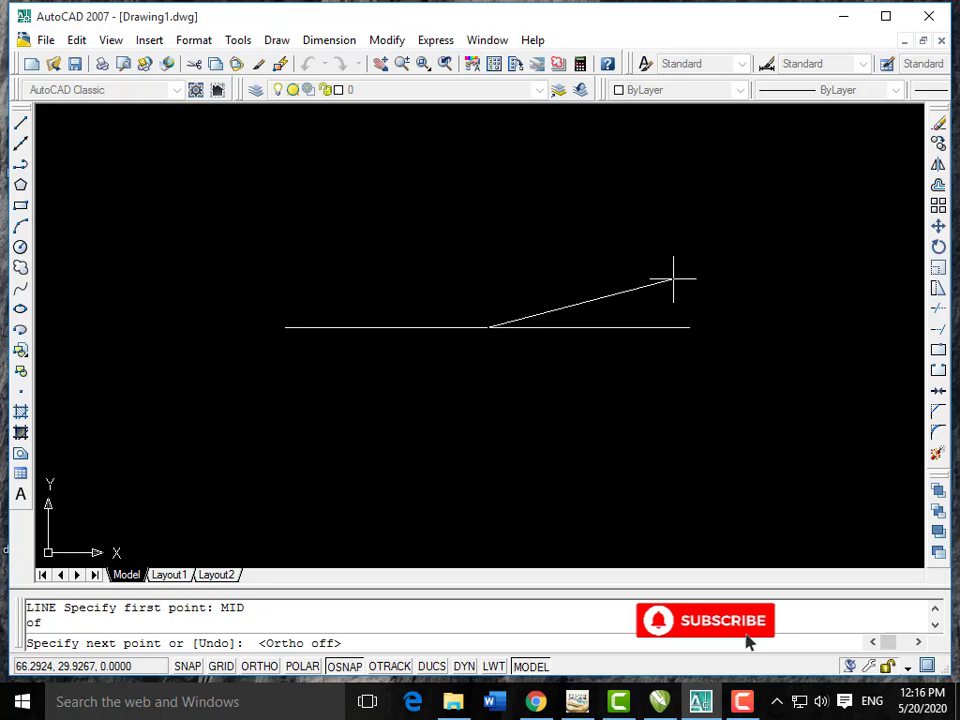
{"action": "key", "text": "shift"}
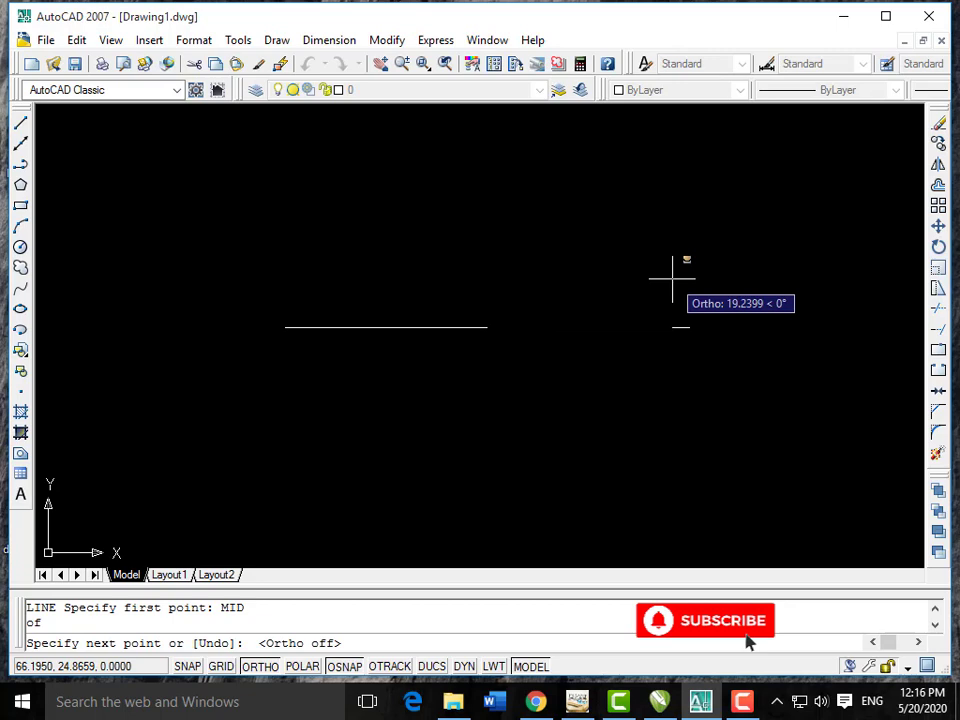
{"action": "type", "text": "<10"}
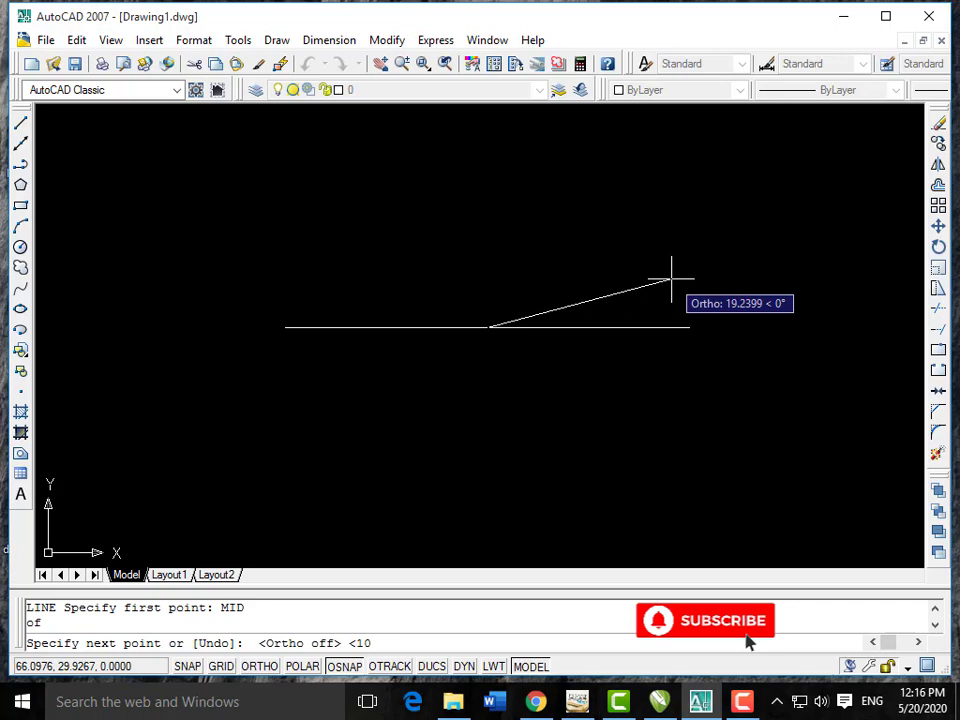
{"action": "key", "text": "Return"}
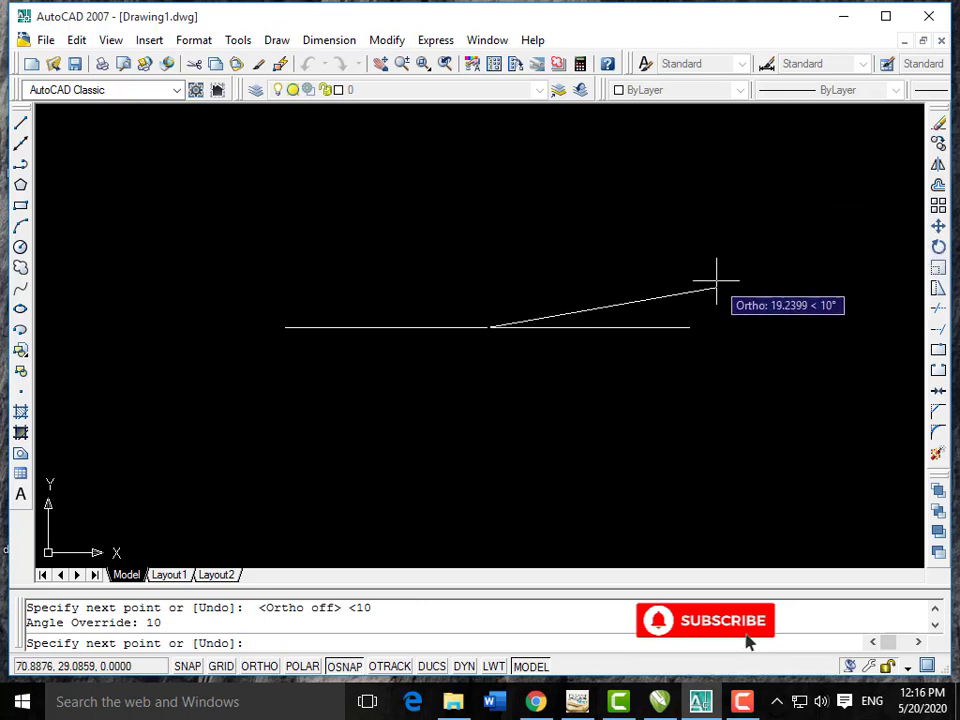
{"action": "left_click", "coordinate": [766, 254]}
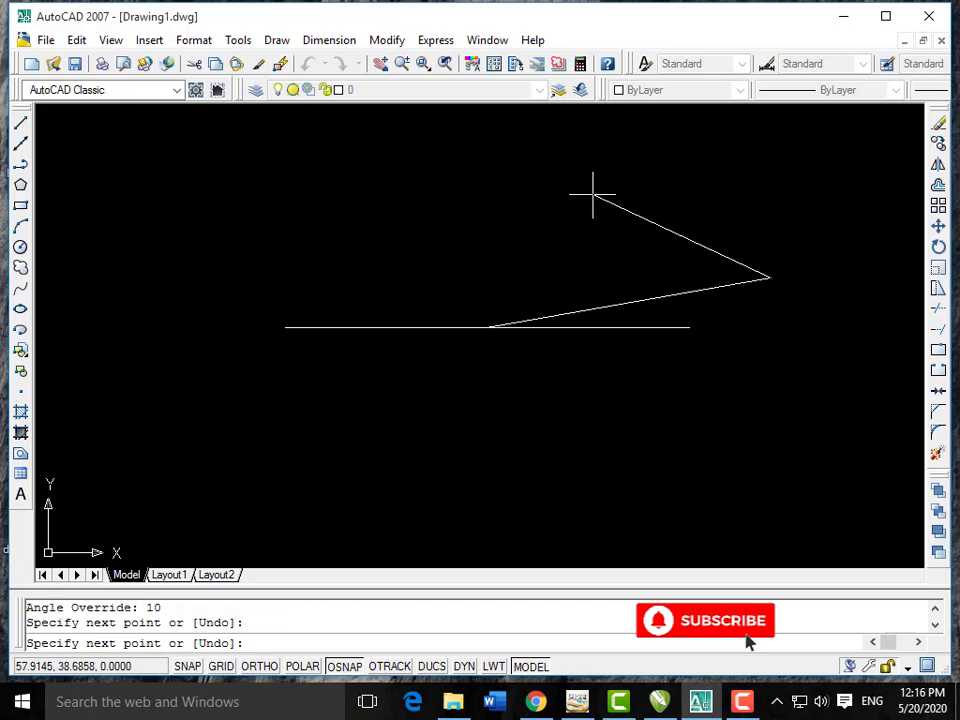
{"action": "key", "text": "Escape"}
Draw a second line from the horizontal line's midpoint up to the right at a 20° angle override.
{"action": "type", "text": "l"}
{"action": "key", "text": "Return"}
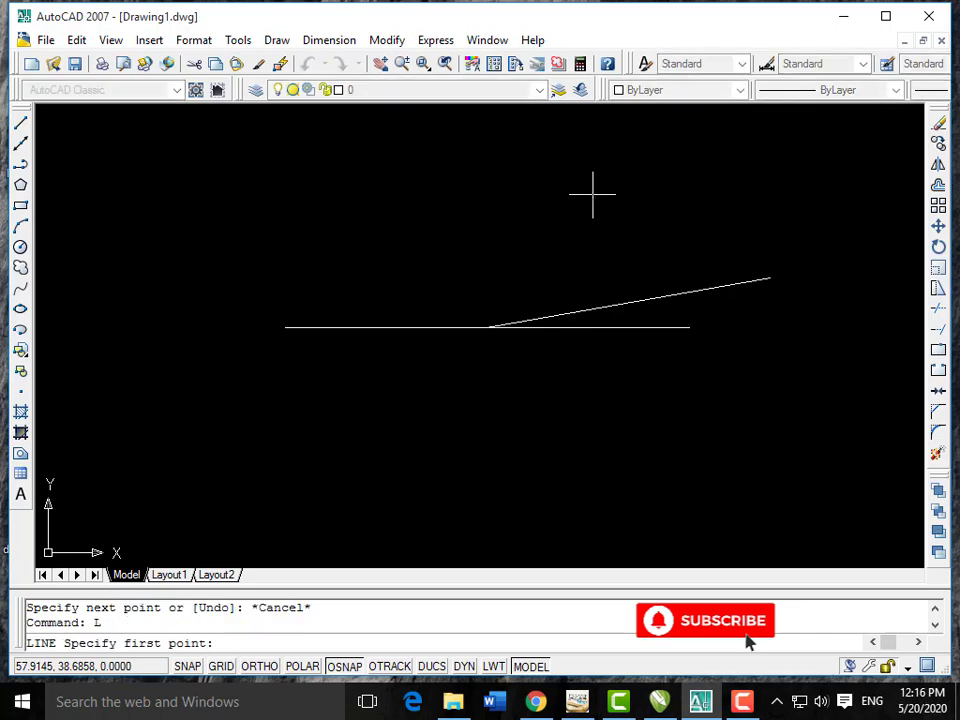
{"action": "left_click", "coordinate": [488, 327]}
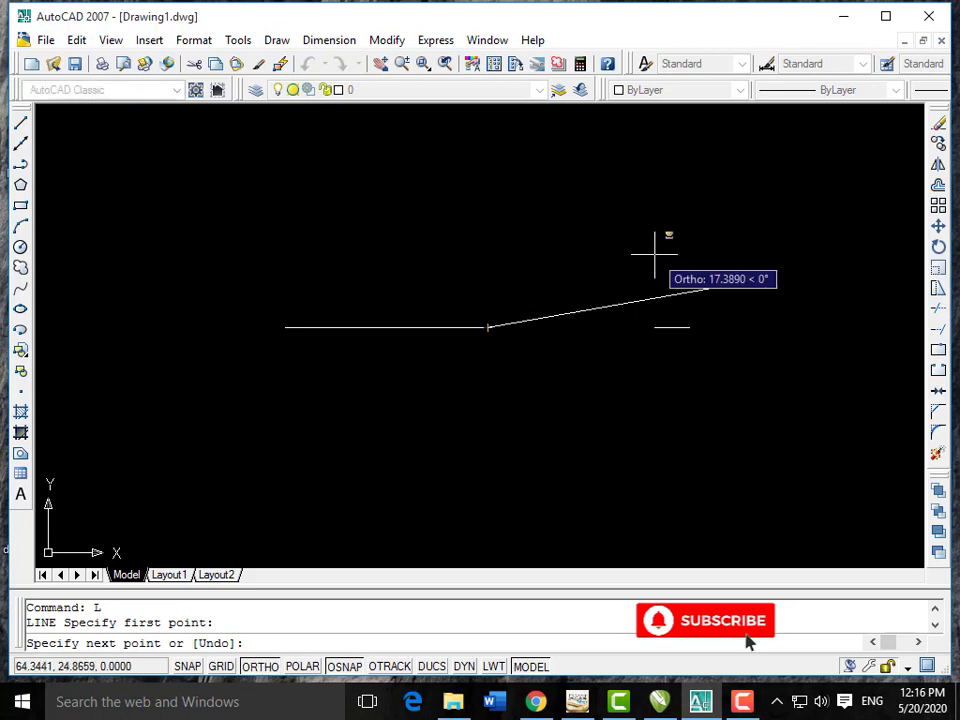
{"action": "type", "text": "<"}
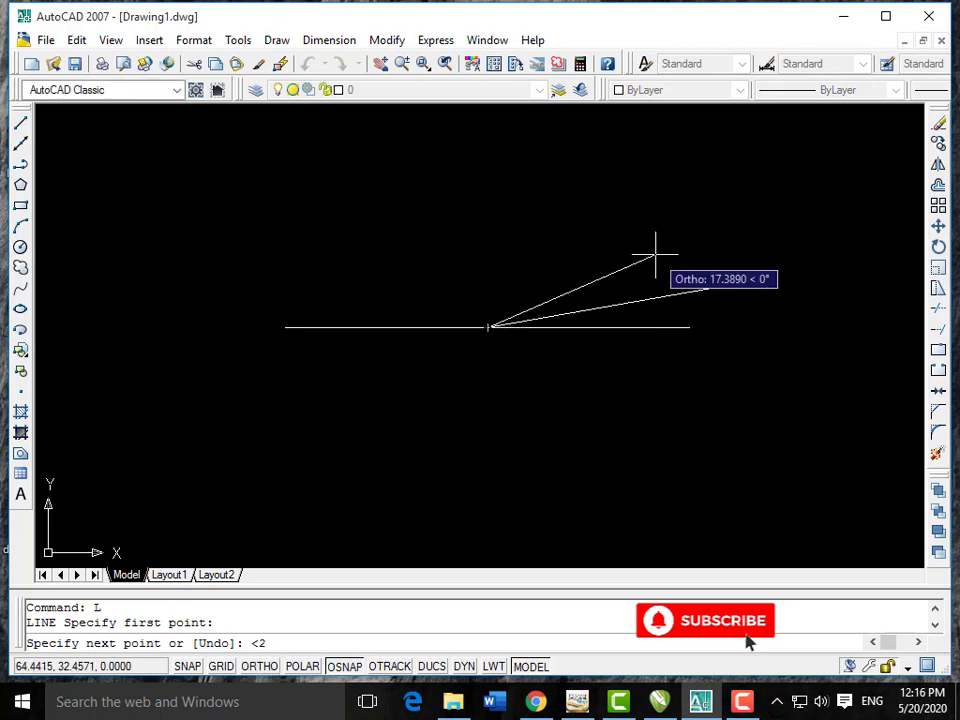
{"action": "type", "text": "20"}
{"action": "key", "text": "Return"}
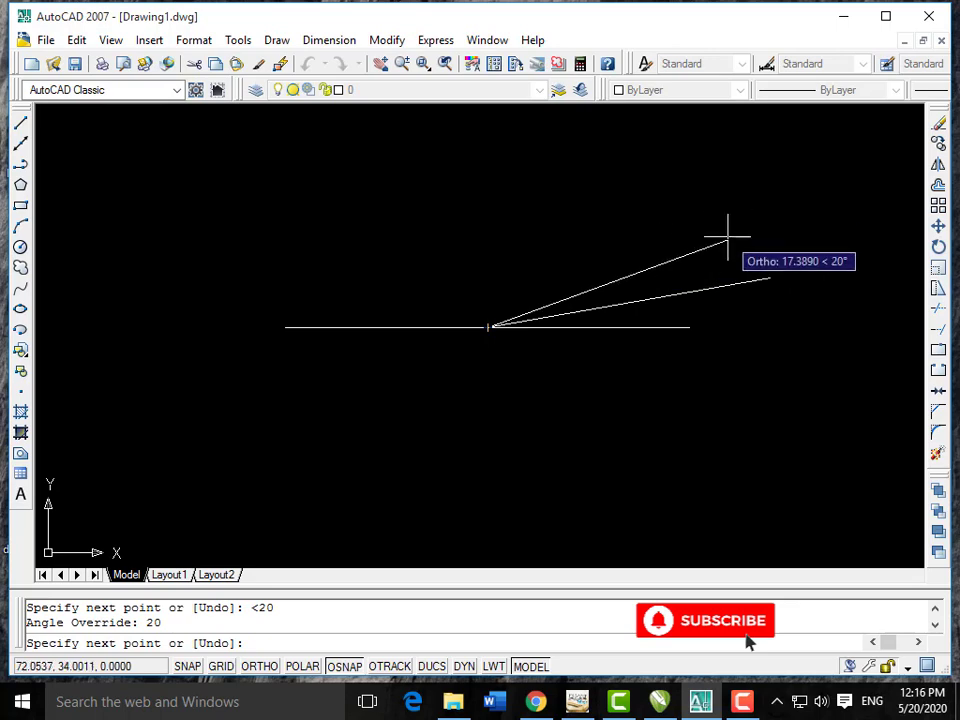
{"action": "left_click", "coordinate": [752, 236]}
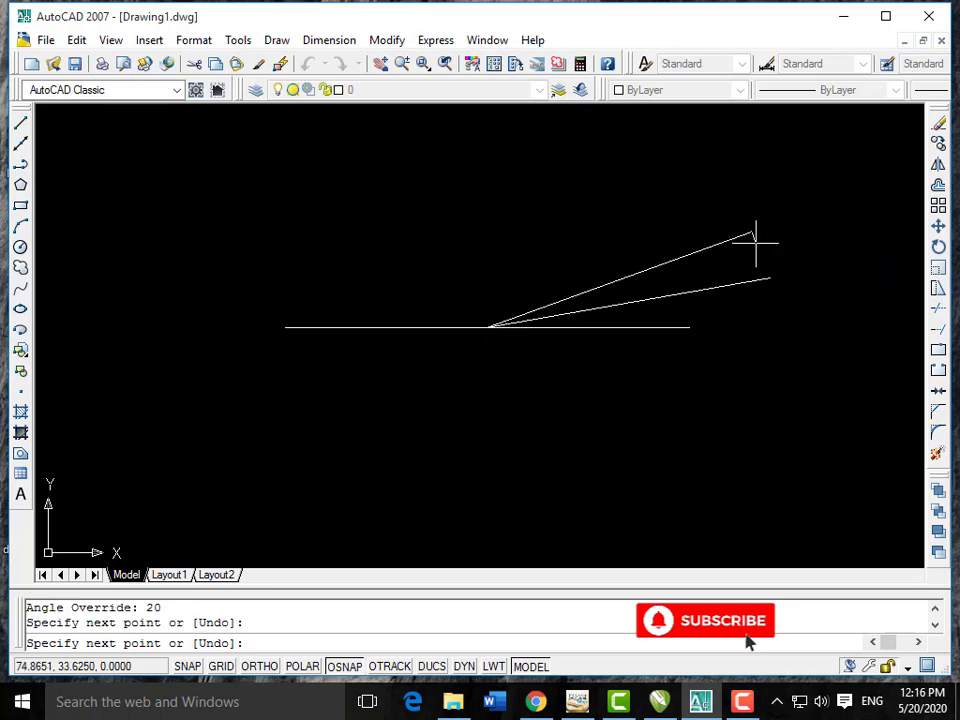
{"action": "key", "text": "Escape"}
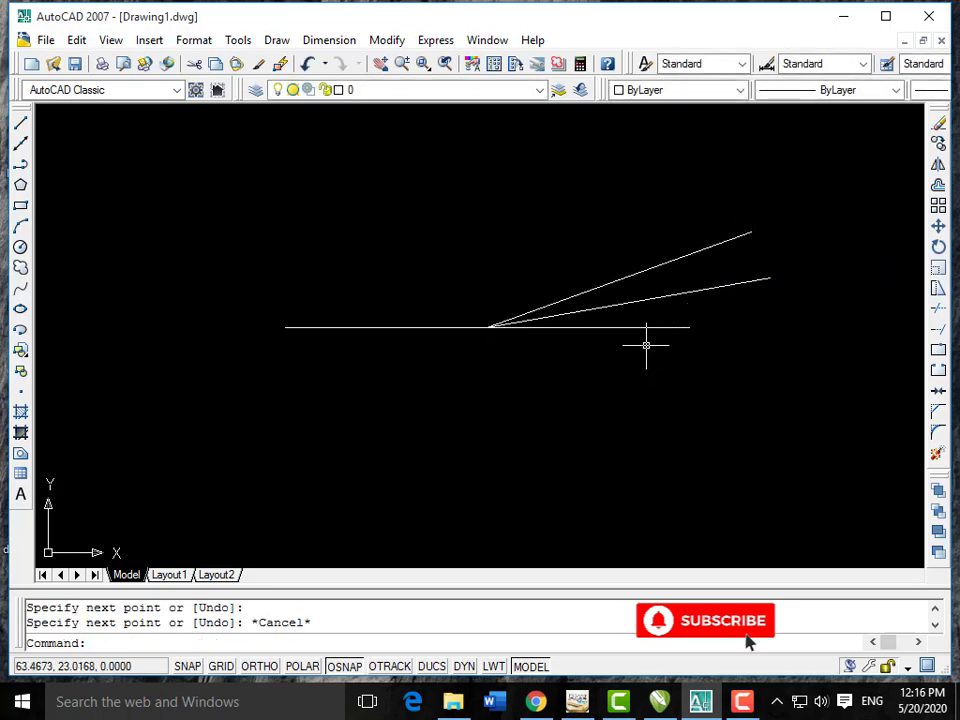
Draw a third line from the horizontal line's midpoint up to the right at a 30° angle override.
{"action": "type", "text": "L"}
{"action": "key", "text": "Return"}
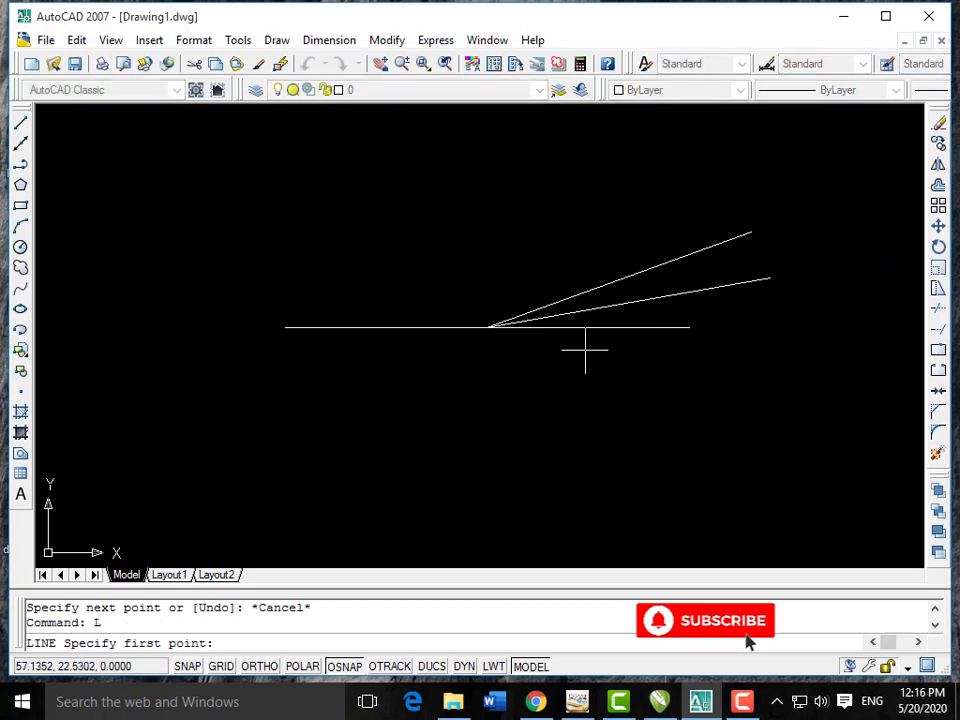
{"action": "left_click", "coordinate": [487, 327]}
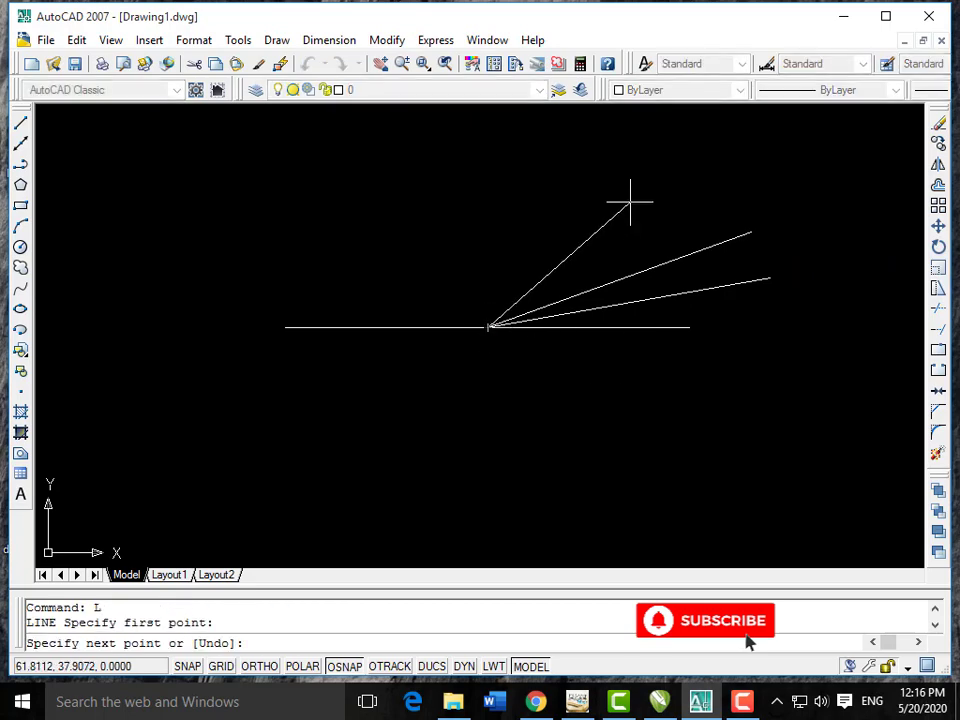
{"action": "type", "text": "<30"}
{"action": "key", "text": "Return"}
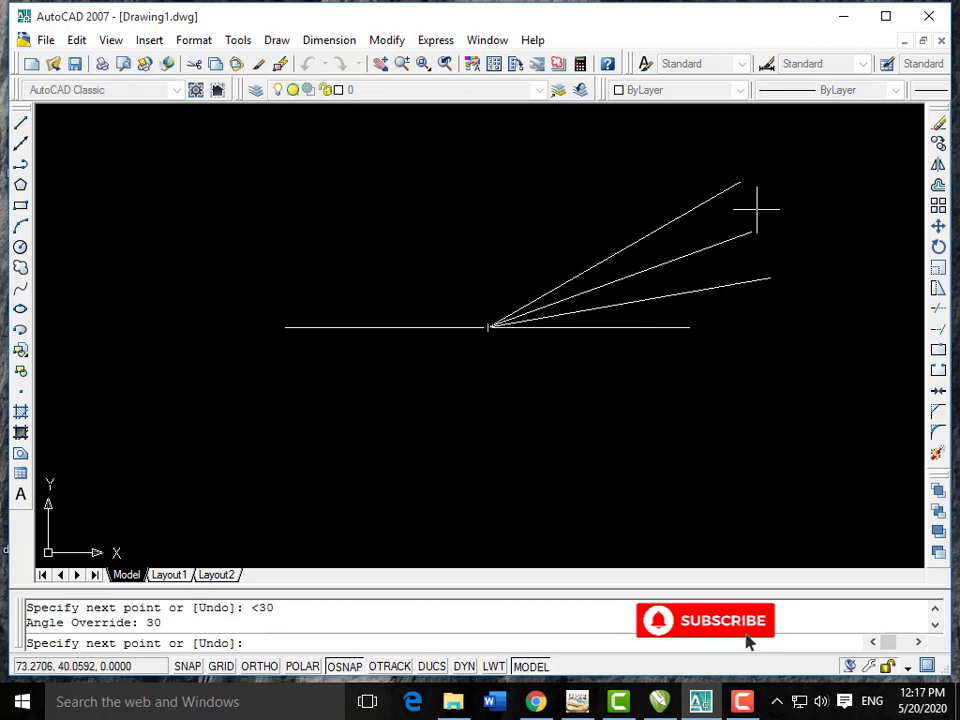
{"action": "left_click", "coordinate": [723, 191]}
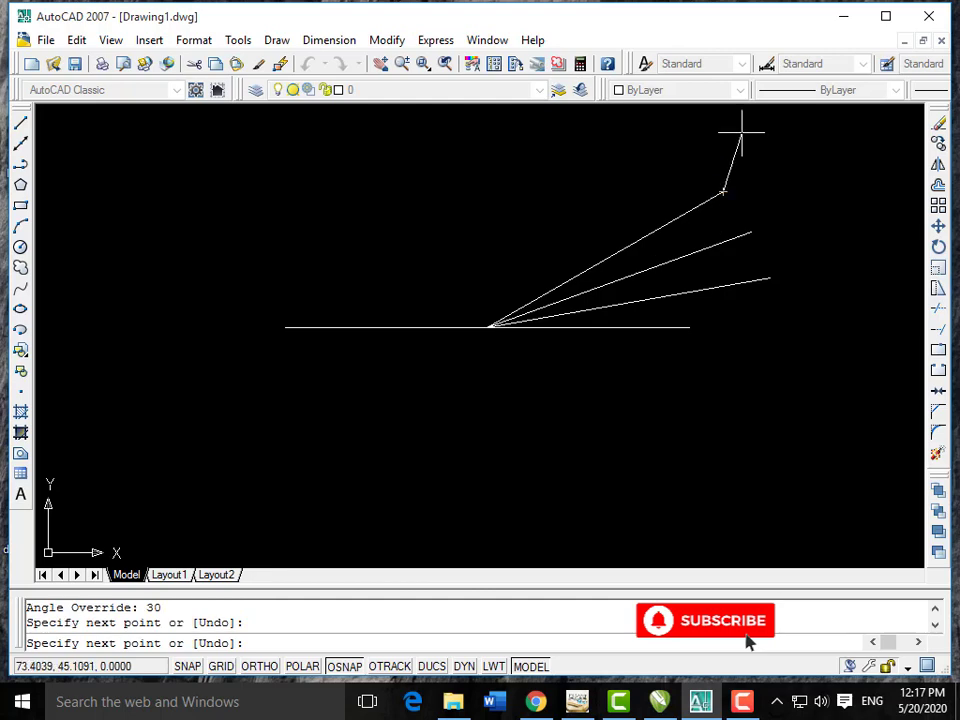
{"action": "key", "text": "Escape"}
Draw a line 40 units long from the horizontal line's midpoint toward the upper right, and undo it.
{"action": "type", "text": "L"}
{"action": "key", "text": "Return"}
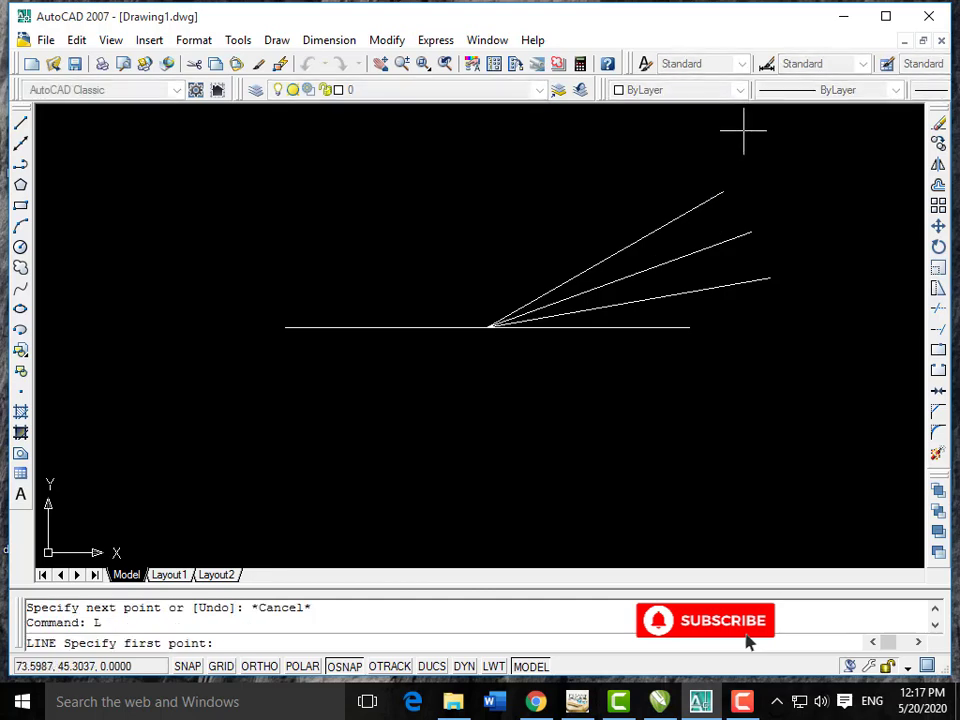
{"action": "left_click", "coordinate": [487, 327]}
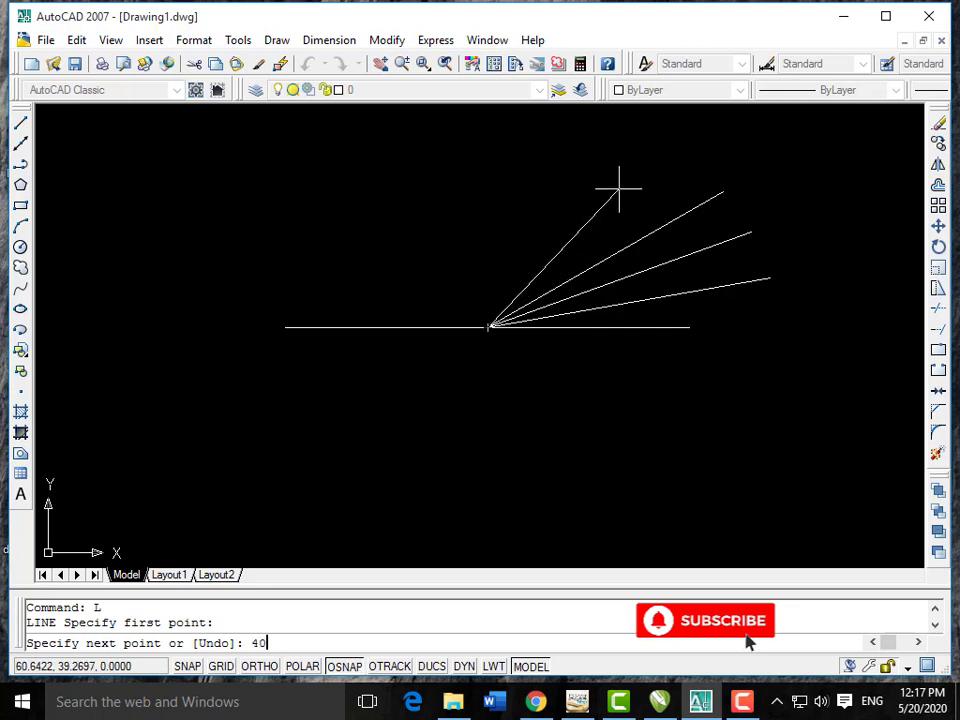
{"action": "key", "text": "Return"}
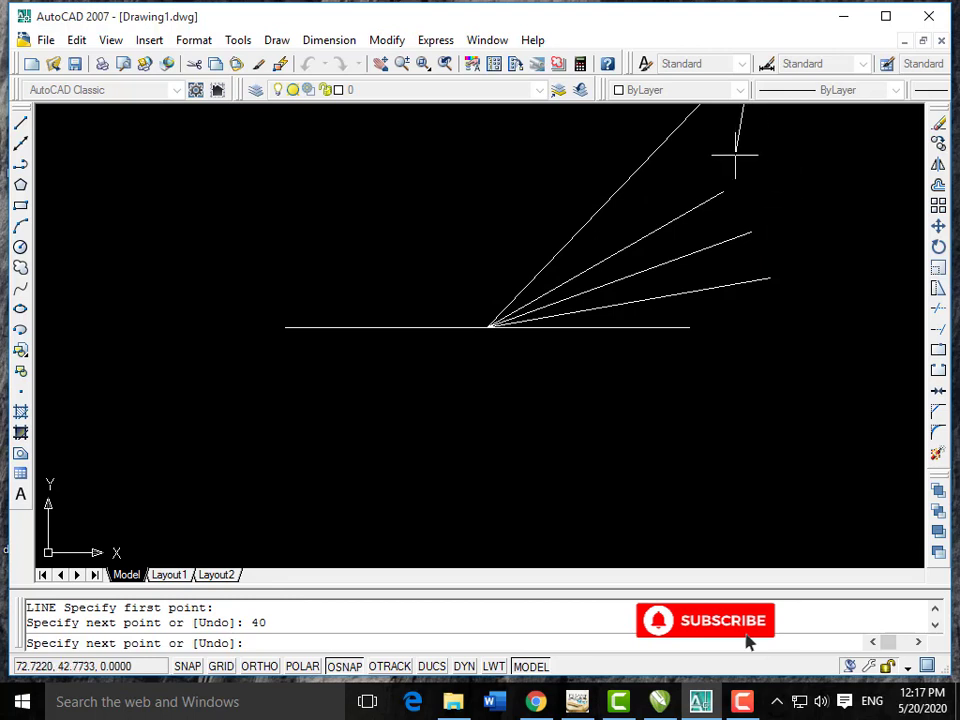
{"action": "key", "text": "Escape"}
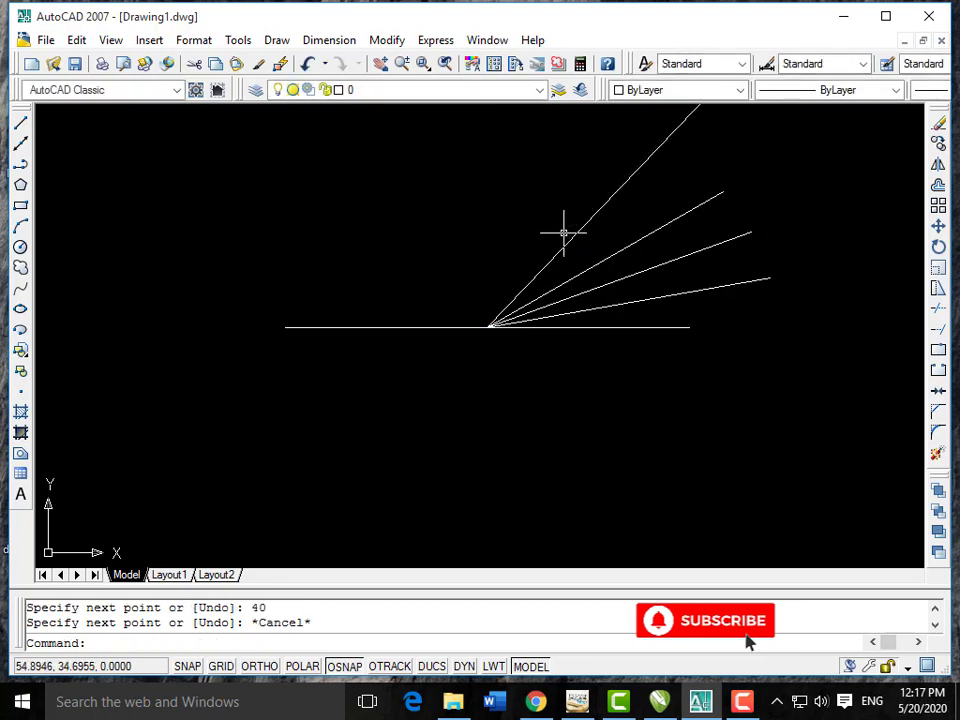
{"action": "key", "text": "ctrl+z"}
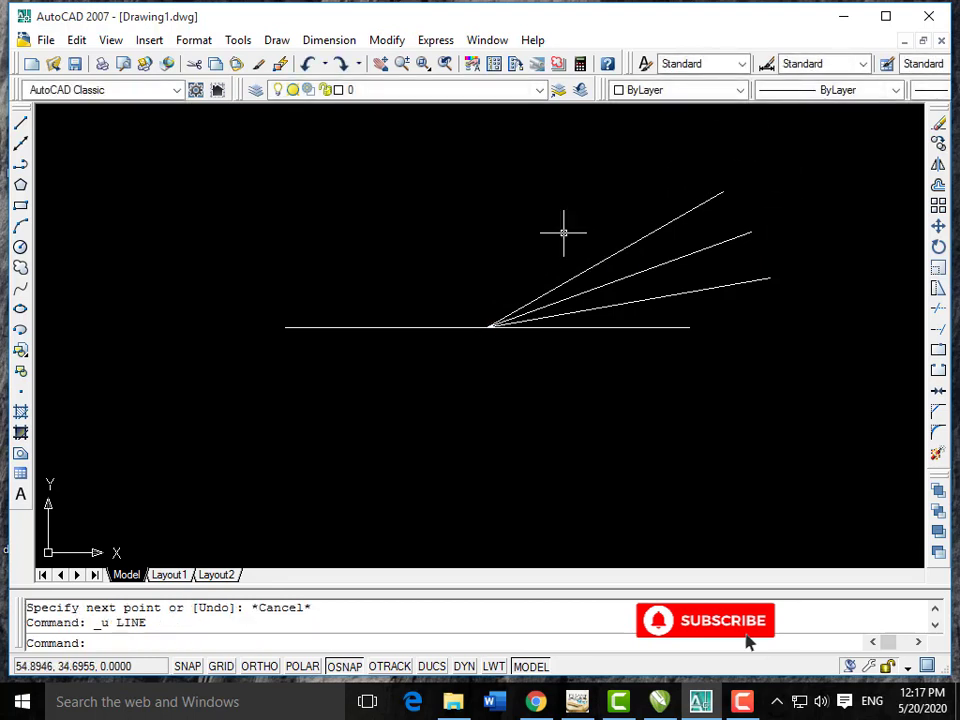
Draw a fourth line from the horizontal line's midpoint up to the right at a 40° angle override.
{"action": "key", "text": "Return"}
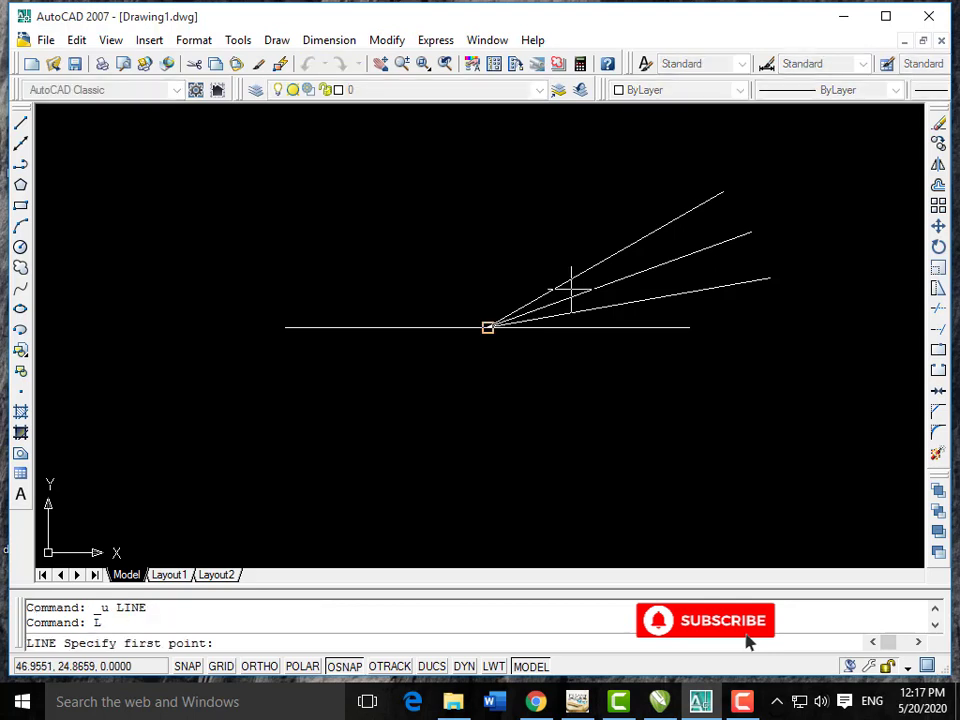
{"action": "left_click", "coordinate": [487, 327]}
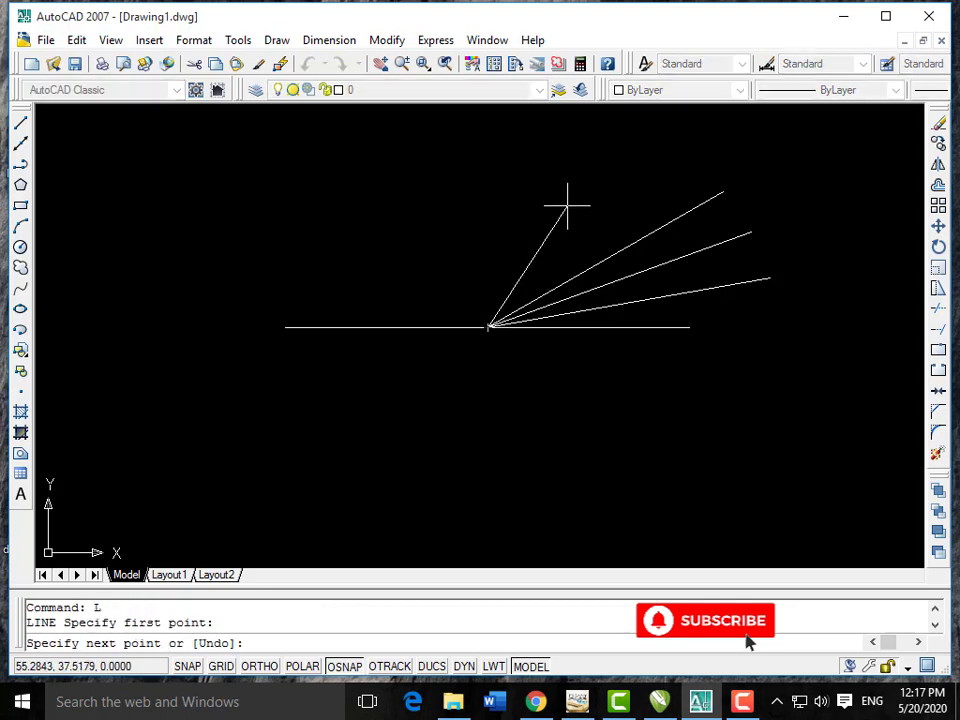
{"action": "key", "text": "F8"}
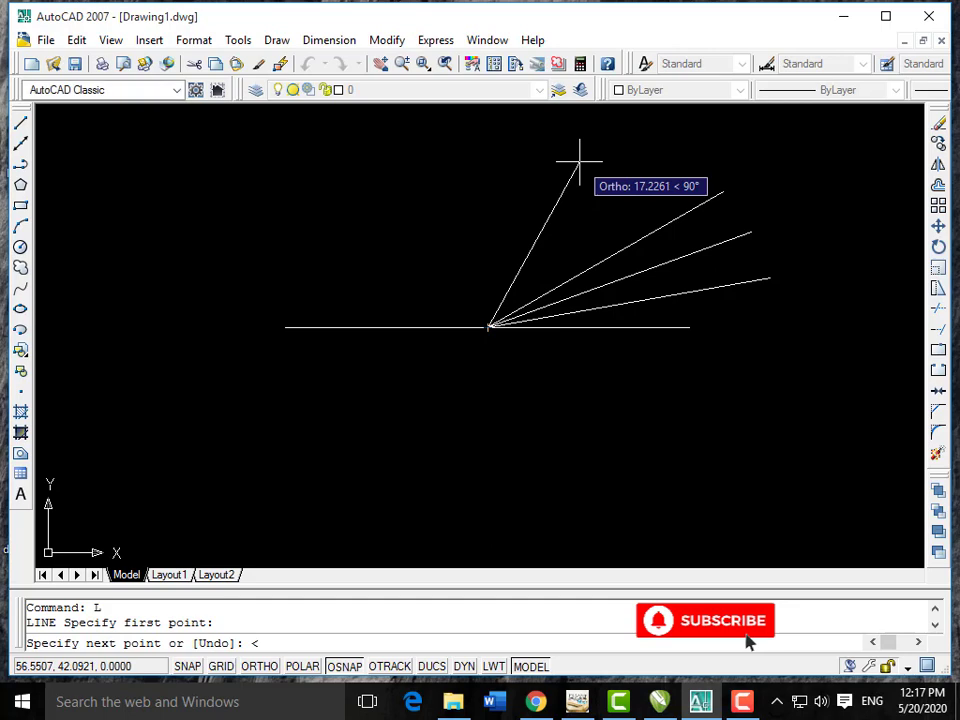
{"action": "type", "text": "40"}
{"action": "key", "text": "Return"}
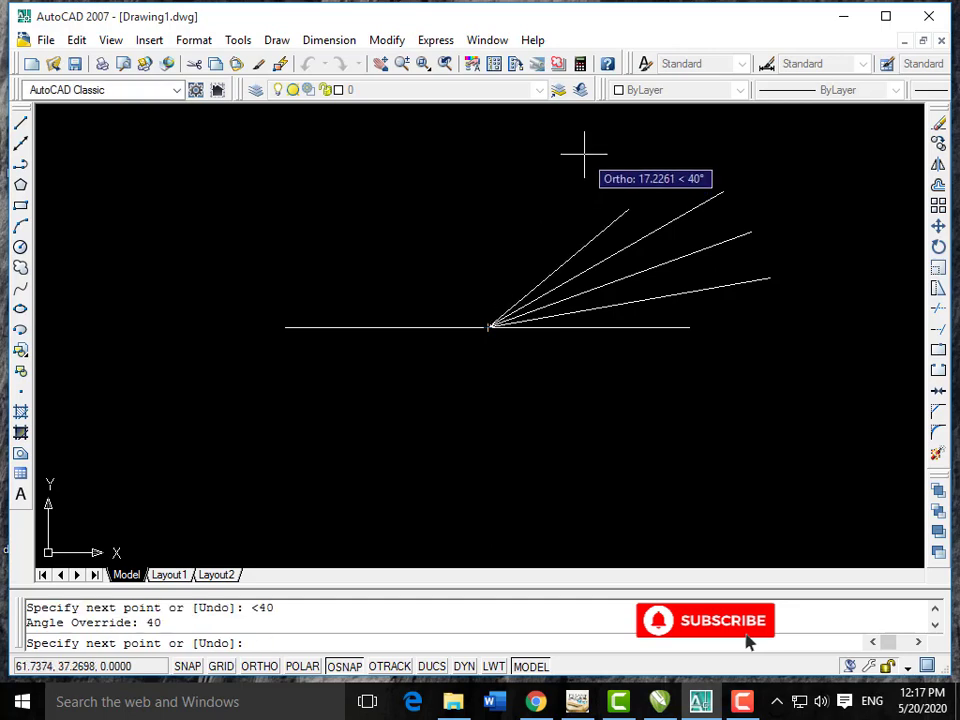
{"action": "left_click", "coordinate": [692, 160]}
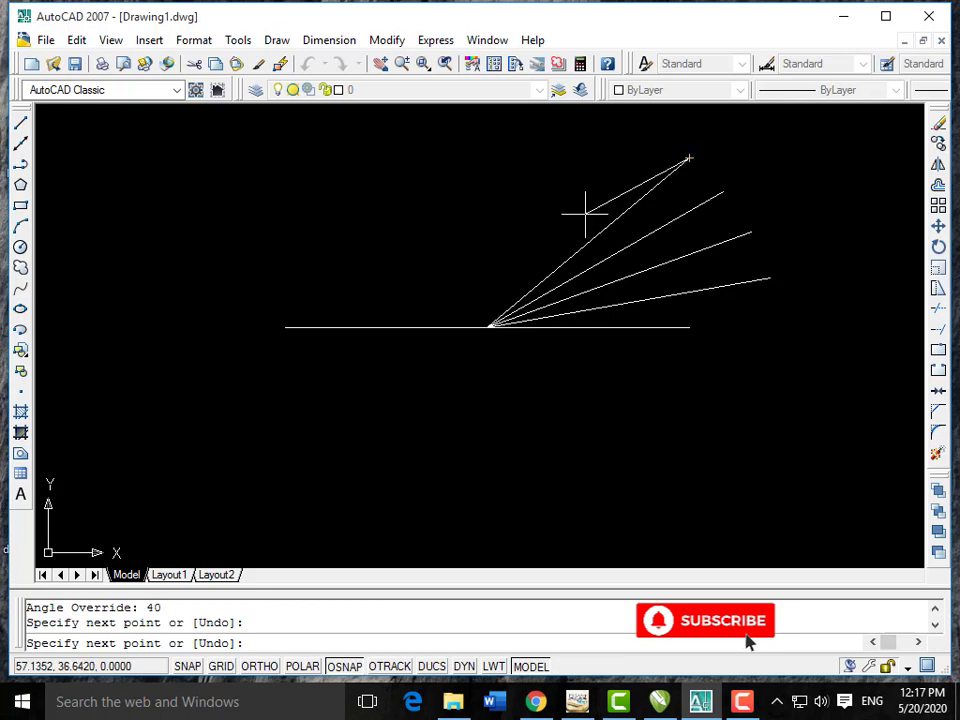
{"action": "key", "text": "Escape"}
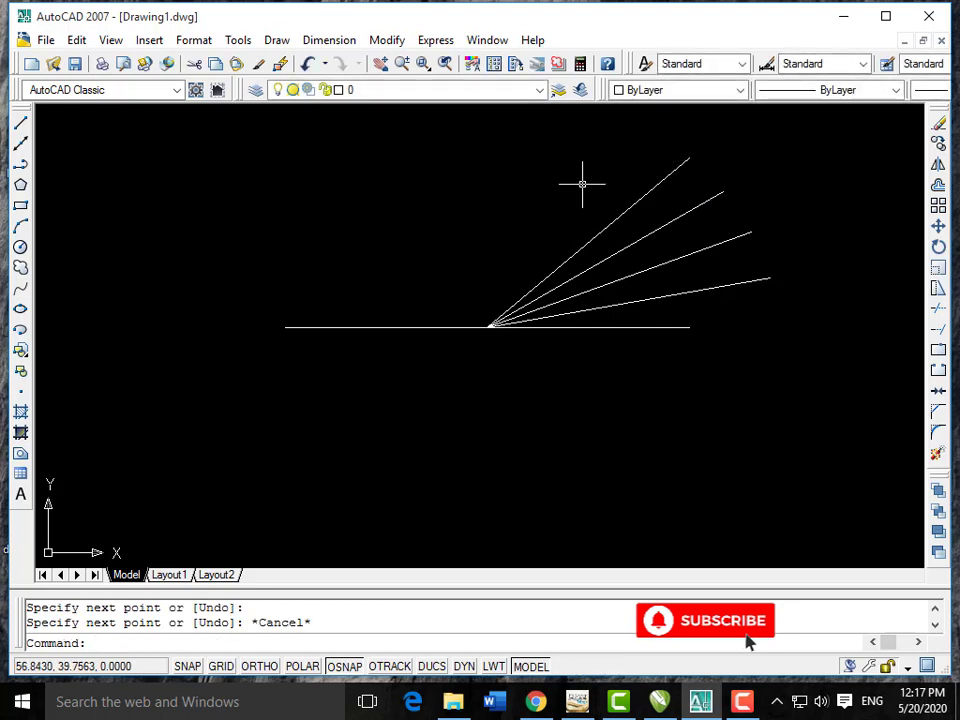
Draw a fifth line from the horizontal line's midpoint up to the right at a 50° angle override.
{"action": "type", "text": "L"}
{"action": "key", "text": "Return"}
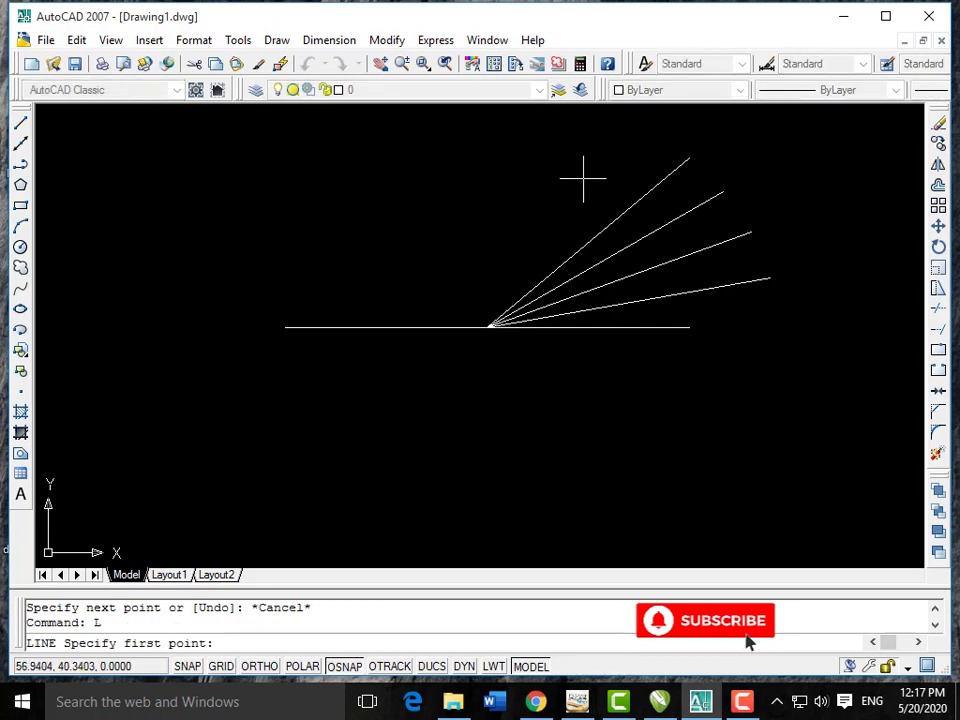
{"action": "left_click", "coordinate": [487, 327]}
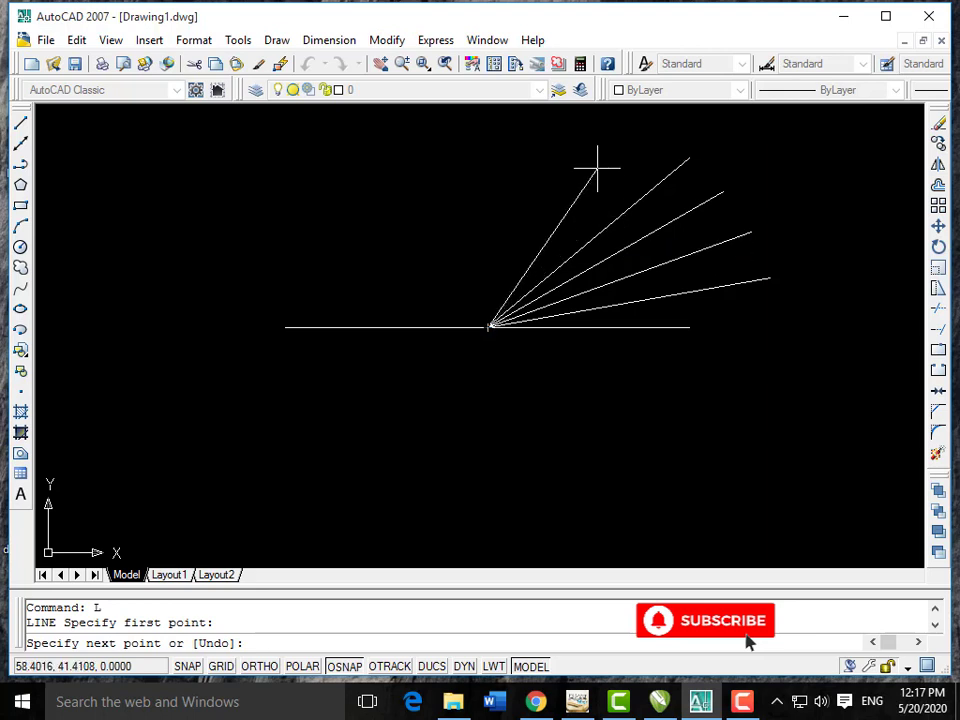
{"action": "type", "text": "<50"}
{"action": "key", "text": "Return"}
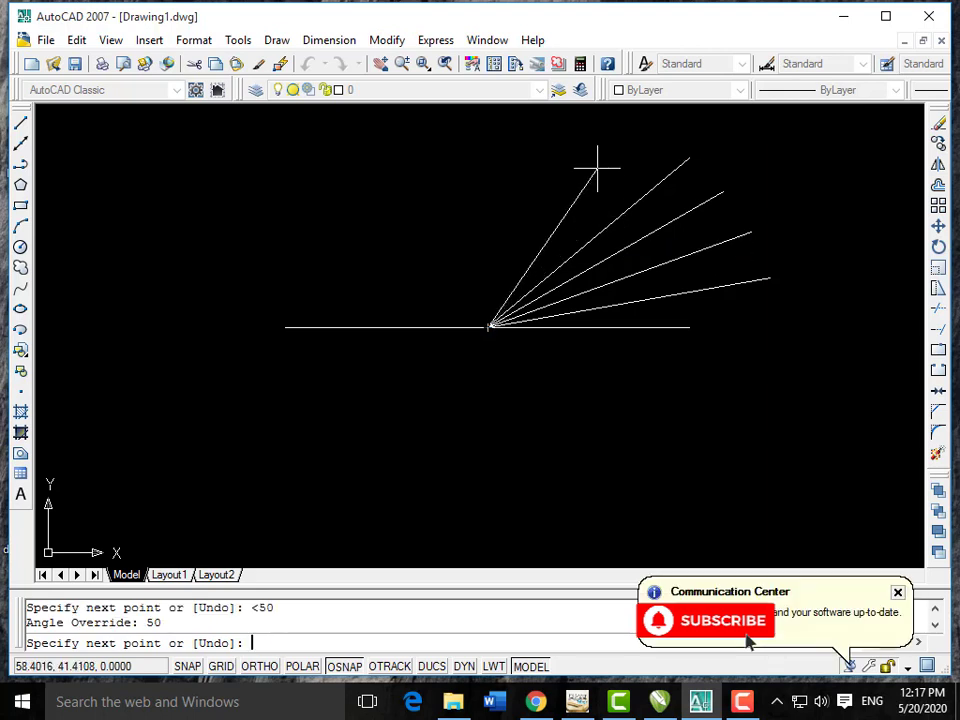
{"action": "left_click", "coordinate": [647, 143]}
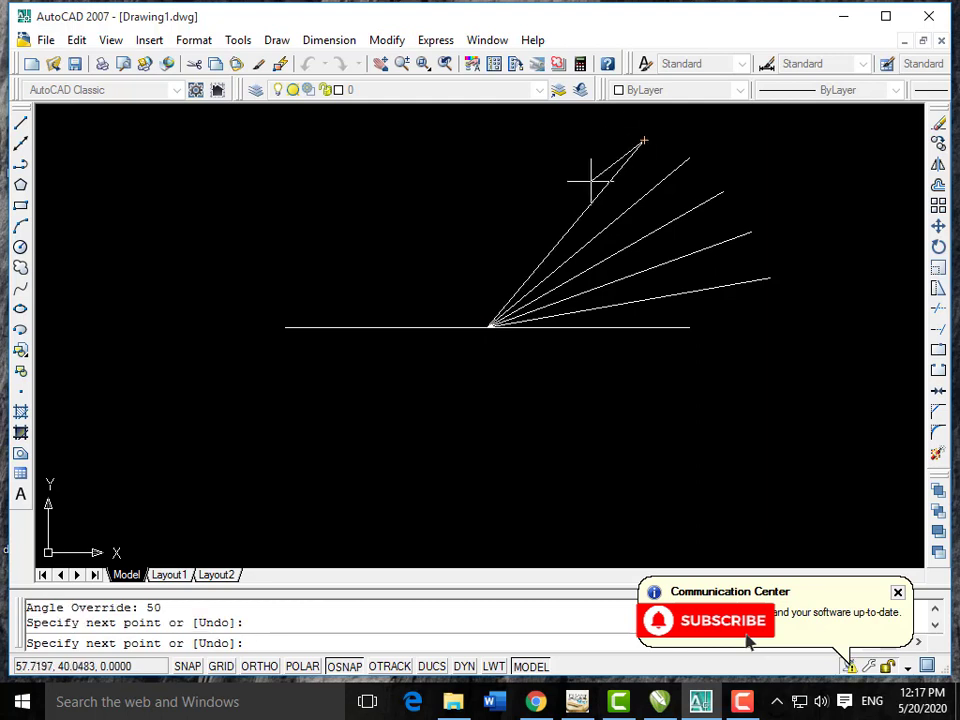
{"action": "key", "text": "Escape"}
Draw a sixth line from the horizontal line's midpoint up to the right at a 60° angle override.
{"action": "type", "text": "L"}
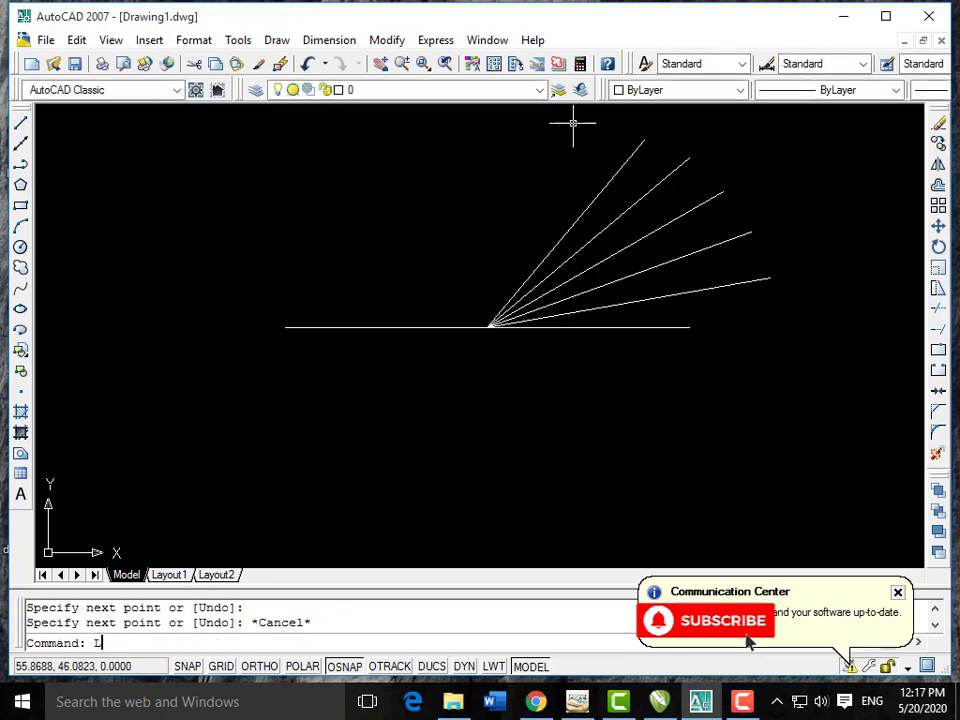
{"action": "key", "text": "Return"}
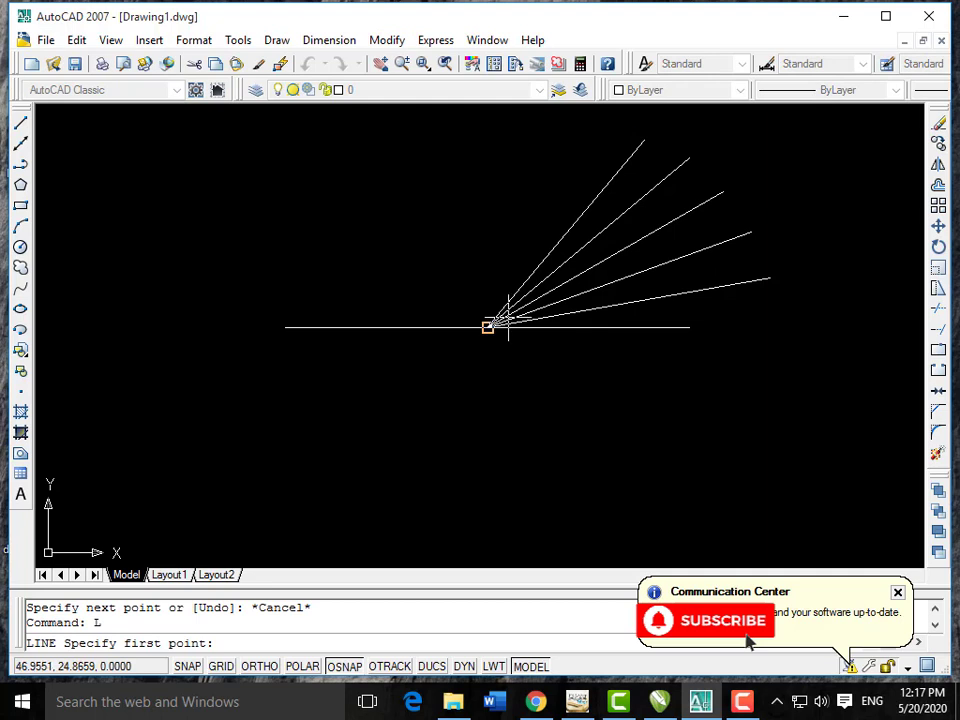
{"action": "left_click", "coordinate": [488, 327]}
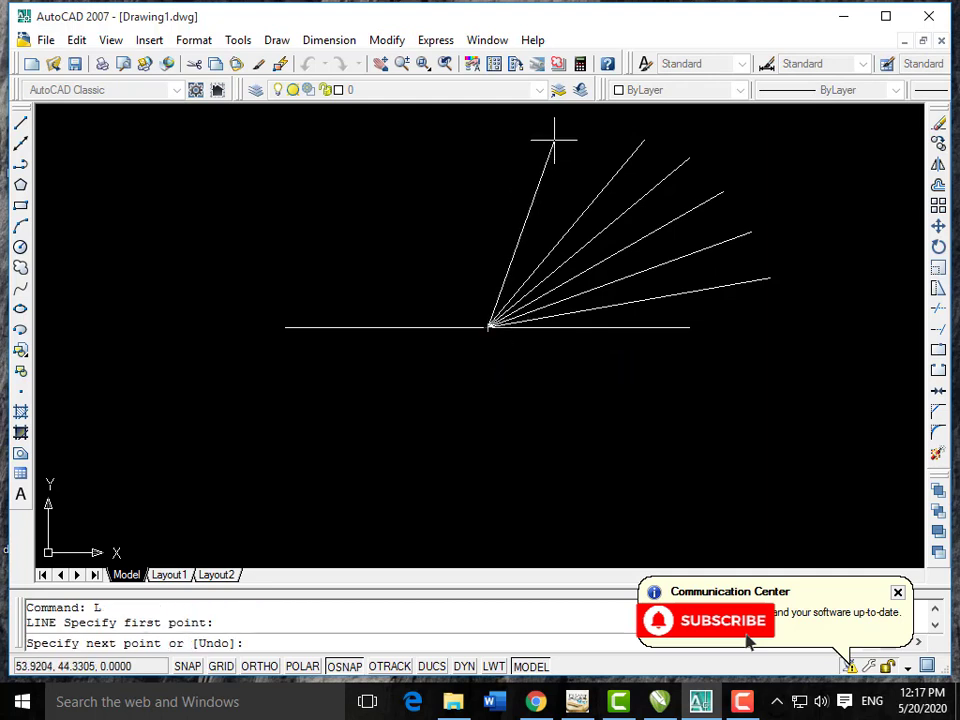
{"action": "type", "text": "<60"}
{"action": "key", "text": "Return"}
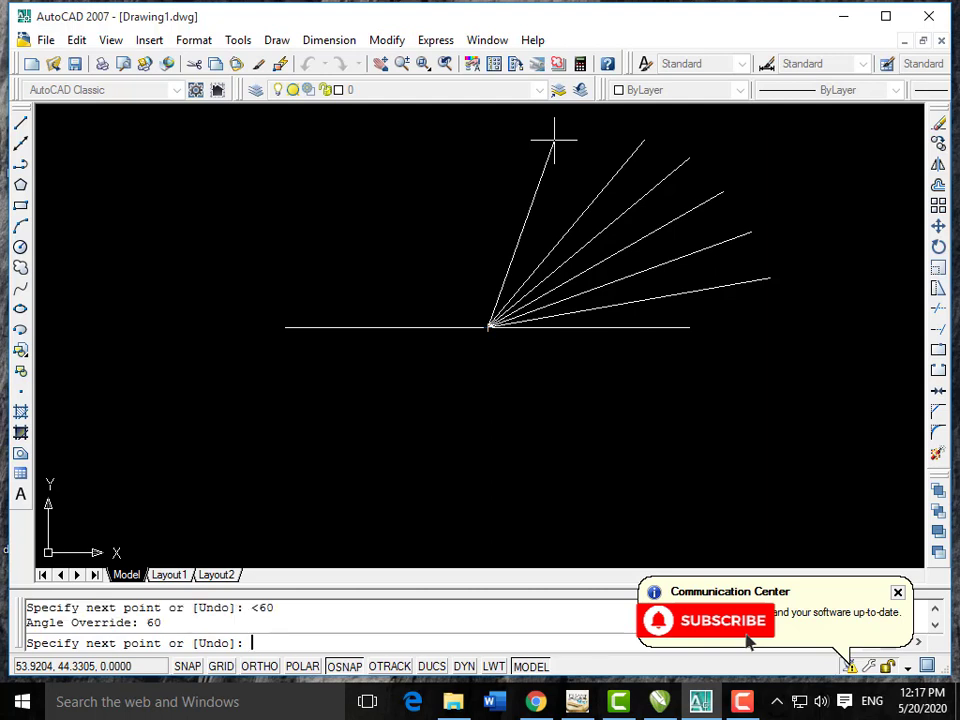
{"action": "left_click", "coordinate": [612, 126]}
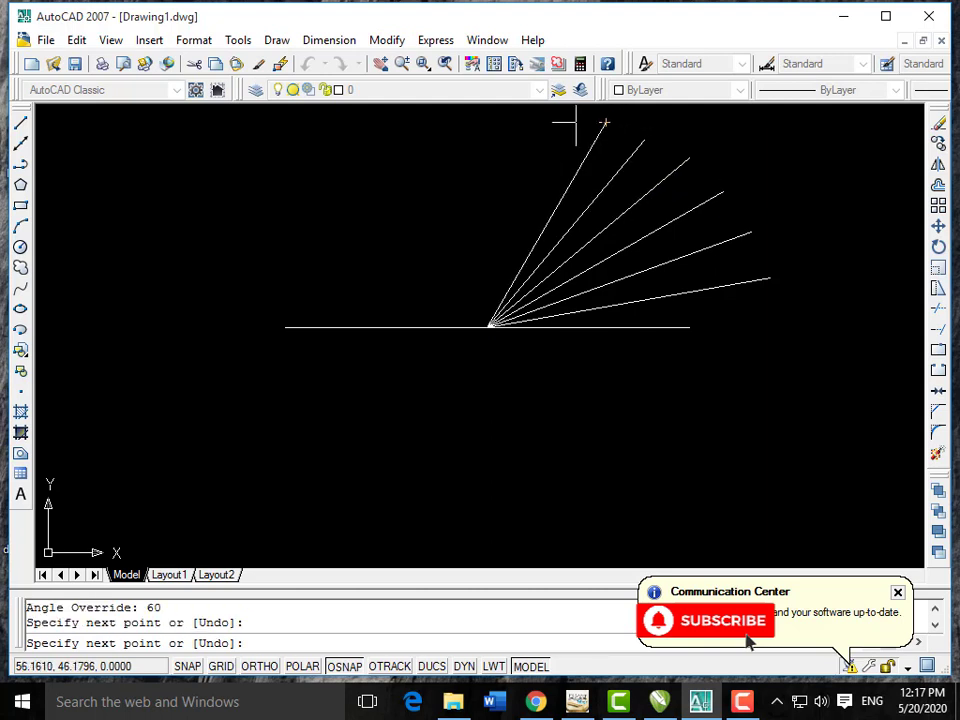
{"action": "key", "text": "Escape"}
Draw a seventh line from the horizontal line's midpoint up to the right at a 70° angle override.
{"action": "type", "text": "L"}
{"action": "key", "text": "Return"}
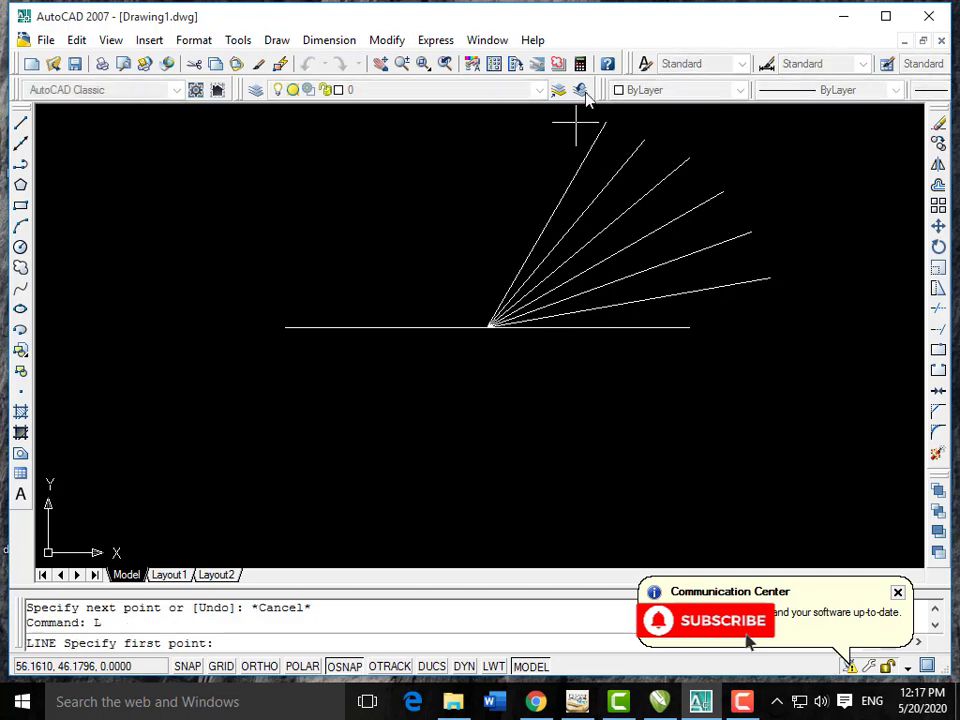
{"action": "left_click", "coordinate": [488, 326]}
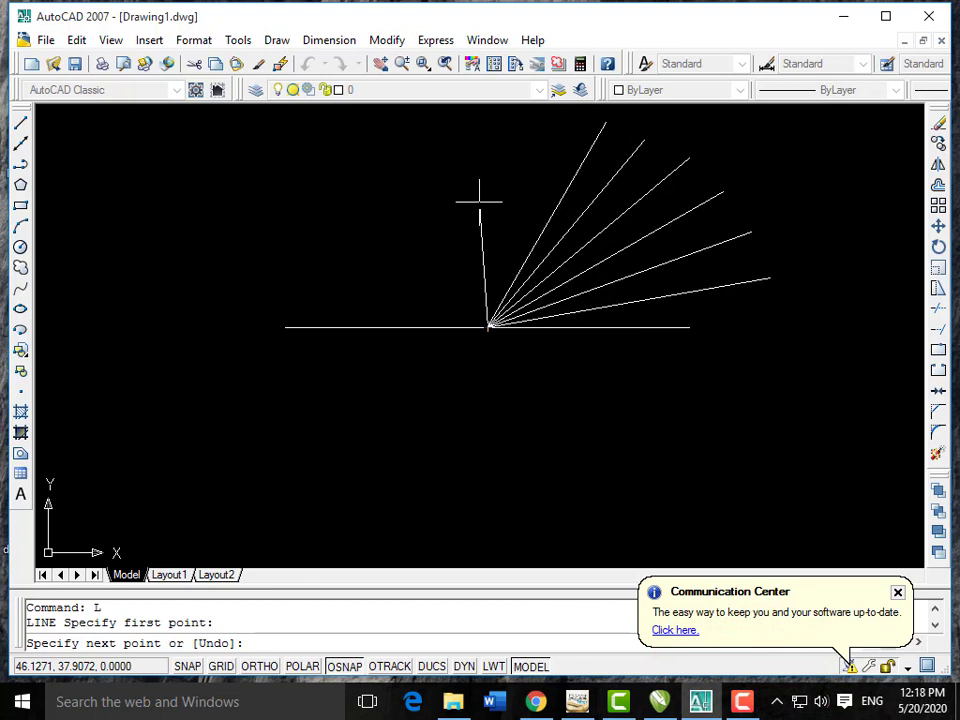
{"action": "type", "text": "<7"}
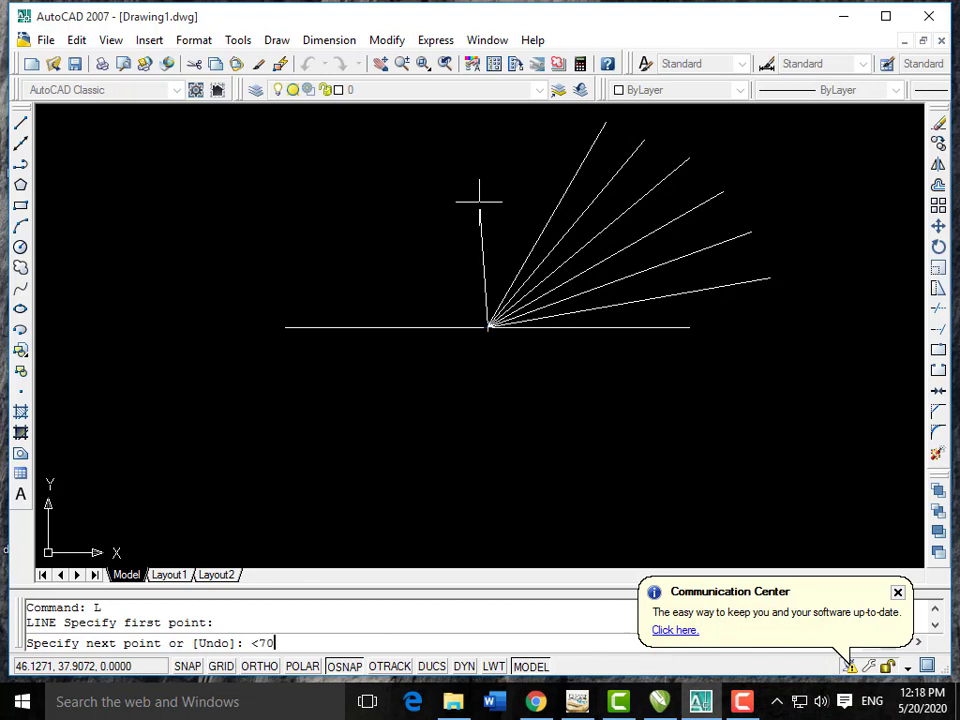
{"action": "type", "text": "0"}
{"action": "key", "text": "Return"}
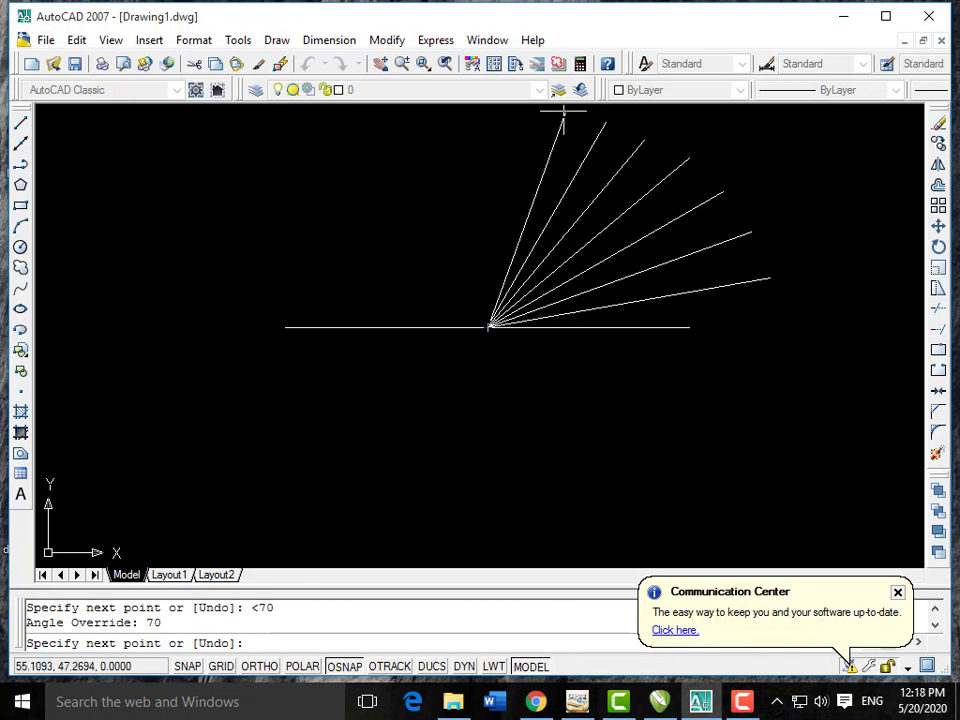
{"action": "scroll", "coordinate": [488, 323], "scroll_direction": "down", "scroll_amount": 2}
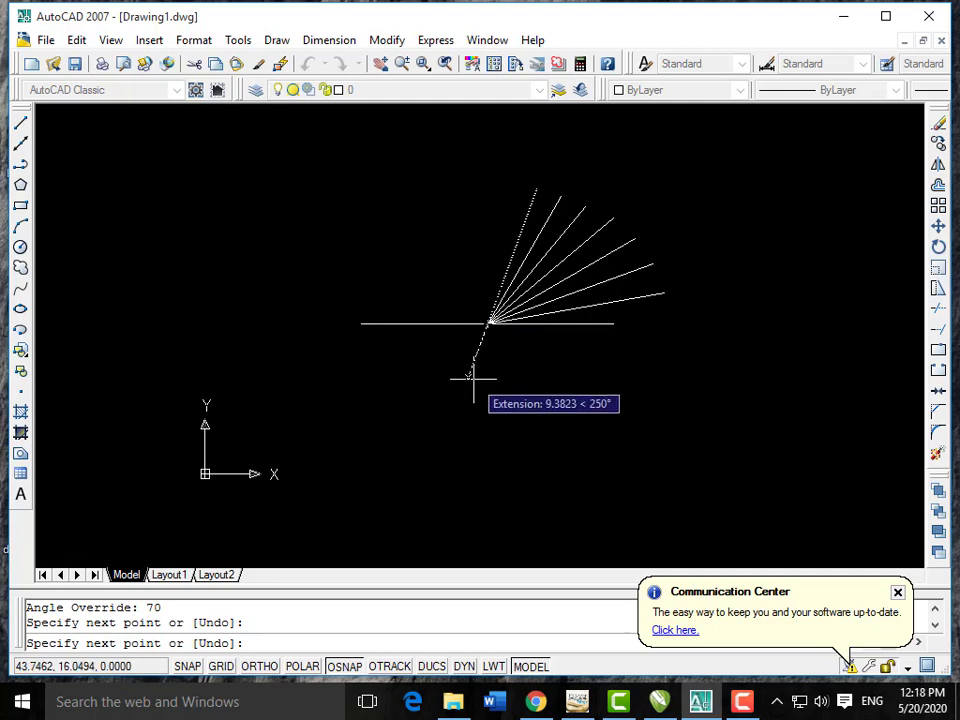
{"action": "key", "text": "Escape"}
Draw an eighth line from the horizontal line's midpoint steeply up to the right at an 80° angle override.
{"action": "type", "text": "L"}
{"action": "key", "text": "Return"}
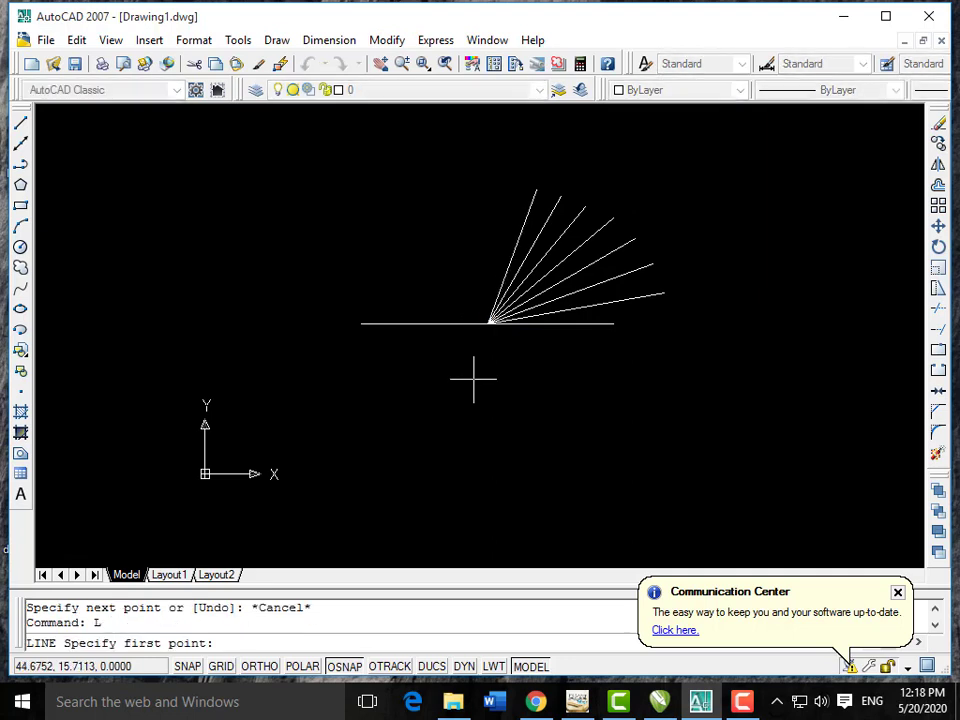
{"action": "left_click", "coordinate": [487, 323]}
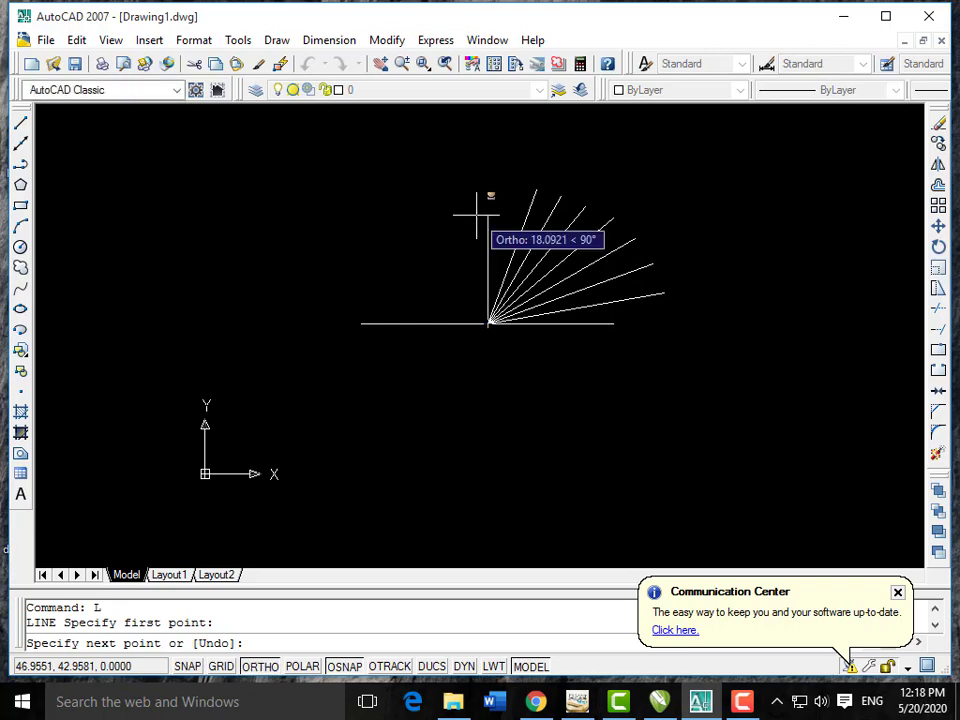
{"action": "type", "text": "<"}
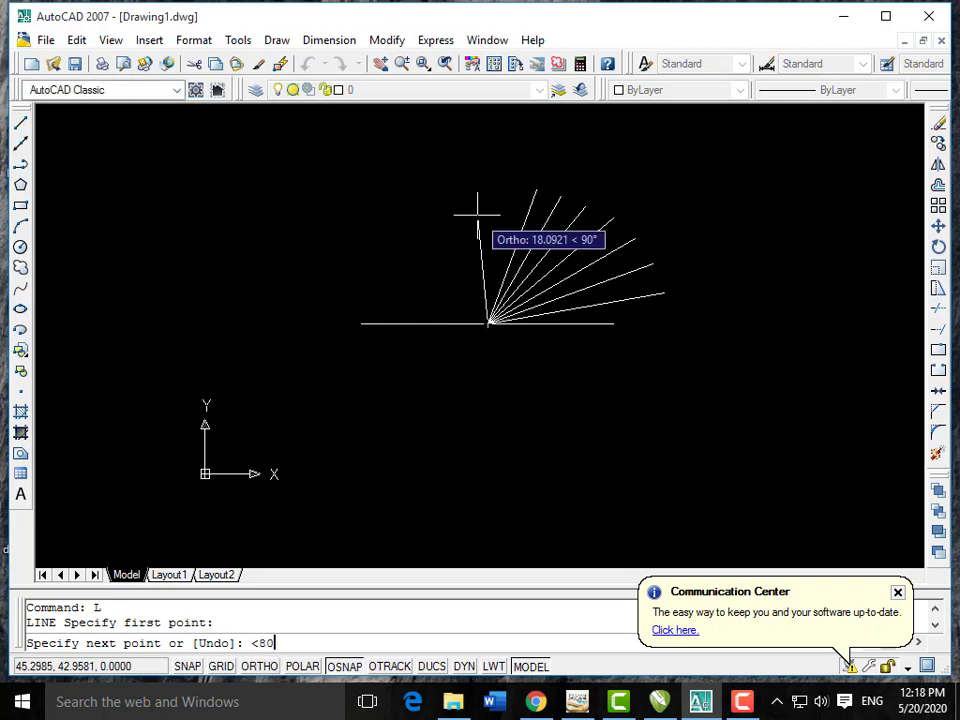
{"action": "type", "text": "80"}
{"action": "key", "text": "Return"}
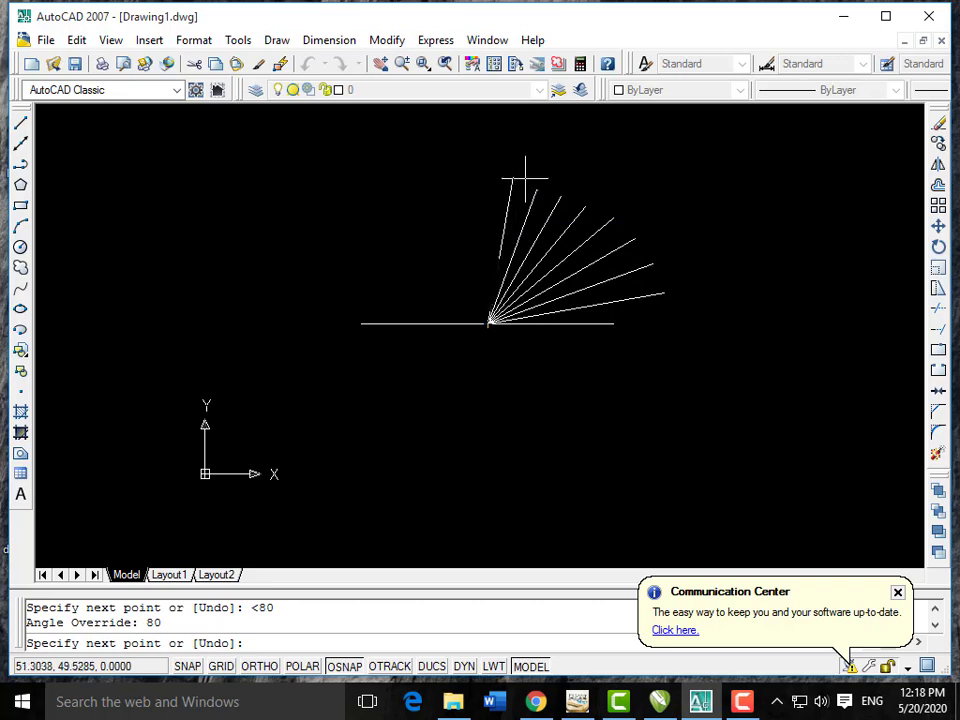
{"action": "left_click", "coordinate": [511, 186]}
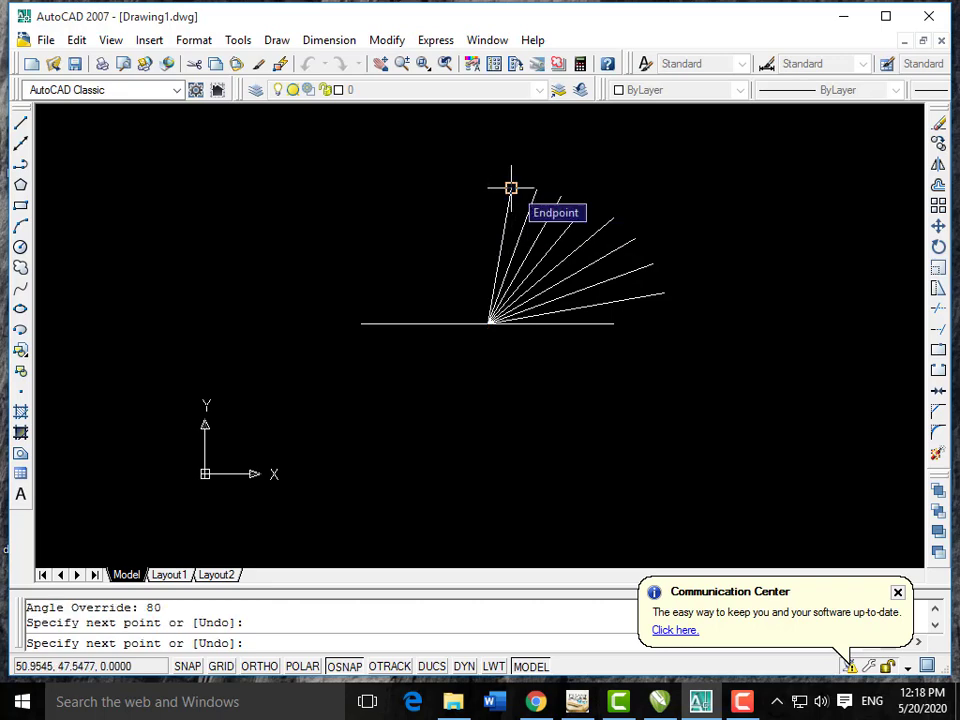
{"action": "key", "text": "Escape"}
Draw a vertical line upward from the horizontal line's midpoint at a 90° angle override, extending above the neighbouring lines.
{"action": "type", "text": "L"}
{"action": "key", "text": "Return"}
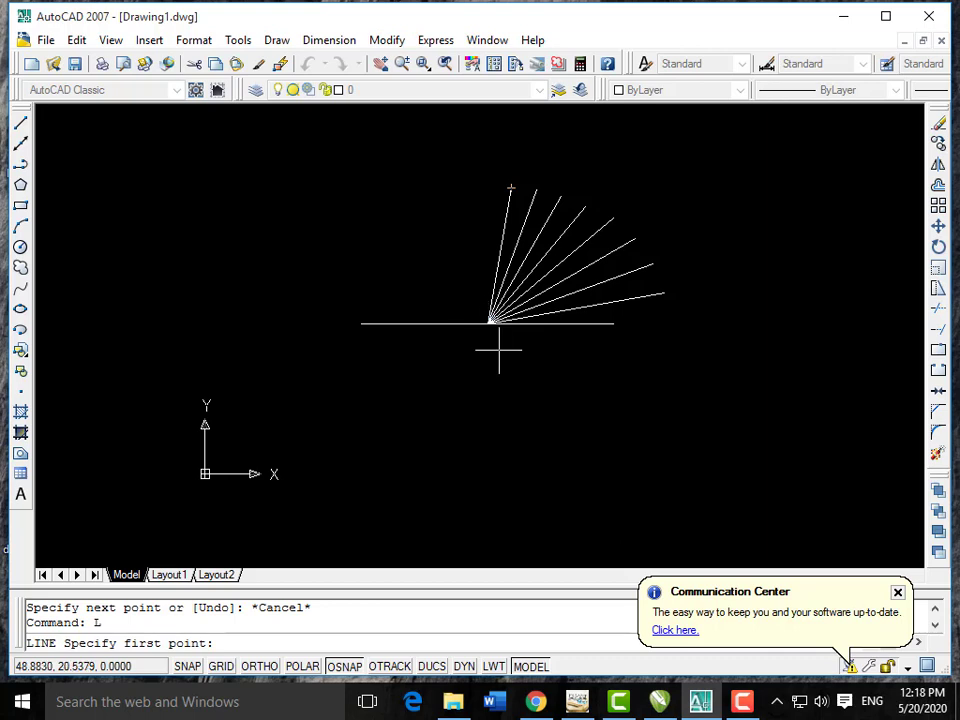
{"action": "left_click", "coordinate": [488, 323]}
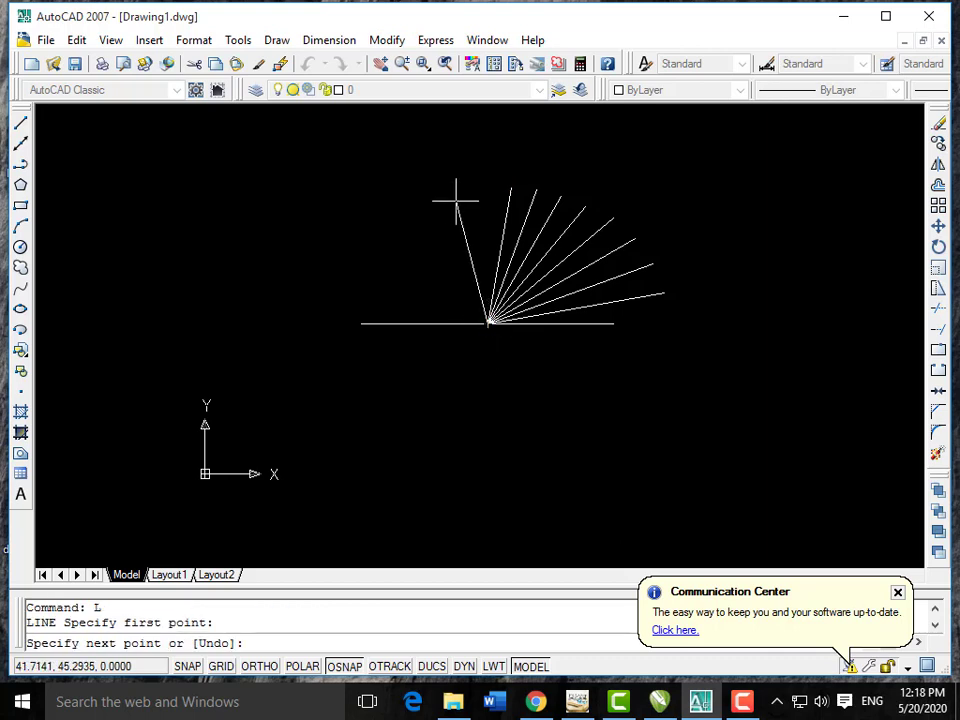
{"action": "type", "text": "<90"}
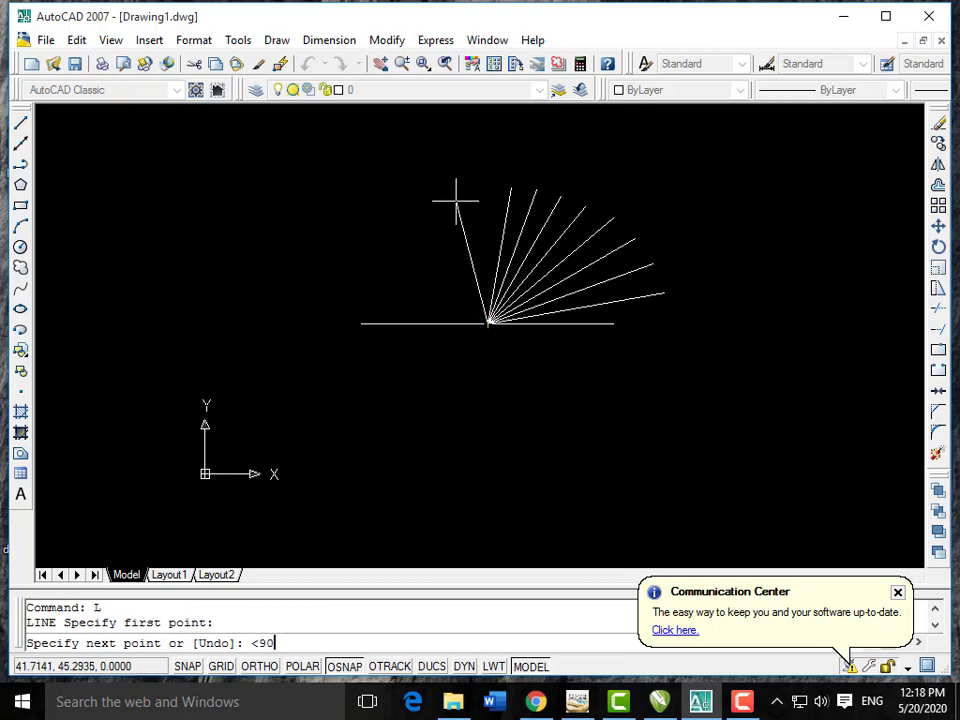
{"action": "key", "text": "Return"}
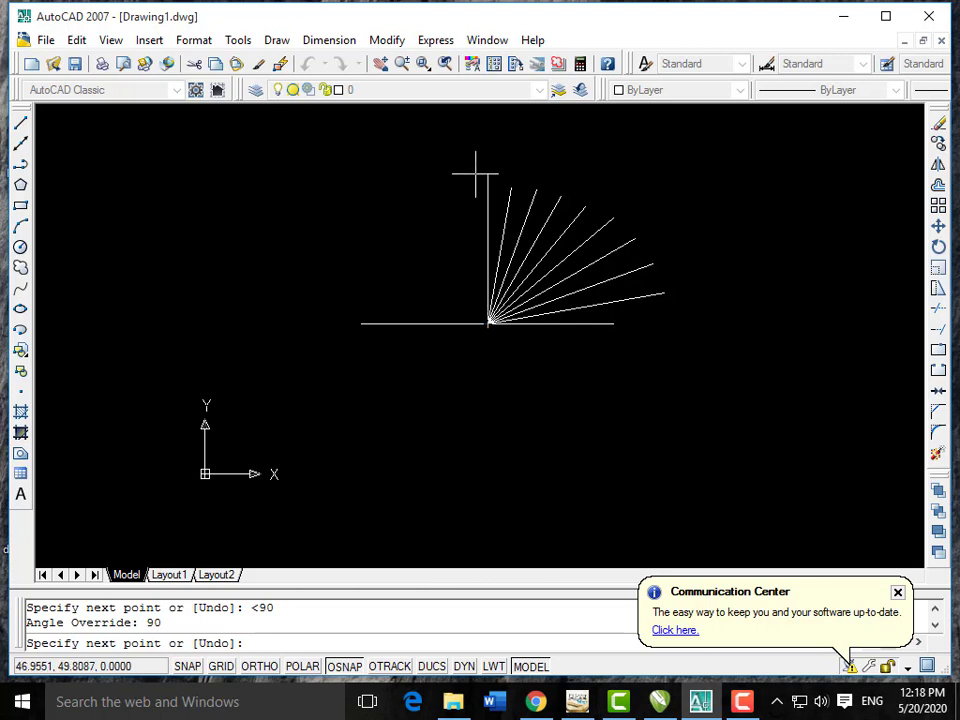
{"action": "left_click", "coordinate": [488, 145]}
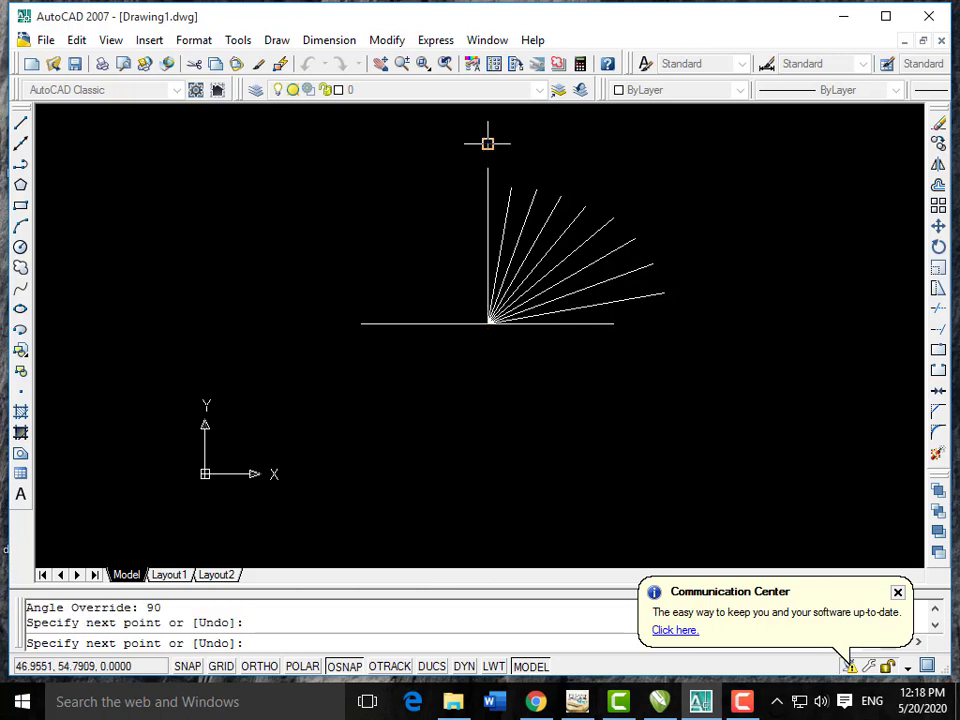
{"action": "key", "text": "Escape"}
Draw a line from the horizontal line's midpoint steeply up to the left at a 100° angle override.
{"action": "key", "text": "Return"}
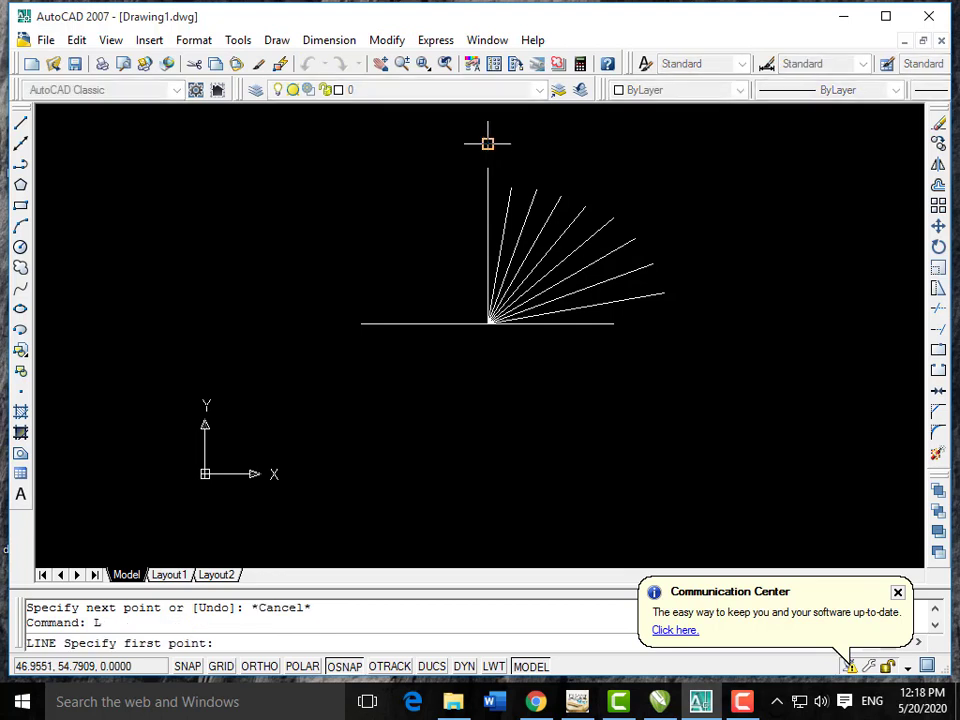
{"action": "left_click", "coordinate": [487, 324]}
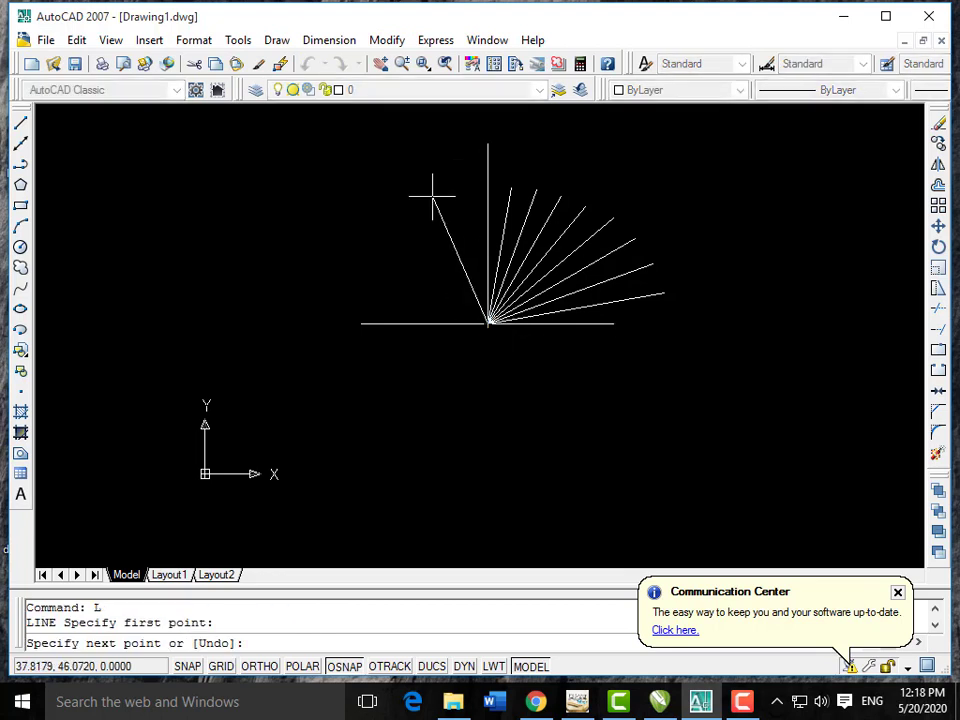
{"action": "type", "text": "<100"}
{"action": "key", "text": "Return"}
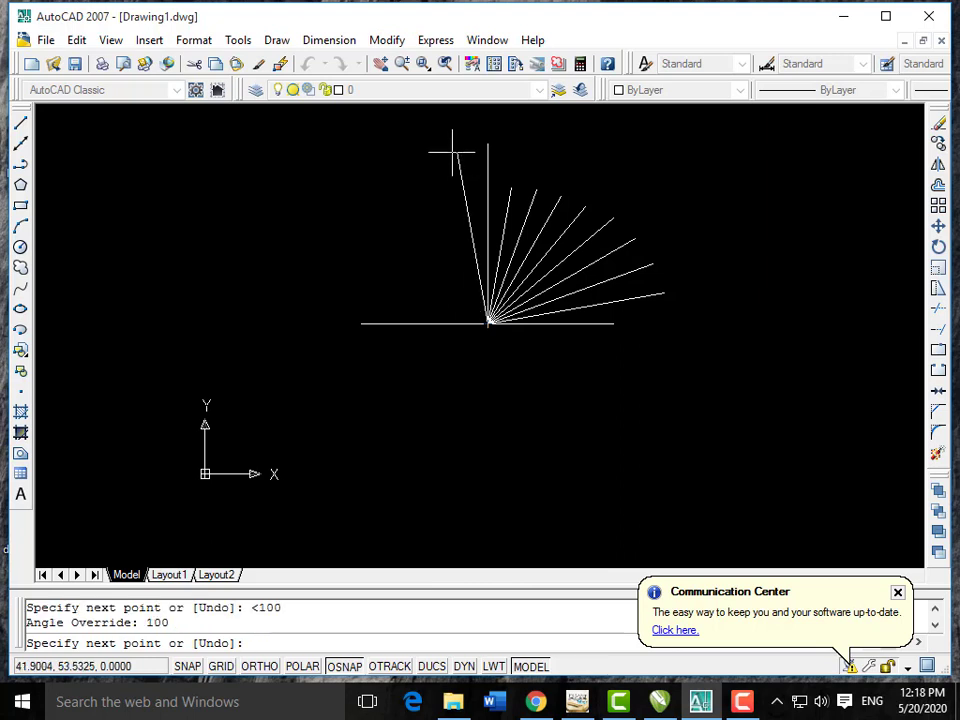
{"action": "left_click", "coordinate": [461, 186]}
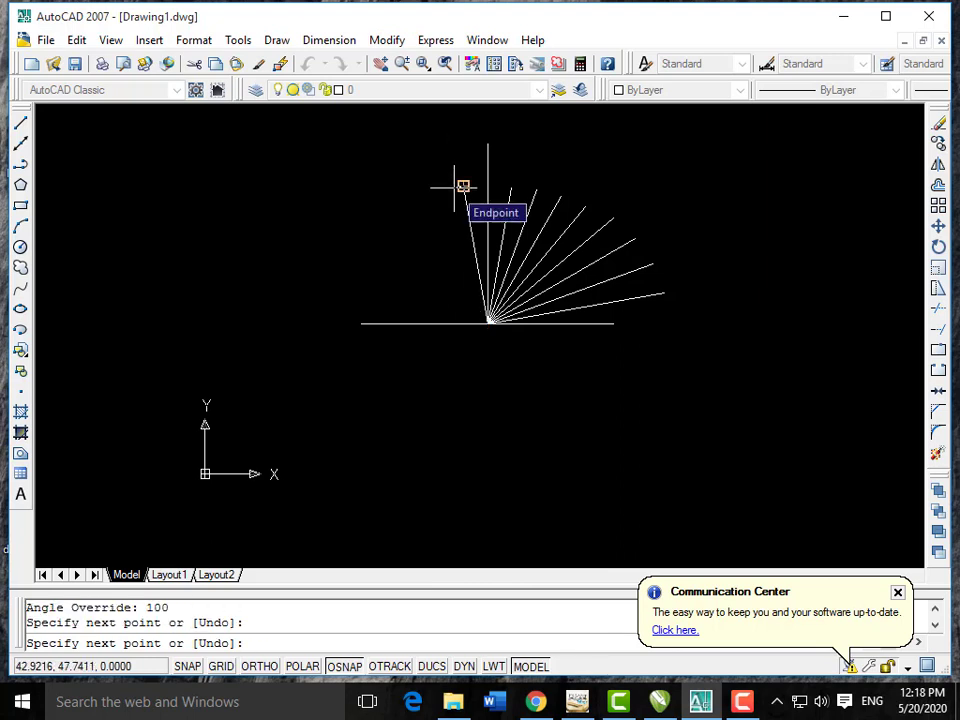
{"action": "key", "text": "Escape"}
Draw a line from the horizontal line's midpoint up to the left at a 110° angle override.
{"action": "type", "text": "L"}
{"action": "key", "text": "Return"}
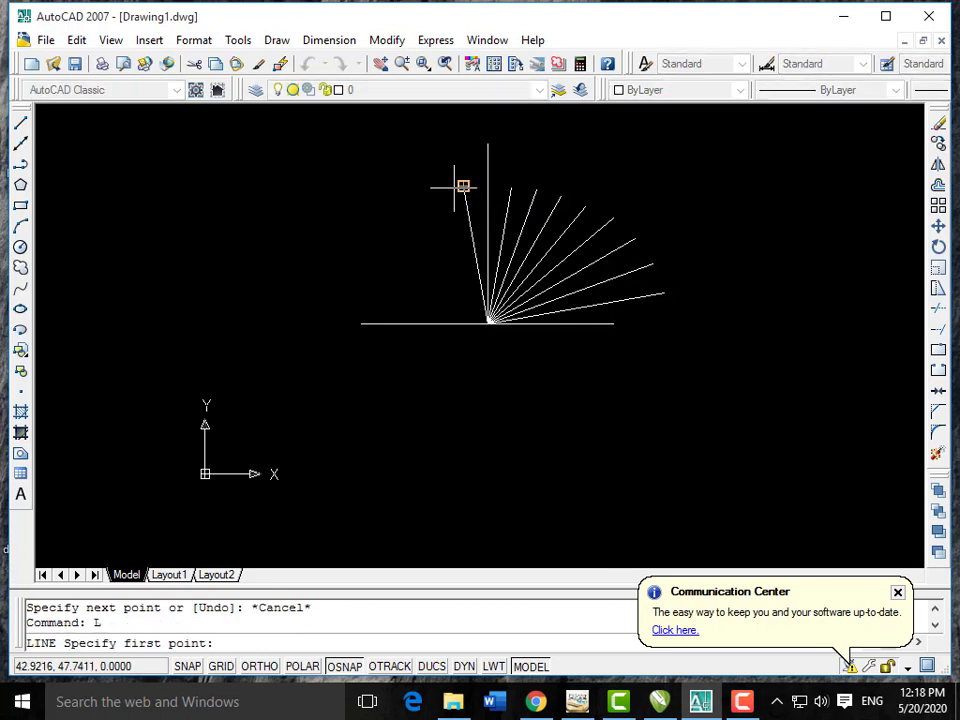
{"action": "left_click", "coordinate": [489, 321]}
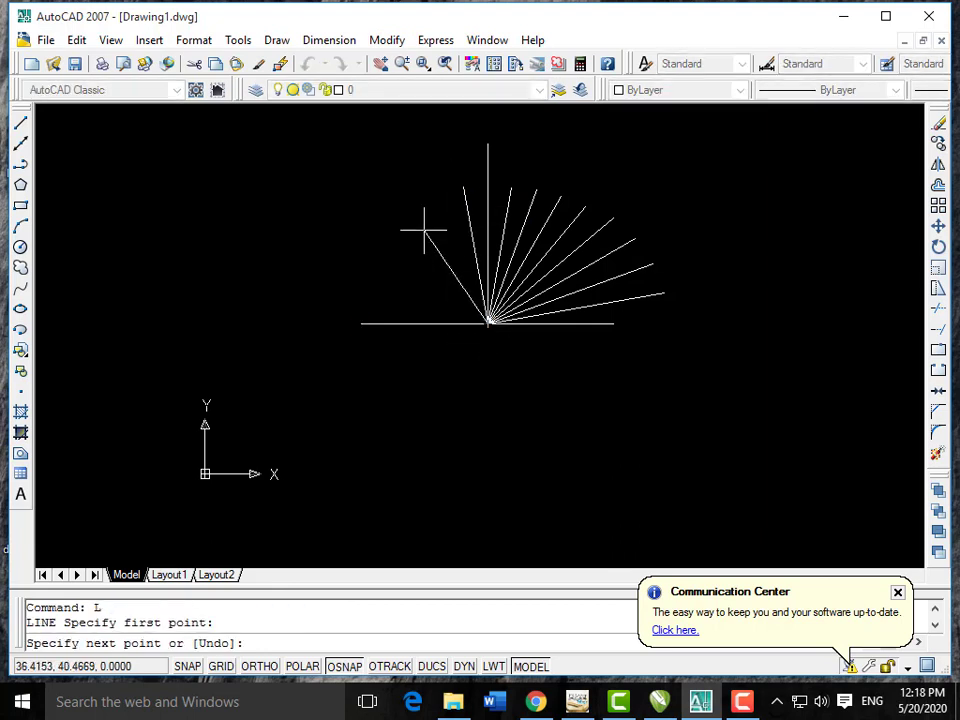
{"action": "type", "text": "<"}
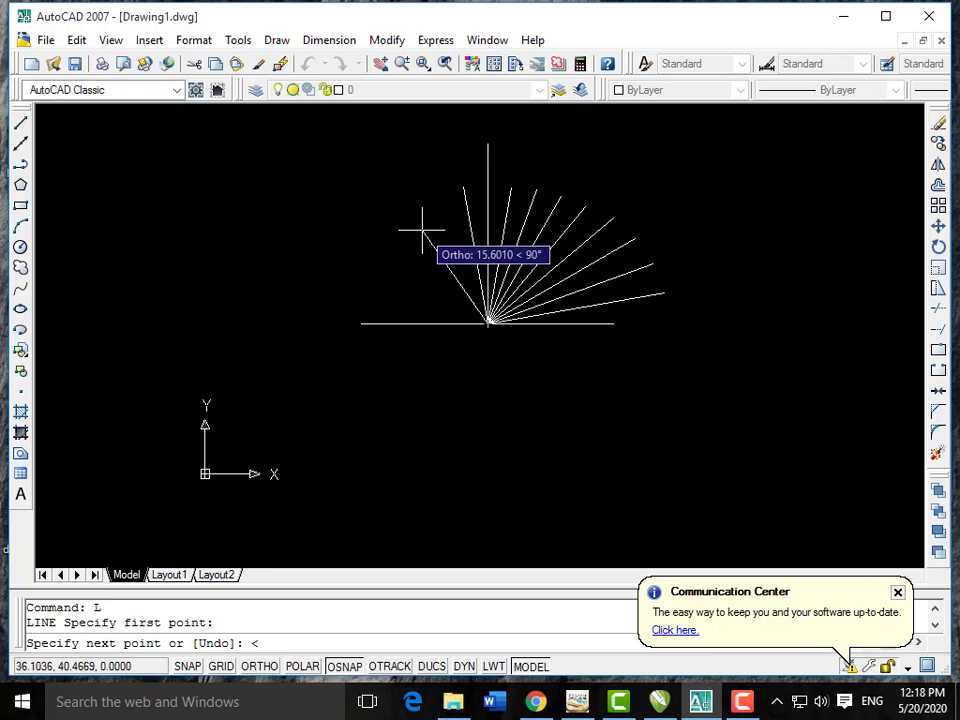
{"action": "type", "text": "110"}
{"action": "key", "text": "Return"}
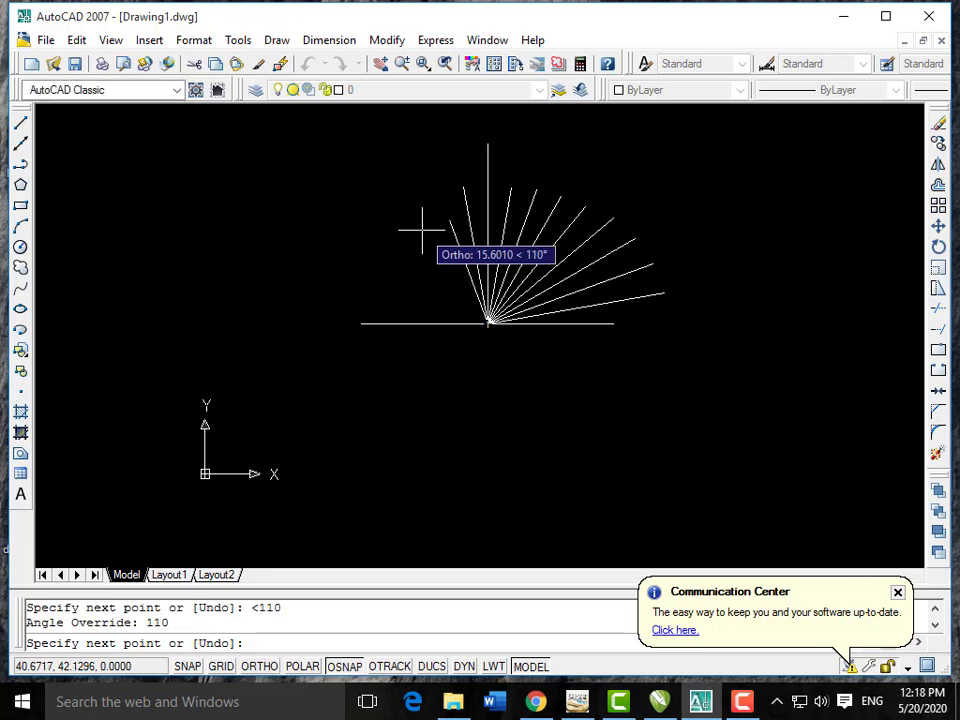
{"action": "left_click", "coordinate": [407, 207]}
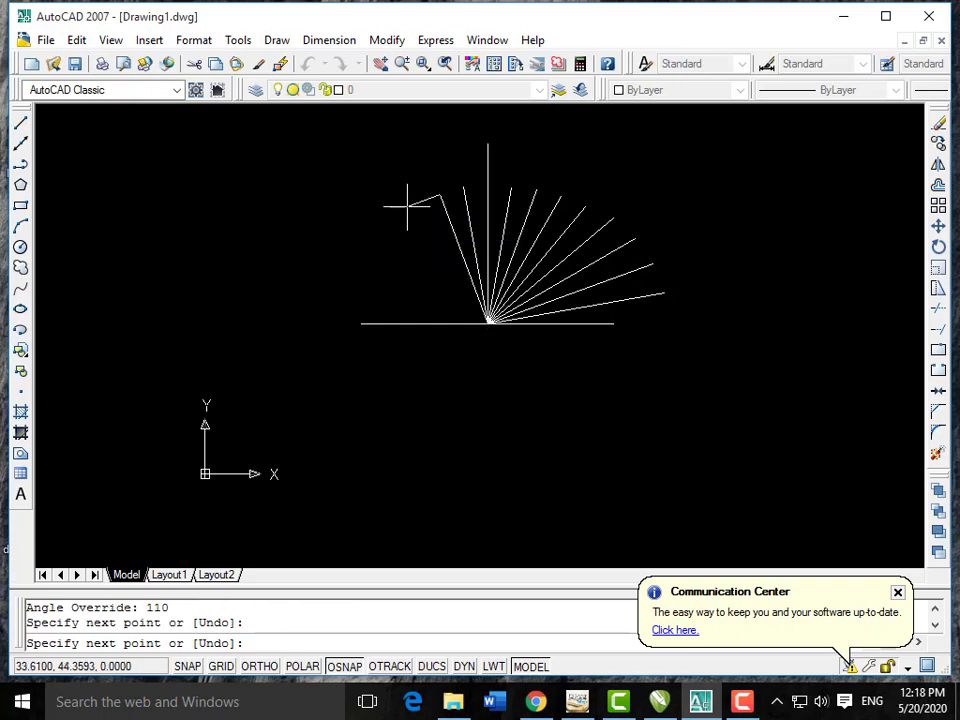
{"action": "key", "text": "Escape"}
Draw a line from the horizontal line's midpoint up to the left at a 120° angle override, ending just below the 110° line's tip.
{"action": "type", "text": "L"}
{"action": "key", "text": "Return"}
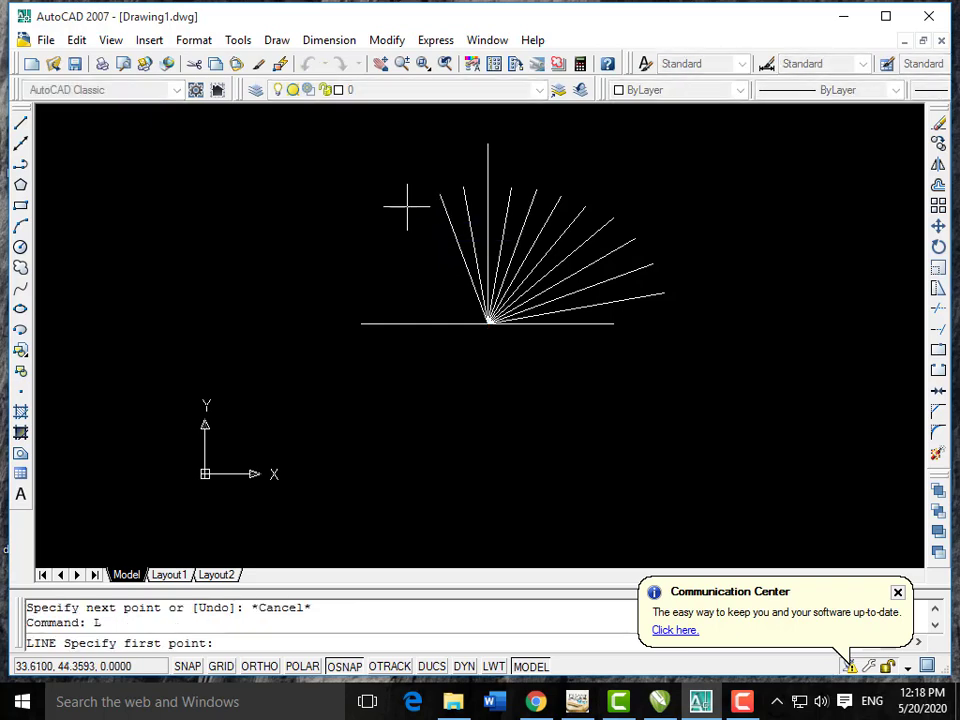
{"action": "left_click", "coordinate": [488, 320]}
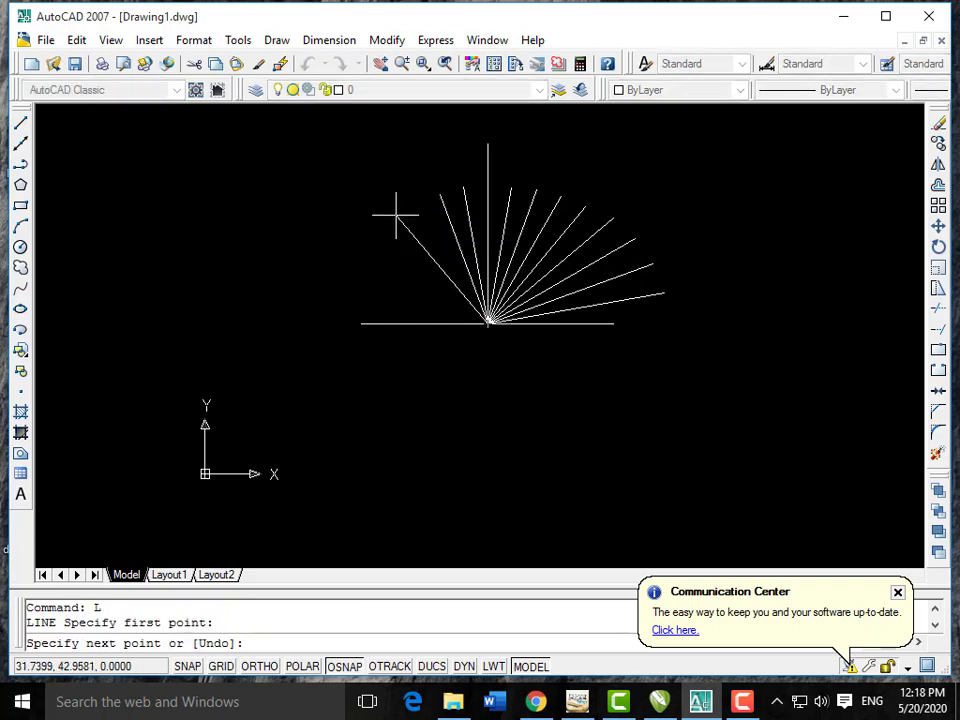
{"action": "type", "text": "1"}
{"action": "key", "text": "BackSpace"}
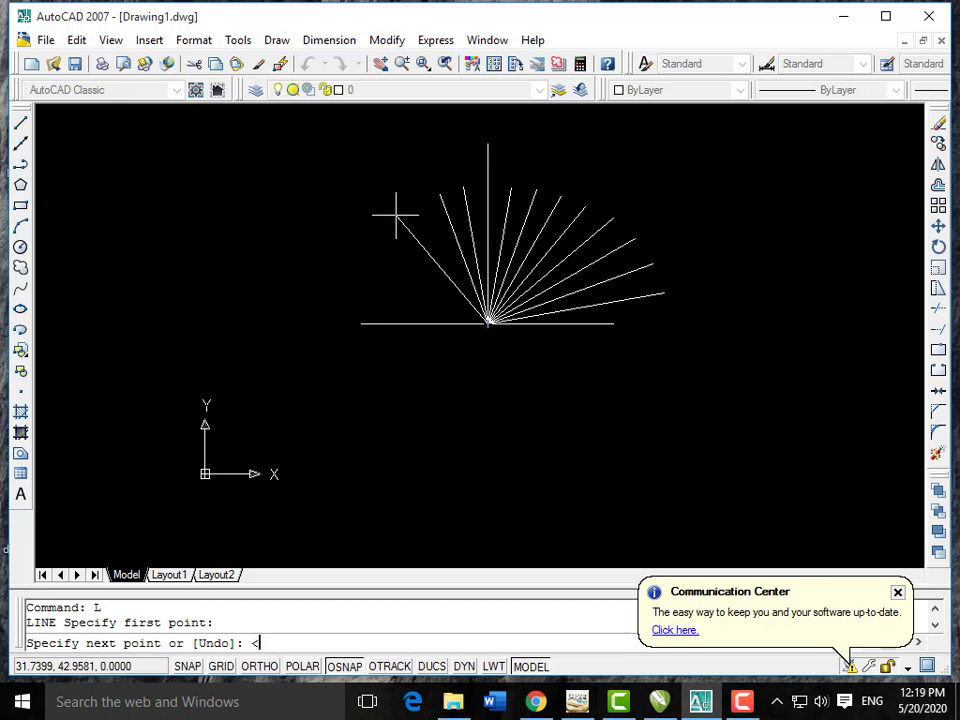
{"action": "type", "text": "<120"}
{"action": "key", "text": "Return"}
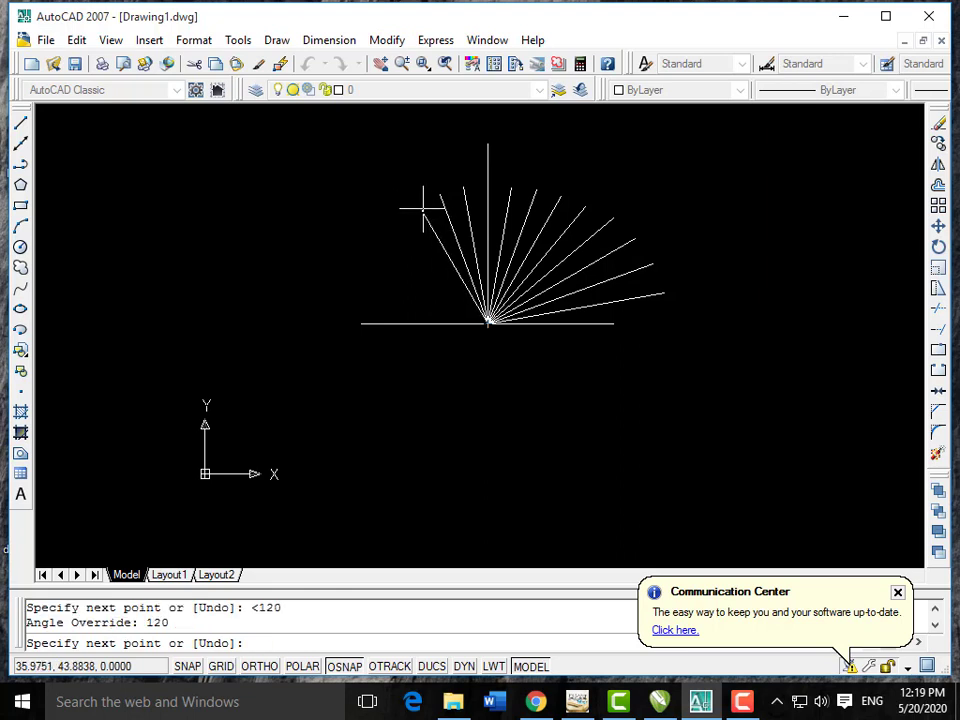
{"action": "left_click", "coordinate": [419, 206]}
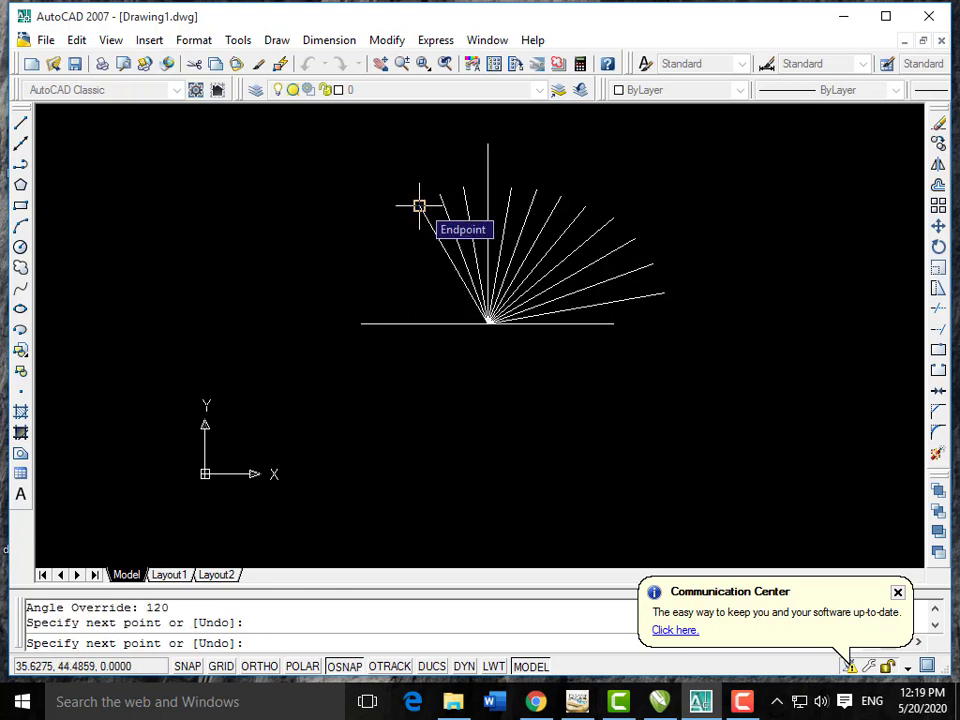
{"action": "key", "text": "Escape"}
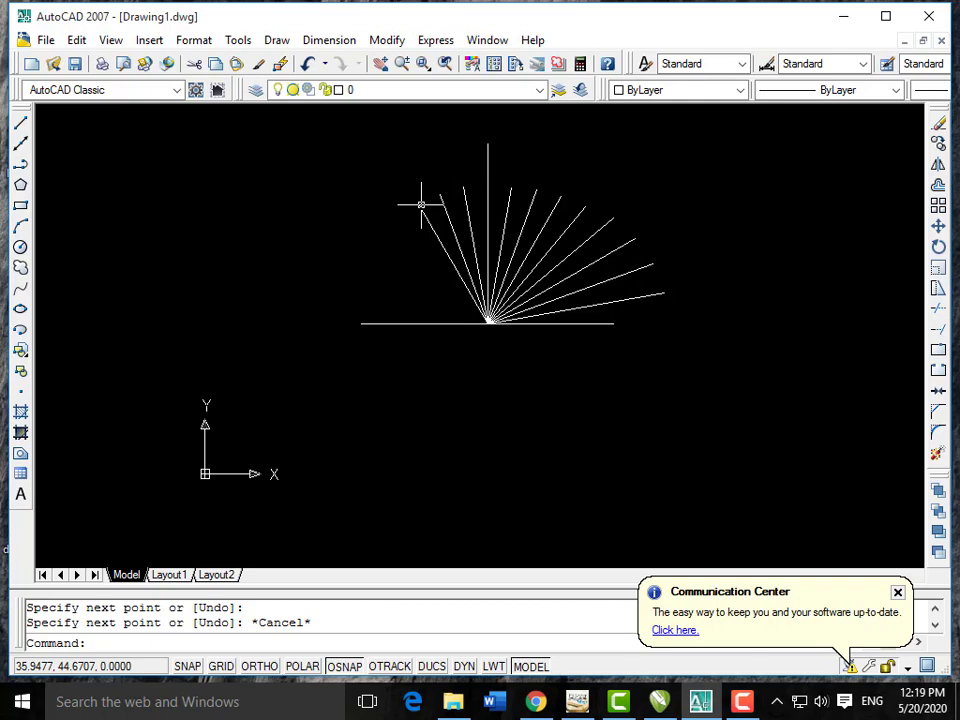
Draw a line from the horizontal line's midpoint up to the left at a 130° angle override.
{"action": "type", "text": "L"}
{"action": "key", "text": "Return"}
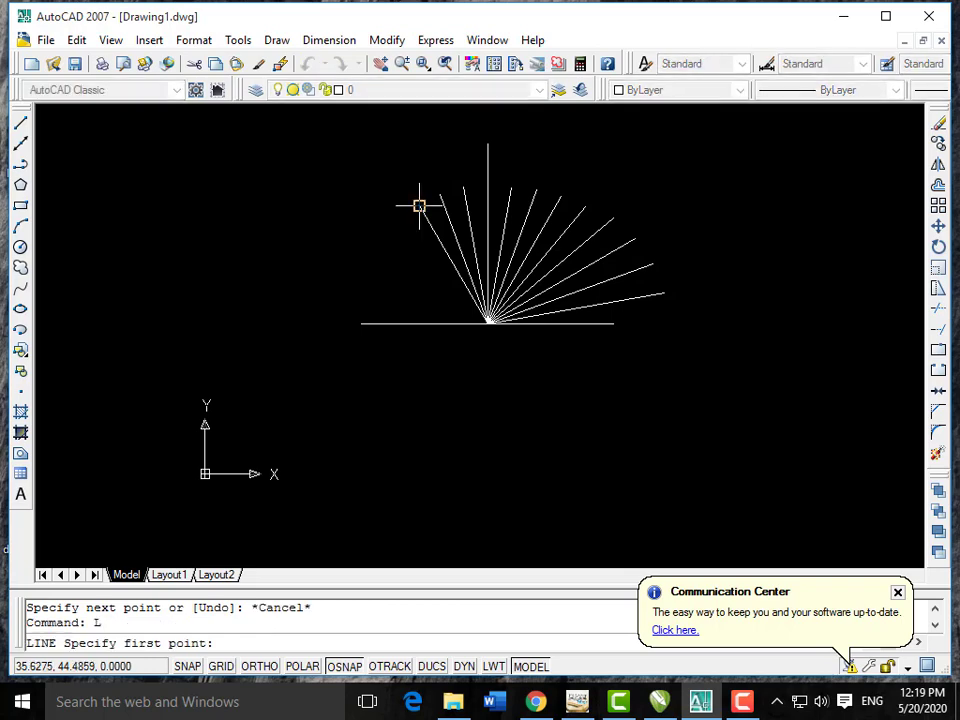
{"action": "left_click", "coordinate": [477, 322]}
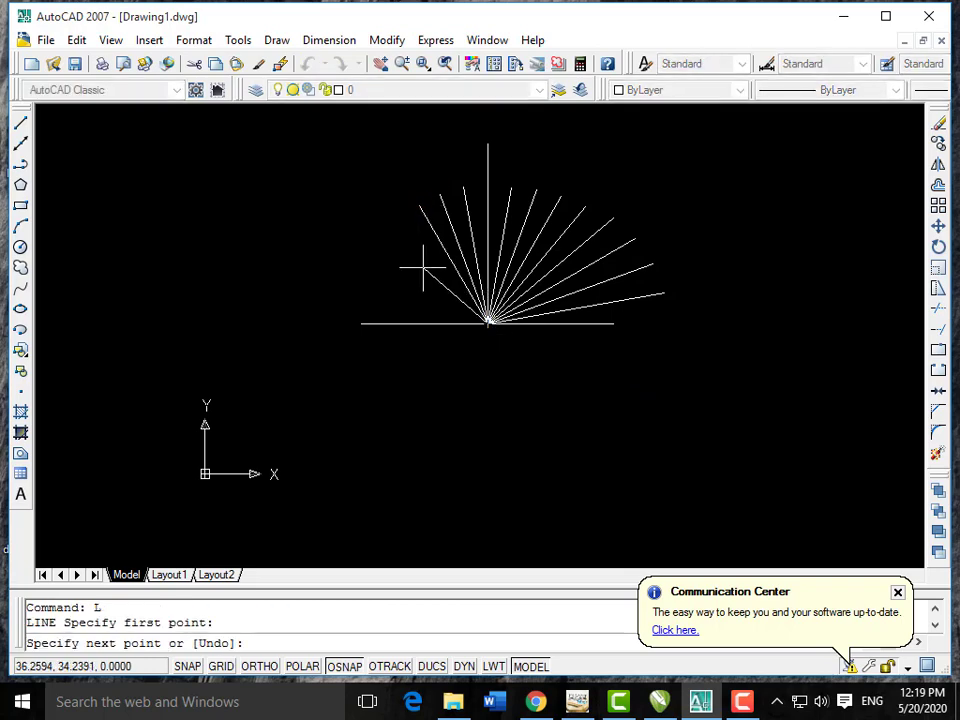
{"action": "type", "text": "<"}
{"action": "key", "text": "BackSpace"}
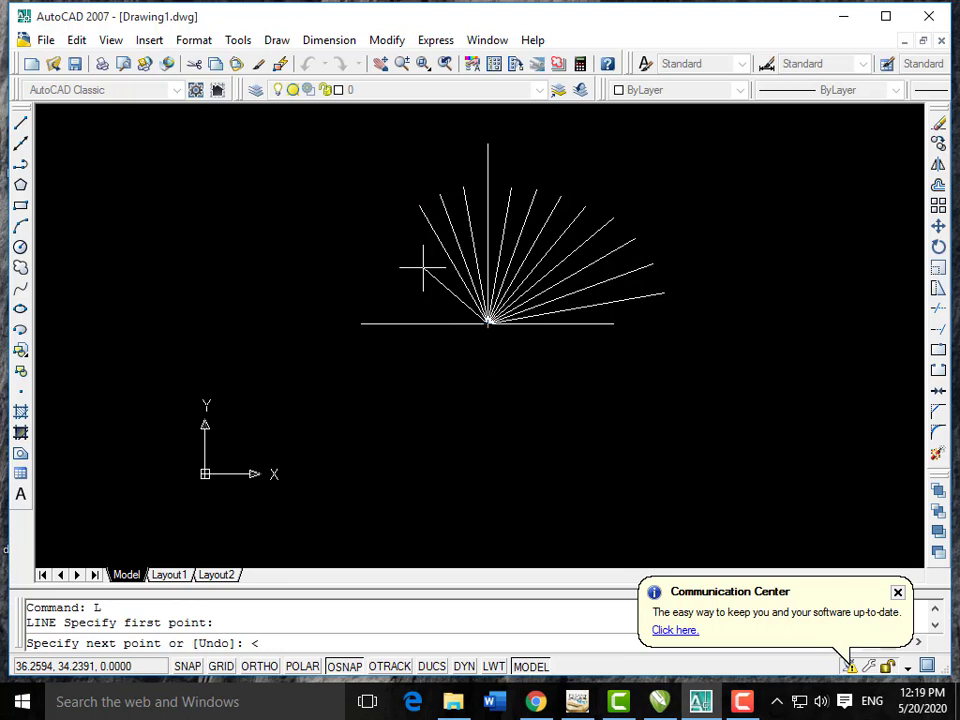
{"action": "type", "text": "130"}
{"action": "key", "text": "Return"}
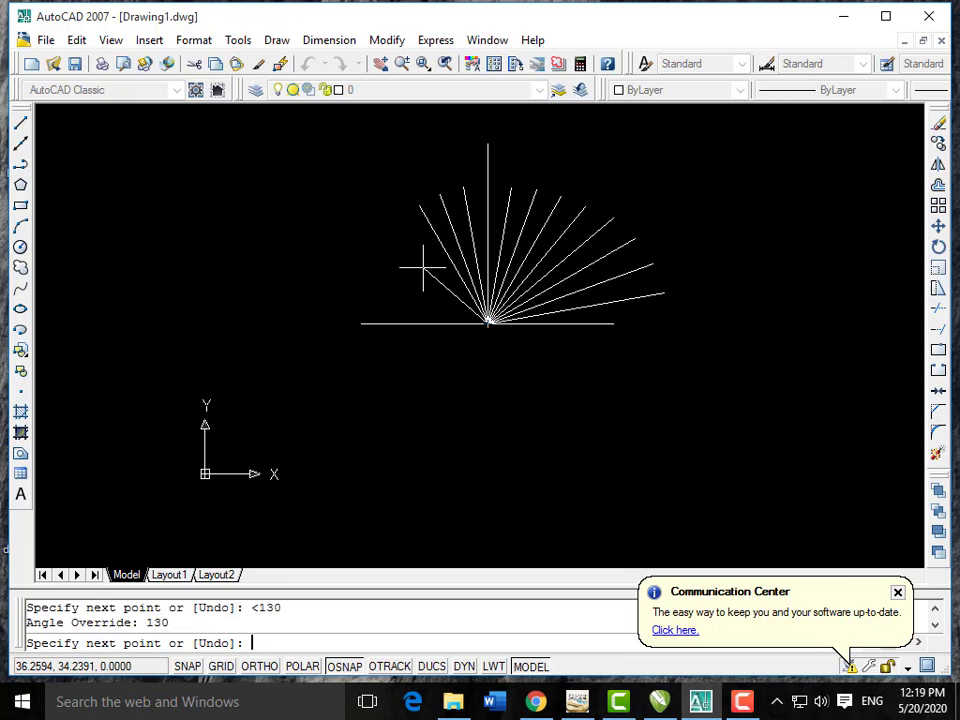
{"action": "left_click", "coordinate": [395, 216]}
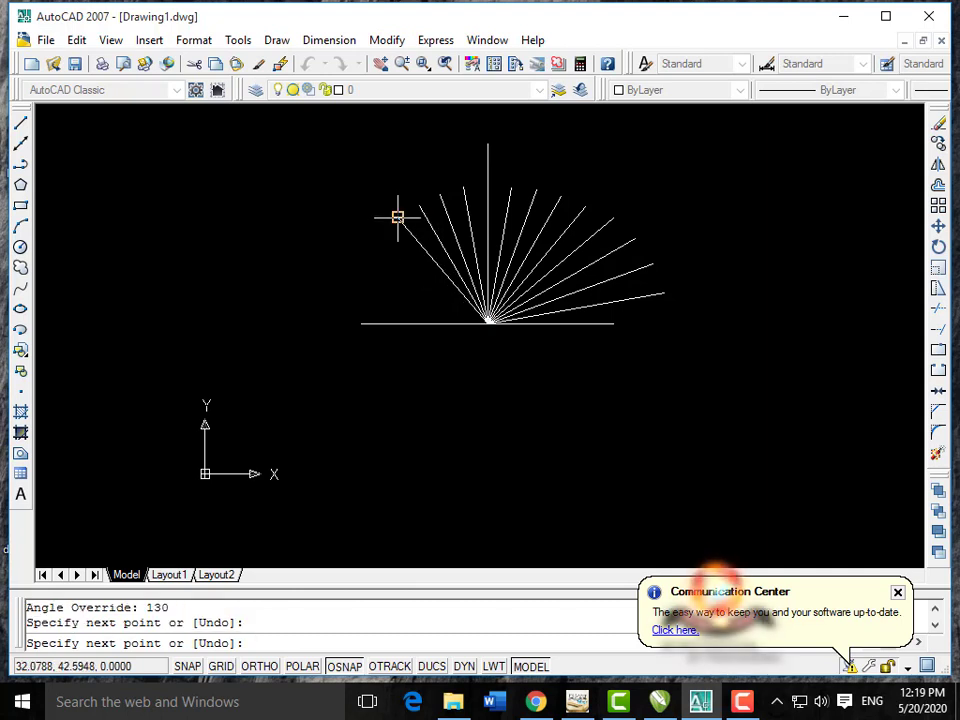
{"action": "key", "text": "Escape"}
Draw a line from the horizontal line's midpoint up to the left at a 140° angle override.
{"action": "type", "text": "L"}
{"action": "key", "text": "Return"}
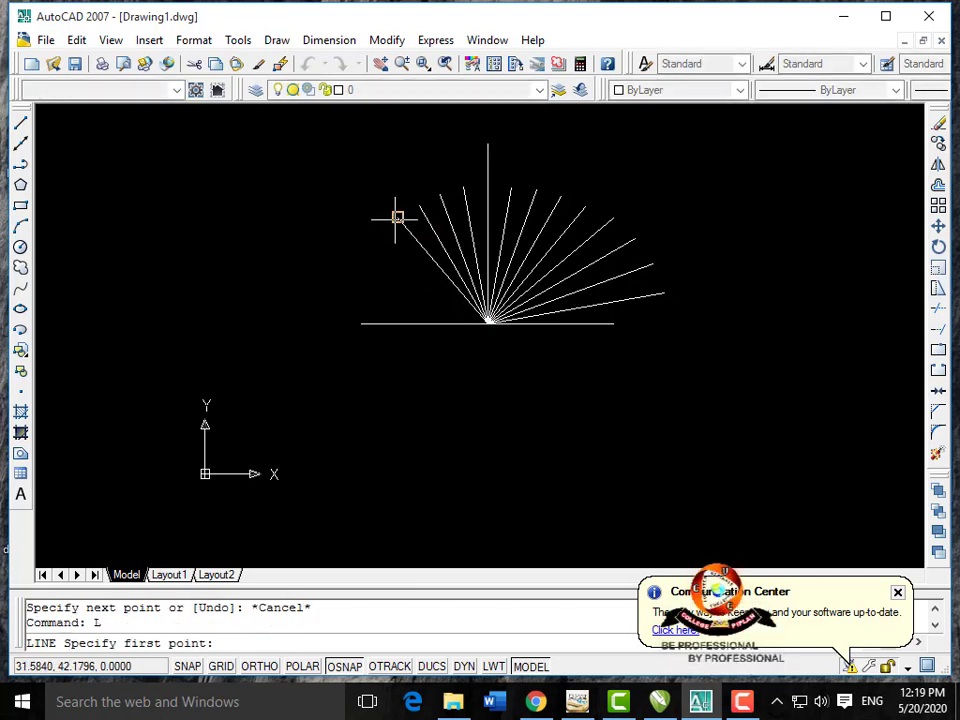
{"action": "left_click", "coordinate": [488, 322]}
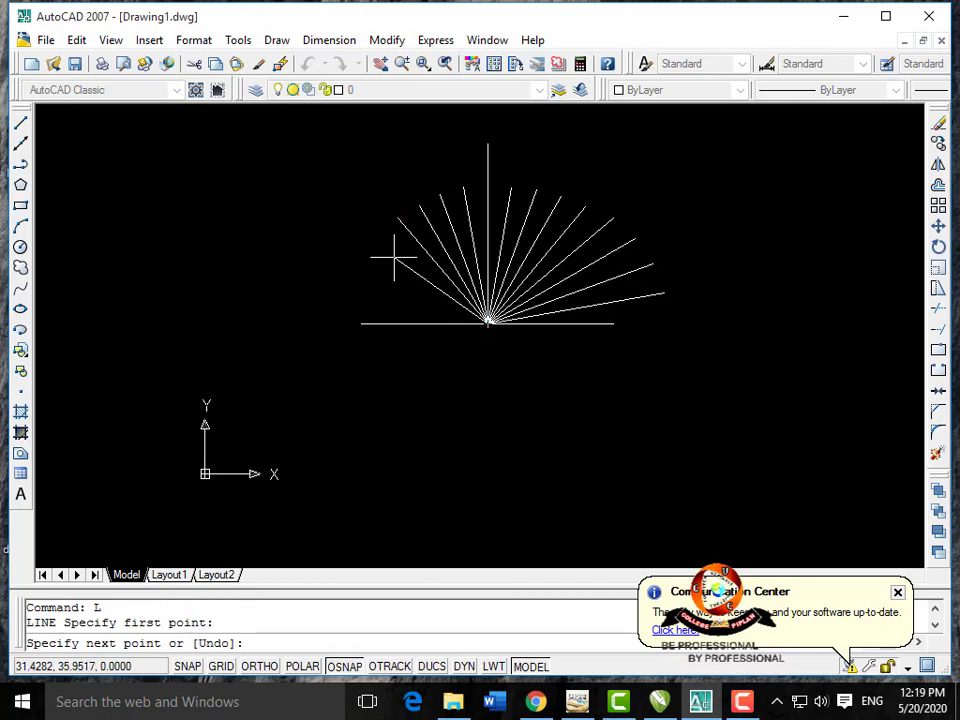
{"action": "type", "text": "<140"}
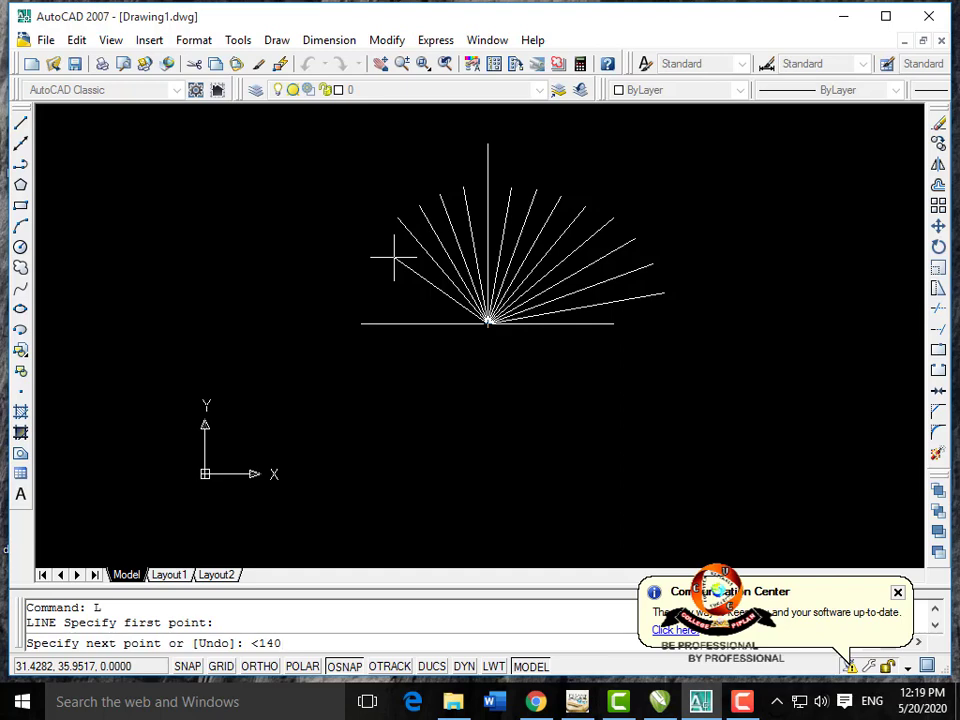
{"action": "key", "text": "Return"}
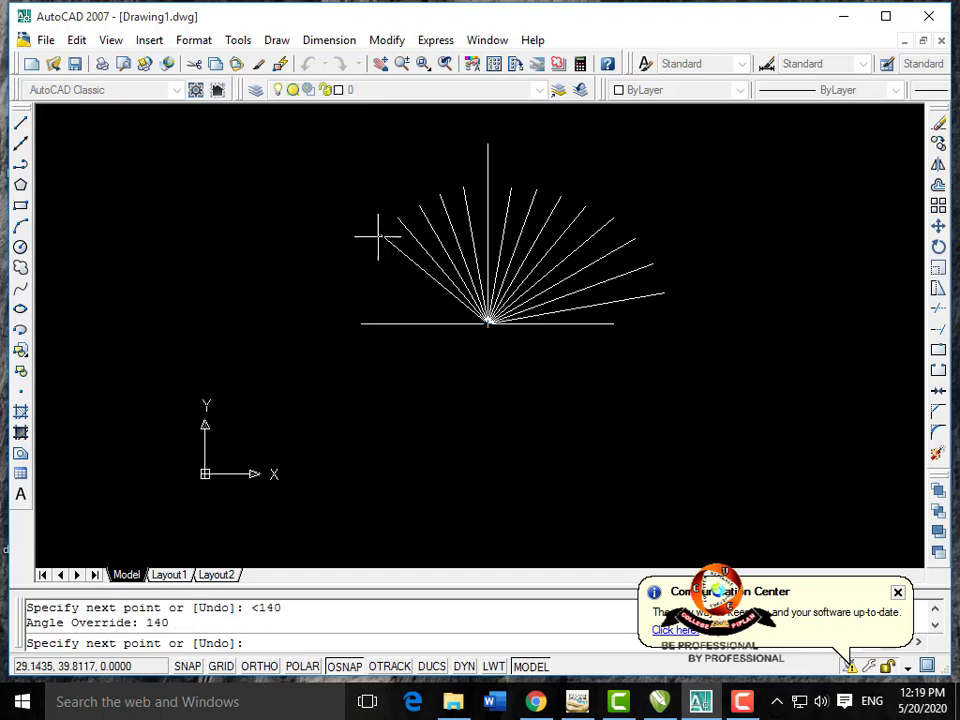
{"action": "left_click", "coordinate": [380, 234]}
{"action": "key", "text": "Escape"}
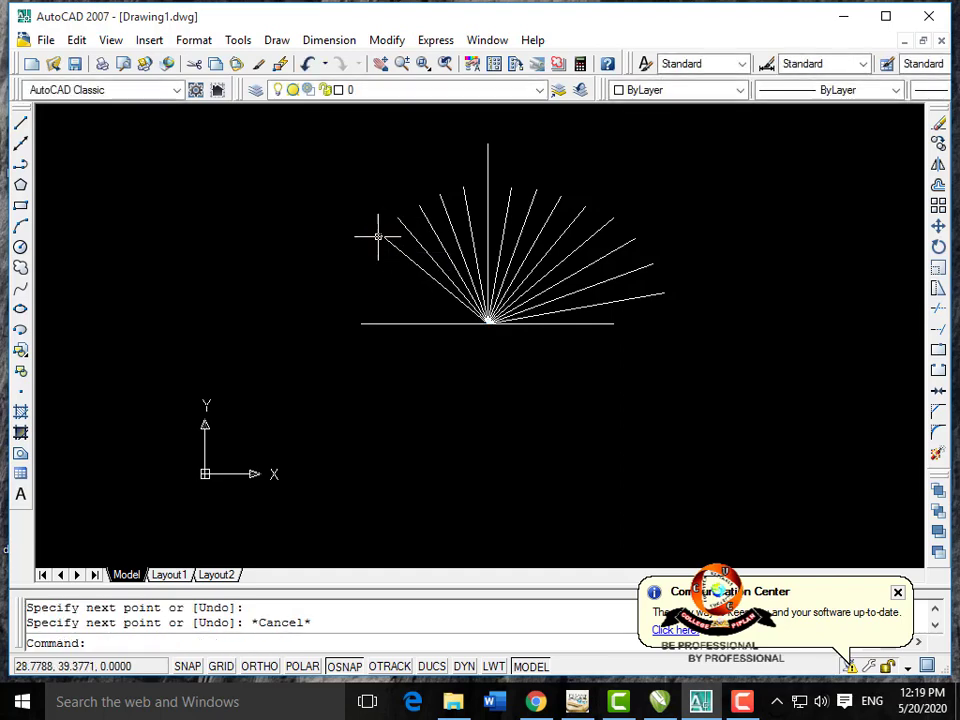
Draw a line from the horizontal line's midpoint up to the left at a 150° angle override.
{"action": "type", "text": "L"}
{"action": "key", "text": "Return"}
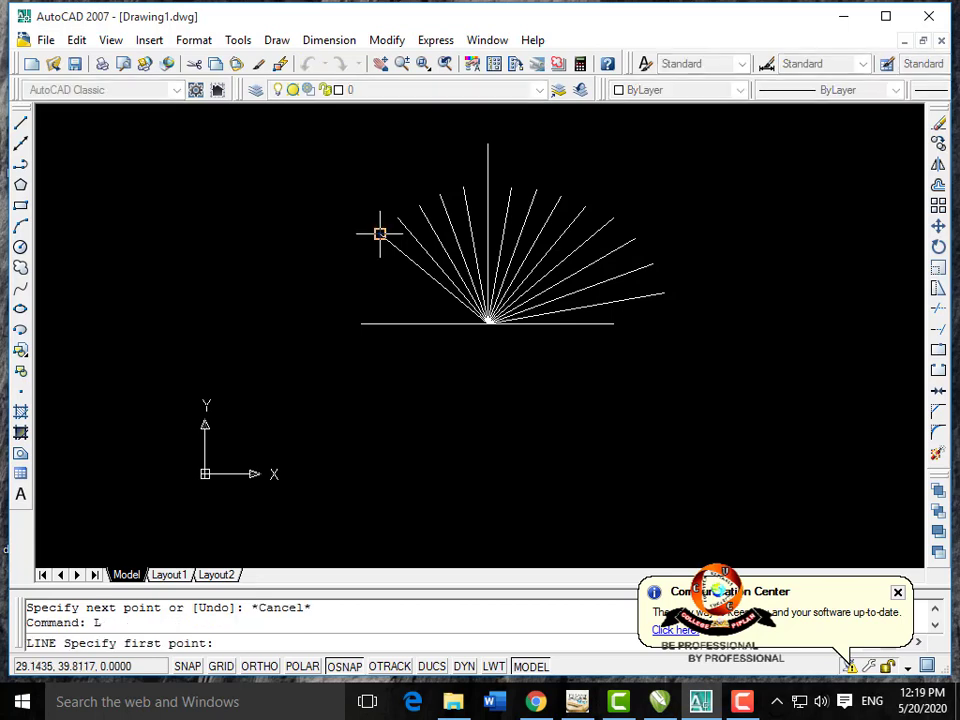
{"action": "left_click", "coordinate": [487, 321]}
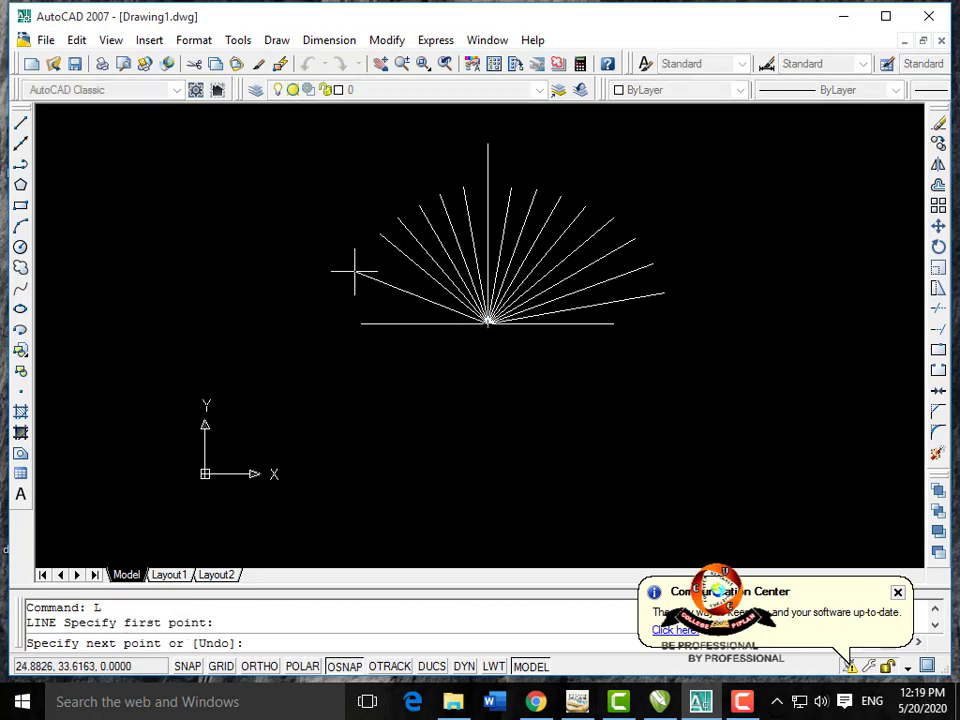
{"action": "type", "text": "<150"}
{"action": "key", "text": "Return"}
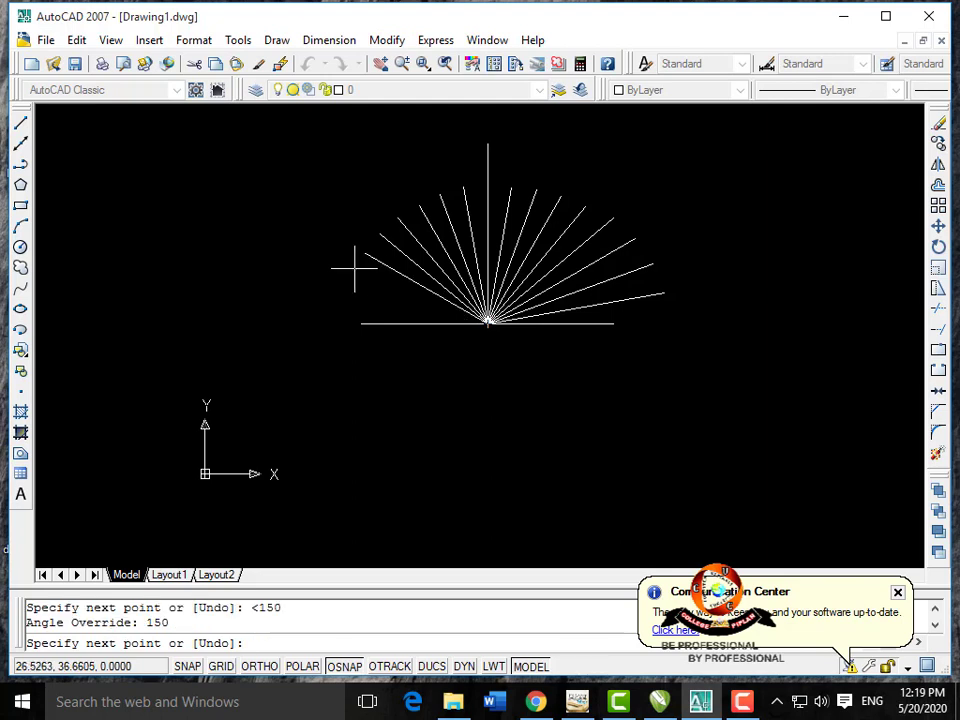
{"action": "left_click", "coordinate": [369, 254]}
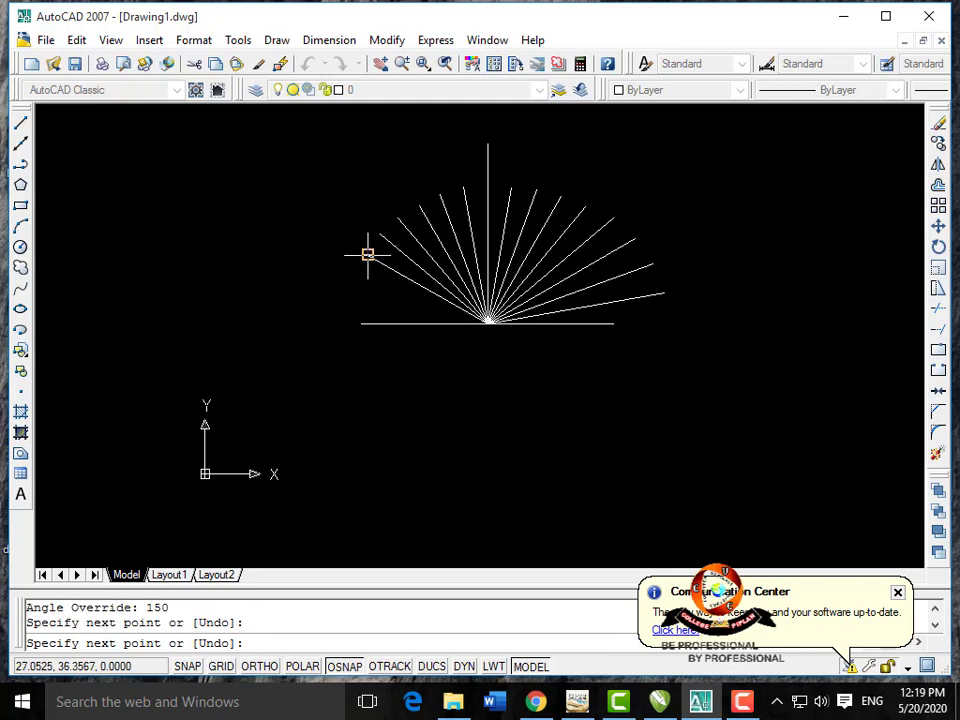
{"action": "key", "text": "Escape"}
Draw a line from the horizontal line's midpoint to the left at a shallow 160° angle override.
{"action": "type", "text": "L"}
{"action": "key", "text": "Return"}
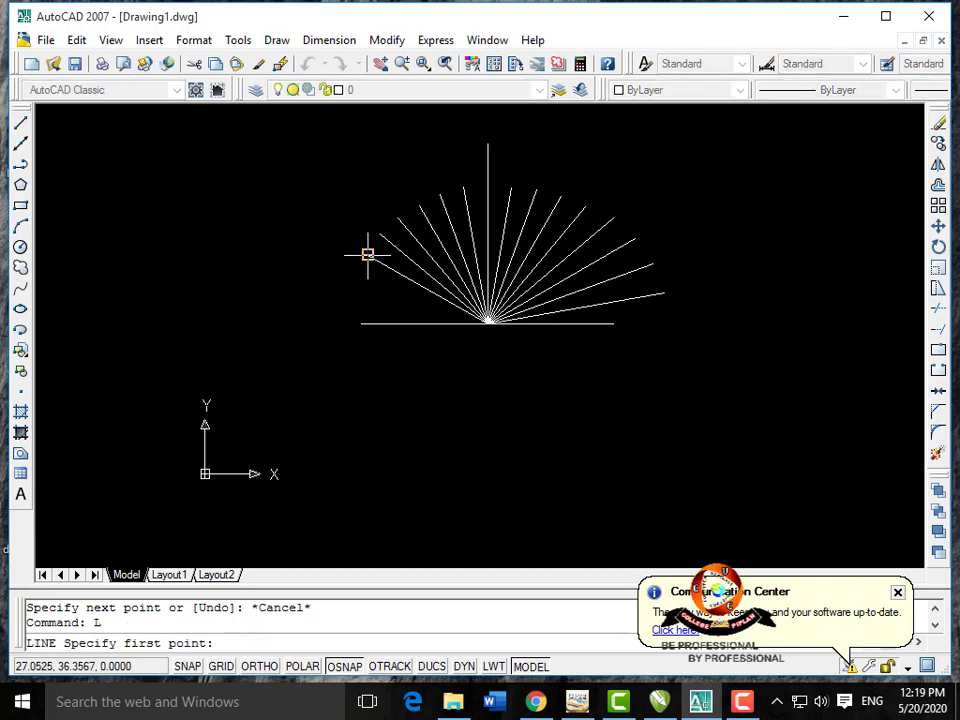
{"action": "left_click", "coordinate": [487, 320]}
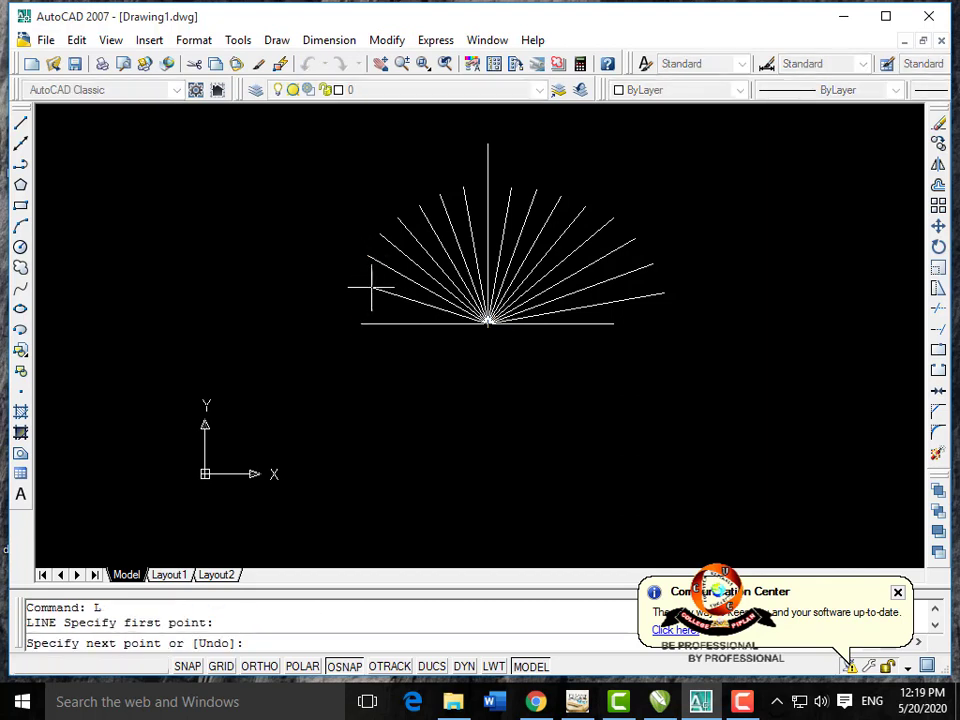
{"action": "type", "text": "<"}
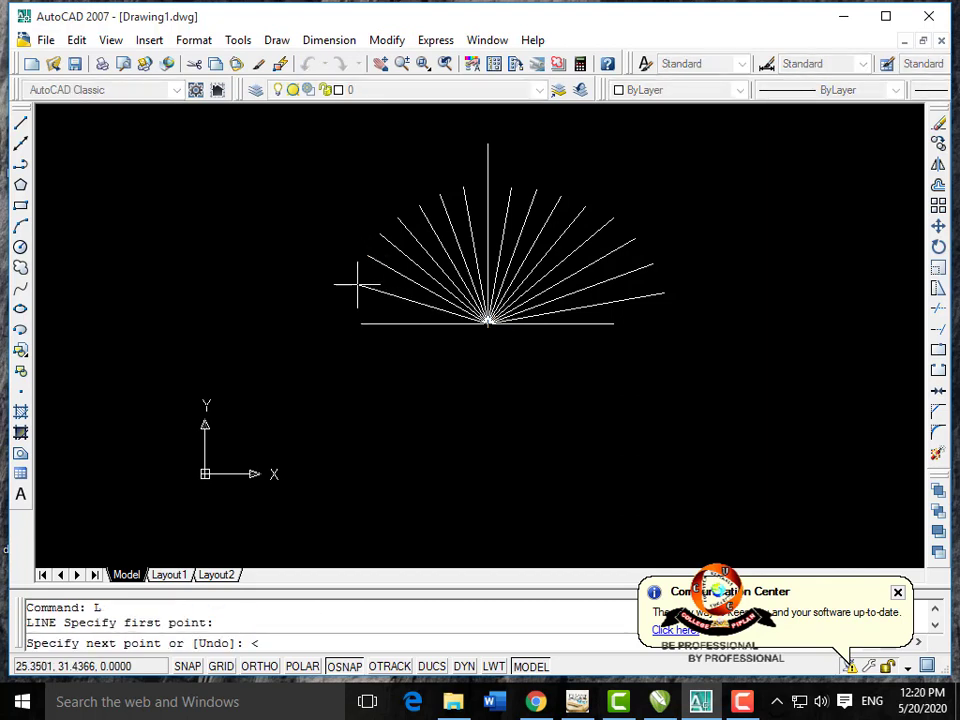
{"action": "type", "text": "160"}
{"action": "key", "text": "Return"}
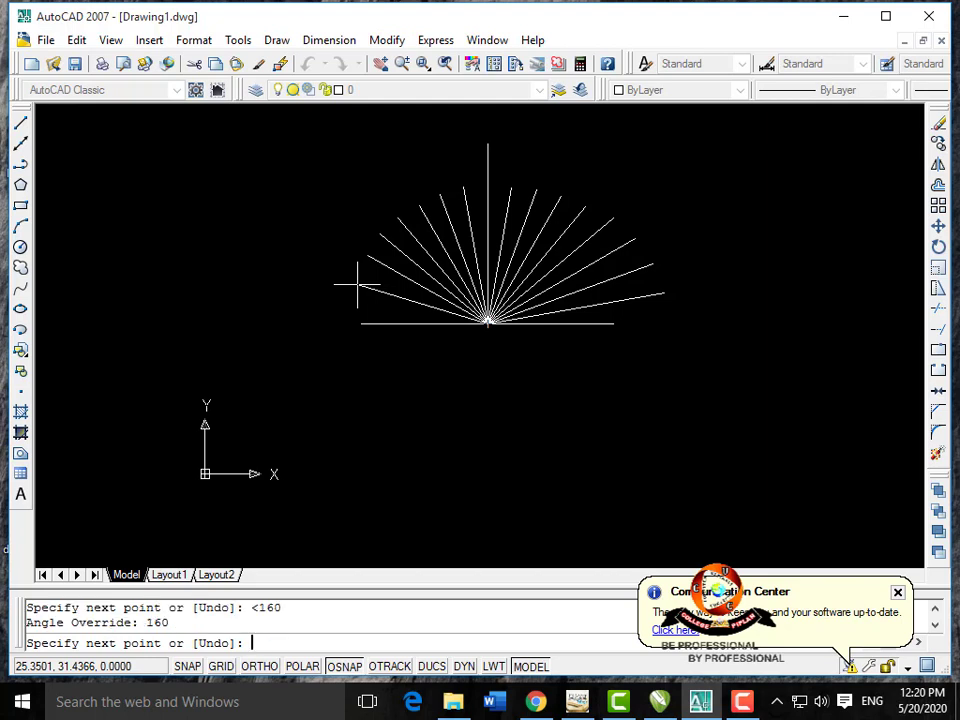
{"action": "left_click", "coordinate": [360, 277]}
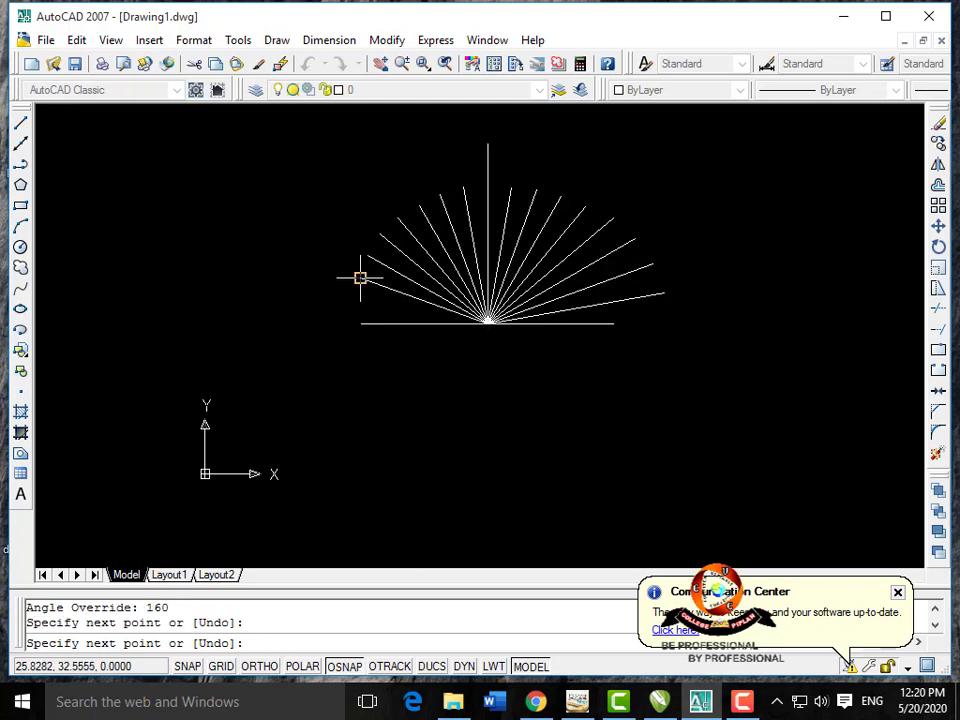
{"action": "key", "text": "Escape"}
Draw a line from the horizontal line's midpoint to the left at a 170° angle override and dismiss the Communication Center notification.
{"action": "type", "text": "L"}
{"action": "key", "text": "Return"}
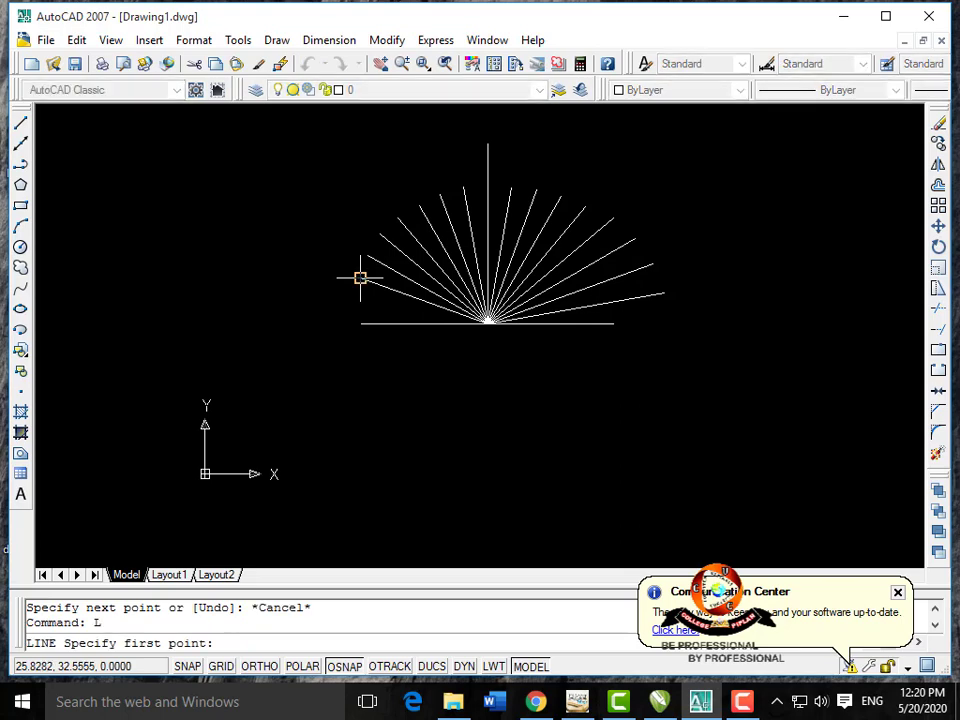
{"action": "left_click", "coordinate": [487, 321]}
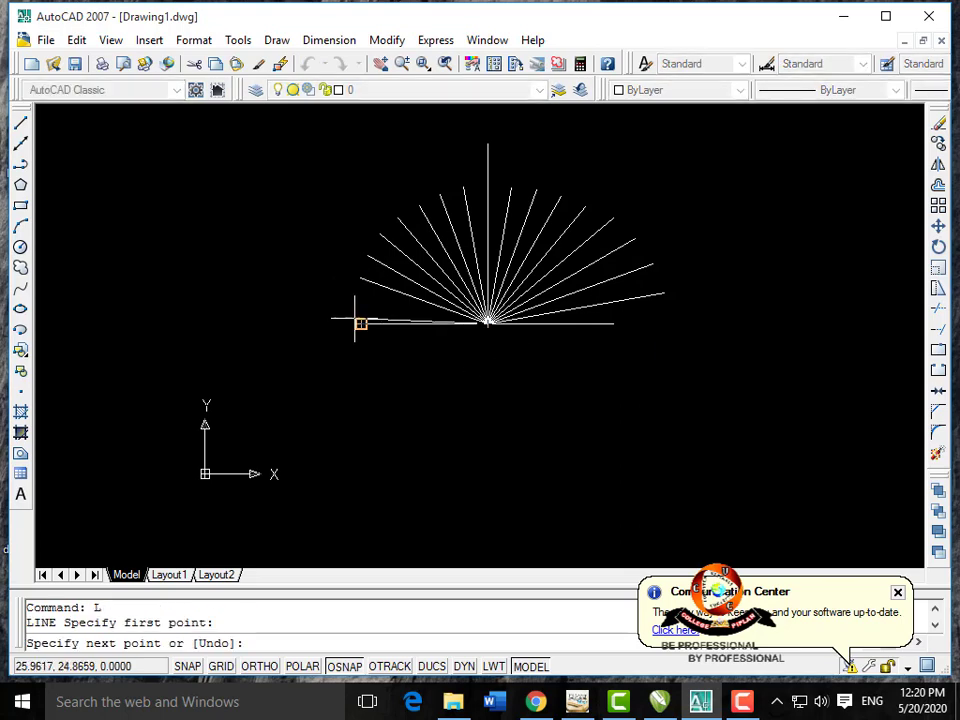
{"action": "type", "text": "<"}
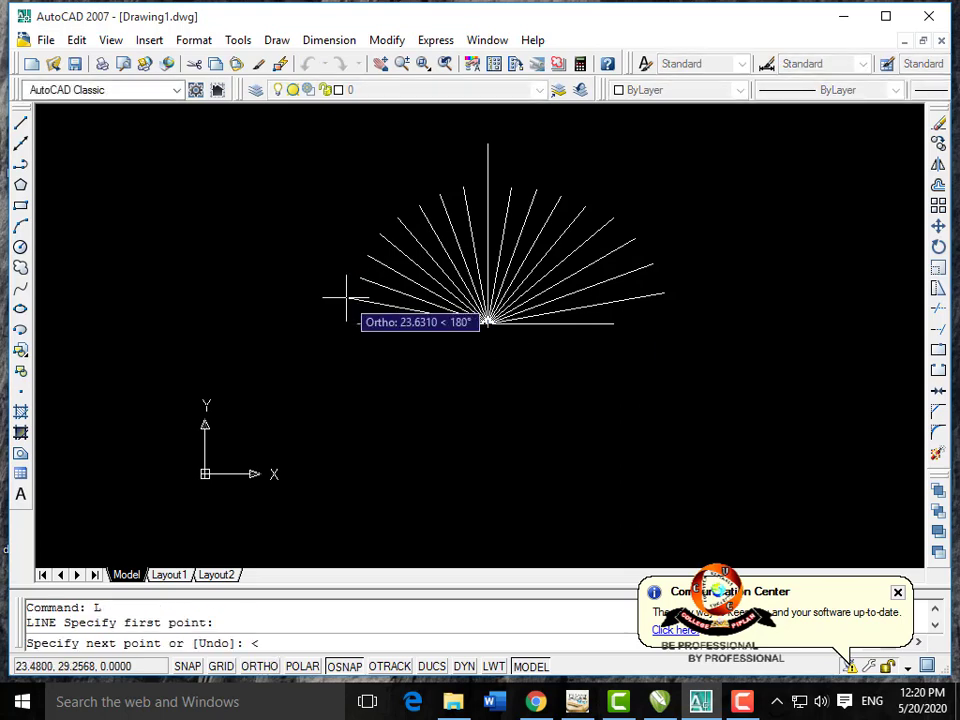
{"action": "type", "text": "170"}
{"action": "key", "text": "Return"}
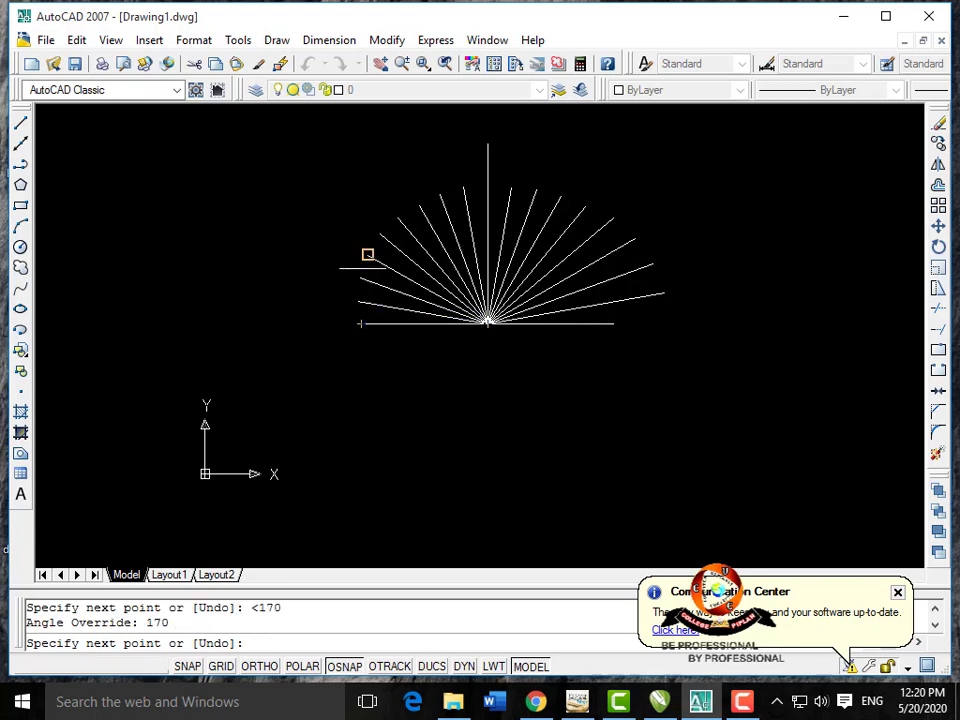
{"action": "left_click", "coordinate": [358, 301]}
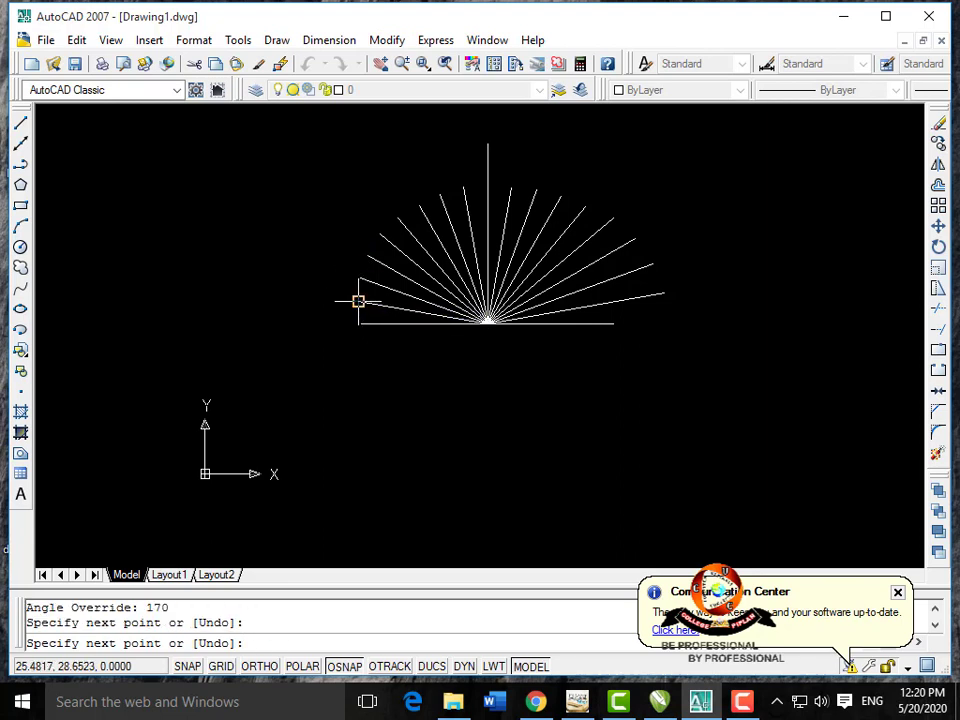
{"action": "key", "text": "Escape"}
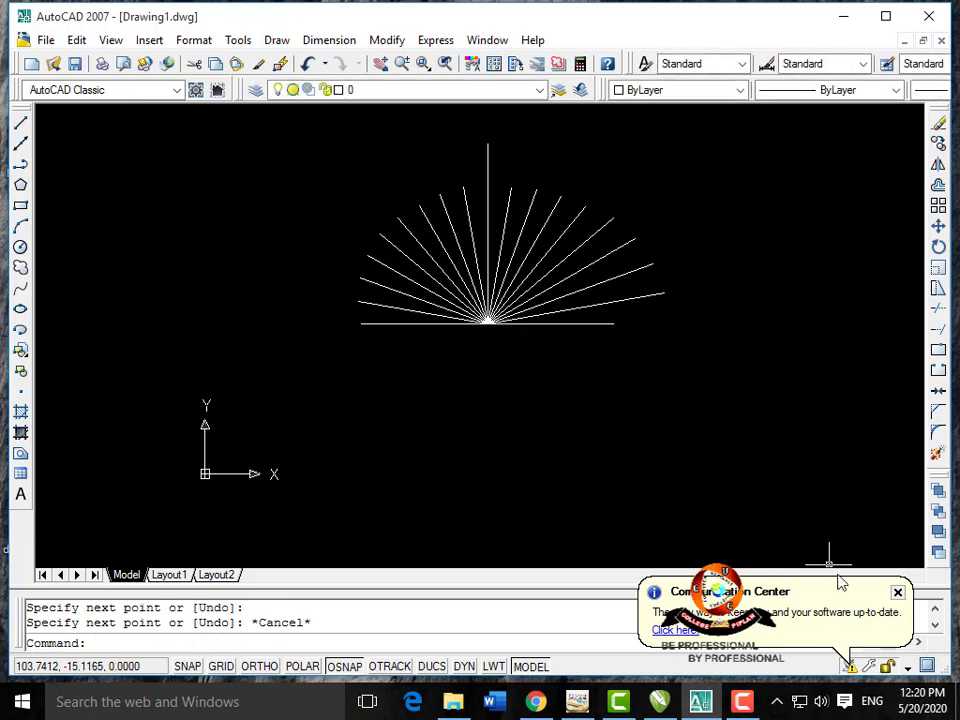
{"action": "left_click", "coordinate": [897, 592]}
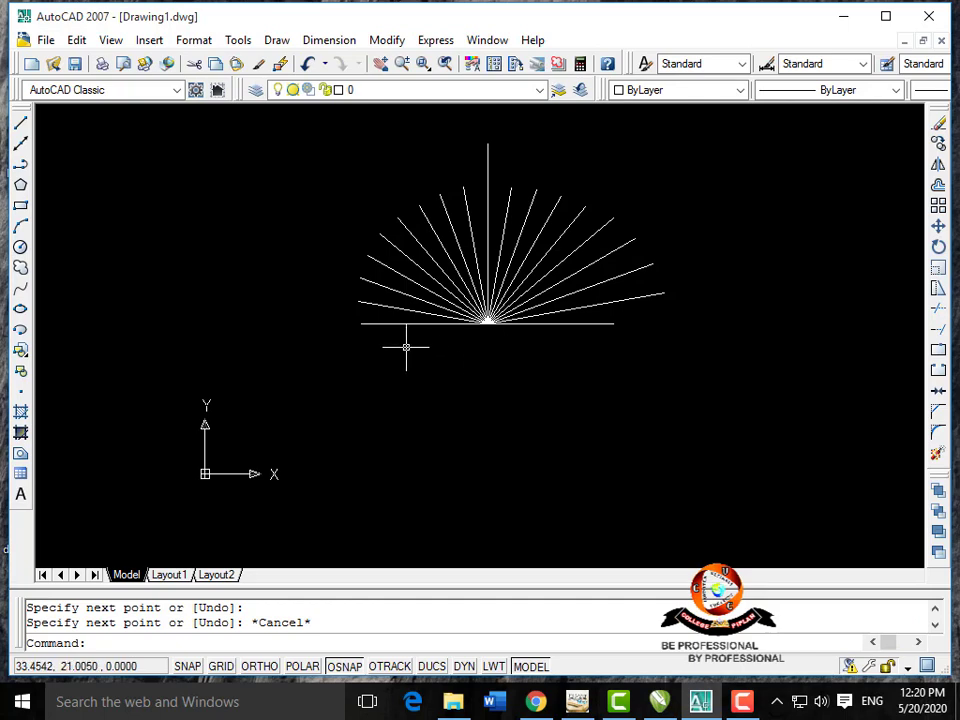
Draw a line from the horizontal line's midpoint to the left, just below it, at a 190° angle override.
{"action": "type", "text": "L"}
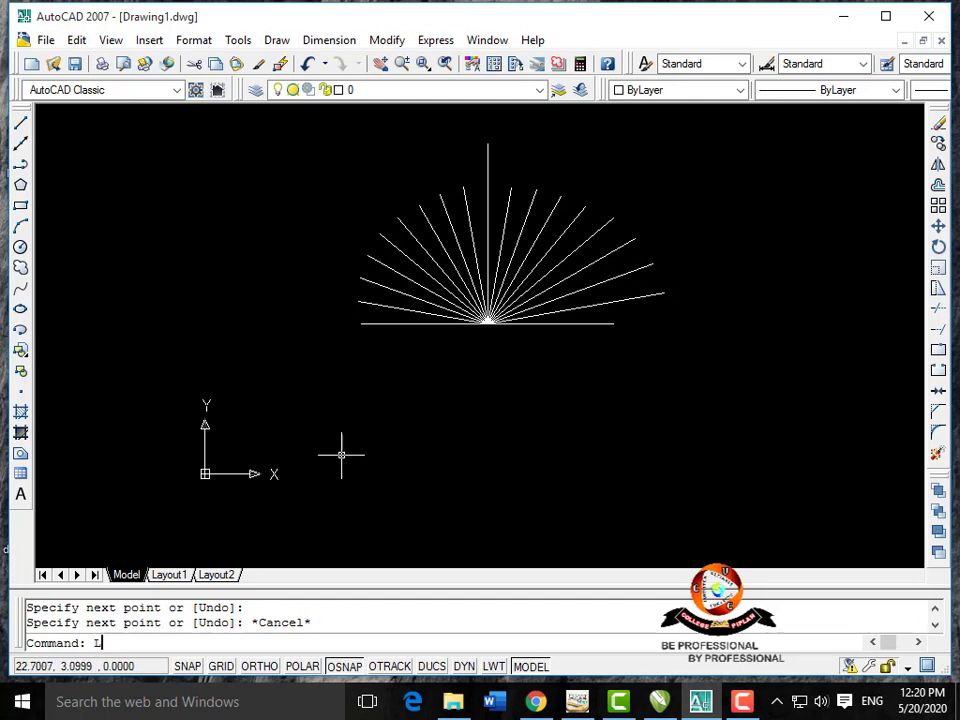
{"action": "key", "text": "Return"}
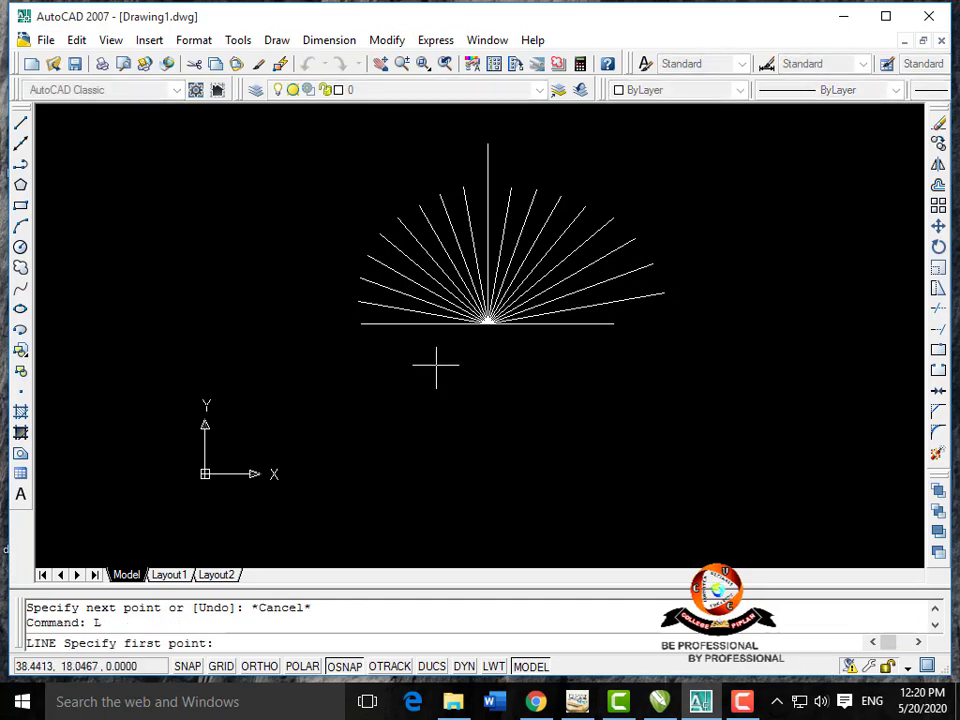
{"action": "left_click", "coordinate": [486, 323]}
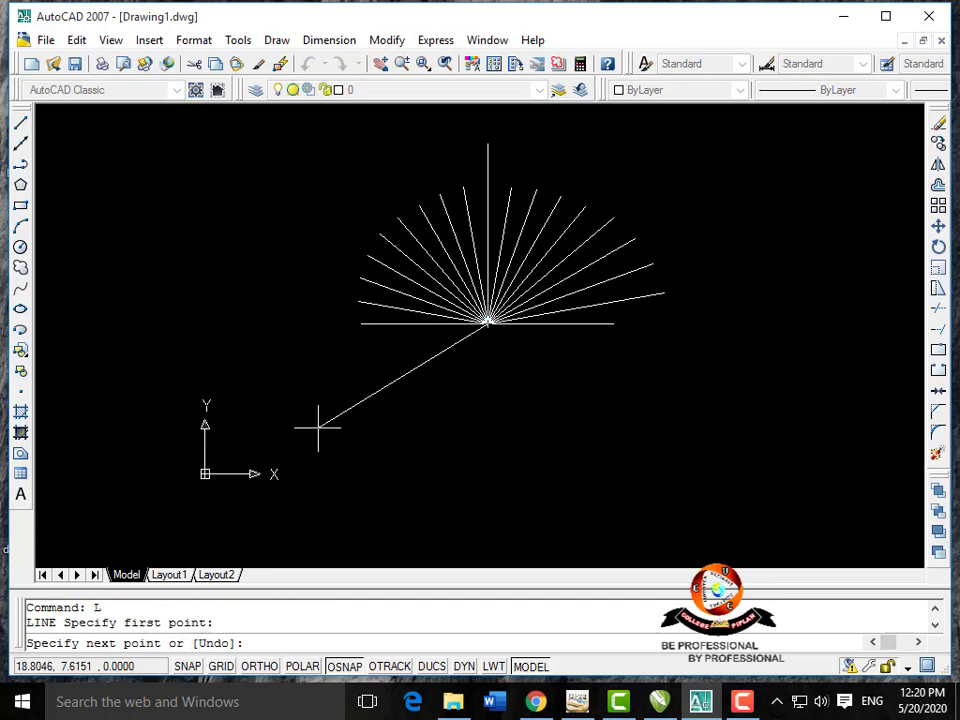
{"action": "type", "text": "<190"}
{"action": "key", "text": "Return"}
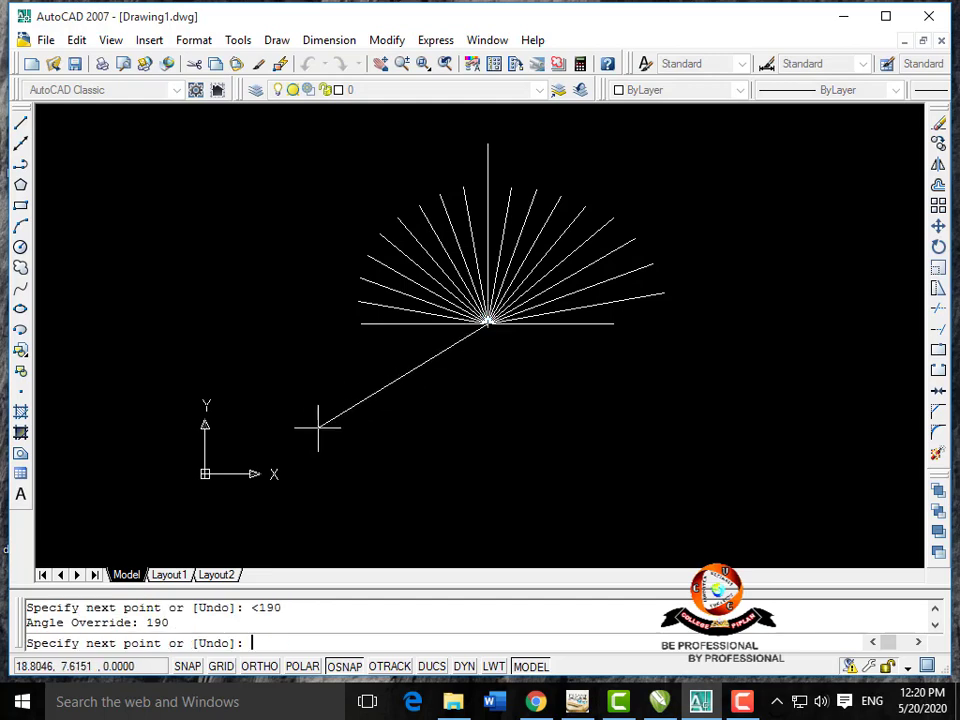
{"action": "left_click", "coordinate": [369, 344]}
{"action": "key", "text": "Escape"}
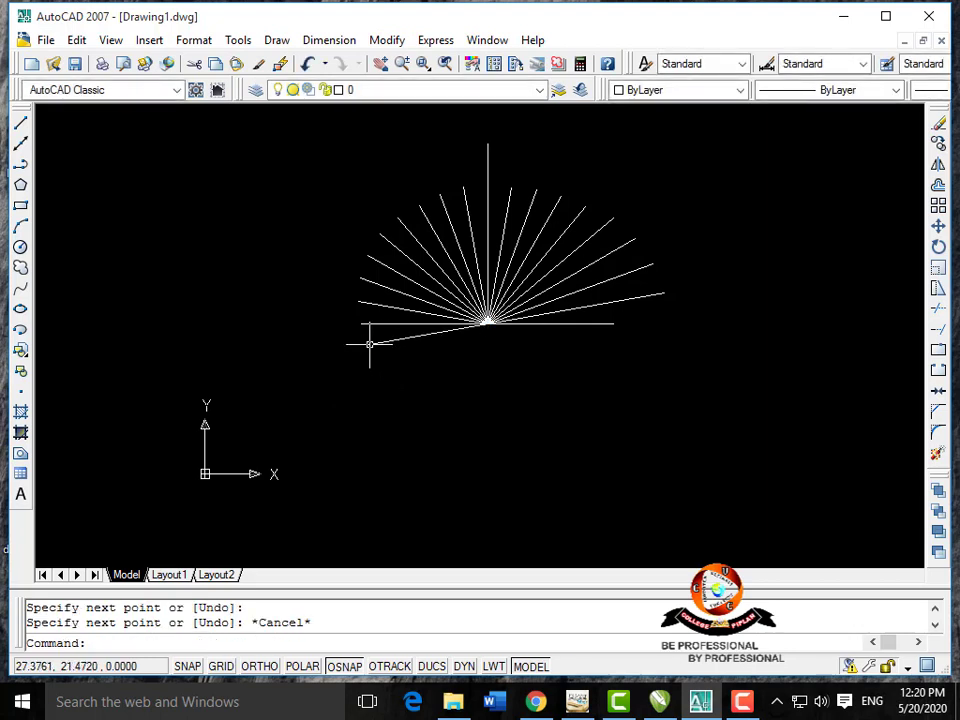
Draw a line from the horizontal line's midpoint down to the left at a shallow 200° angle override.
{"action": "type", "text": "L"}
{"action": "key", "text": "Return"}
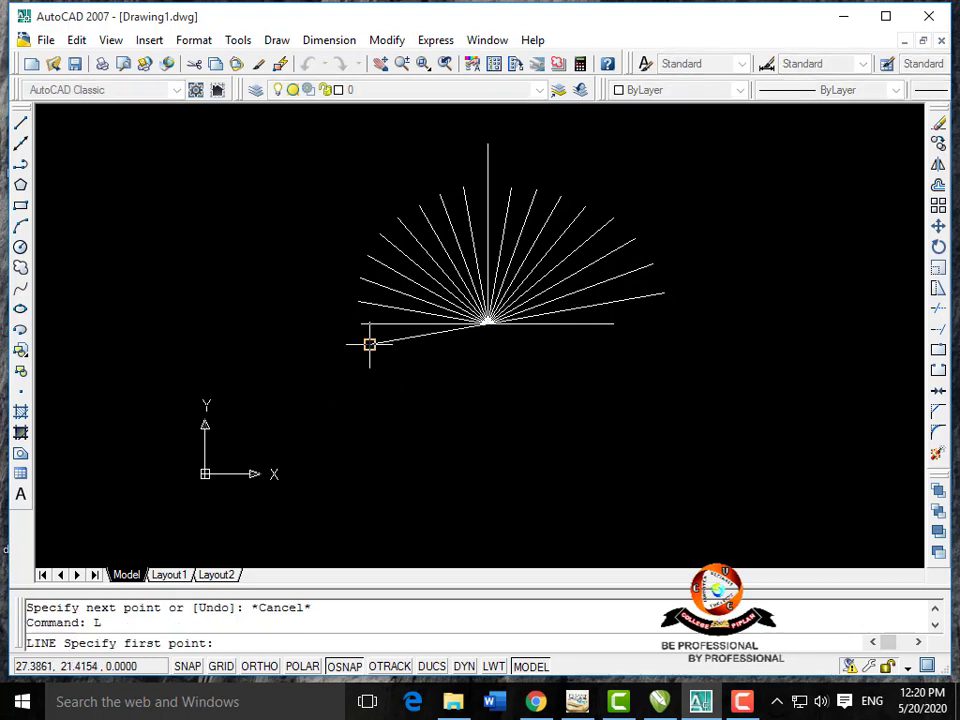
{"action": "left_click", "coordinate": [487, 324]}
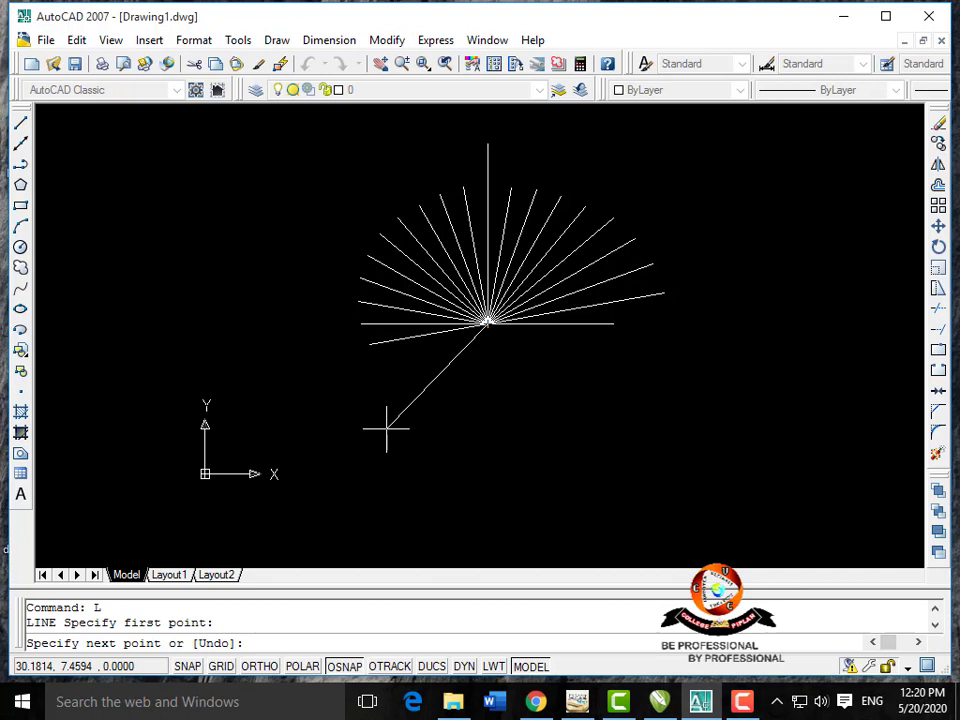
{"action": "type", "text": "<"}
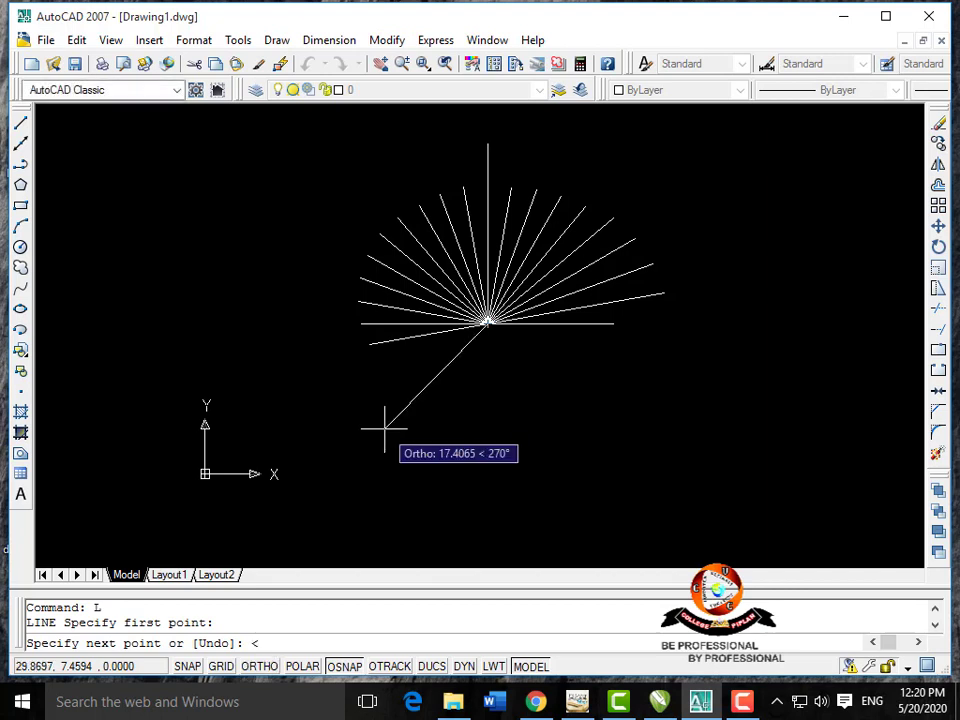
{"action": "type", "text": "200"}
{"action": "key", "text": "Return"}
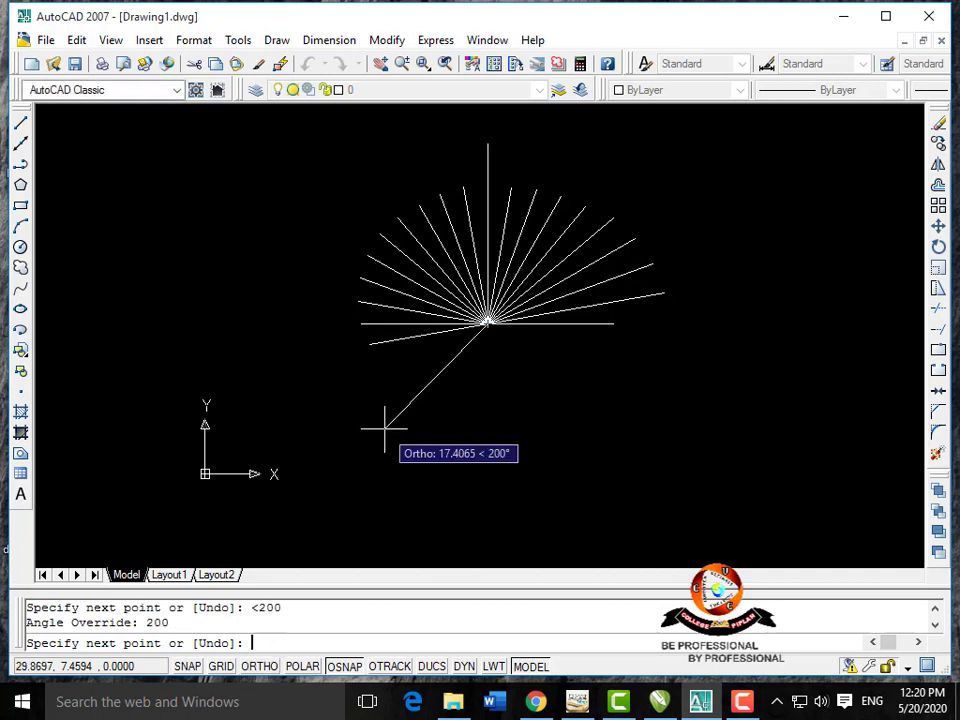
{"action": "left_click", "coordinate": [384, 370]}
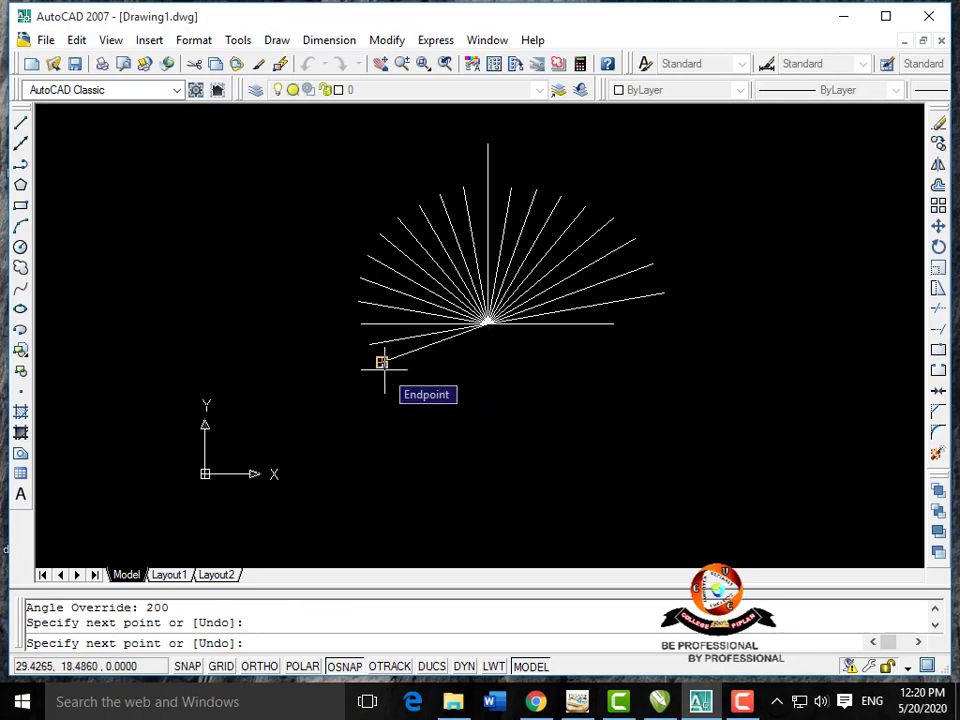
{"action": "key", "text": "Escape"}
Draw a line from the horizontal line's midpoint down to the left at a 210° angle override.
{"action": "type", "text": "L"}
{"action": "key", "text": "Return"}
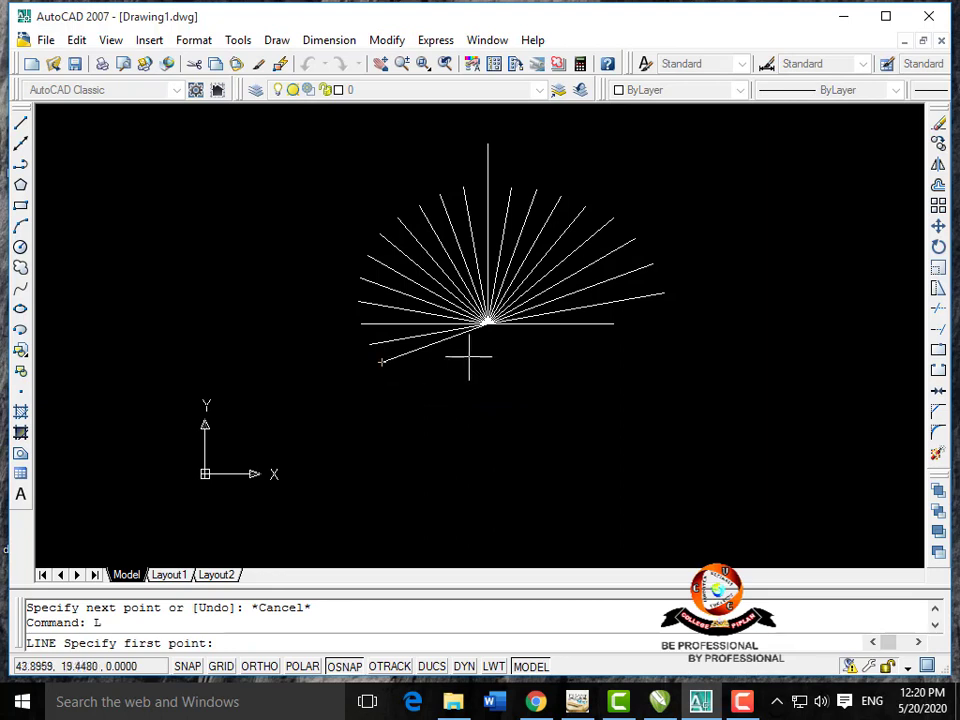
{"action": "left_click", "coordinate": [487, 321]}
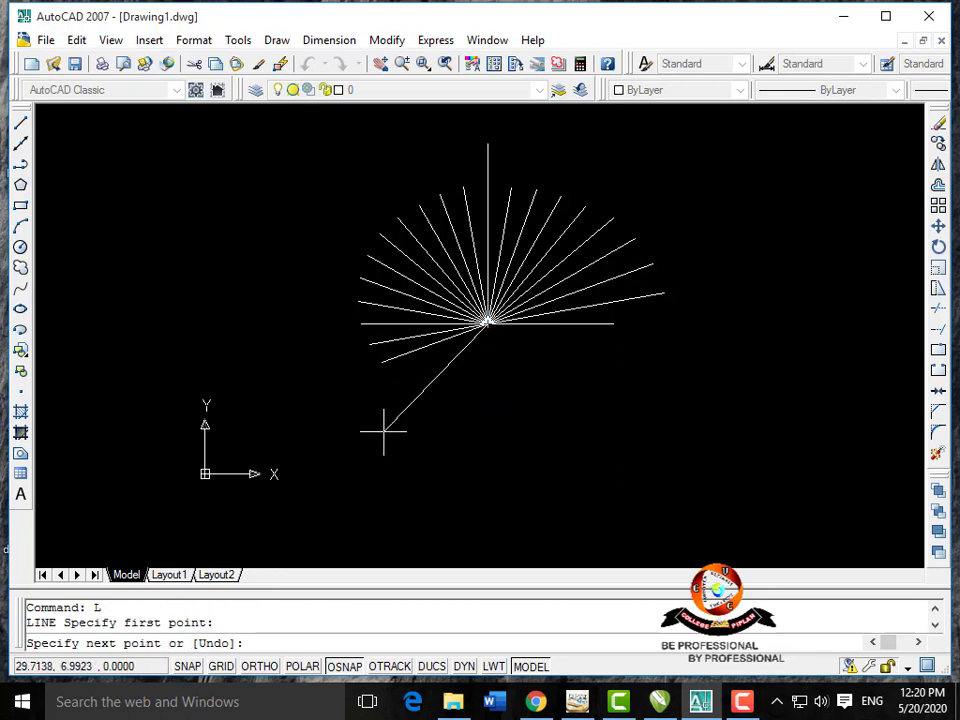
{"action": "type", "text": "<"}
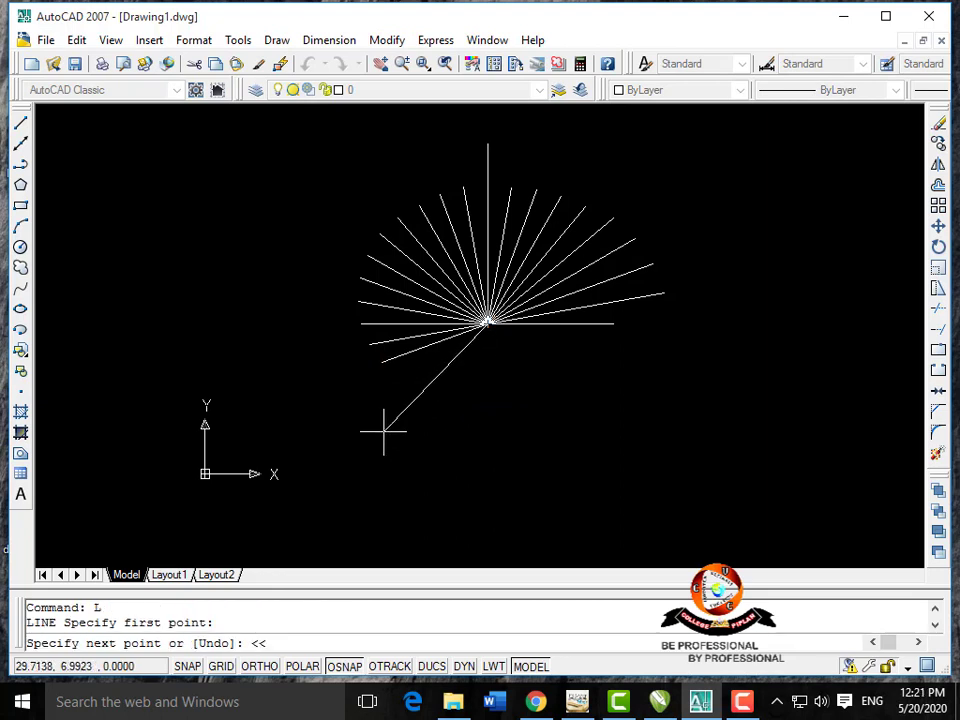
{"action": "type", "text": "210"}
{"action": "key", "text": "Return"}
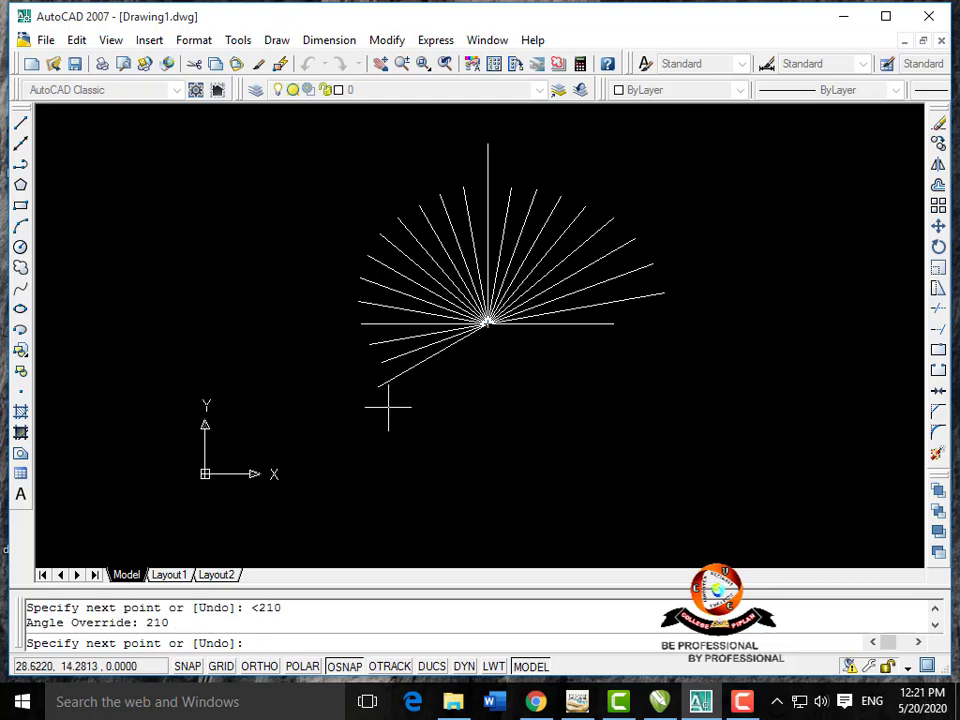
{"action": "left_click", "coordinate": [401, 393]}
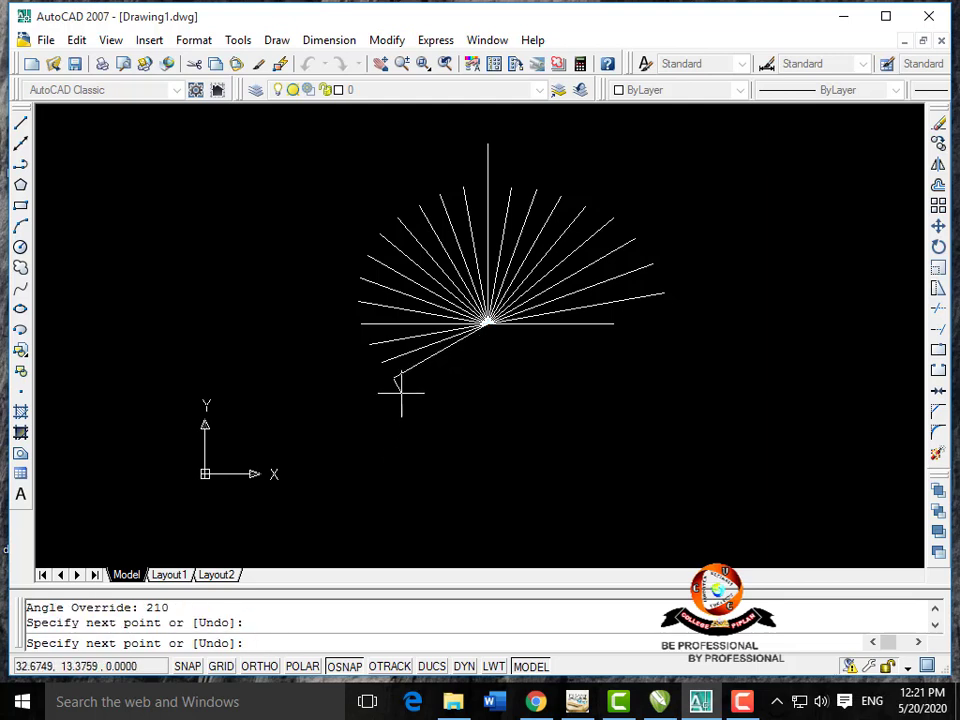
{"action": "key", "text": "Escape"}
Draw a line from the horizontal line's midpoint down to the left at a 220° angle override.
{"action": "type", "text": "L"}
{"action": "key", "text": "Return"}
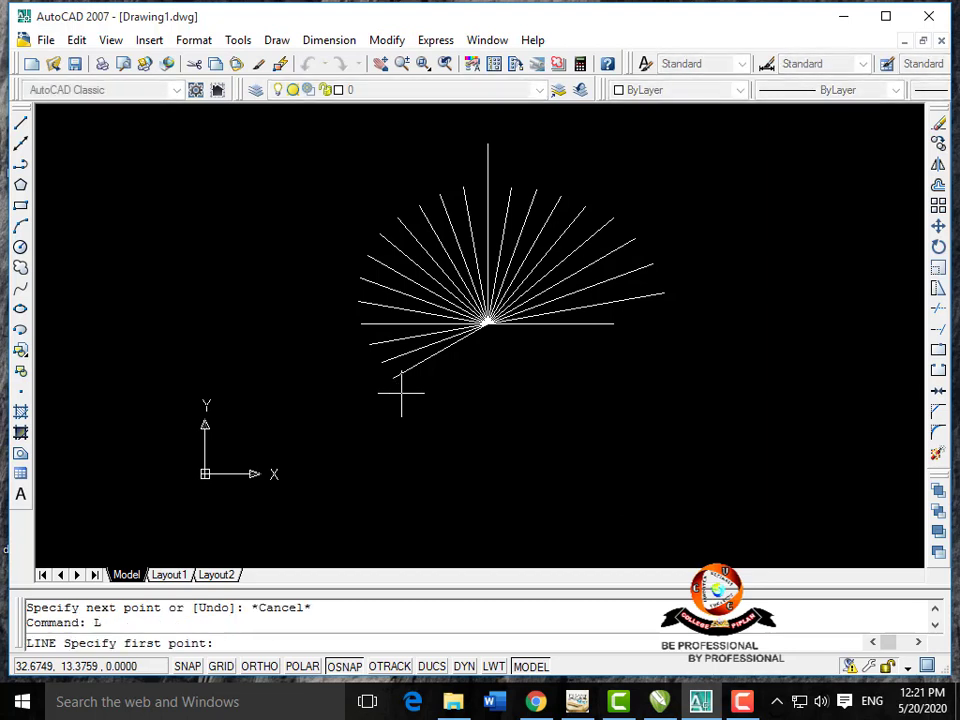
{"action": "left_click", "coordinate": [487, 321]}
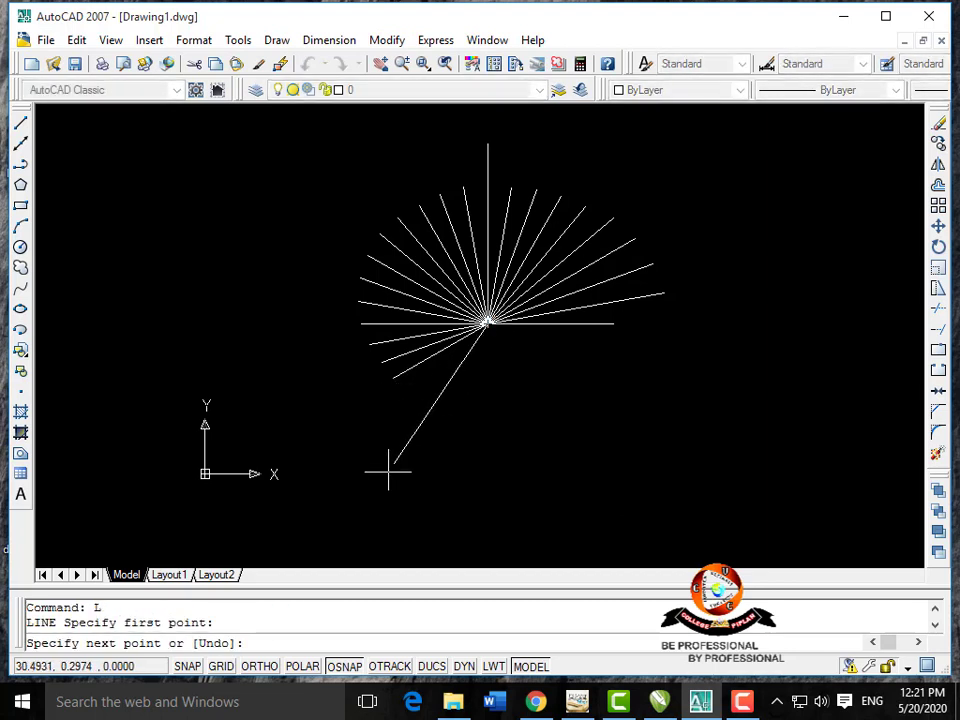
{"action": "type", "text": "<<"}
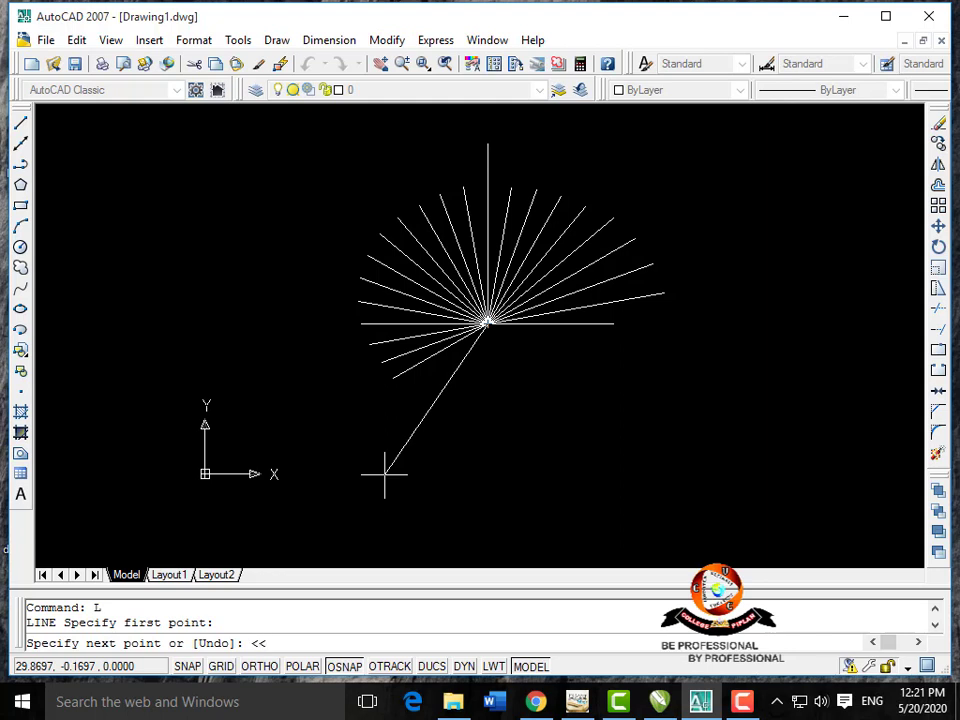
{"action": "key", "text": "BackSpace"}
{"action": "type", "text": "220"}
{"action": "key", "text": "Return"}
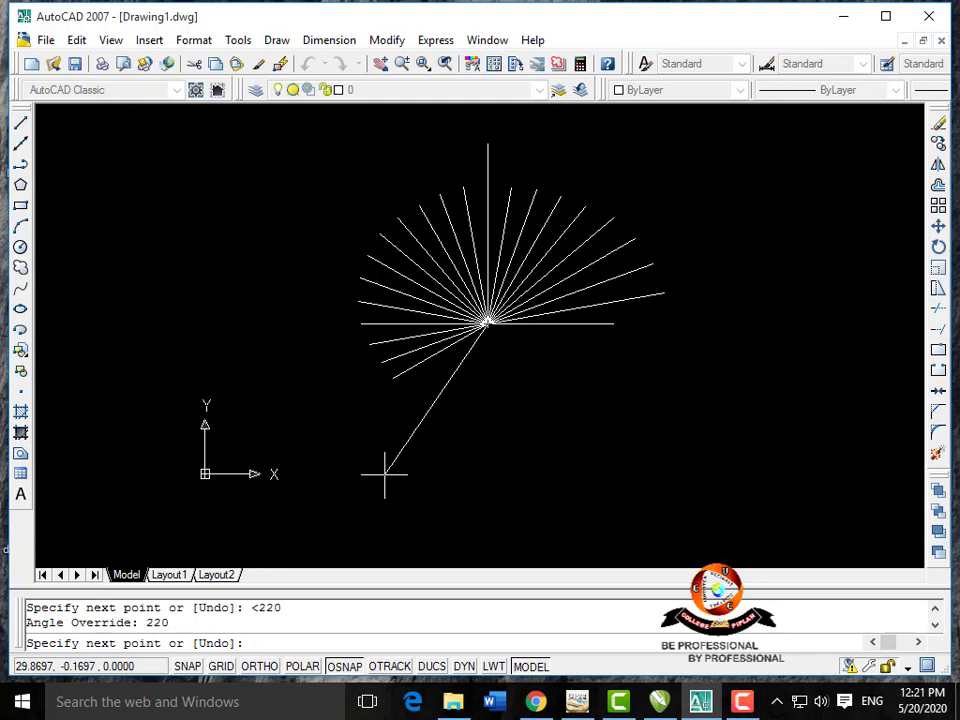
{"action": "left_click", "coordinate": [408, 410]}
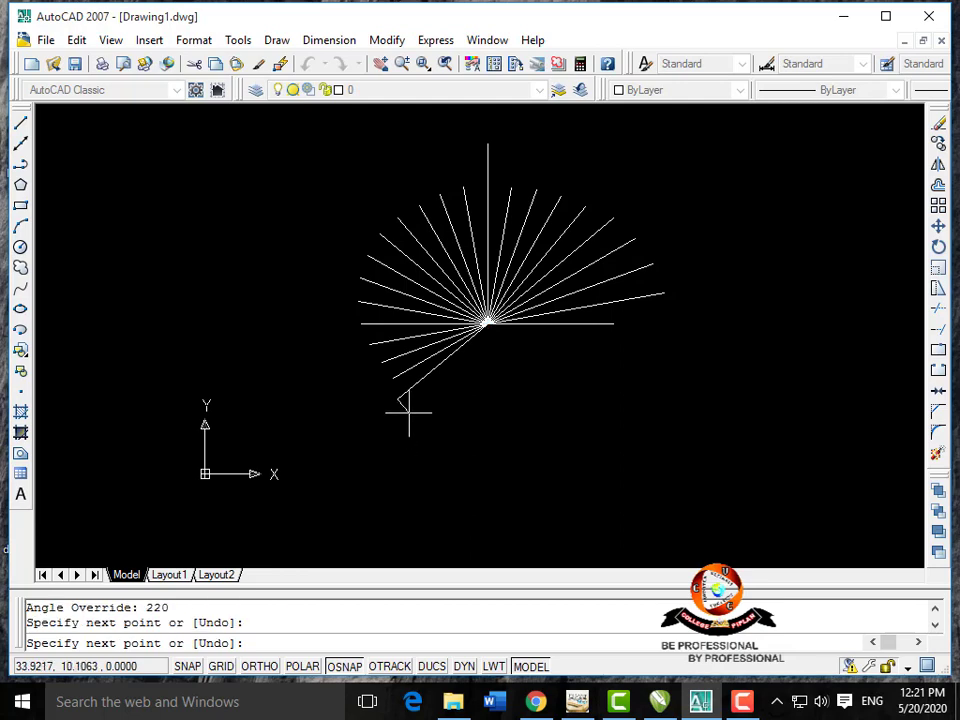
{"action": "key", "text": "Escape"}
Draw a line from the horizontal line's midpoint down to the left at a 230° angle override.
{"action": "type", "text": "L"}
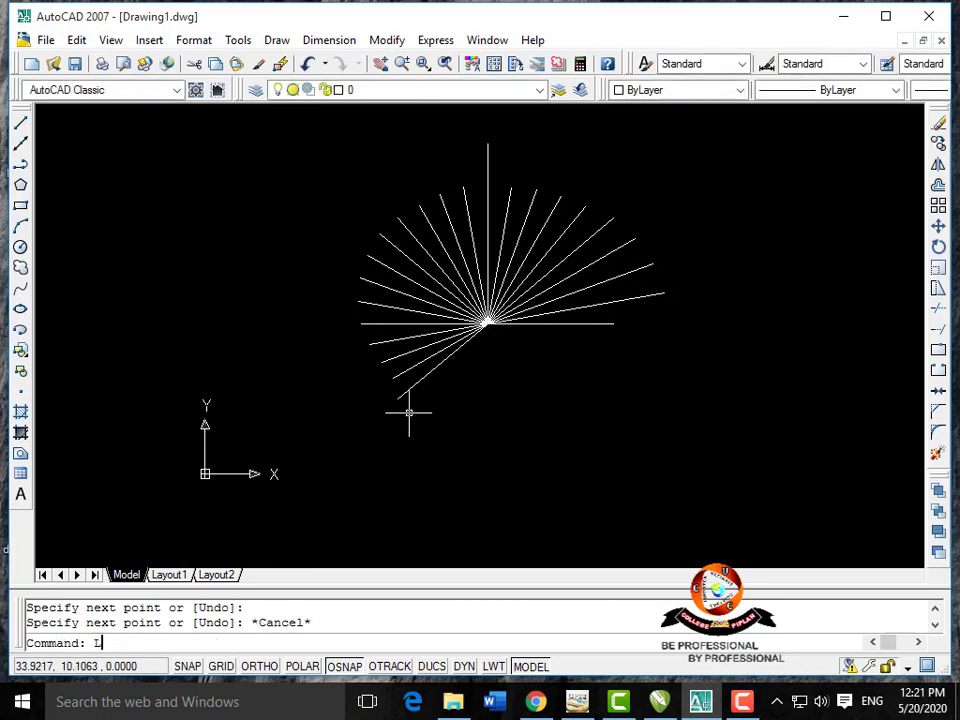
{"action": "key", "text": "Return"}
{"action": "left_click", "coordinate": [487, 321]}
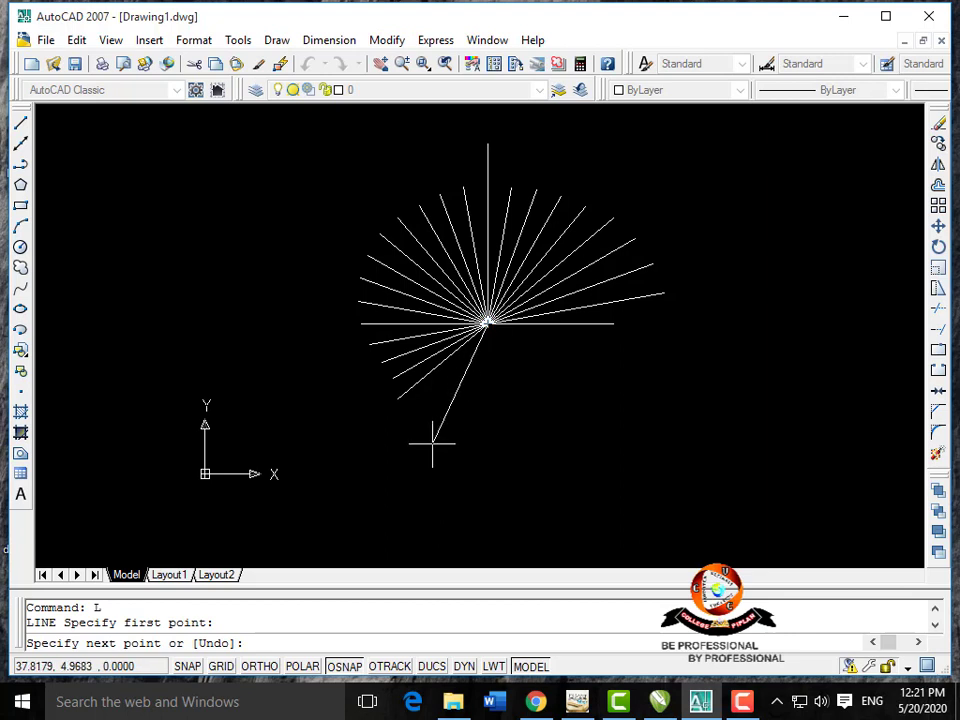
{"action": "type", "text": "<"}
{"action": "key", "text": "BackSpace"}
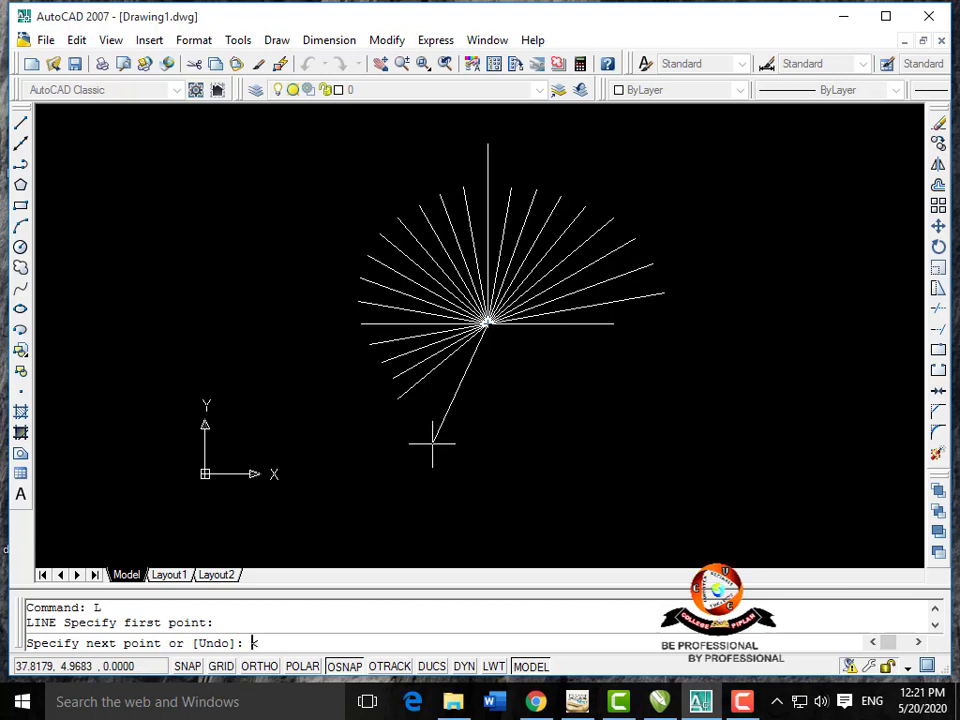
{"action": "type", "text": "230"}
{"action": "key", "text": "Return"}
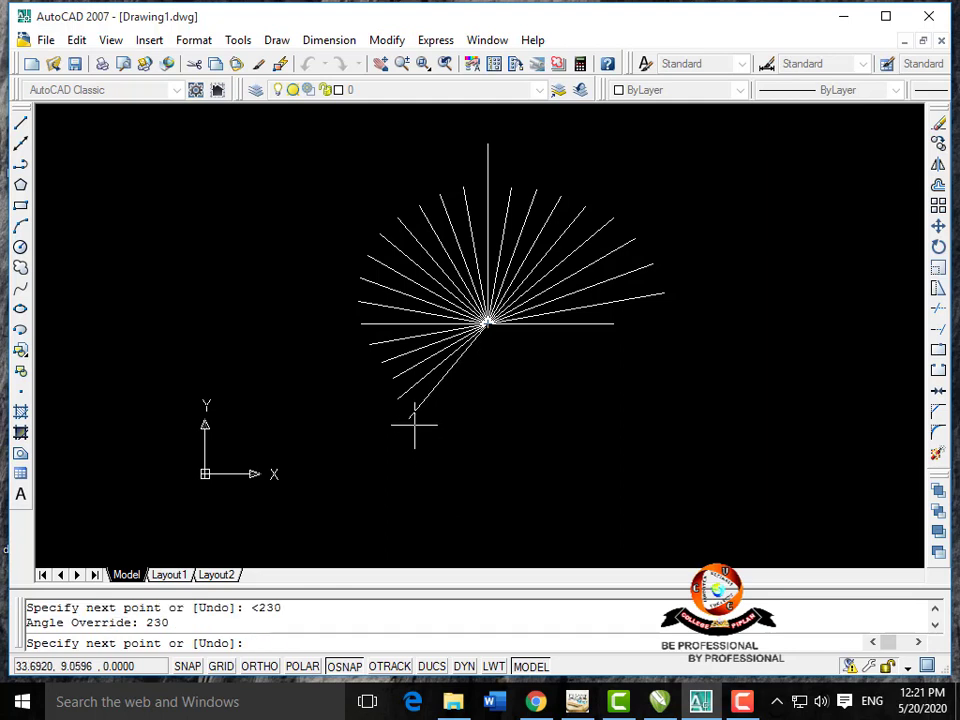
{"action": "left_click", "coordinate": [410, 415]}
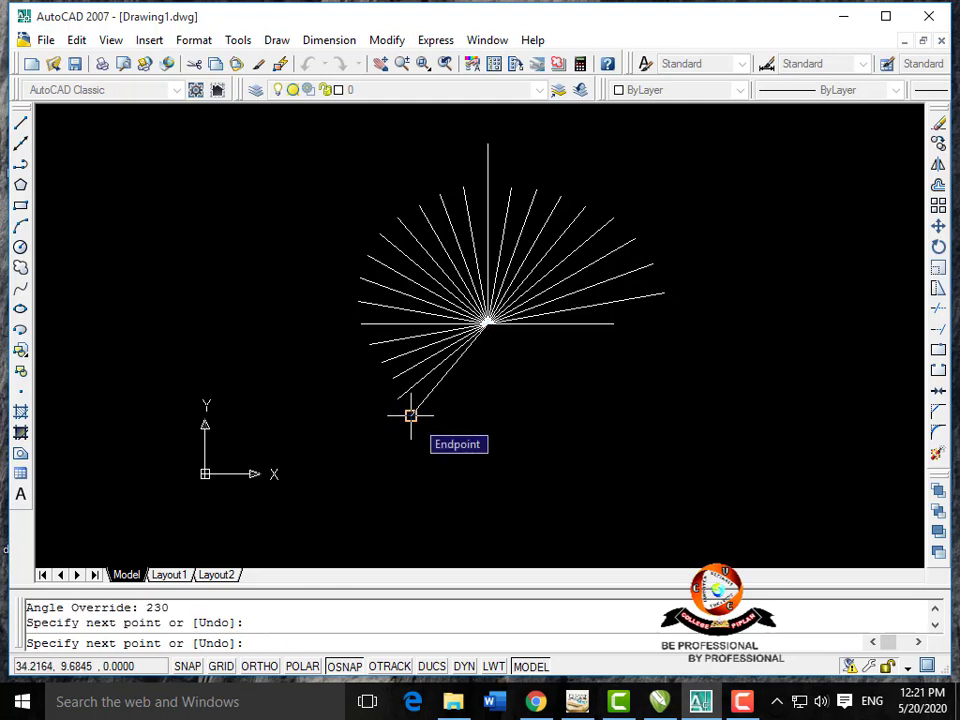
{"action": "key", "text": "Escape"}
Draw a line from the horizontal line's midpoint down to the left at a 240° angle override.
{"action": "type", "text": "L"}
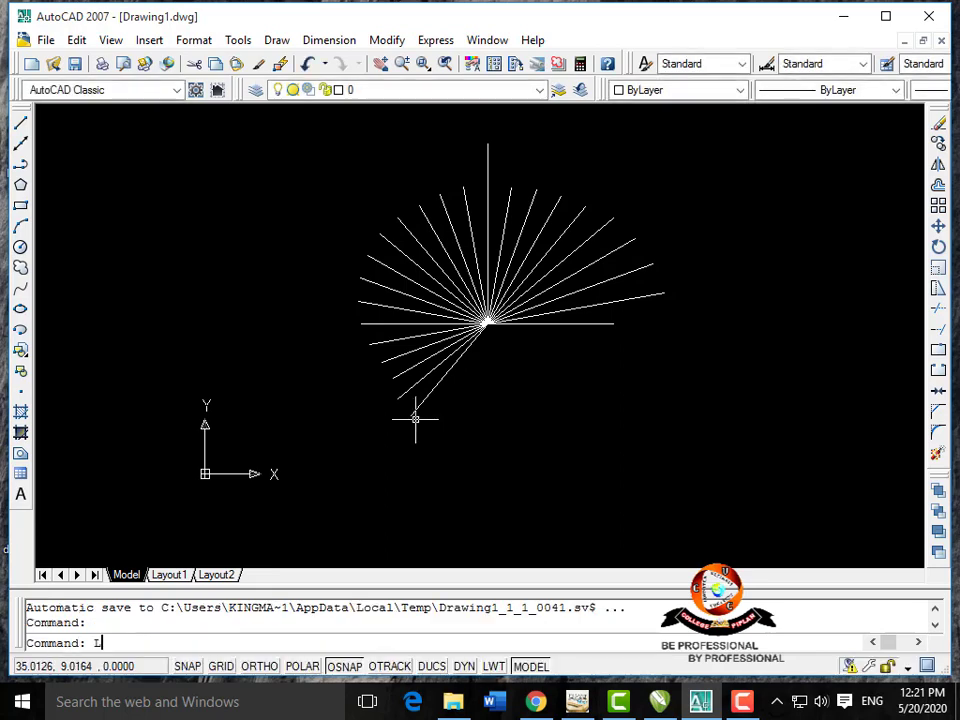
{"action": "key", "text": "Return"}
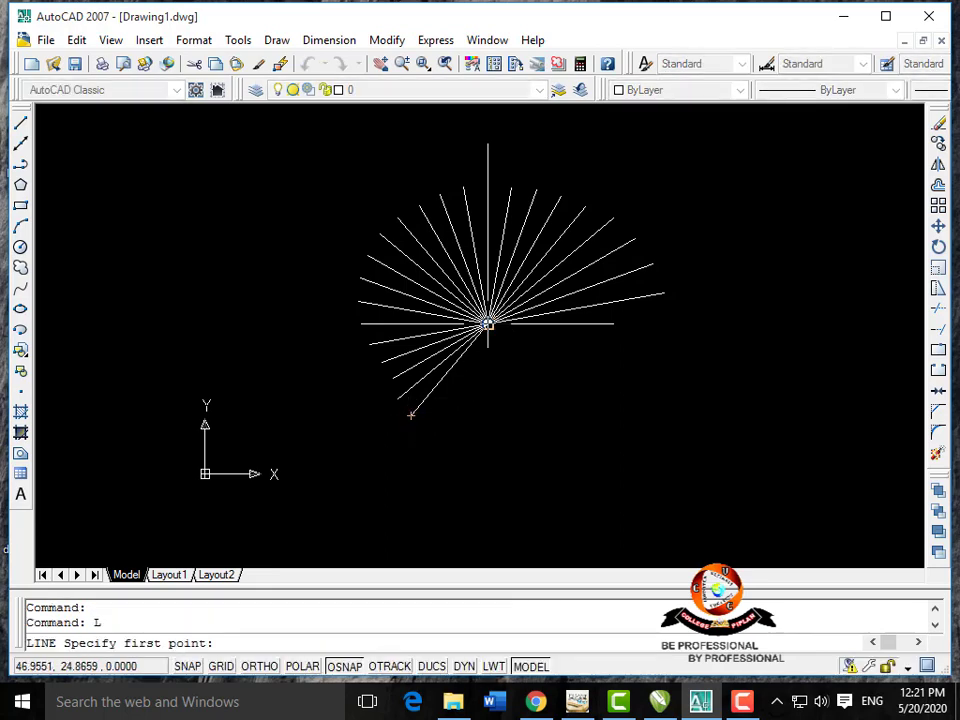
{"action": "left_click", "coordinate": [487, 322]}
{"action": "type", "text": "<"}
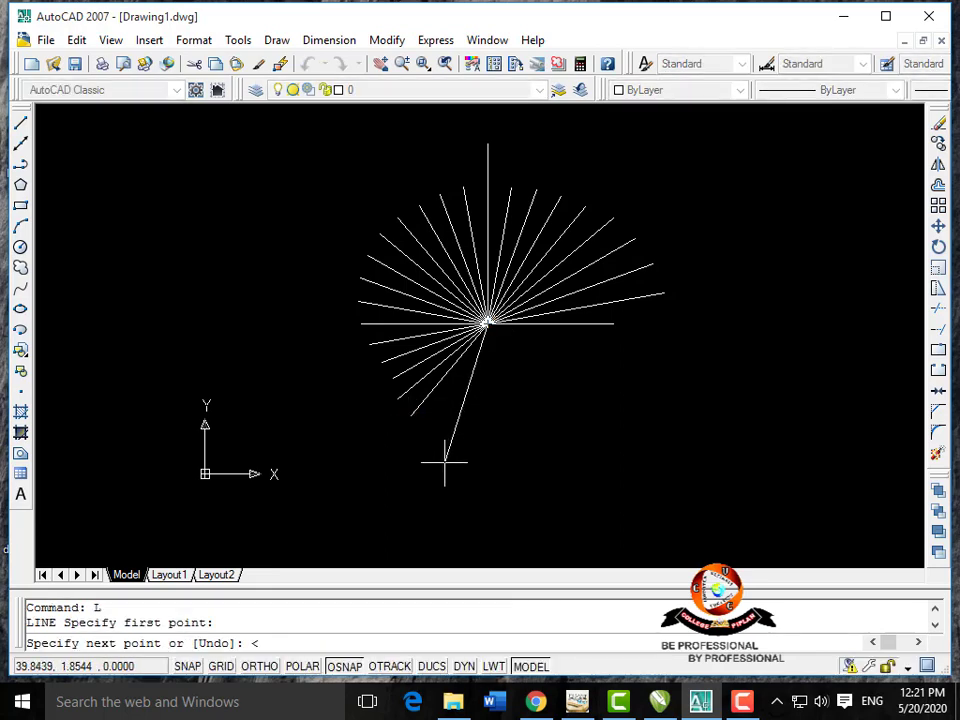
{"action": "type", "text": "240"}
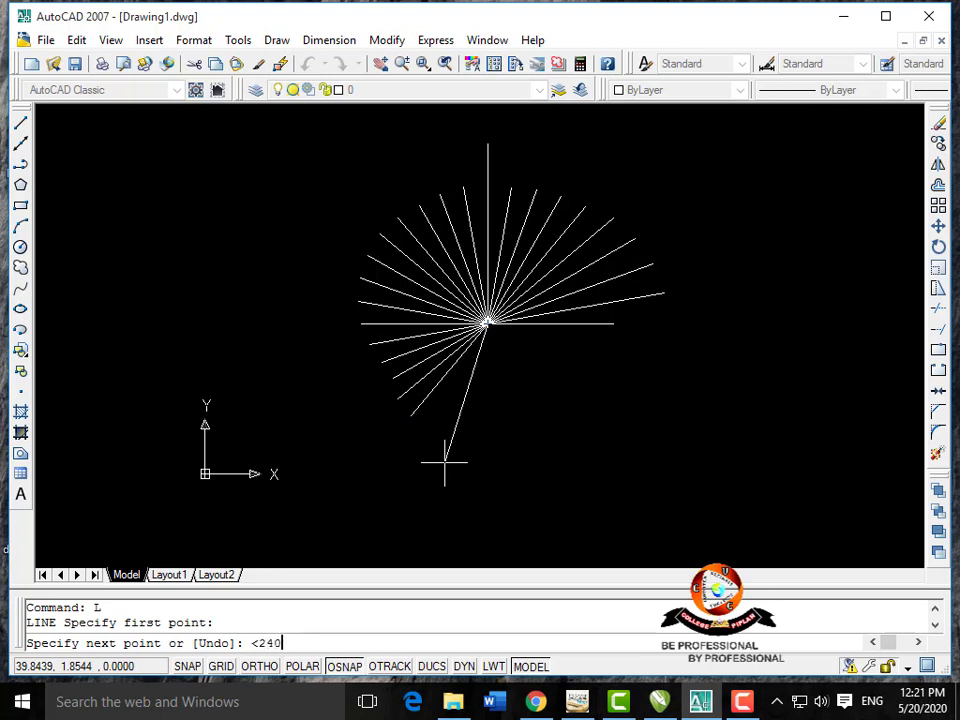
{"action": "key", "text": "Return"}
{"action": "left_click", "coordinate": [430, 423]}
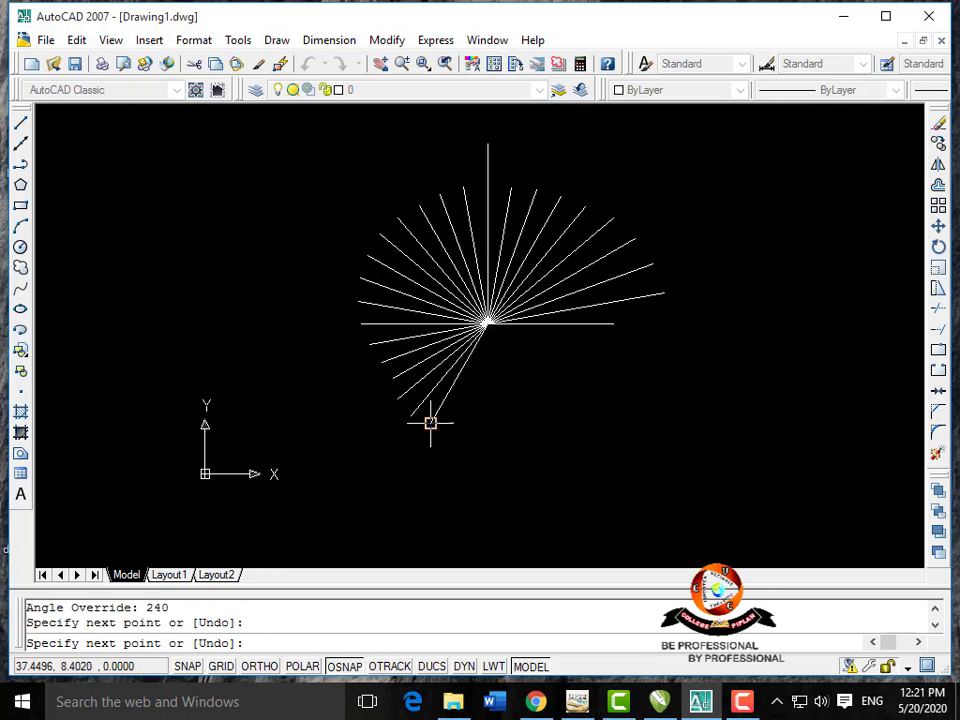
{"action": "key", "text": "Escape"}
Draw a line from the horizontal line's midpoint steeply down to the left at a 250° angle override.
{"action": "type", "text": "L"}
{"action": "key", "text": "Return"}
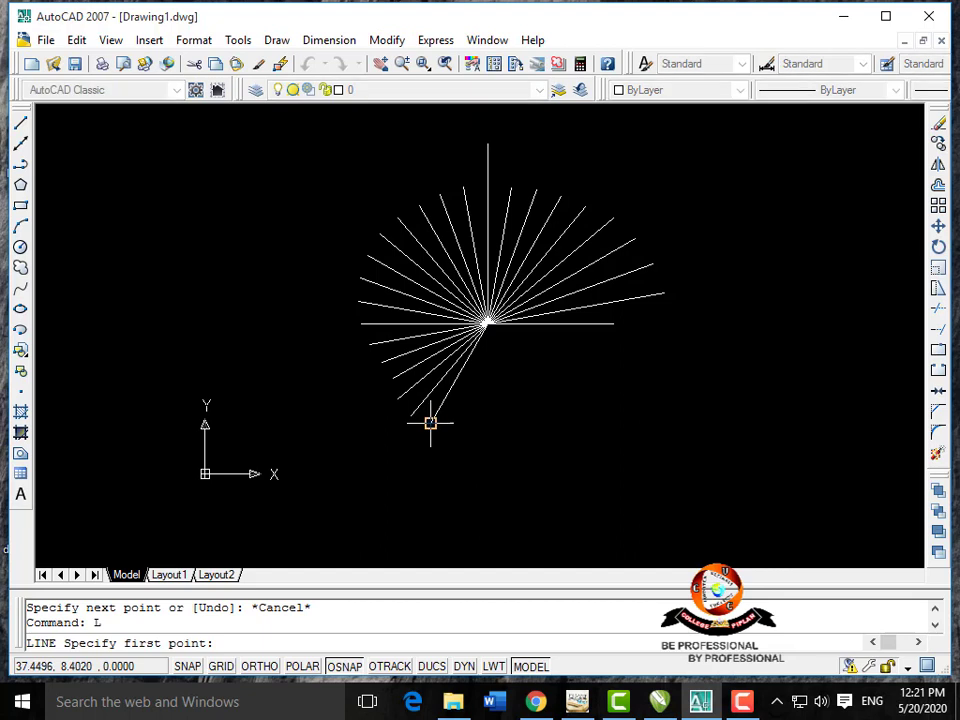
{"action": "left_click", "coordinate": [487, 324]}
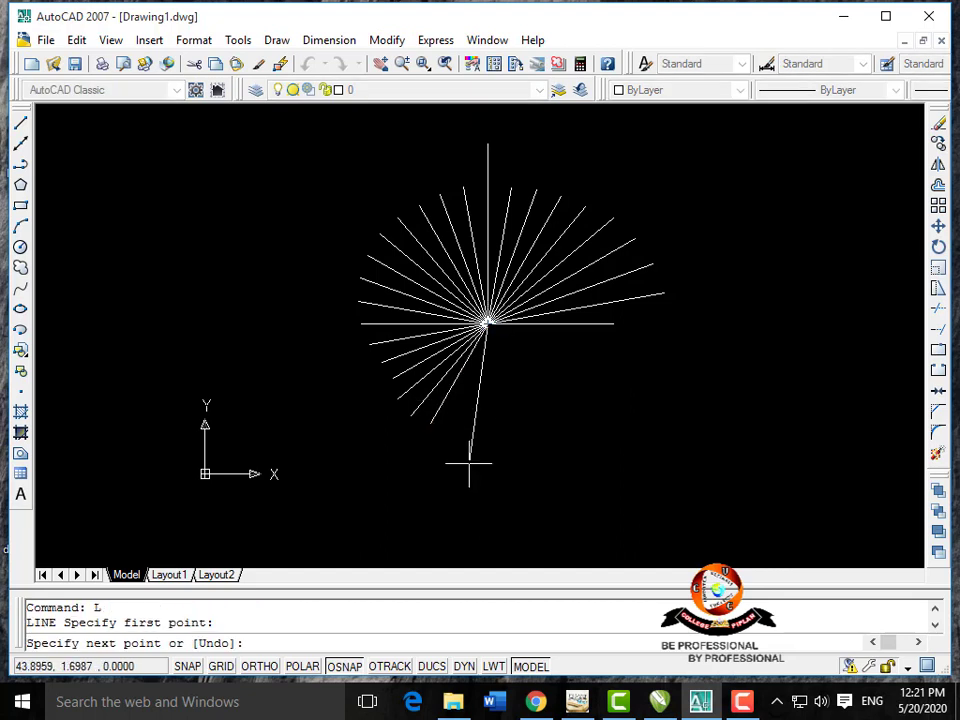
{"action": "type", "text": "<250"}
{"action": "key", "text": "Return"}
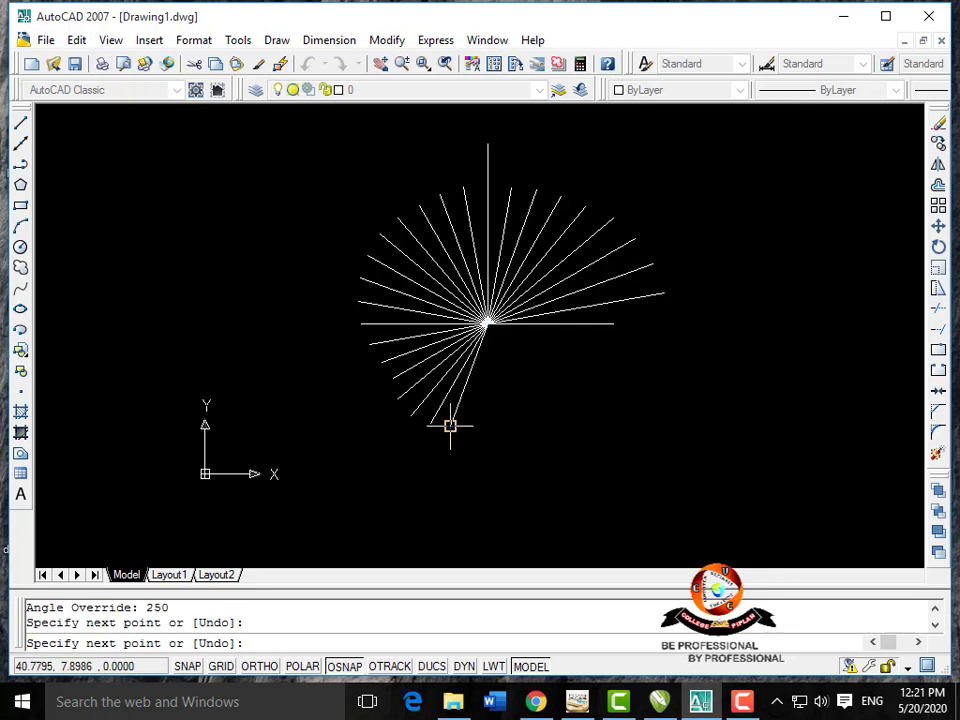
{"action": "key", "text": "Escape"}
Draw a line from the horizontal line's midpoint straight down at a 270° angle override.
{"action": "type", "text": "L"}
{"action": "key", "text": "Return"}
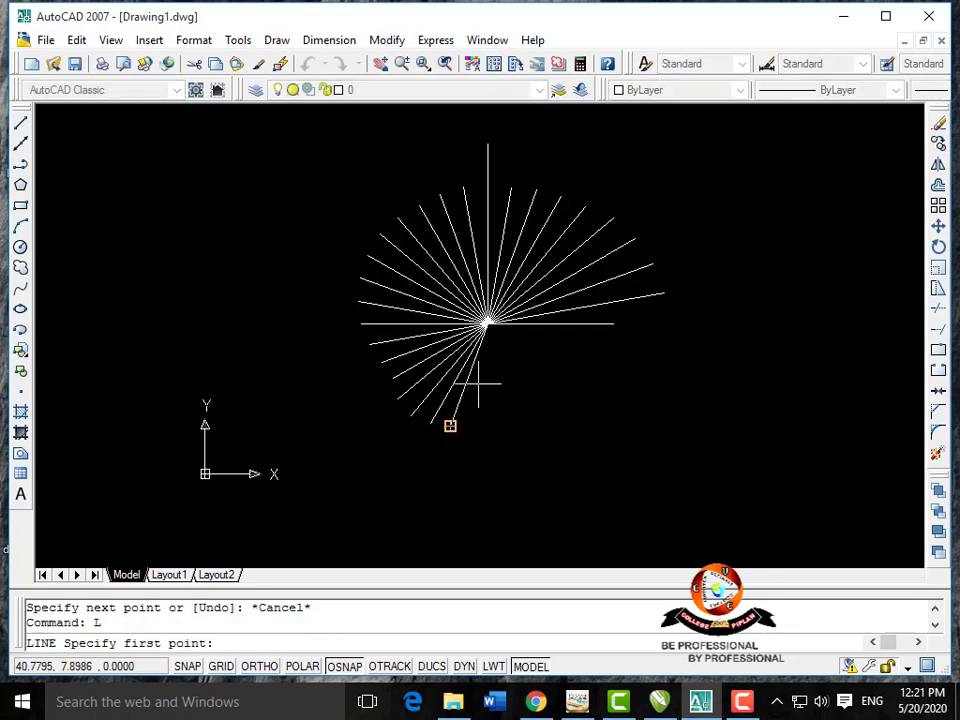
{"action": "left_click", "coordinate": [487, 322]}
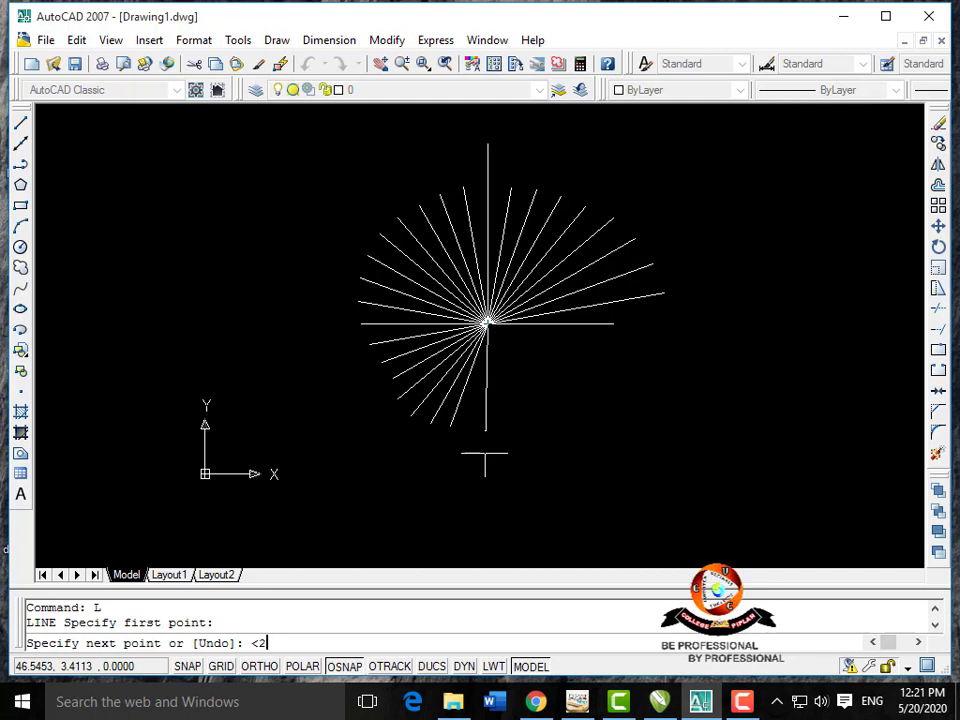
{"action": "type", "text": "<270"}
{"action": "key", "text": "Return"}
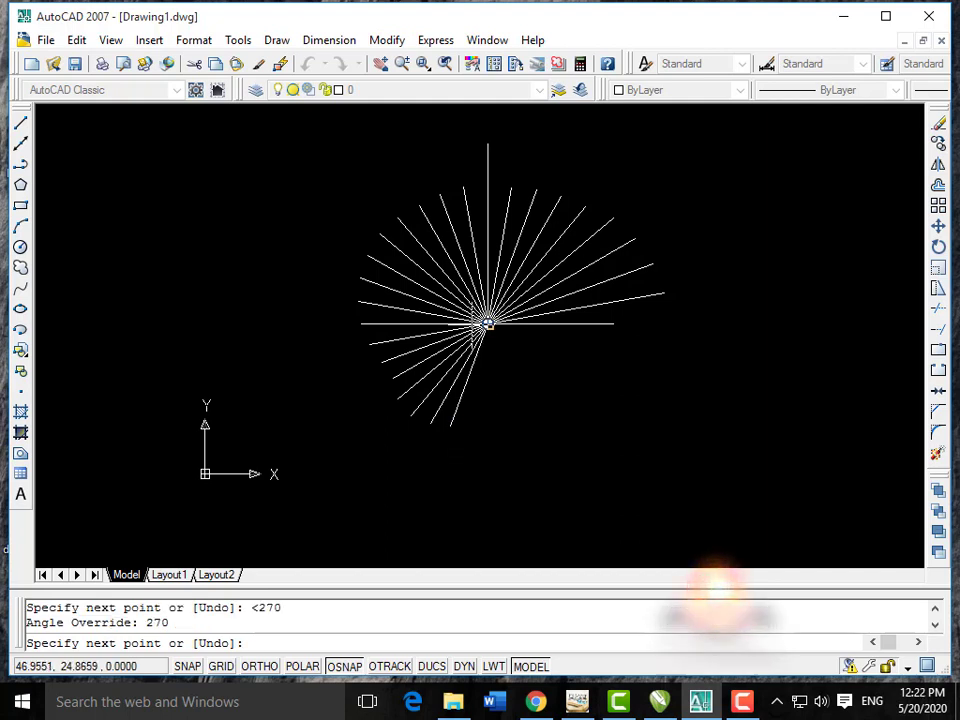
{"action": "left_click", "coordinate": [491, 463]}
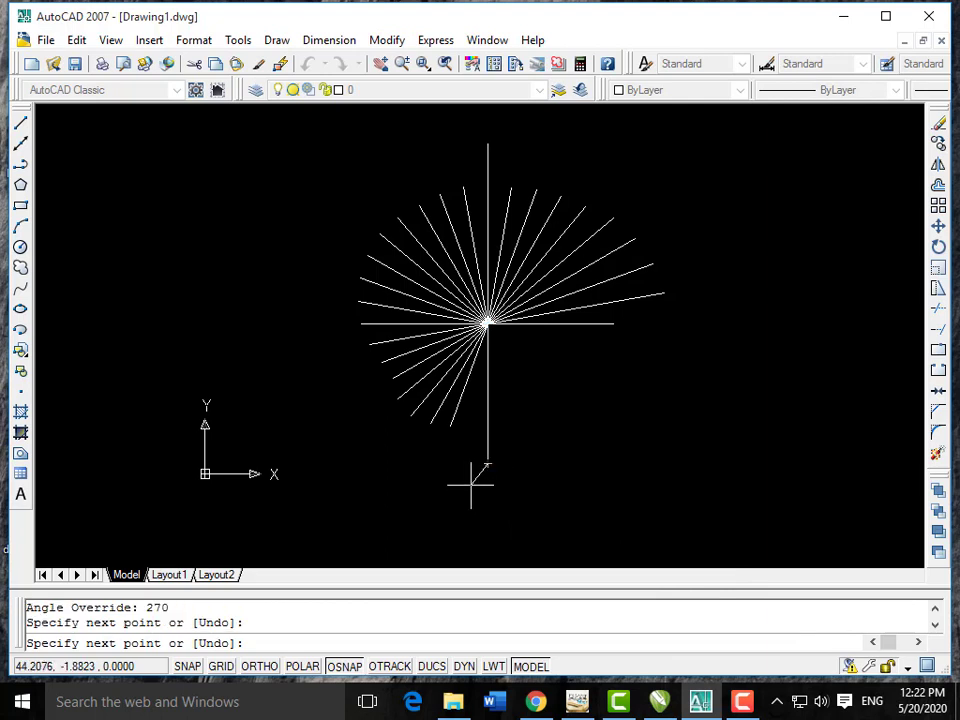
{"action": "key", "text": "Escape"}
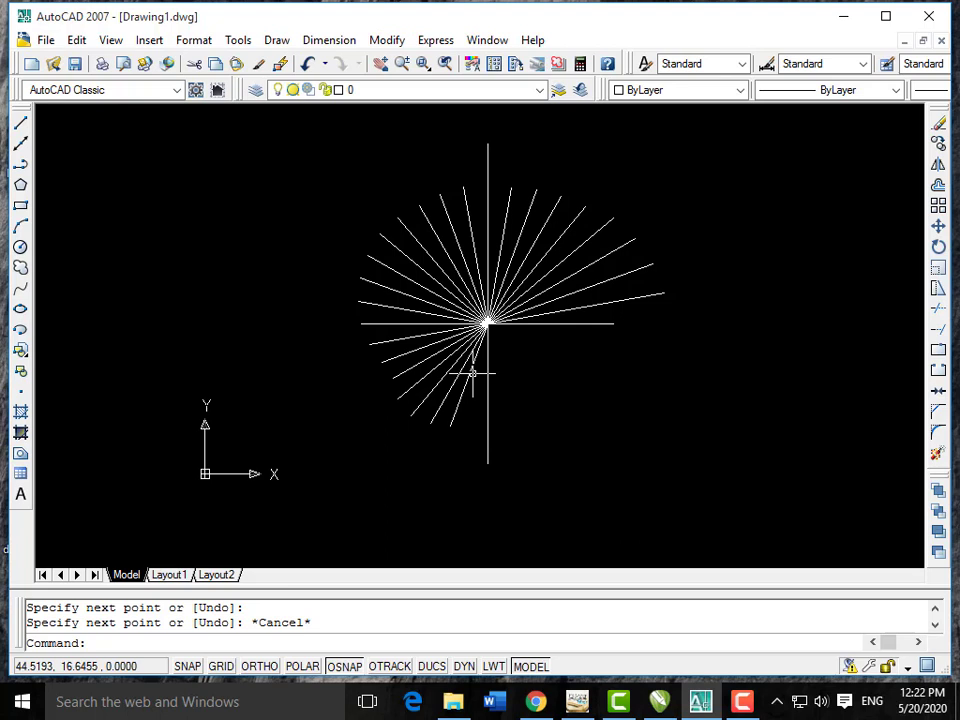
Draw a line from the horizontal line's midpoint at a 260° angle override, just left of the downward vertical line.
{"action": "key", "text": "Return"}
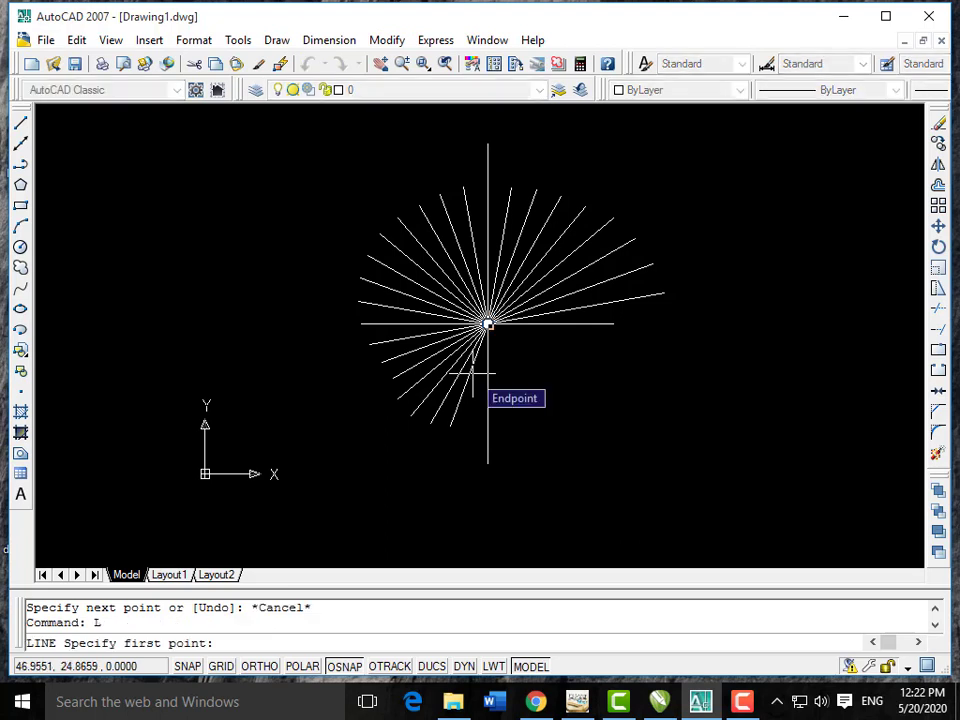
{"action": "left_click", "coordinate": [487, 323]}
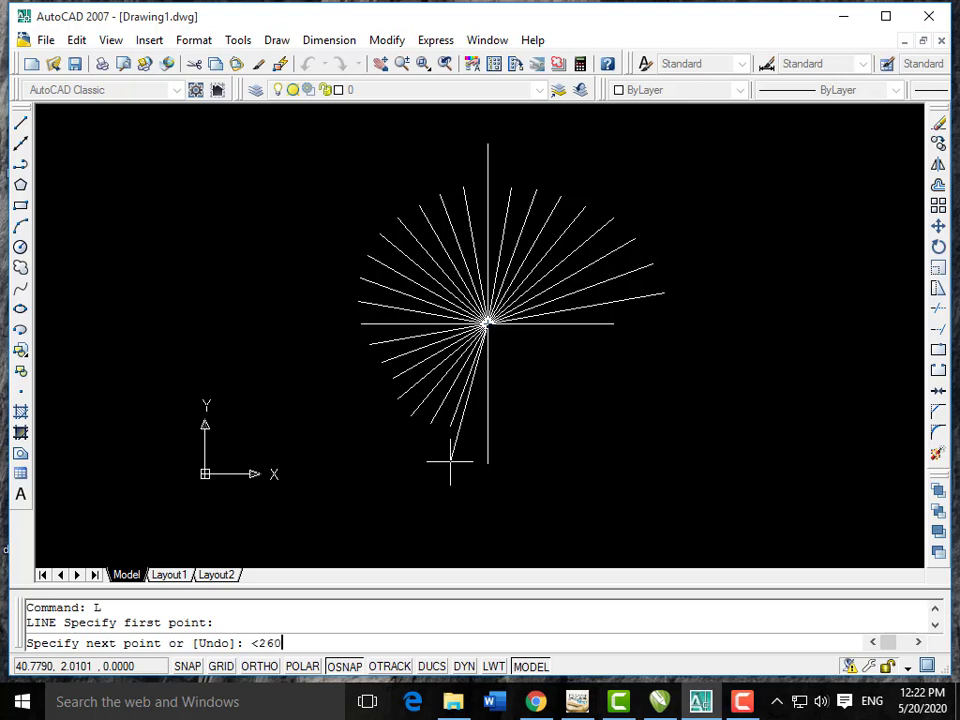
{"action": "key", "text": "Return"}
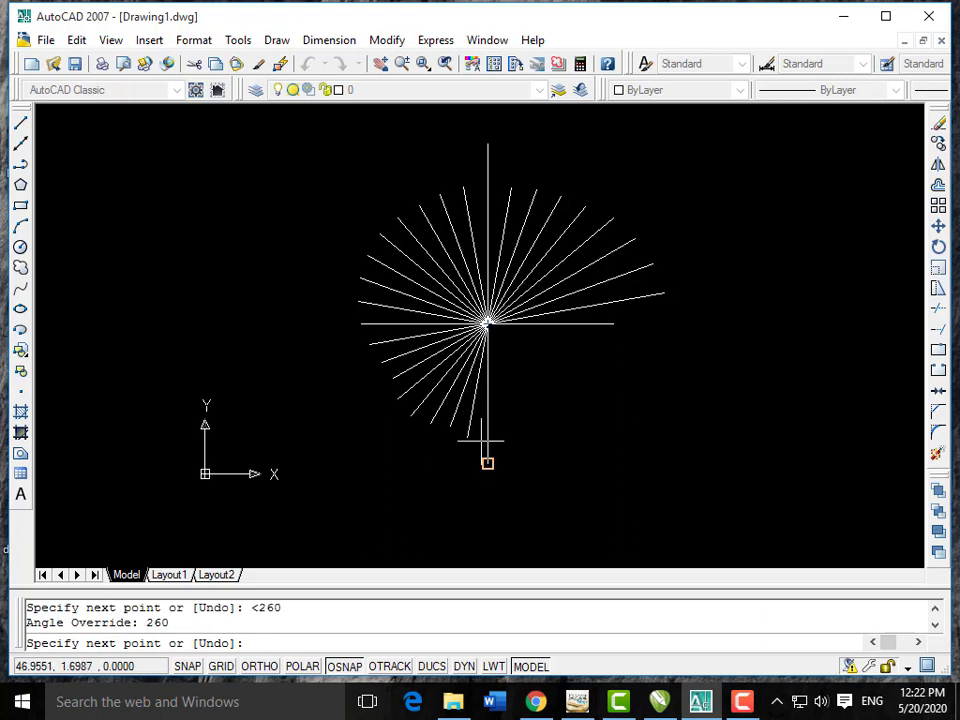
{"action": "left_click", "coordinate": [482, 440]}
{"action": "key", "text": "Escape"}
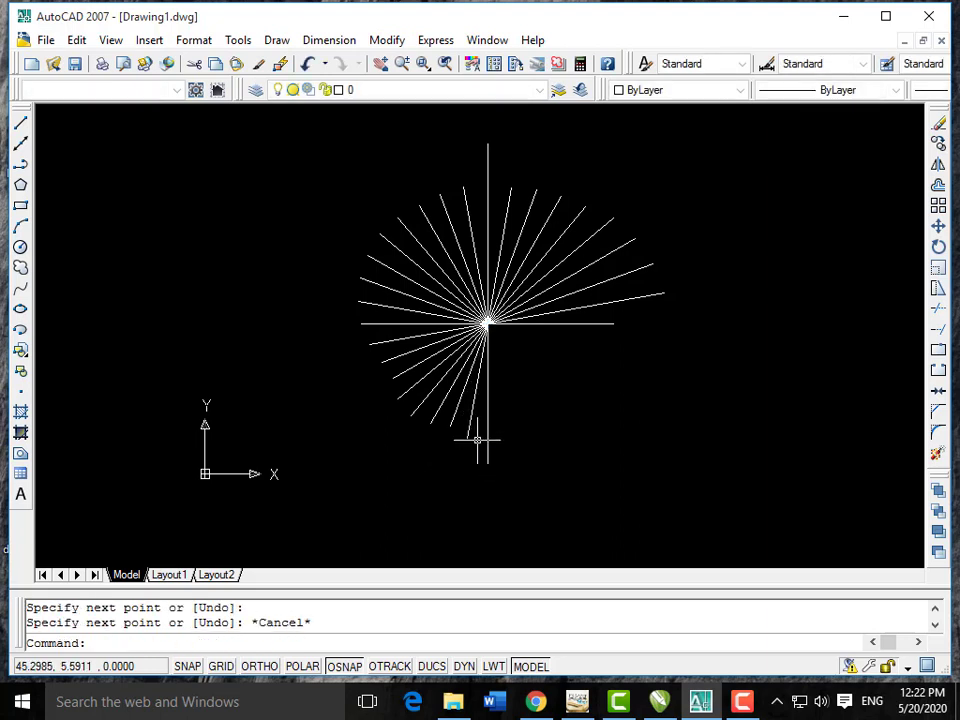
Draw a line from the horizontal line's midpoint steeply down to the right at a 280° angle override.
{"action": "type", "text": "L"}
{"action": "key", "text": "Return"}
{"action": "left_click", "coordinate": [487, 322]}
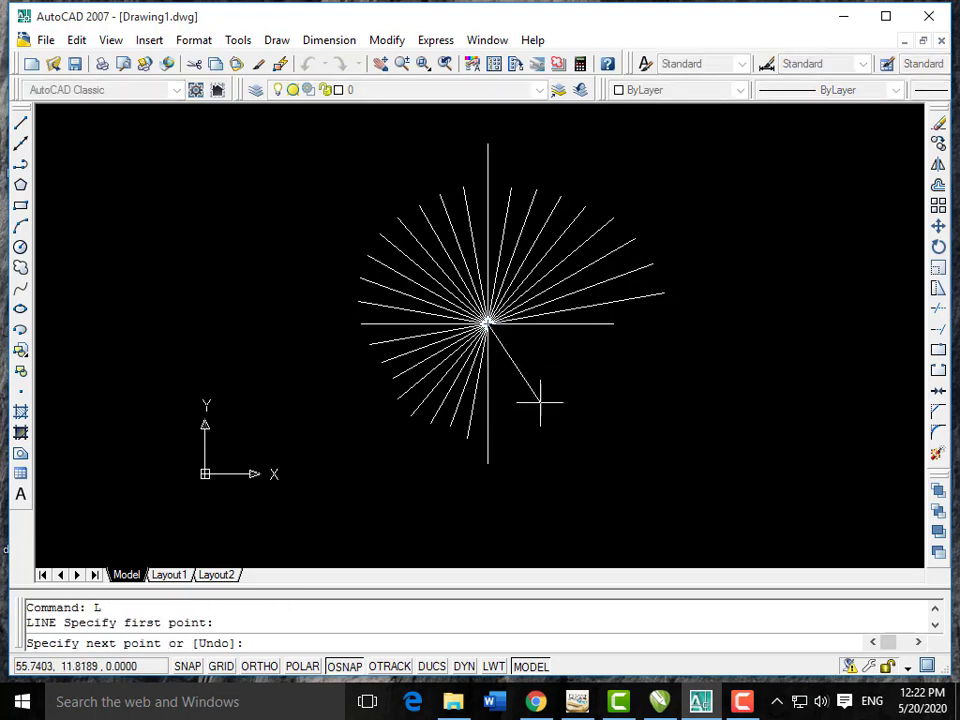
{"action": "type", "text": "<"}
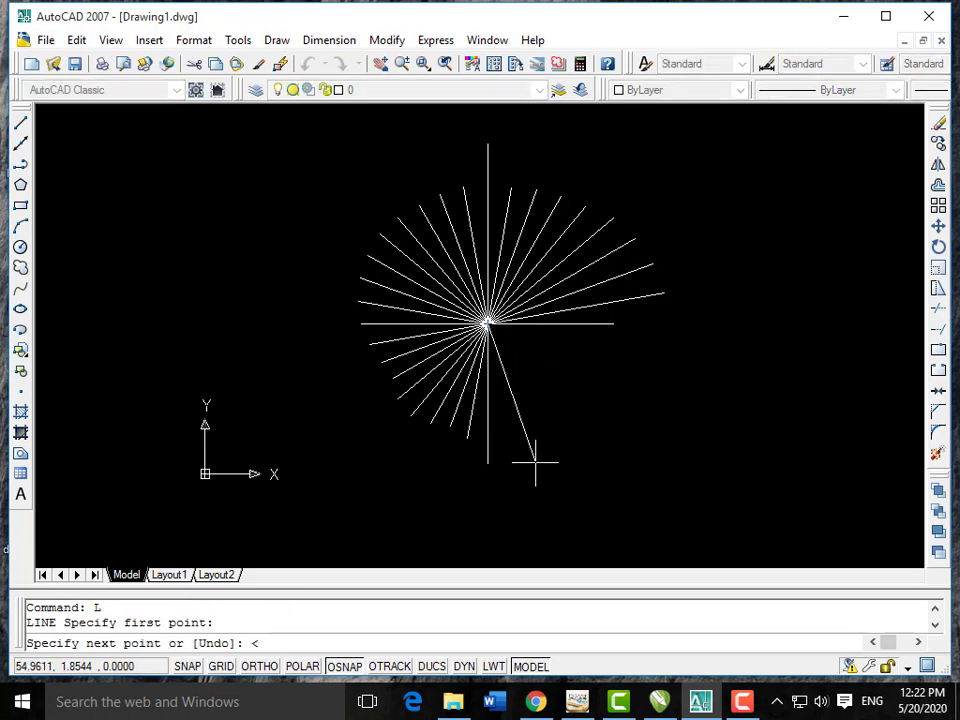
{"action": "type", "text": "280"}
{"action": "key", "text": "Return"}
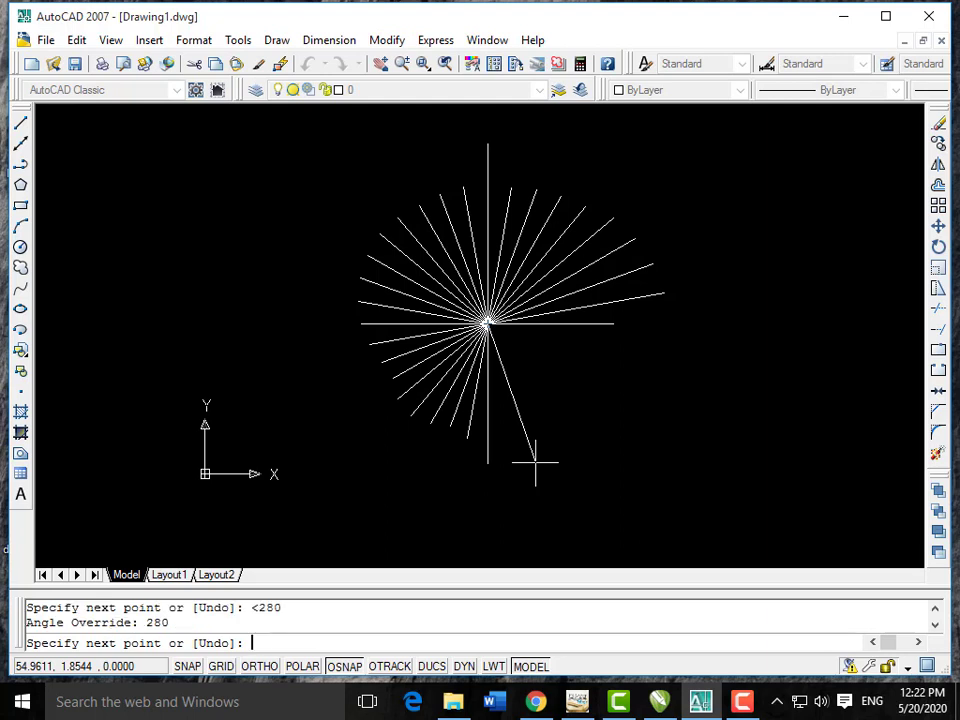
{"action": "left_click", "coordinate": [508, 440]}
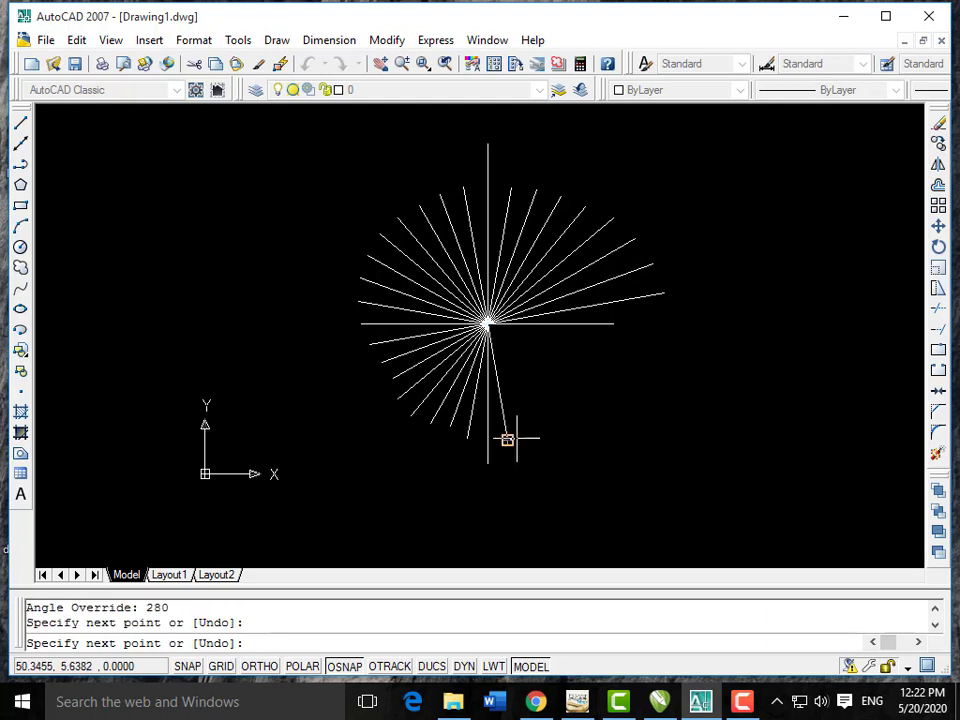
{"action": "key", "text": "Escape"}
Draw a line from the horizontal line's midpoint down to the right at a 290° angle override.
{"action": "type", "text": "L"}
{"action": "key", "text": "Return"}
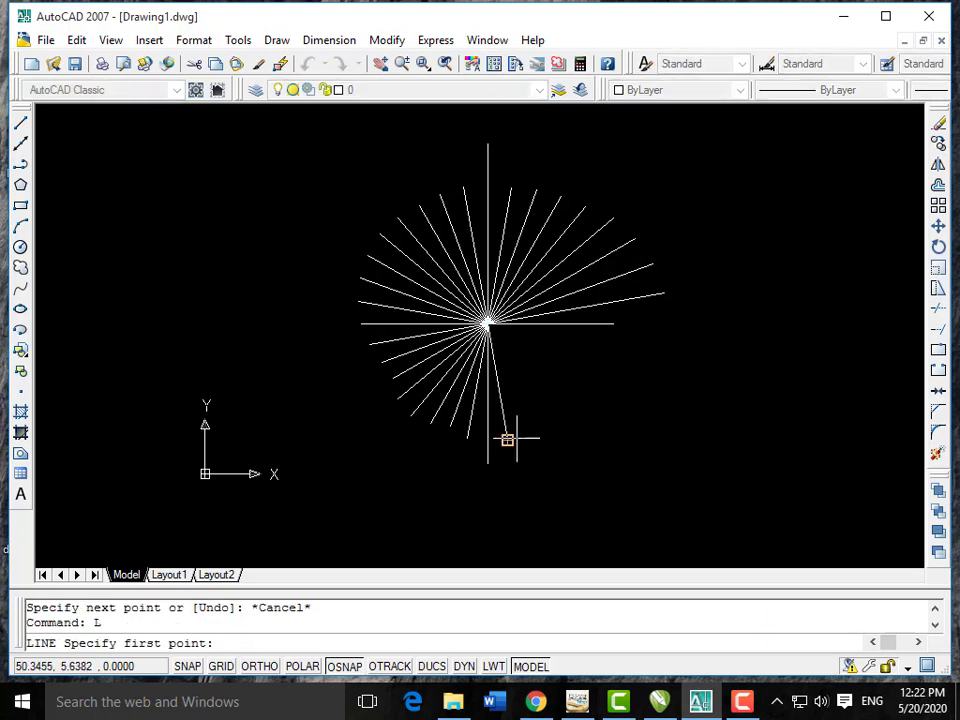
{"action": "left_click", "coordinate": [487, 323]}
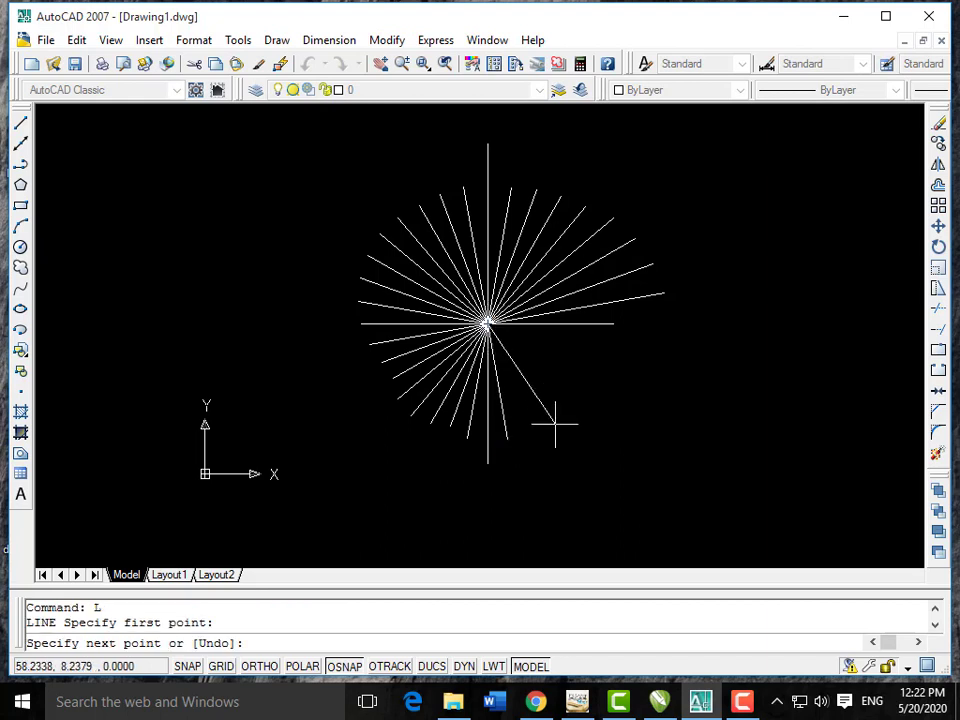
{"action": "type", "text": "<"}
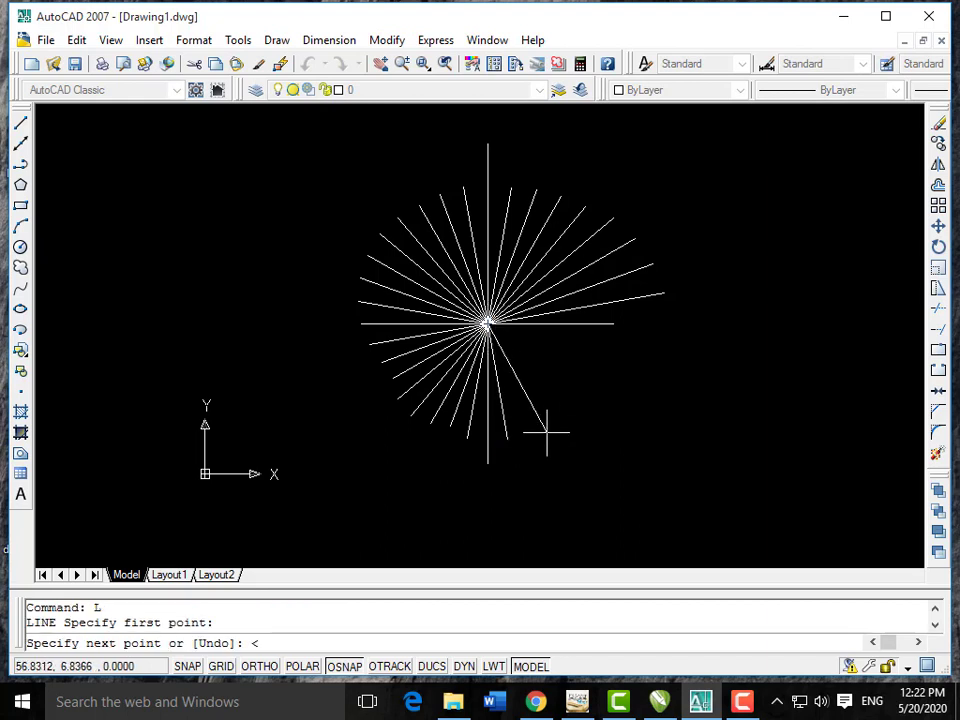
{"action": "type", "text": "290"}
{"action": "key", "text": "Return"}
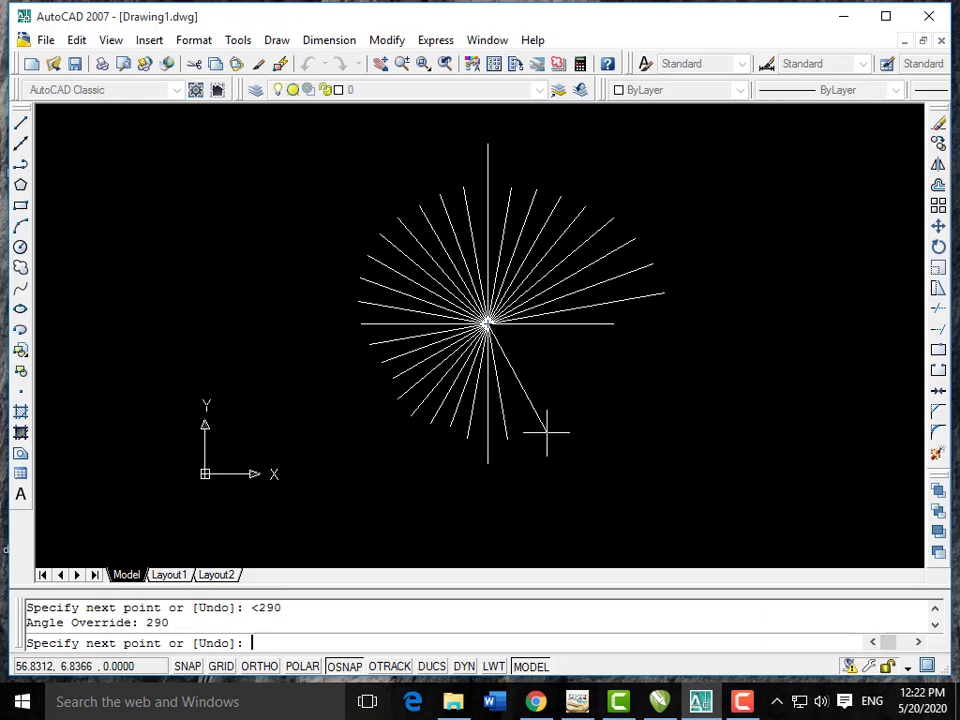
{"action": "left_click", "coordinate": [528, 435]}
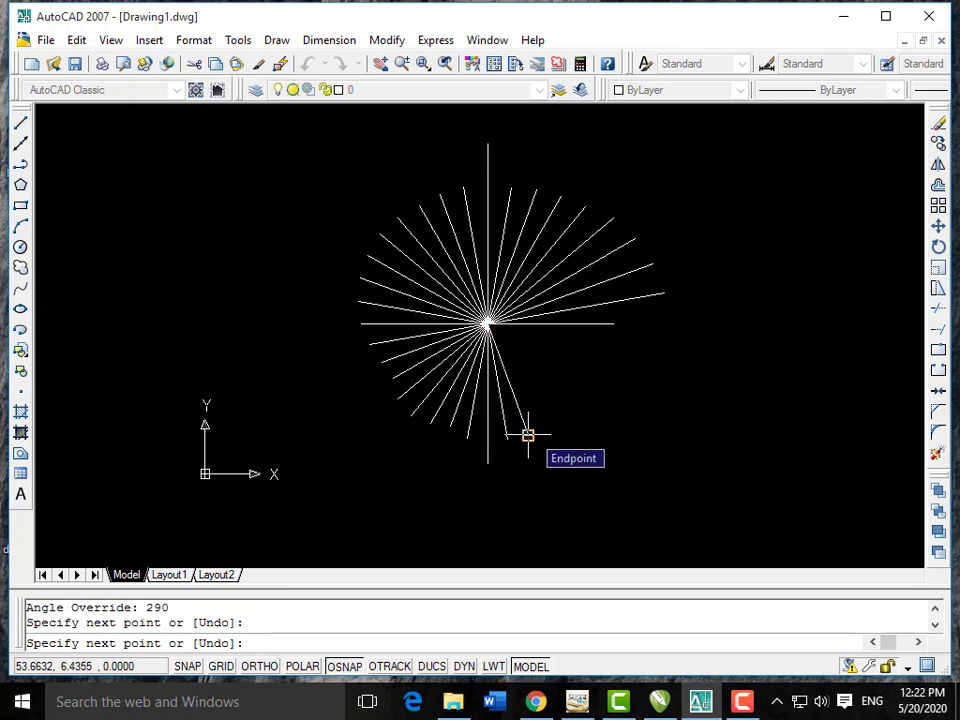
{"action": "key", "text": "Escape"}
Draw a line from the horizontal line's midpoint down to the right at a 300° angle override.
{"action": "type", "text": "L"}
{"action": "key", "text": "Return"}
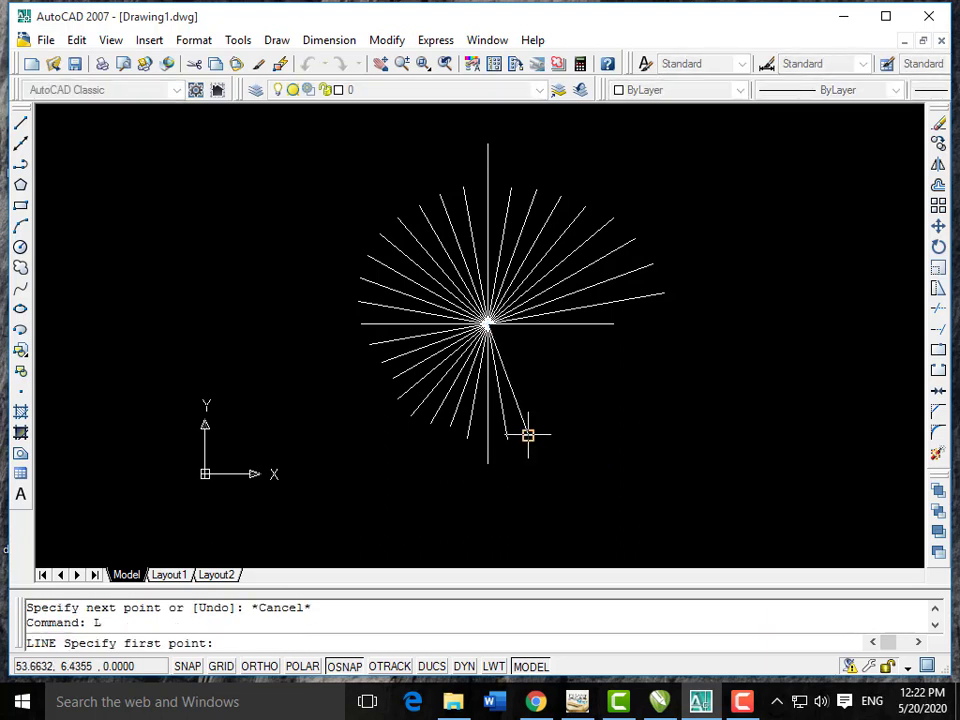
{"action": "left_click", "coordinate": [488, 322]}
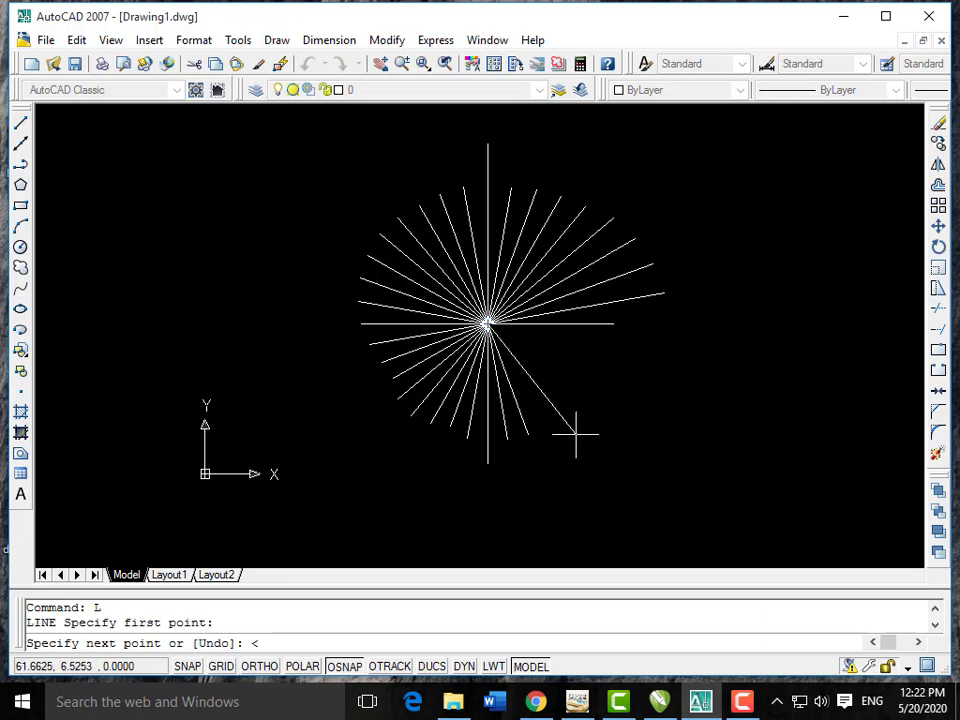
{"action": "key", "text": "Return"}
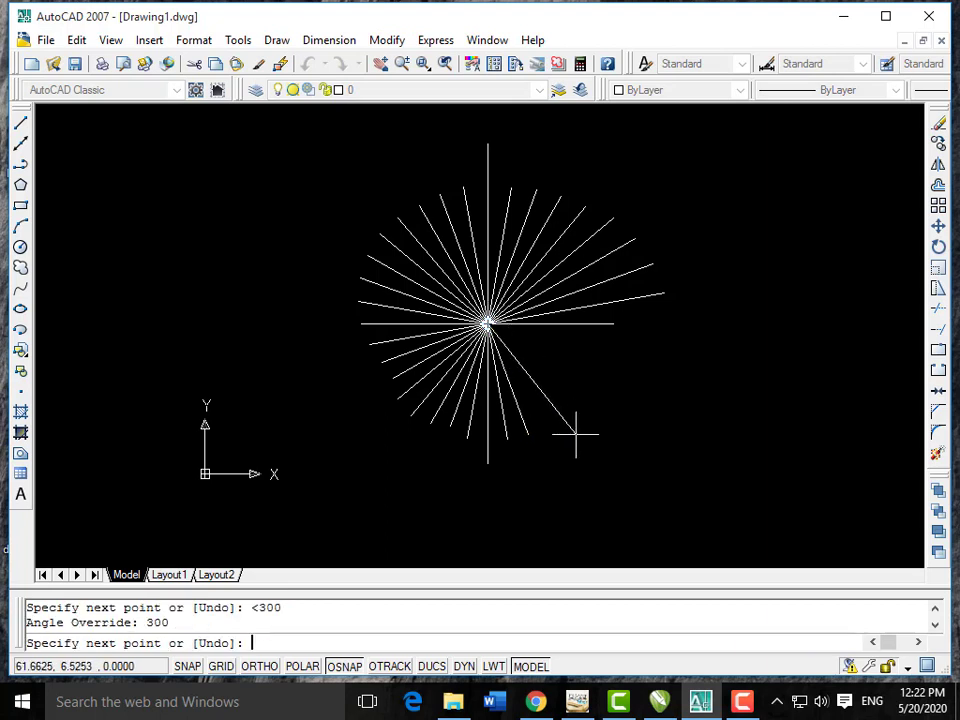
{"action": "left_click", "coordinate": [553, 431]}
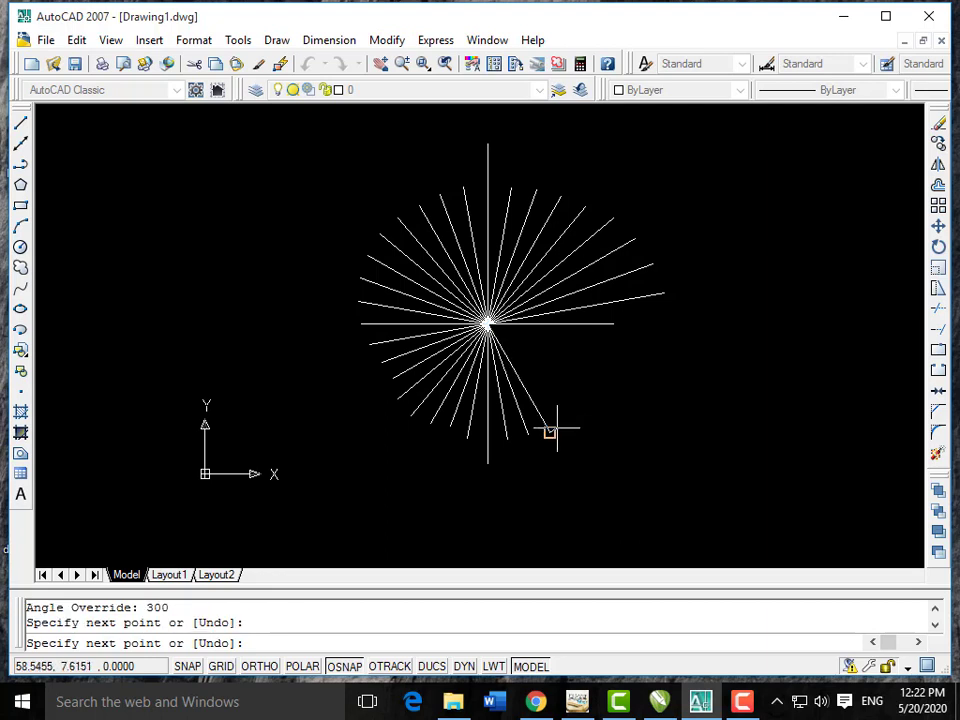
{"action": "key", "text": "Escape"}
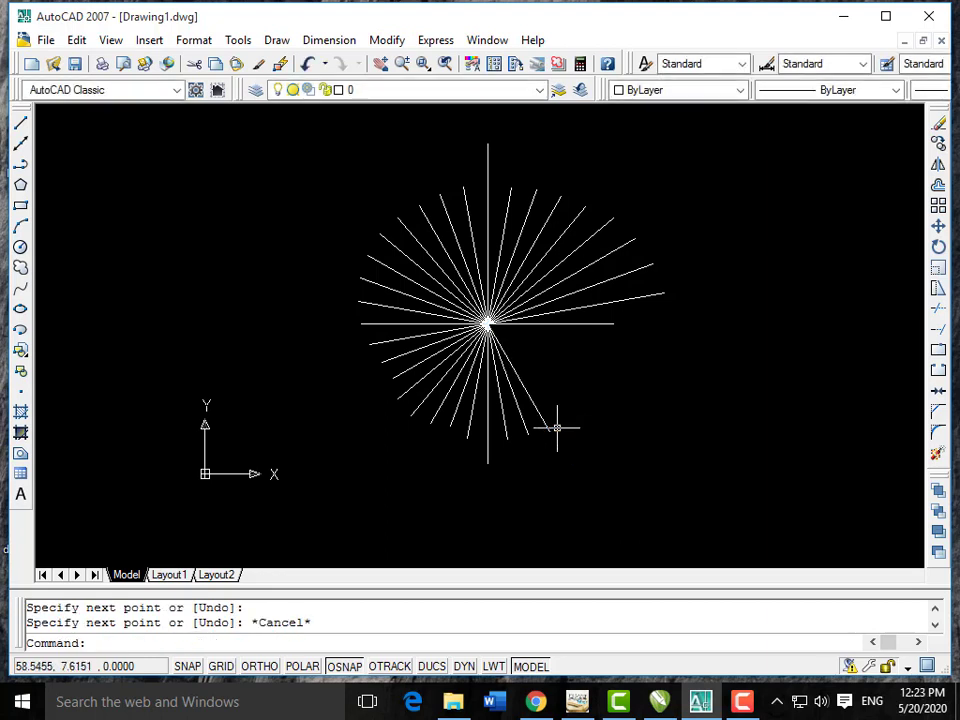
Draw a line from the horizontal line's midpoint down to the right at a 310° angle override.
{"action": "type", "text": "L"}
{"action": "key", "text": "Return"}
{"action": "left_click", "coordinate": [487, 323]}
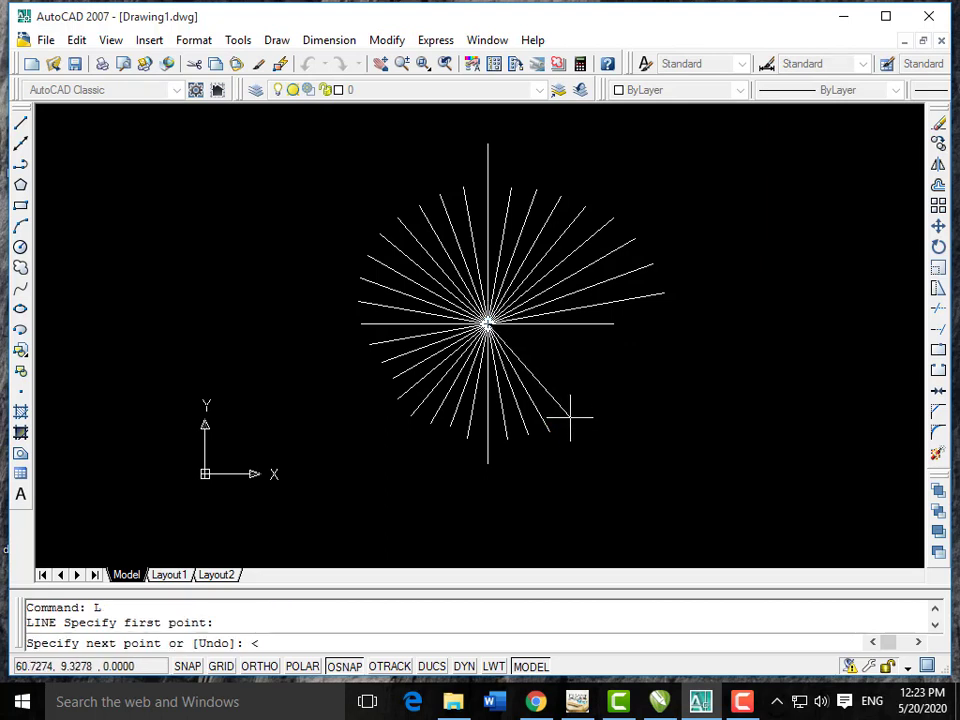
{"action": "type", "text": "<310"}
{"action": "key", "text": "Return"}
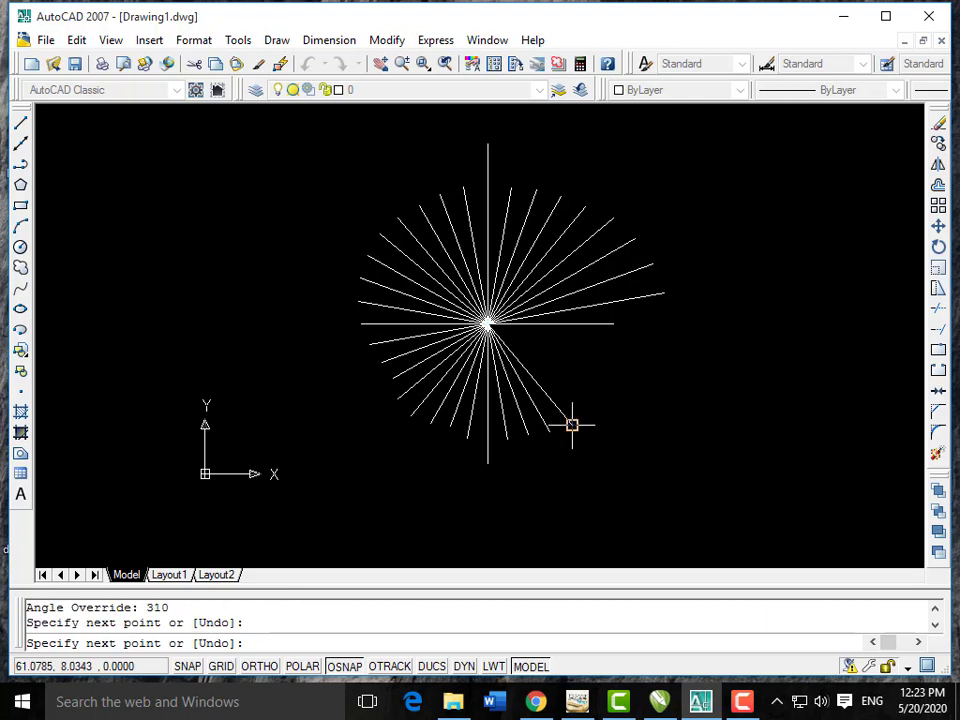
{"action": "key", "text": "Escape"}
Draw a line from the horizontal line's midpoint down to the right at a 320° angle override.
{"action": "type", "text": "l"}
{"action": "key", "text": "Return"}
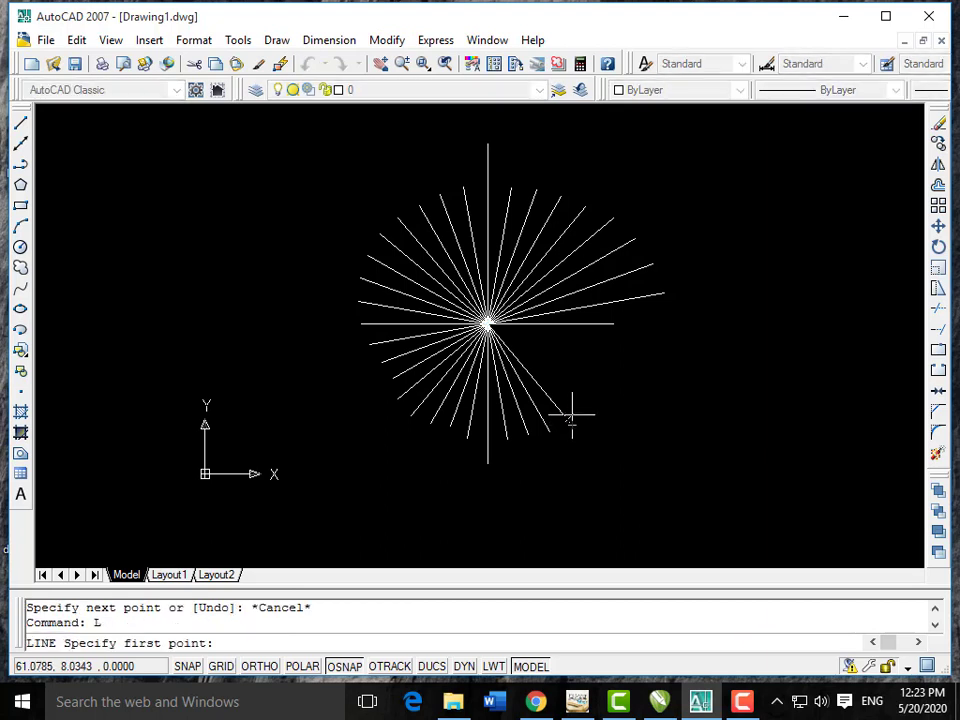
{"action": "left_click", "coordinate": [488, 324]}
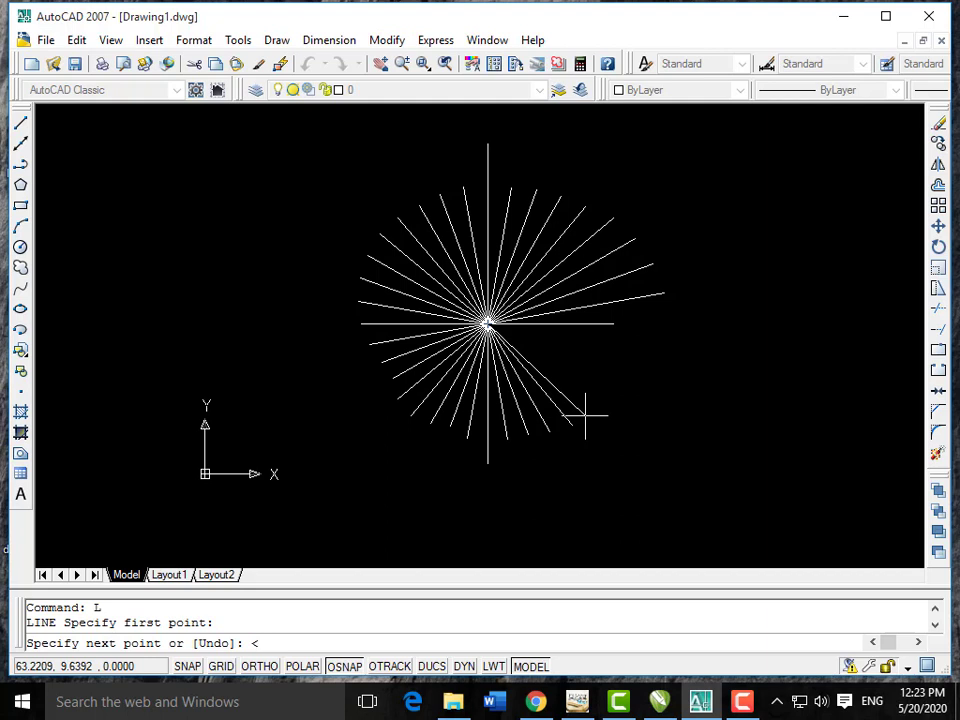
{"action": "key", "text": "Return"}
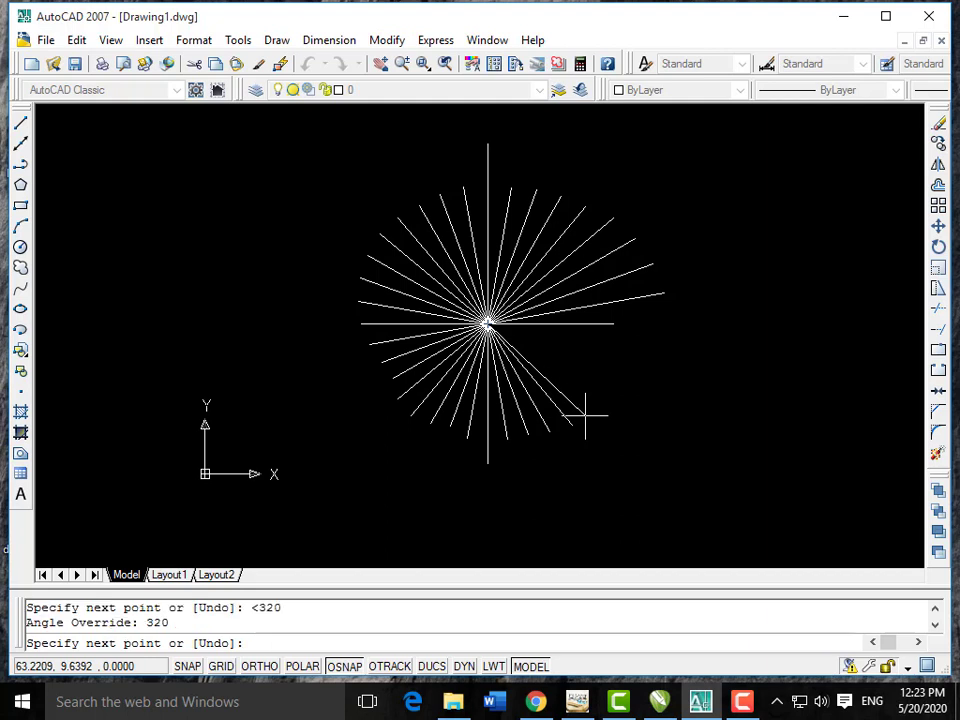
{"action": "key", "text": "Escape"}
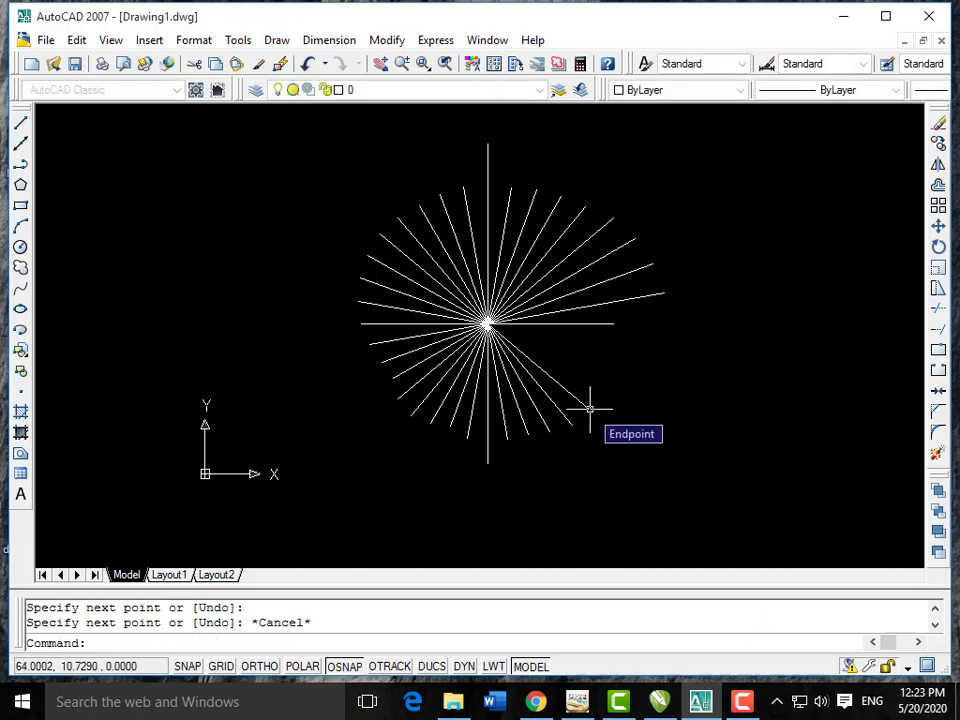
Draw a line from the horizontal line's midpoint down to the right at a 330° angle override.
{"action": "type", "text": "l"}
{"action": "key", "text": "Return"}
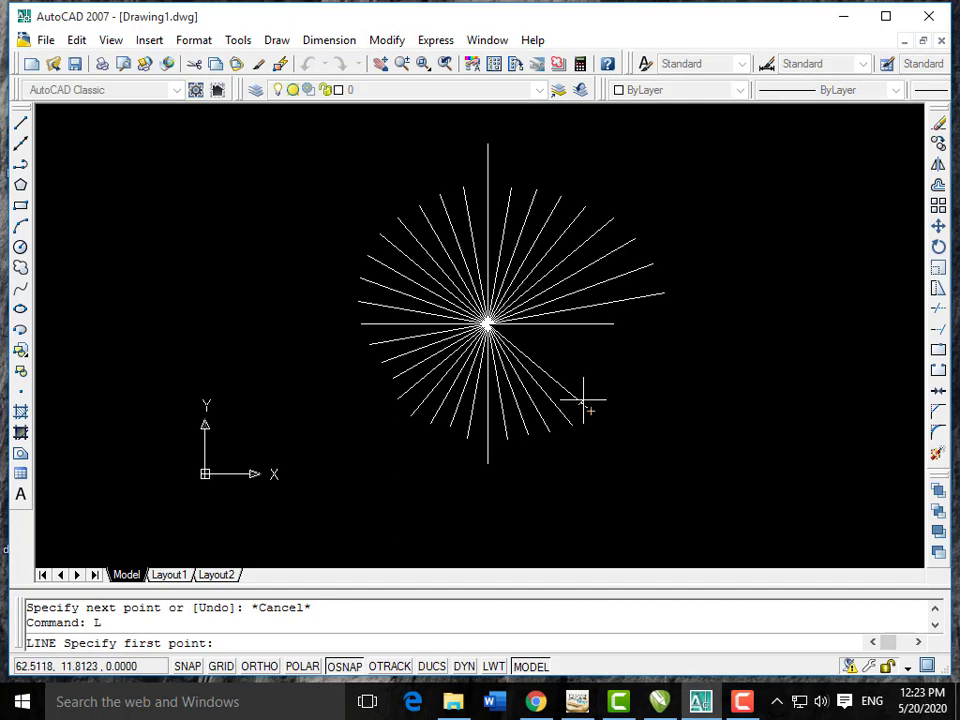
{"action": "left_click", "coordinate": [487, 323]}
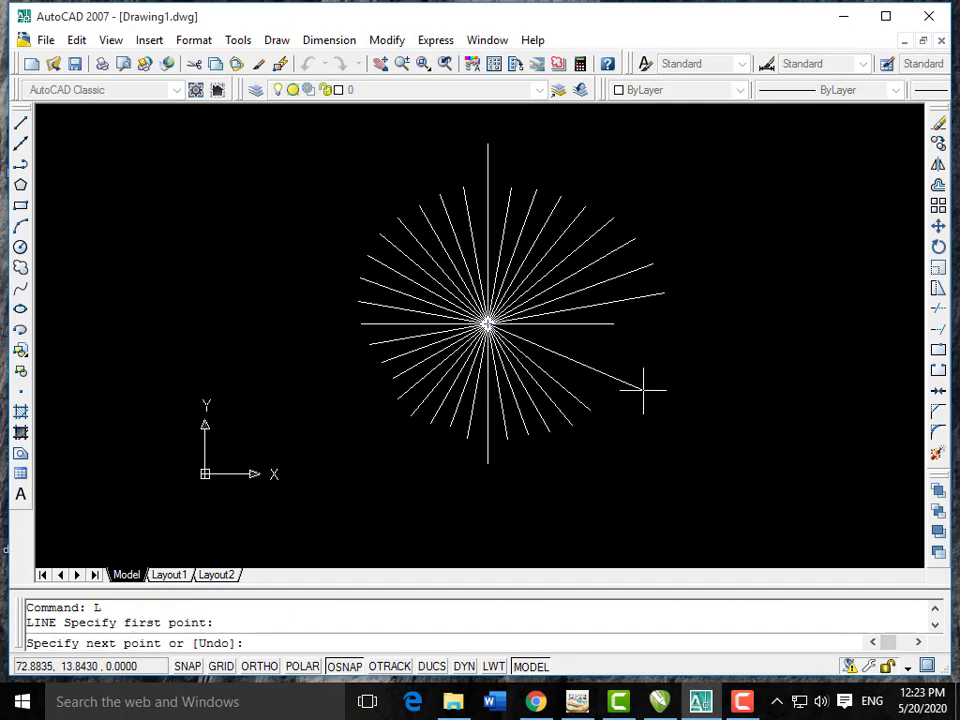
{"action": "type", "text": "<330"}
{"action": "key", "text": "Return"}
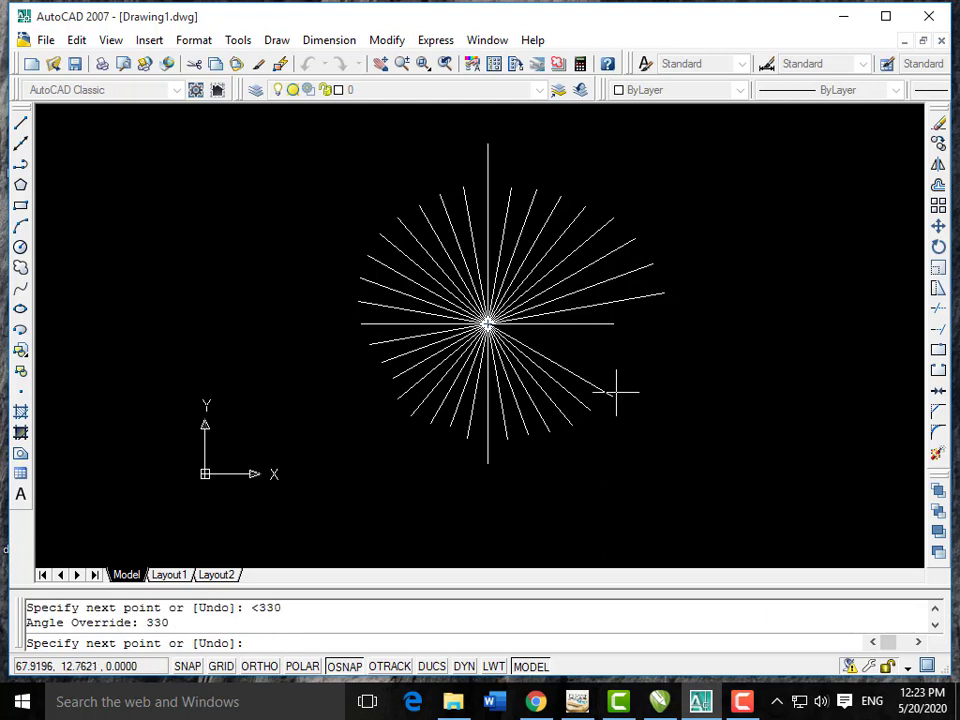
{"action": "left_click", "coordinate": [609, 393]}
{"action": "key", "text": "Escape"}
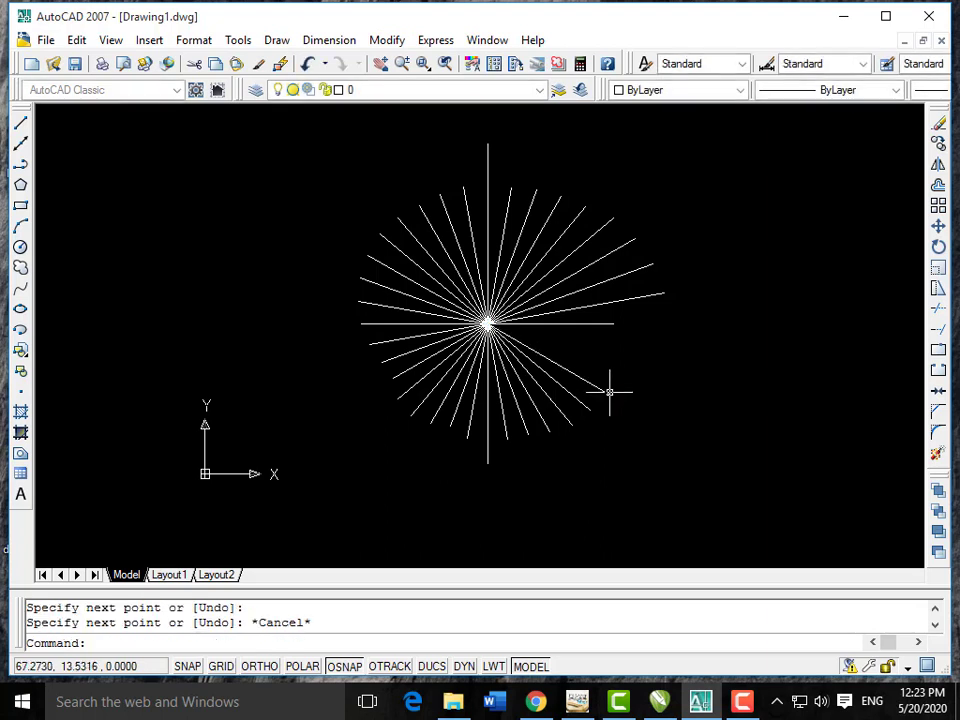
Draw a line from the horizontal line's midpoint down to the right at a 340° angle override.
{"action": "type", "text": "L"}
{"action": "key", "text": "Return"}
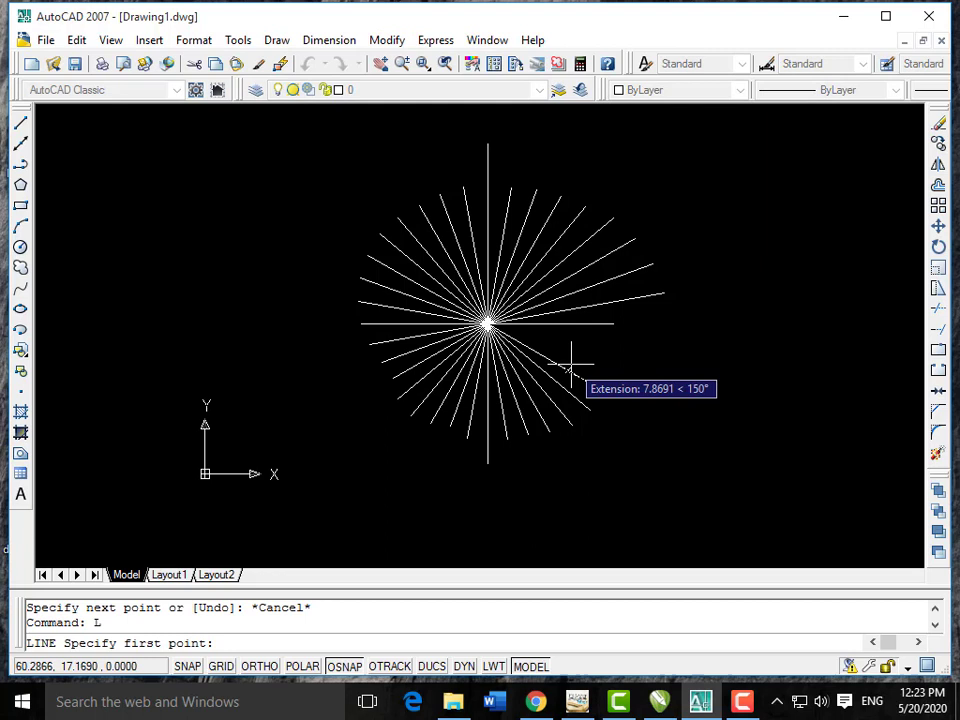
{"action": "left_click", "coordinate": [487, 323]}
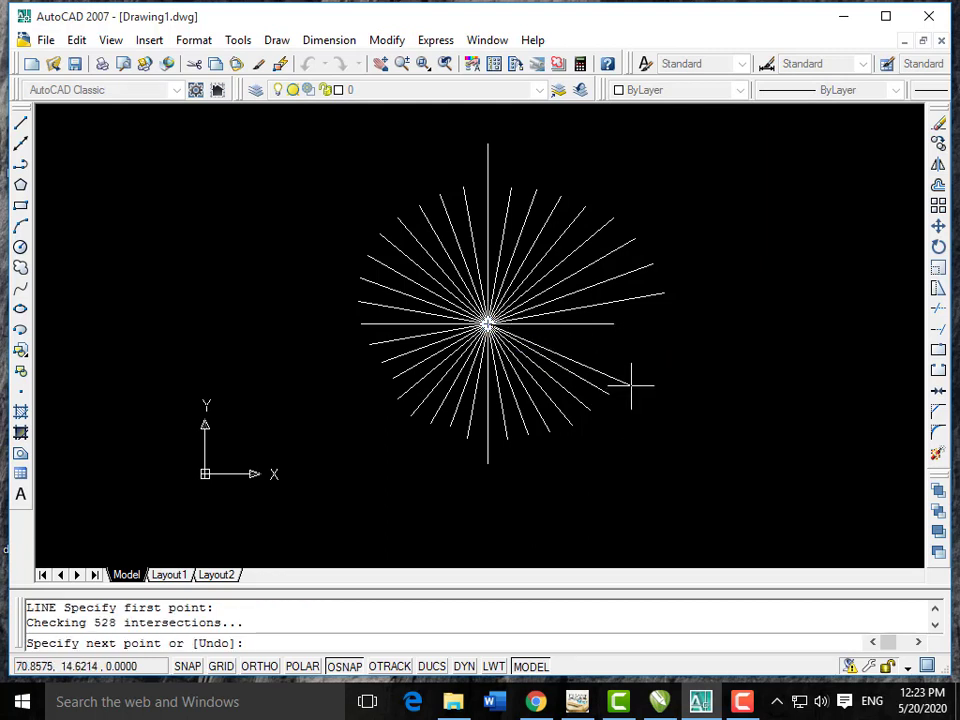
{"action": "type", "text": "<"}
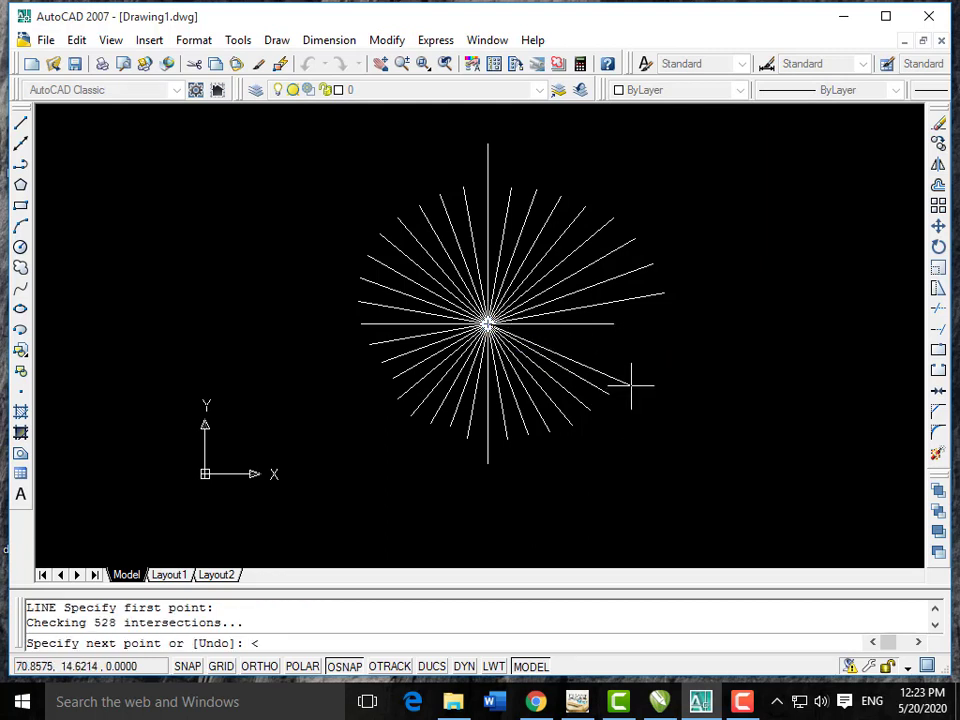
{"action": "type", "text": "340"}
{"action": "key", "text": "Return"}
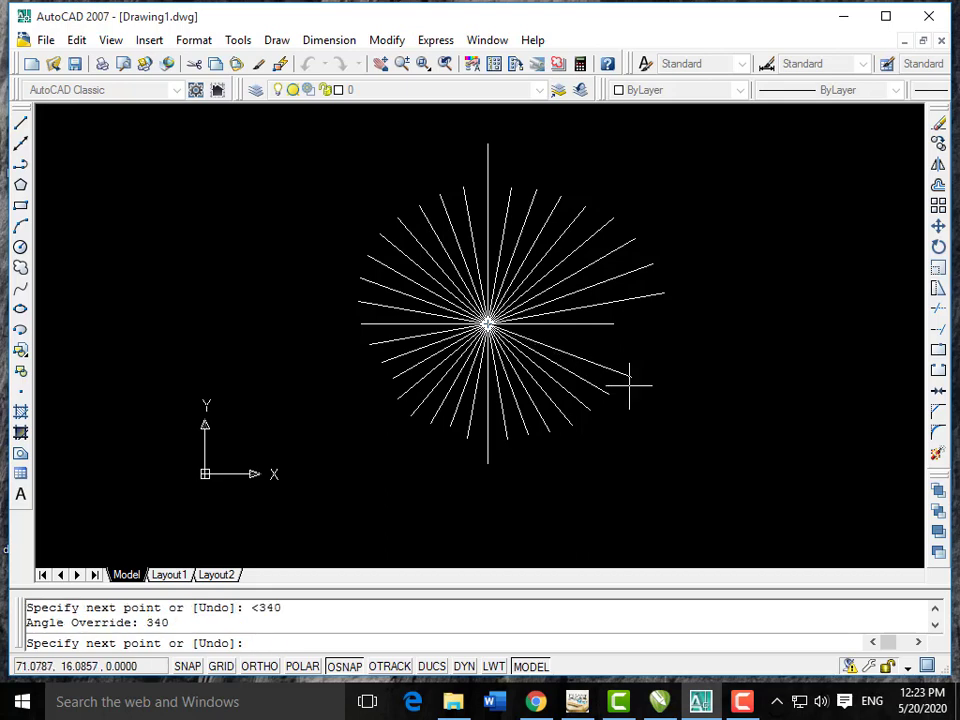
{"action": "left_click", "coordinate": [609, 369]}
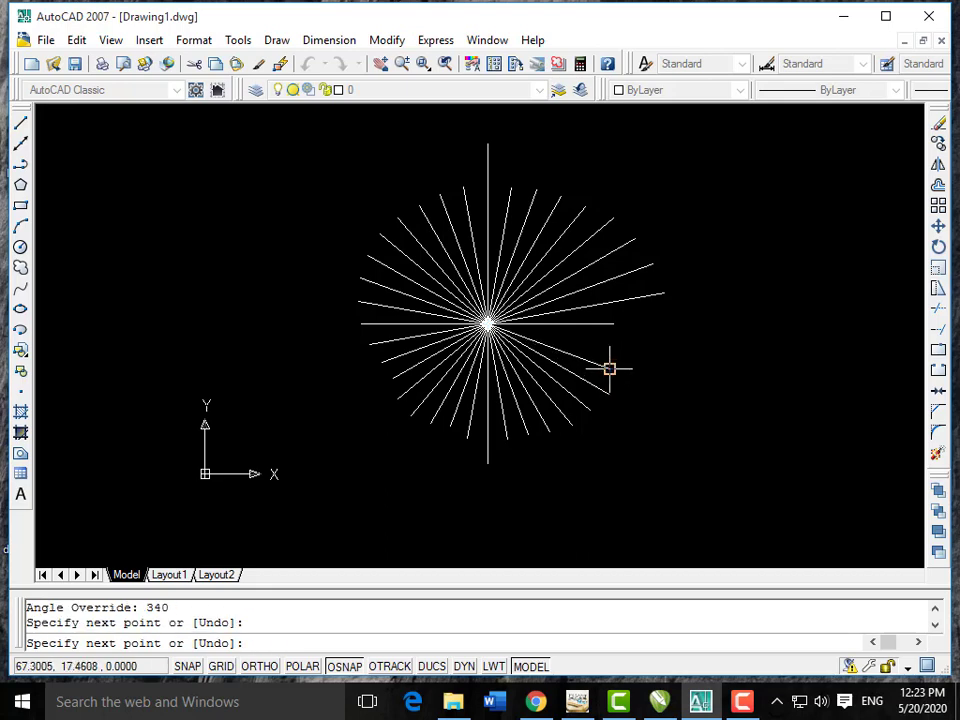
{"action": "key", "text": "Escape"}
Draw a line from the horizontal line's midpoint down to the right at a 350° angle override.
{"action": "type", "text": "L"}
{"action": "key", "text": "Return"}
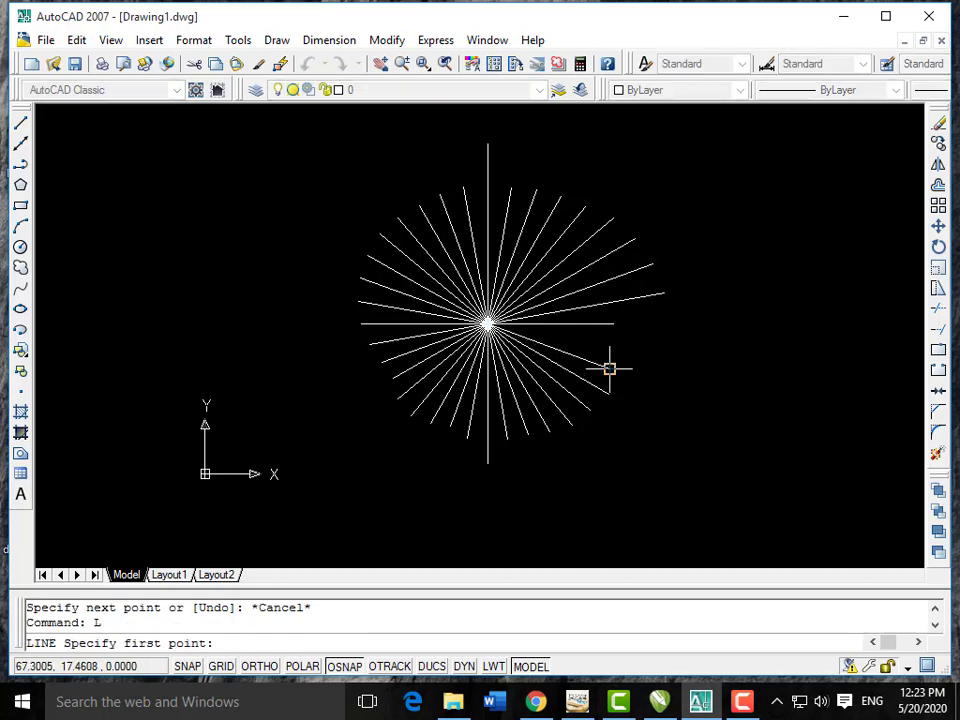
{"action": "left_click", "coordinate": [488, 323]}
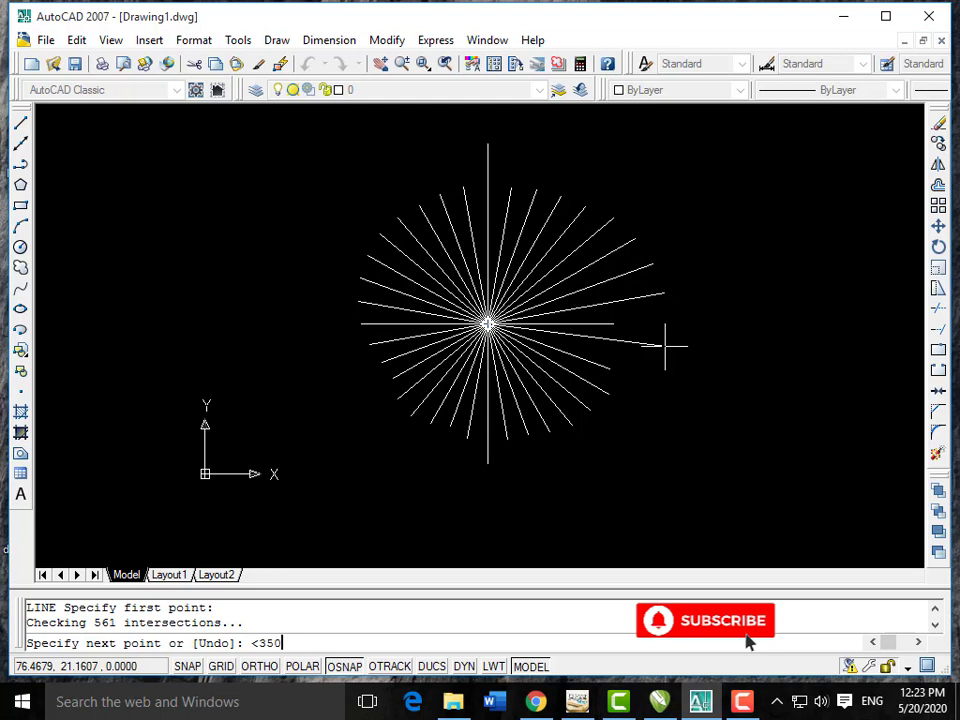
{"action": "type", "text": "<350"}
{"action": "key", "text": "Return"}
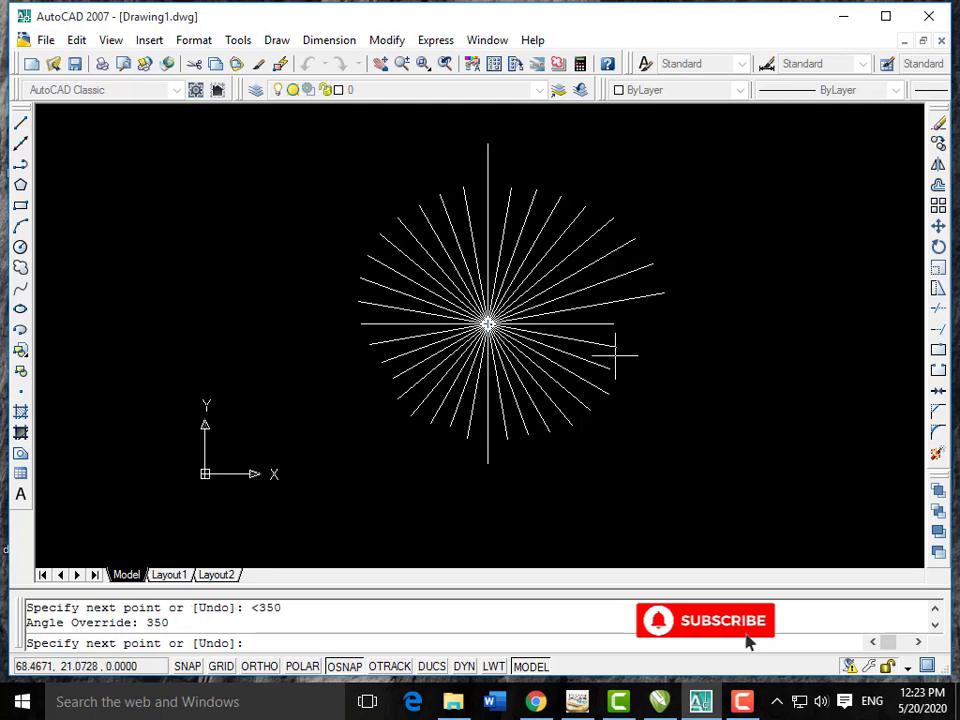
{"action": "left_click", "coordinate": [616, 347]}
{"action": "key", "text": "Escape"}
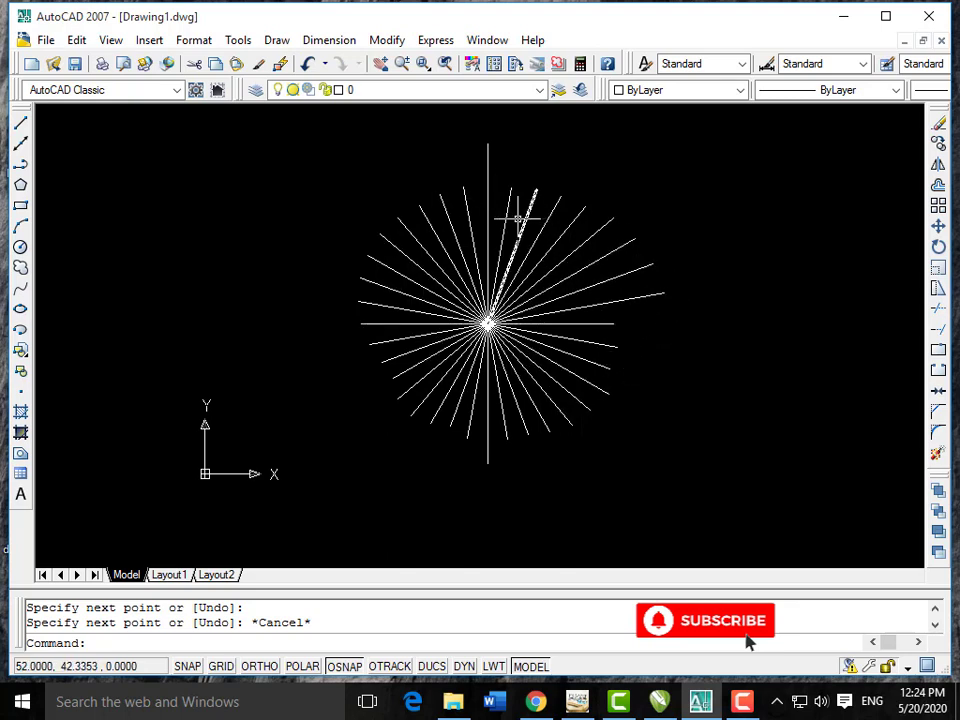
Select the entire fan of lines with a crossing window and erase it.
{"action": "left_click", "coordinate": [731, 138]}
{"action": "left_click", "coordinate": [360, 429]}
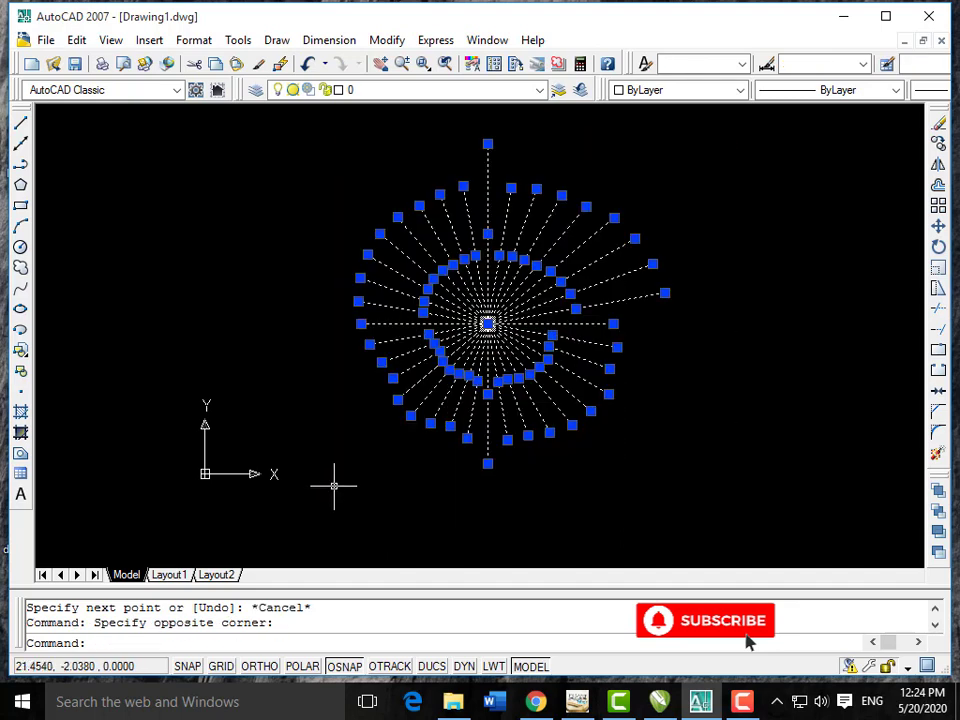
{"action": "key", "text": "Delete"}
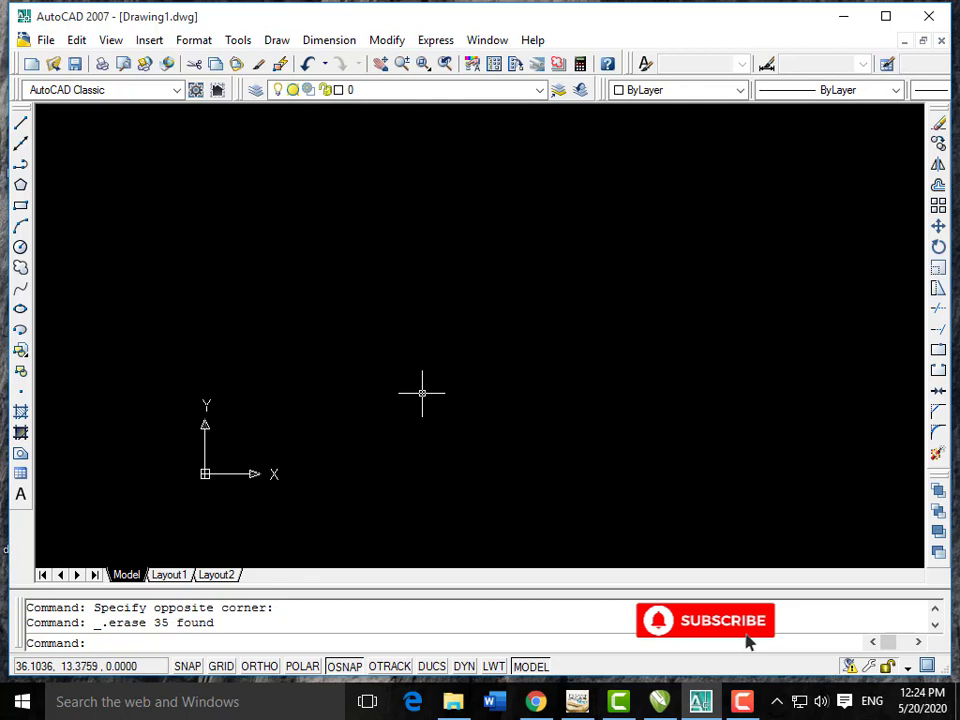
Draw a freehand seven-sided stepped outline with the Polyline command, ending on its start point.
{"action": "type", "text": "P"}
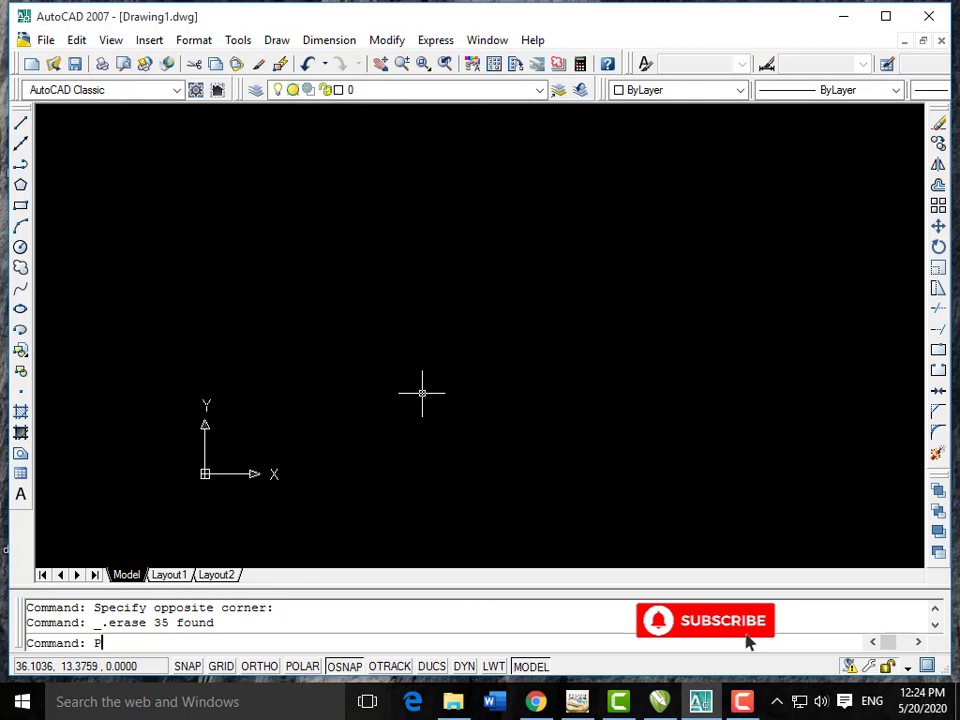
{"action": "type", "text": "L"}
{"action": "key", "text": "Return"}
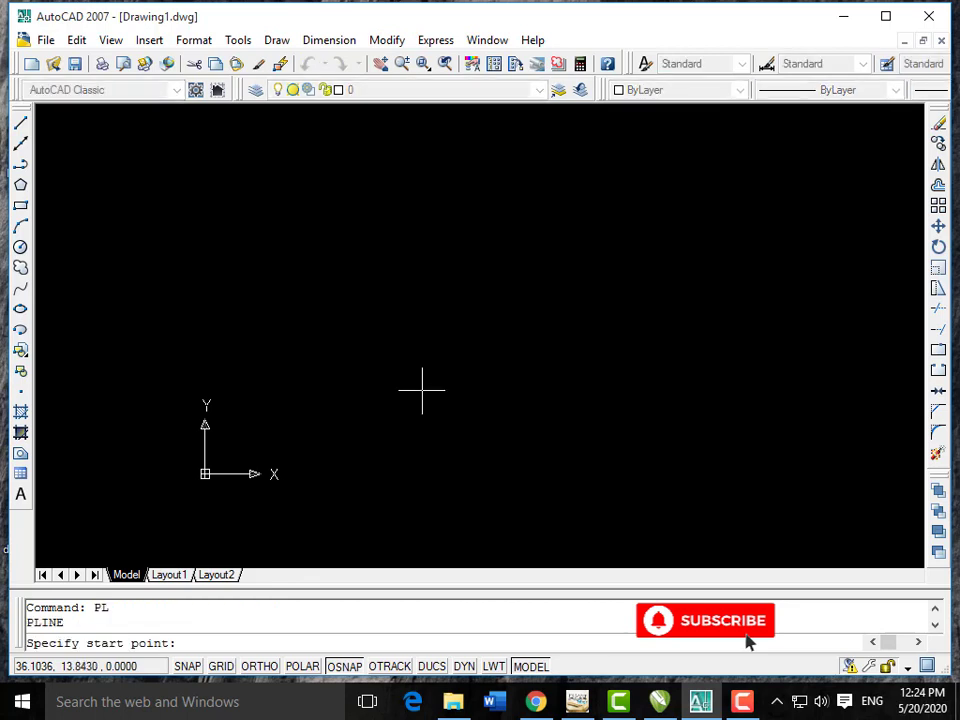
{"action": "left_click", "coordinate": [352, 163]}
{"action": "left_click", "coordinate": [607, 205]}
{"action": "left_click", "coordinate": [607, 322]}
{"action": "left_click", "coordinate": [508, 318]}
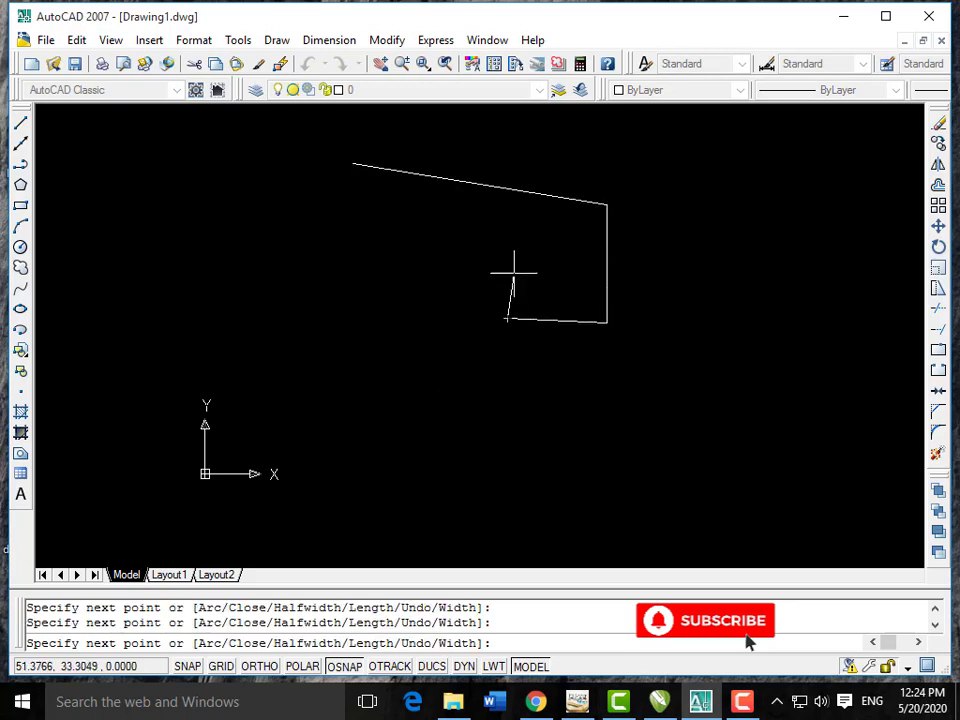
{"action": "left_click", "coordinate": [514, 265]}
{"action": "left_click", "coordinate": [421, 262]}
{"action": "left_click", "coordinate": [421, 224]}
{"action": "left_click", "coordinate": [352, 163]}
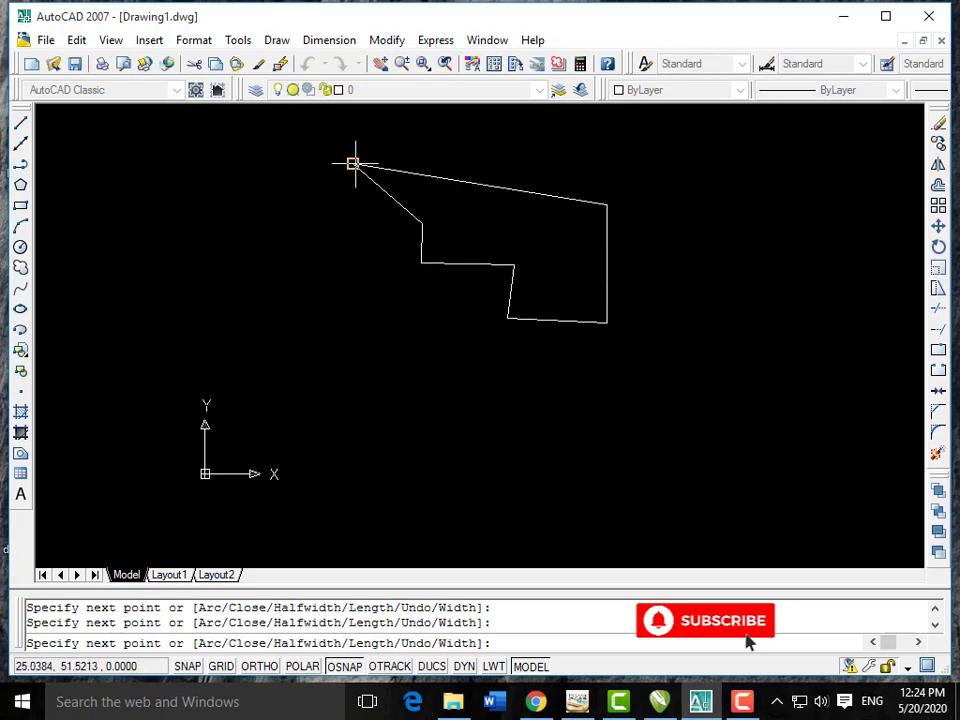
{"action": "key", "text": "Escape"}
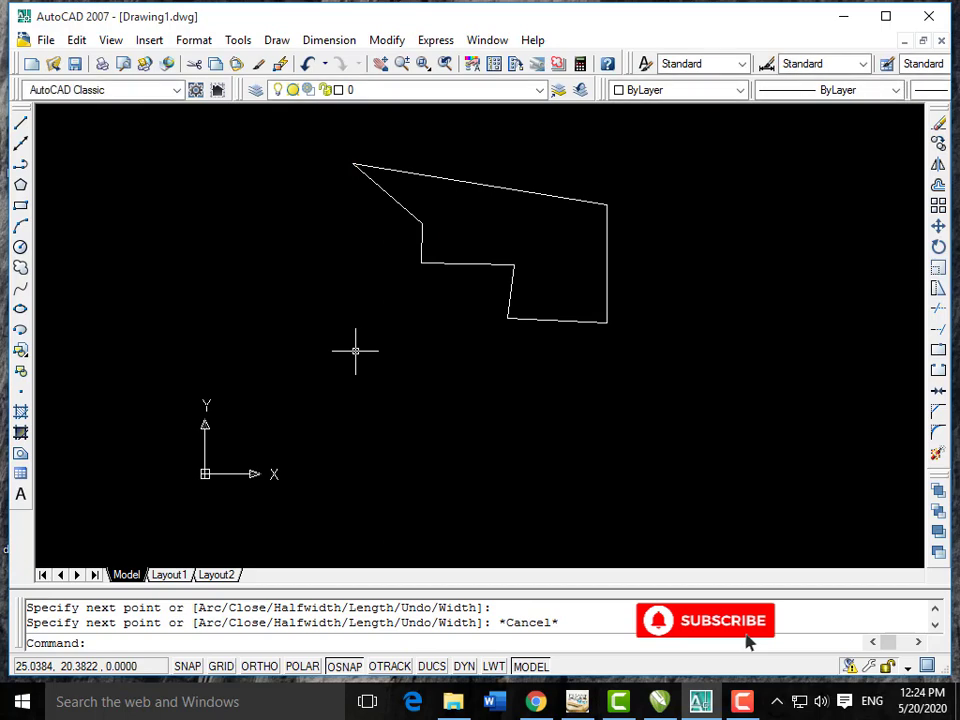
Draw a freehand seven-sided notched outline with the Line command below the polyline outline, ending on its start point.
{"action": "type", "text": "L"}
{"action": "key", "text": "Return"}
{"action": "left_click", "coordinate": [408, 345]}
{"action": "left_click", "coordinate": [538, 383]}
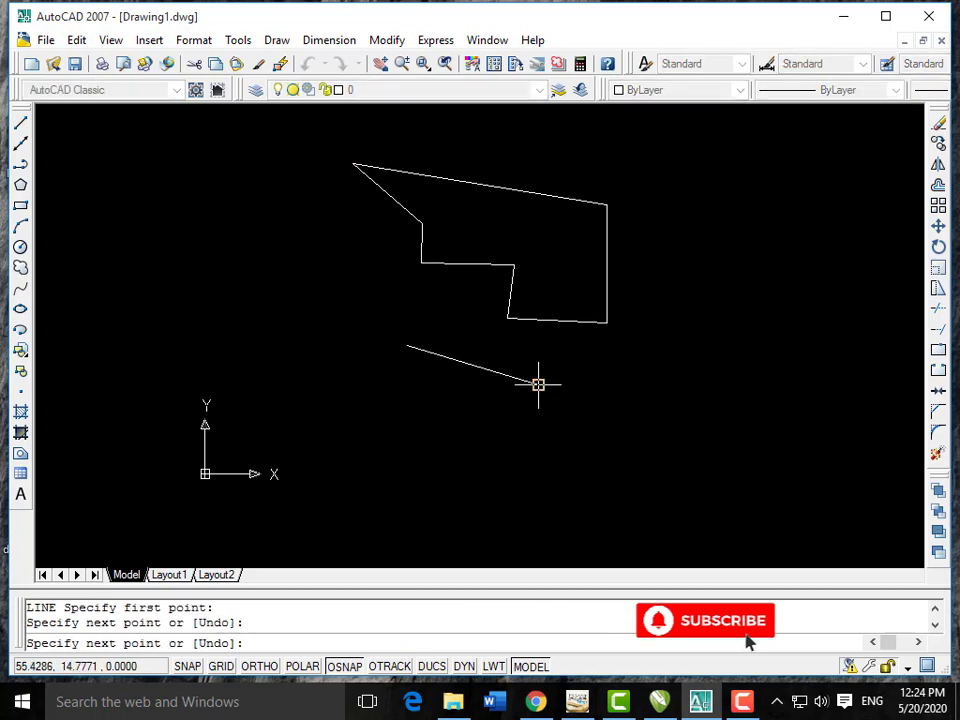
{"action": "left_click", "coordinate": [538, 476]}
{"action": "left_click", "coordinate": [463, 513]}
{"action": "left_click", "coordinate": [463, 460]}
{"action": "left_click", "coordinate": [420, 485]}
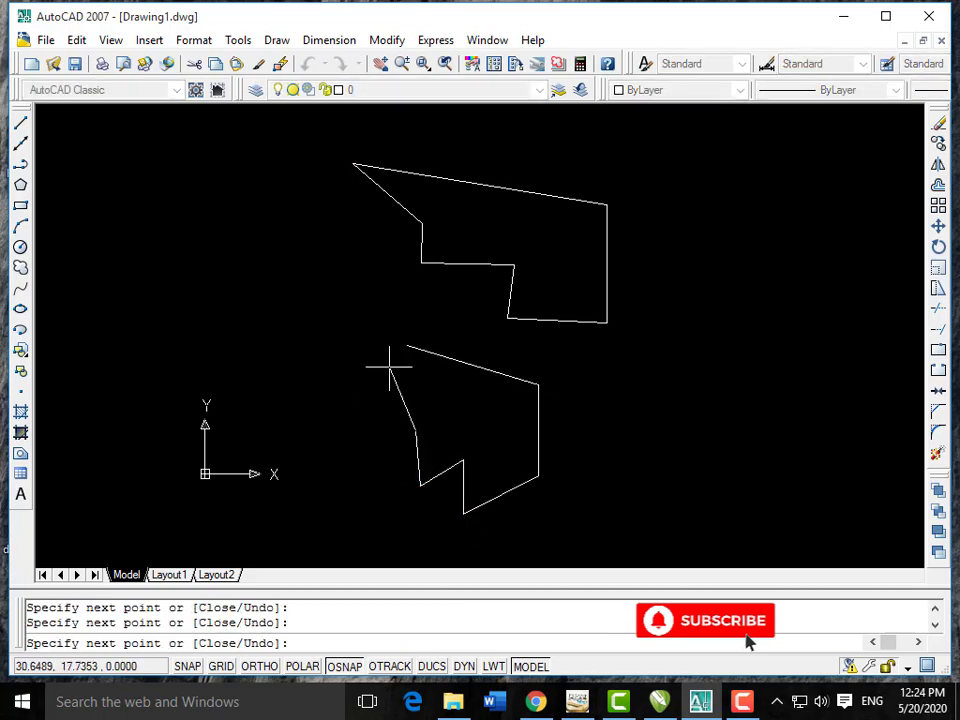
{"action": "left_click", "coordinate": [408, 345]}
{"action": "key", "text": "Escape"}
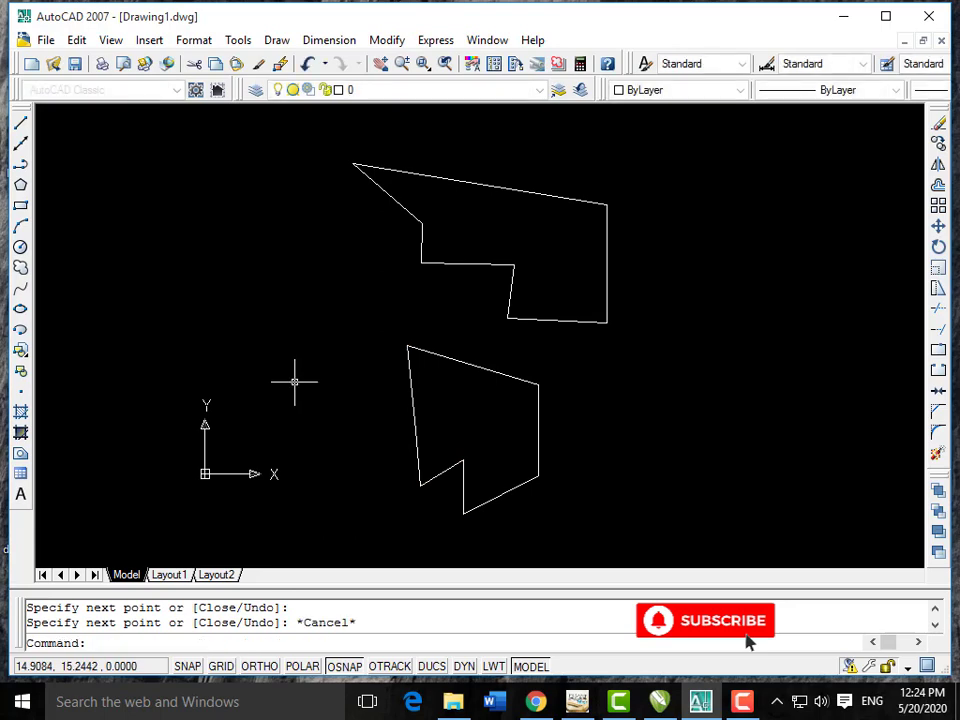
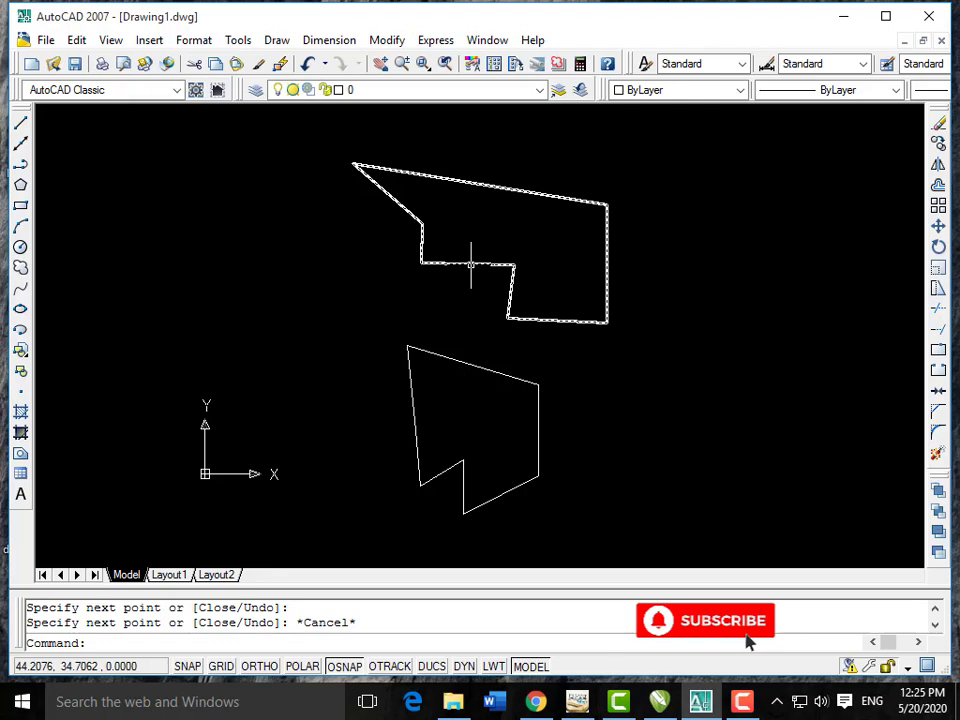
Draw an open five-segment zigzag polyline to the left of the seven-sided polyline outline.
{"action": "left_click", "coordinate": [20, 168]}
{"action": "left_click", "coordinate": [116, 160]}
{"action": "left_click", "coordinate": [286, 221]}
{"action": "left_click", "coordinate": [252, 305]}
{"action": "left_click", "coordinate": [210, 267]}
{"action": "left_click", "coordinate": [175, 330]}
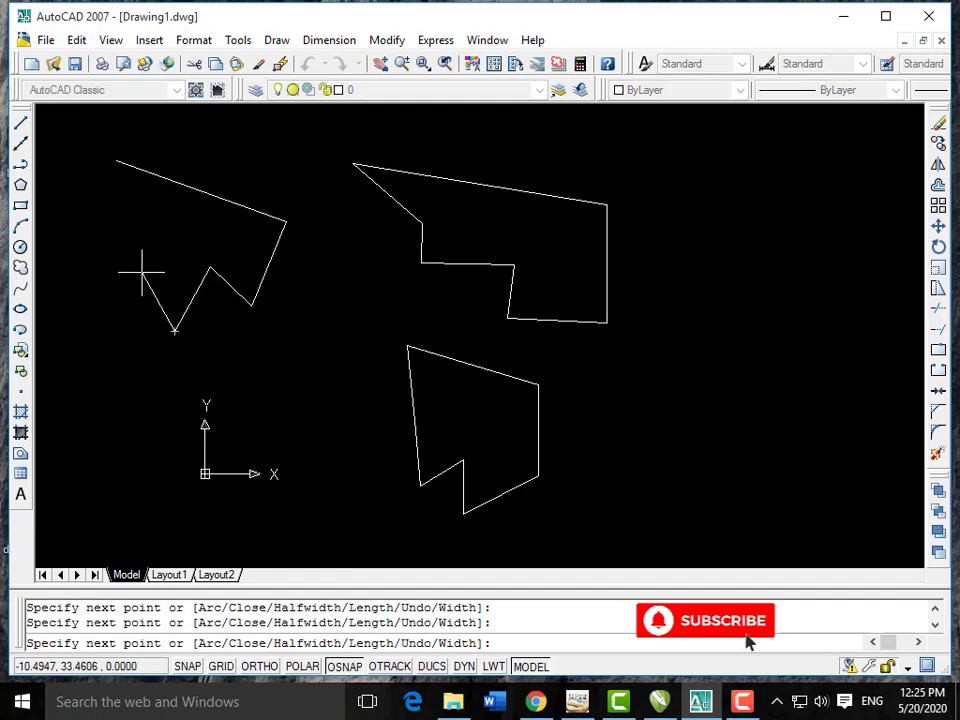
{"action": "left_click", "coordinate": [141, 272]}
{"action": "key", "text": "Escape"}
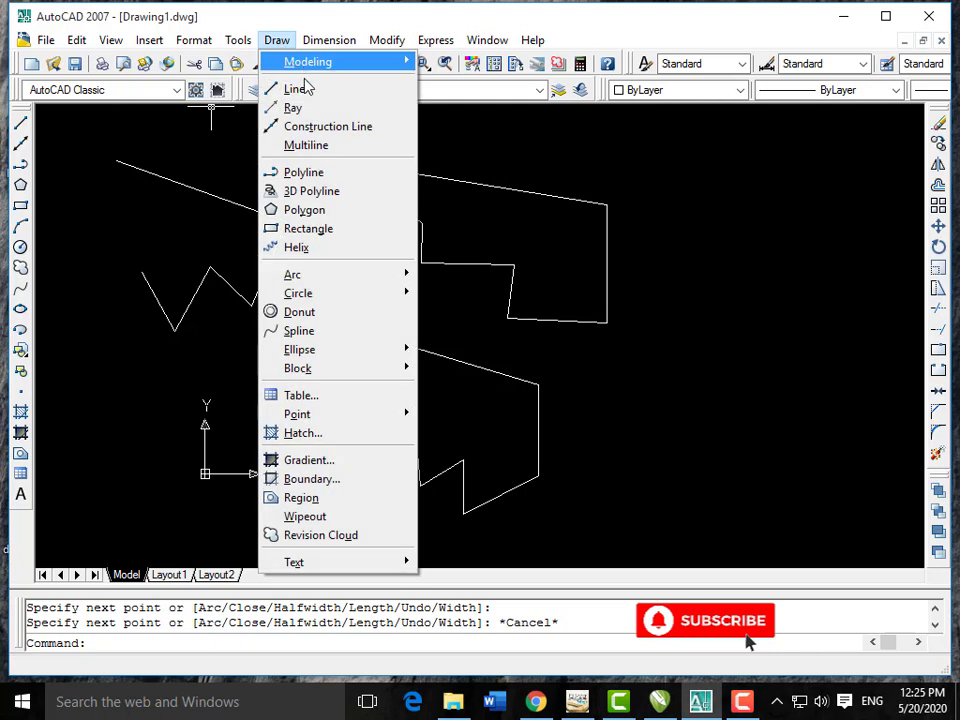
Draw an open four-segment zigzag polyline to the right of the two closed outlines.
{"action": "left_click", "coordinate": [322, 175]}
{"action": "left_click", "coordinate": [778, 208]}
{"action": "left_click", "coordinate": [855, 325]}
{"action": "left_click", "coordinate": [779, 389]}
{"action": "left_click", "coordinate": [717, 299]}
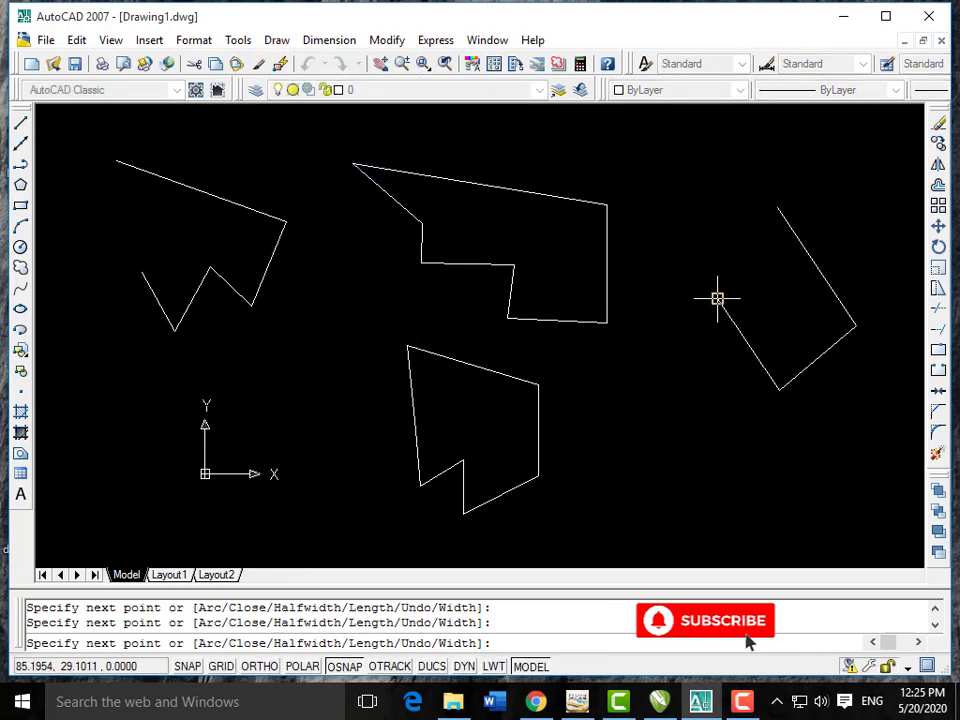
{"action": "left_click", "coordinate": [657, 408]}
{"action": "key", "text": "Escape"}
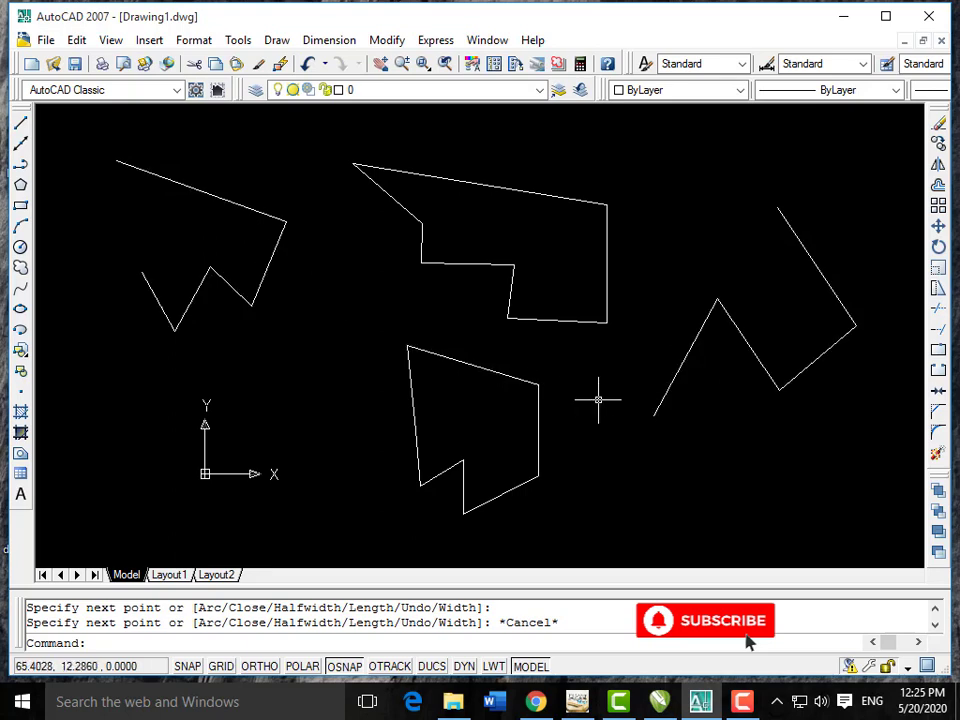
Select all four line and polyline shapes with a crossing window and erase them.
{"action": "scroll", "coordinate": [600, 397], "scroll_direction": "down", "scroll_amount": 2}
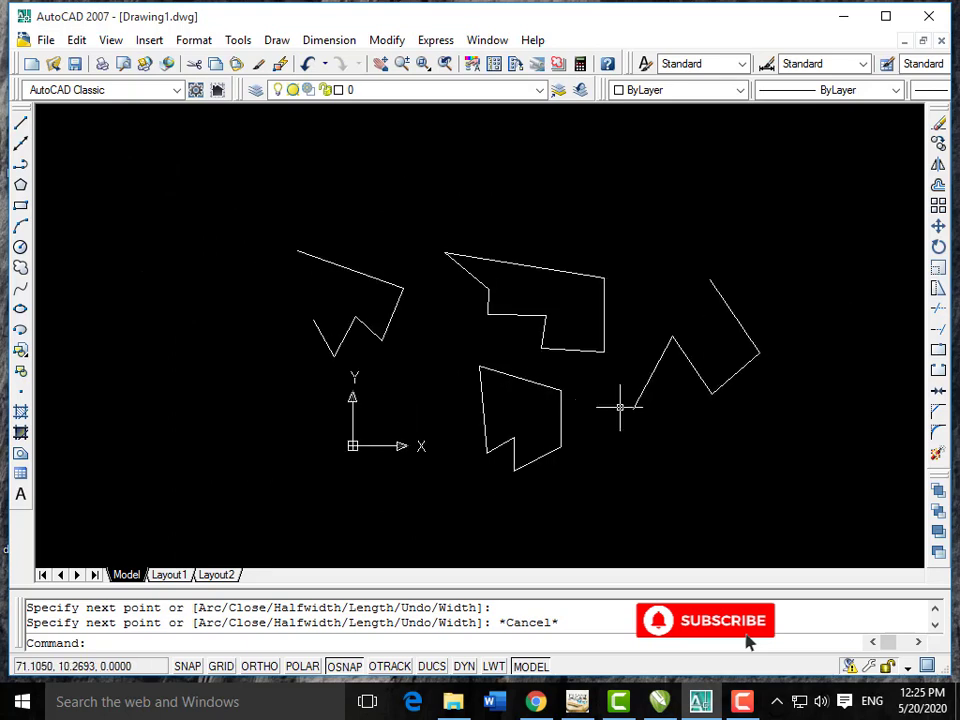
{"action": "left_click", "coordinate": [821, 206]}
{"action": "left_click", "coordinate": [215, 528]}
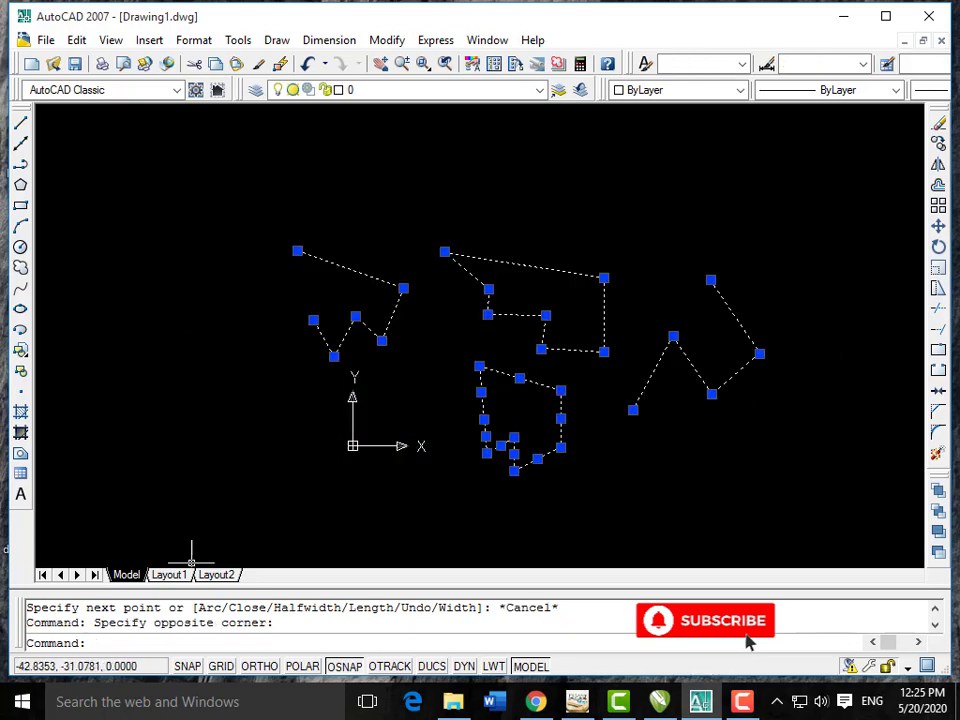
{"action": "key", "text": "Delete"}
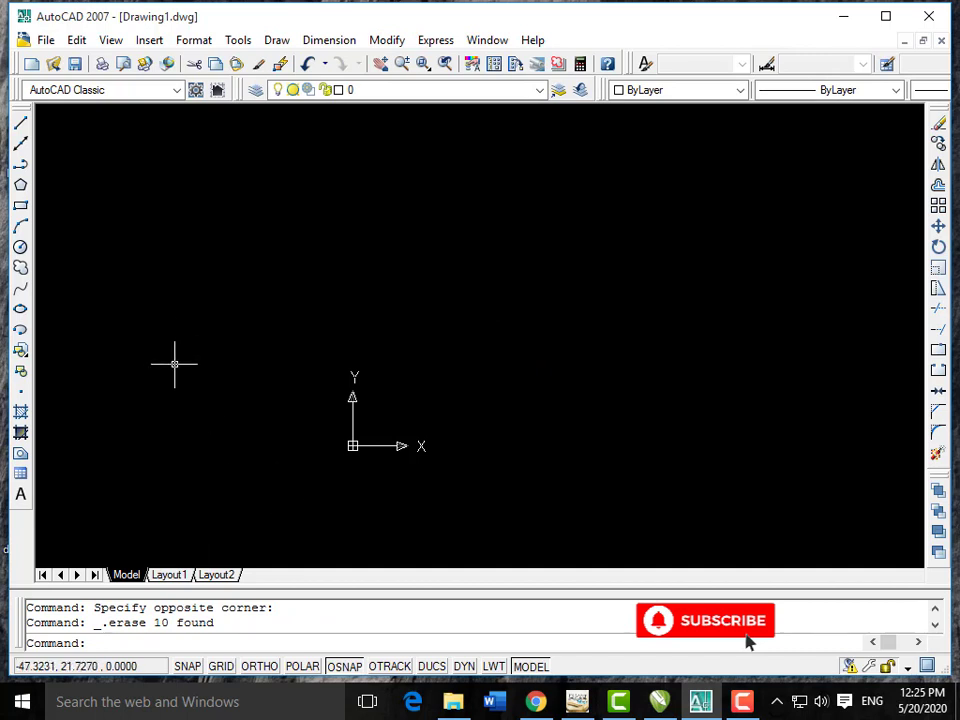
{"action": "left_click", "coordinate": [178, 184]}
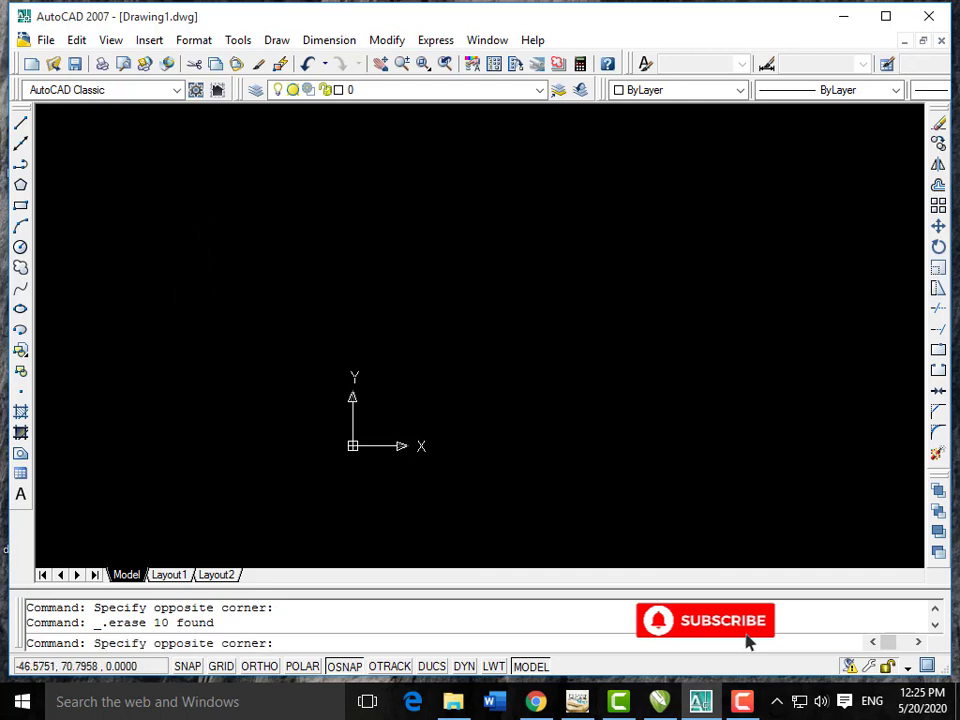
{"action": "left_click", "coordinate": [343, 296]}
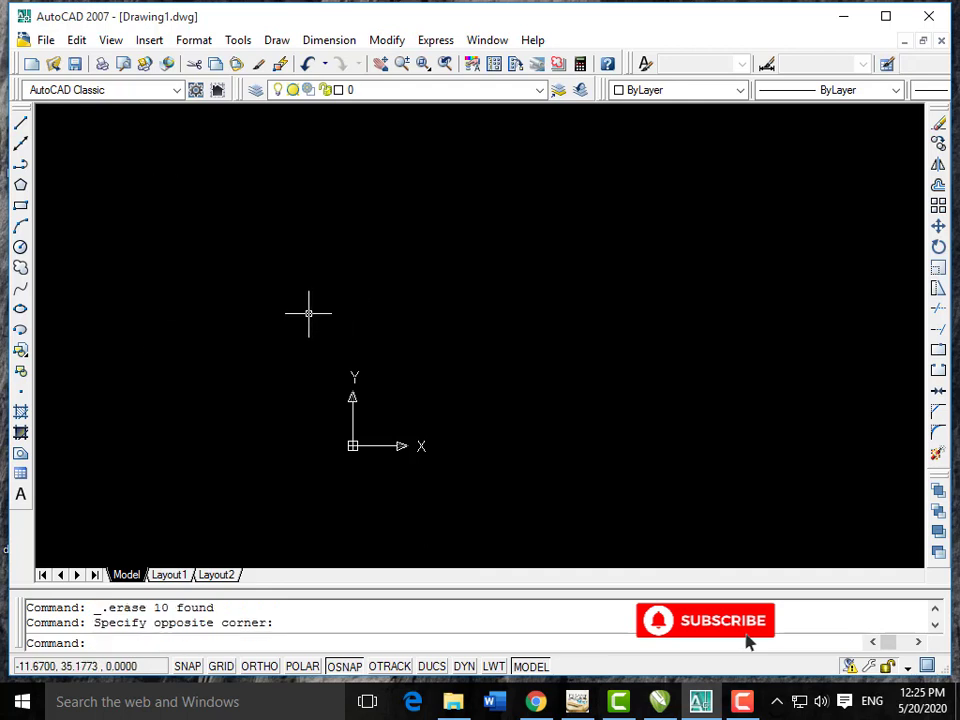
Draw a freehand open multiline of 14 segments winding above and around the UCS icon, keeping the current multiline settings.
{"action": "type", "text": "ML"}
{"action": "key", "text": "Return"}
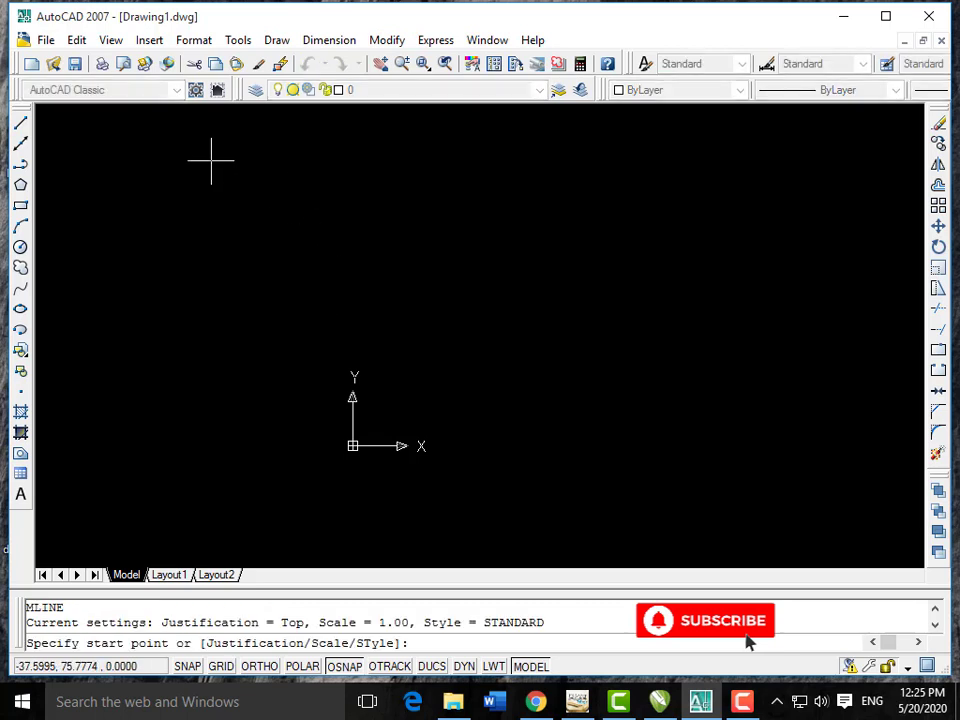
{"action": "left_click", "coordinate": [211, 161]}
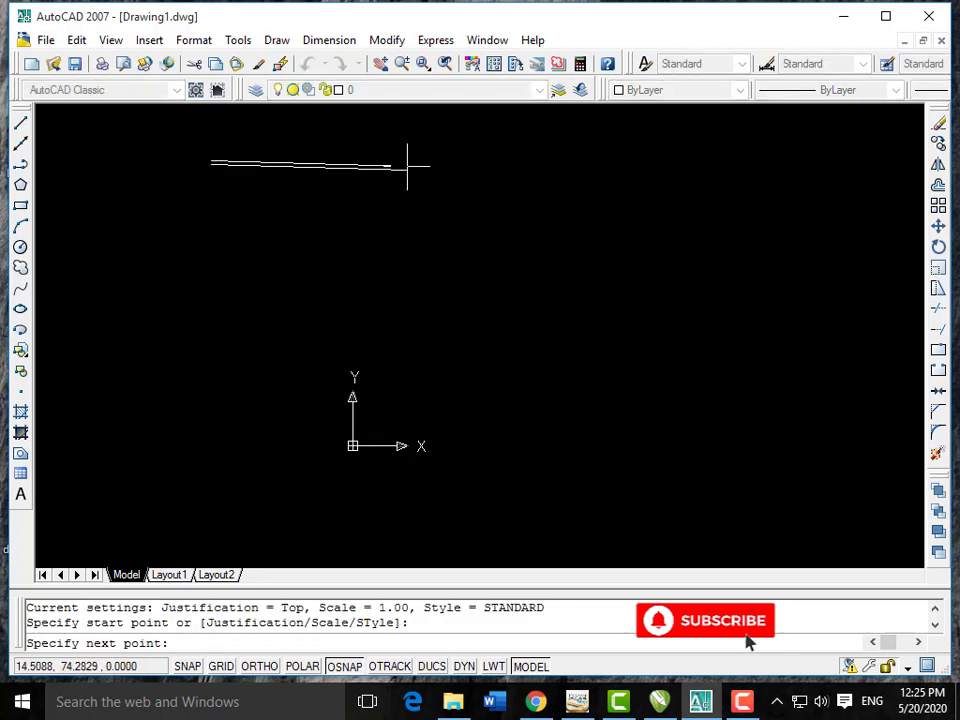
{"action": "left_click", "coordinate": [411, 162]}
{"action": "left_click", "coordinate": [433, 286]}
{"action": "left_click", "coordinate": [322, 286]}
{"action": "left_click", "coordinate": [318, 236]}
{"action": "left_click", "coordinate": [230, 280]}
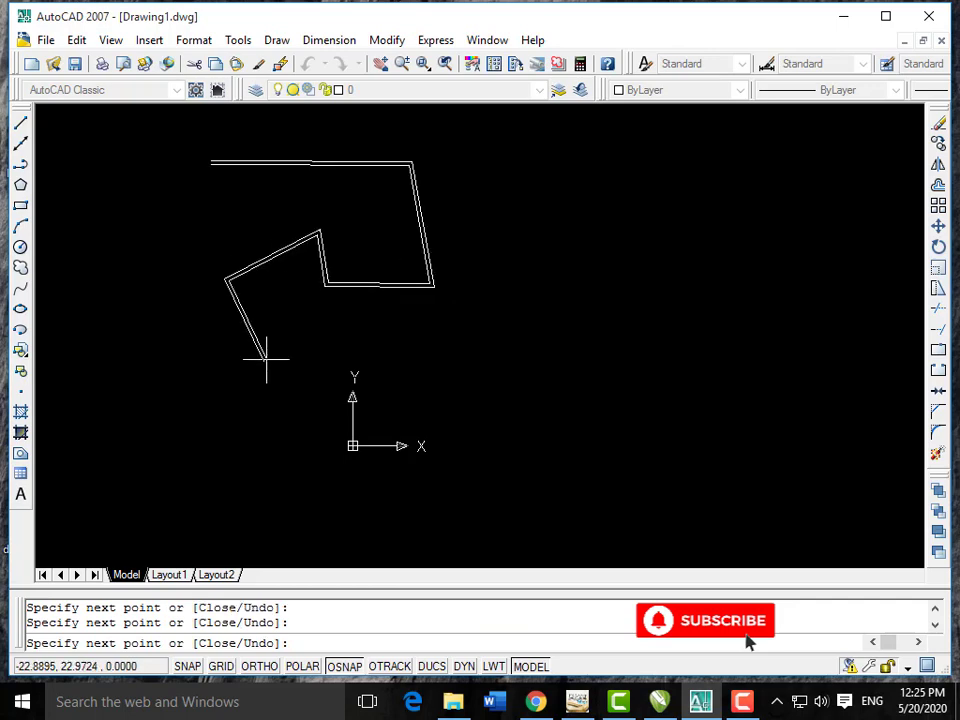
{"action": "left_click", "coordinate": [265, 358]}
{"action": "left_click", "coordinate": [385, 354]}
{"action": "left_click", "coordinate": [453, 325]}
{"action": "left_click", "coordinate": [522, 404]}
{"action": "left_click", "coordinate": [590, 340]}
{"action": "left_click", "coordinate": [612, 260]}
{"action": "left_click", "coordinate": [559, 192]}
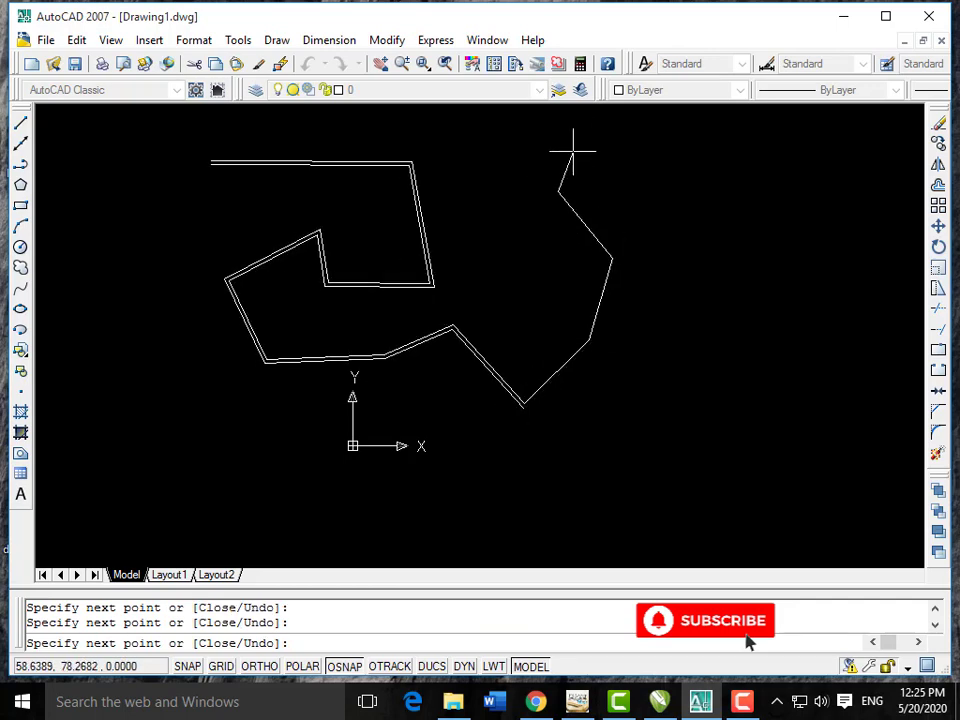
{"action": "left_click", "coordinate": [588, 142]}
{"action": "left_click", "coordinate": [703, 209]}
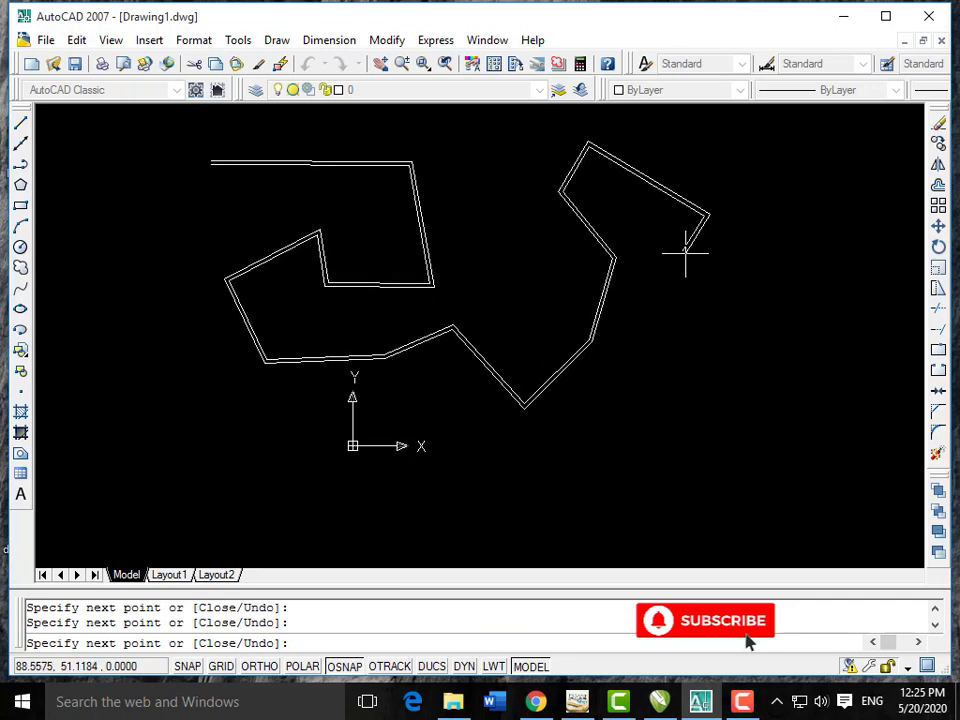
{"action": "key", "text": "Escape"}
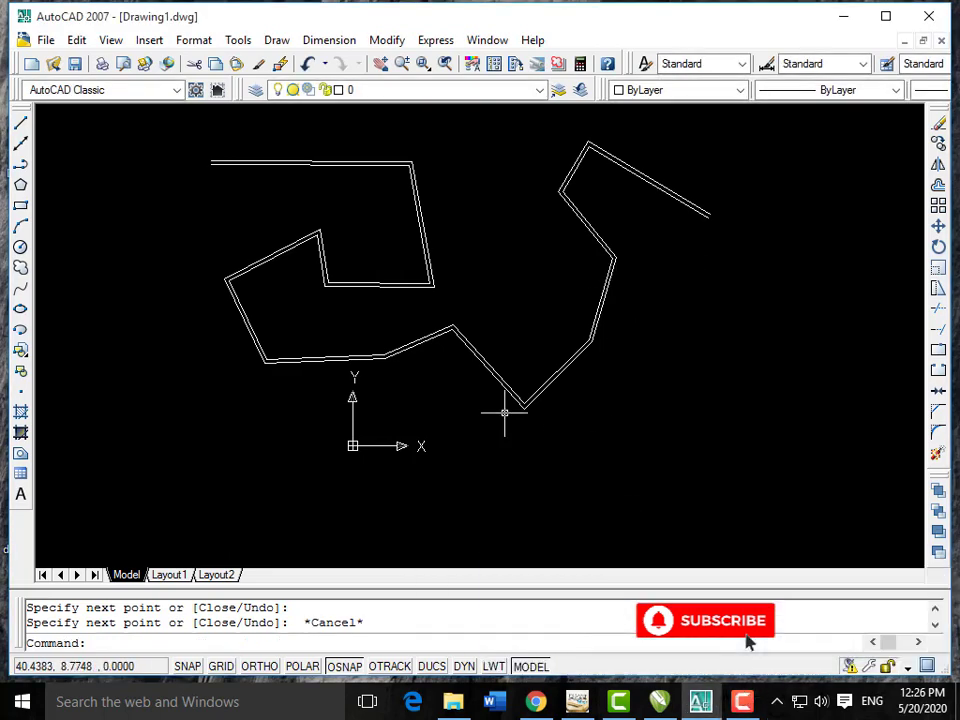
Select the whole winding multiline with a window and erase it.
{"action": "left_click", "coordinate": [165, 118]}
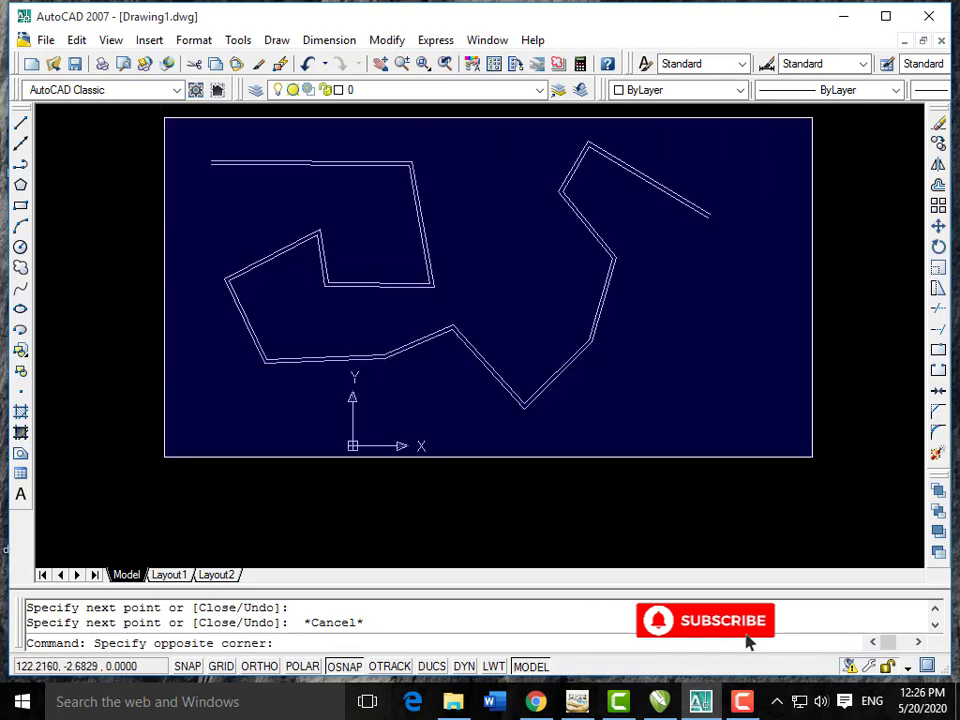
{"action": "left_click", "coordinate": [812, 456]}
{"action": "key", "text": "Delete"}
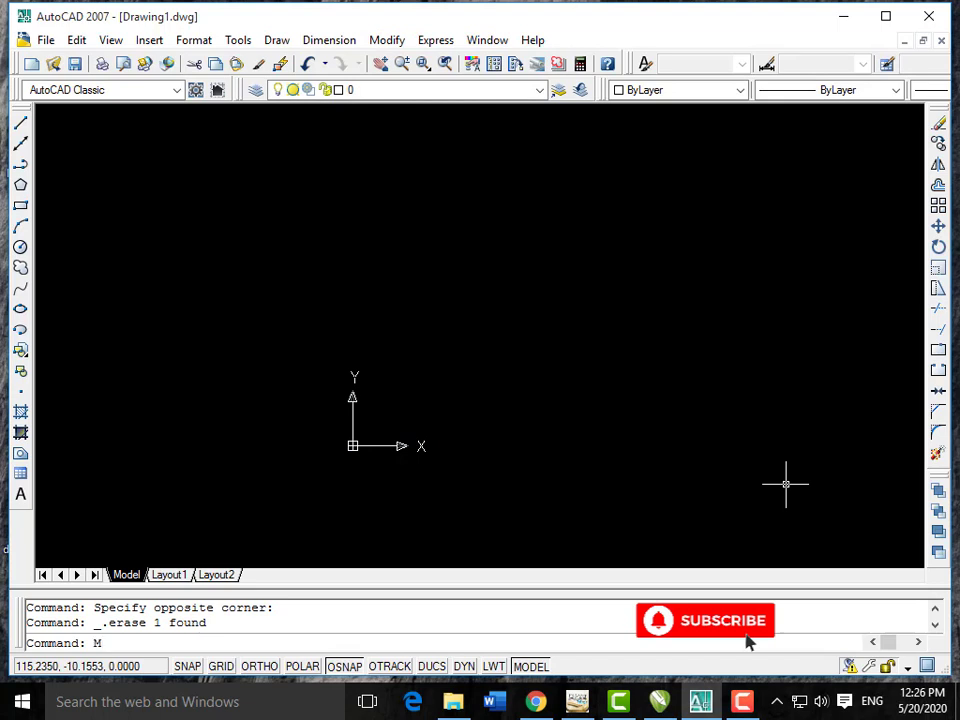
Open the multiline style manager with the MLSTYLE command.
{"action": "type", "text": "MLSTYLE"}
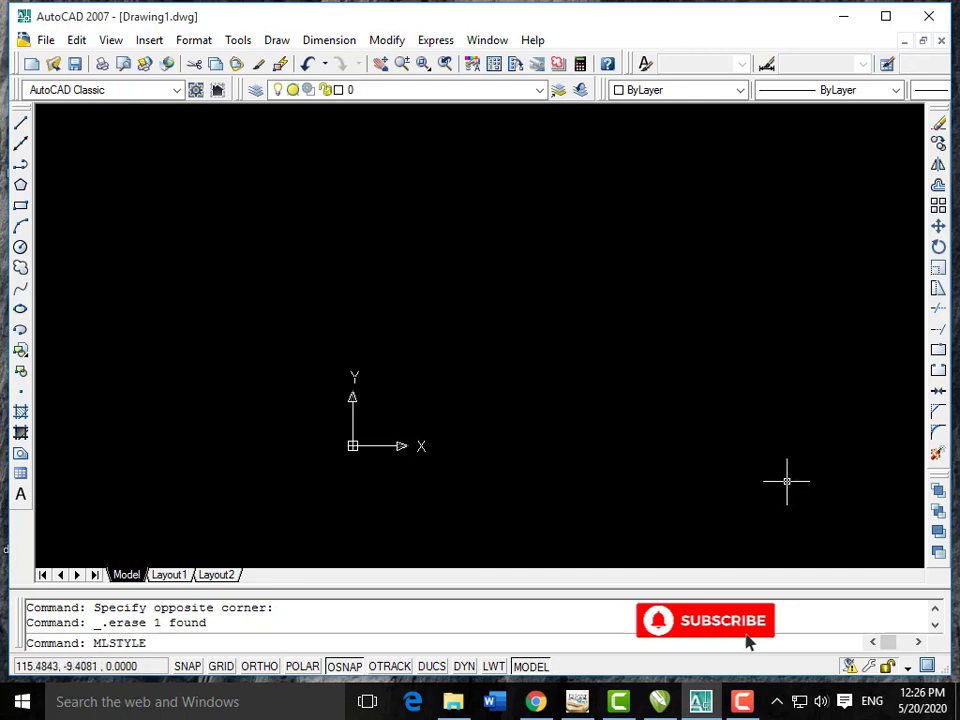
{"action": "key", "text": "Return"}
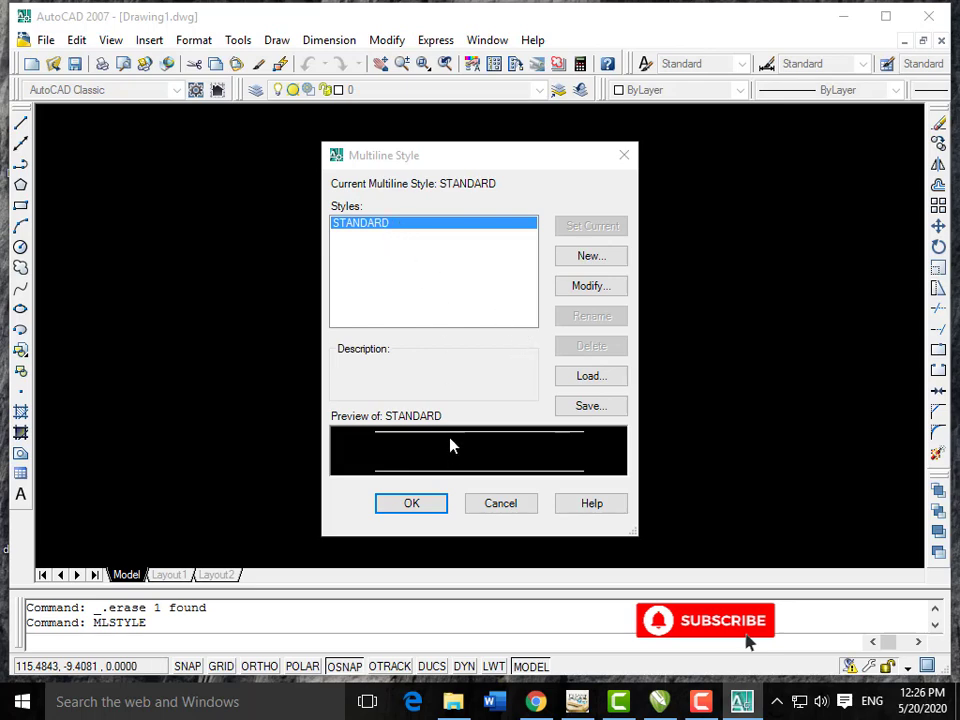
{"action": "left_click", "coordinate": [586, 258]}
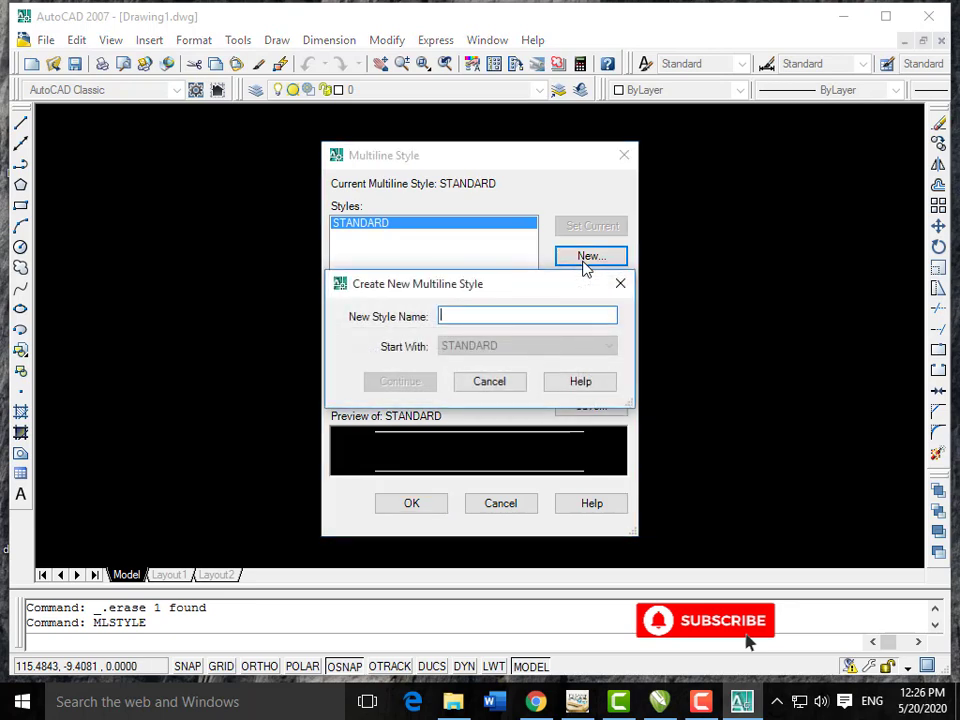
{"action": "left_click", "coordinate": [490, 383]}
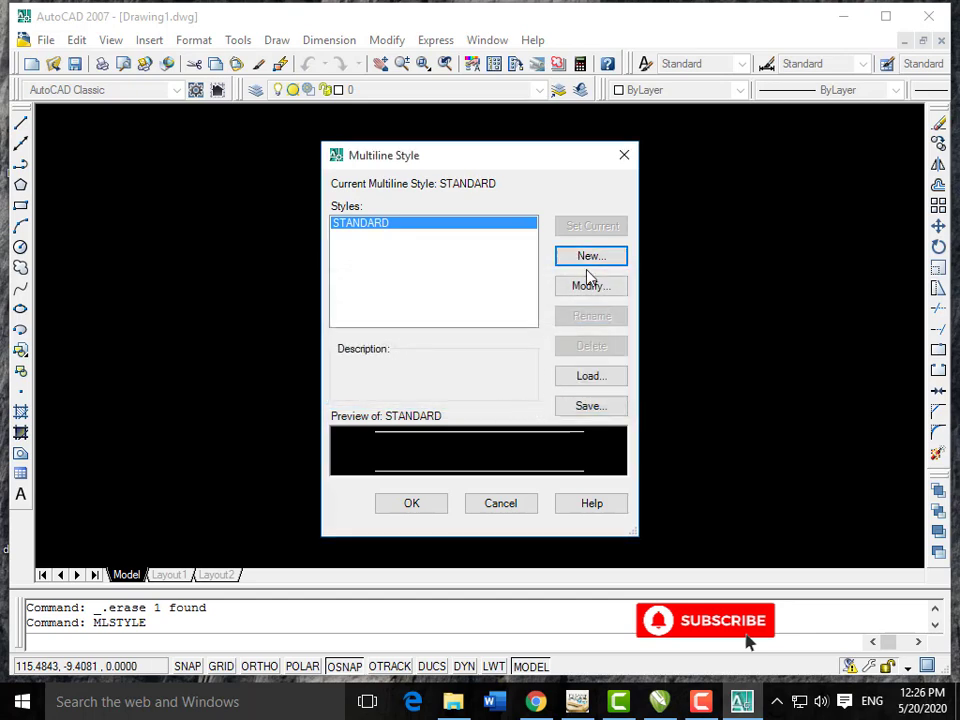
{"action": "left_click", "coordinate": [591, 386]}
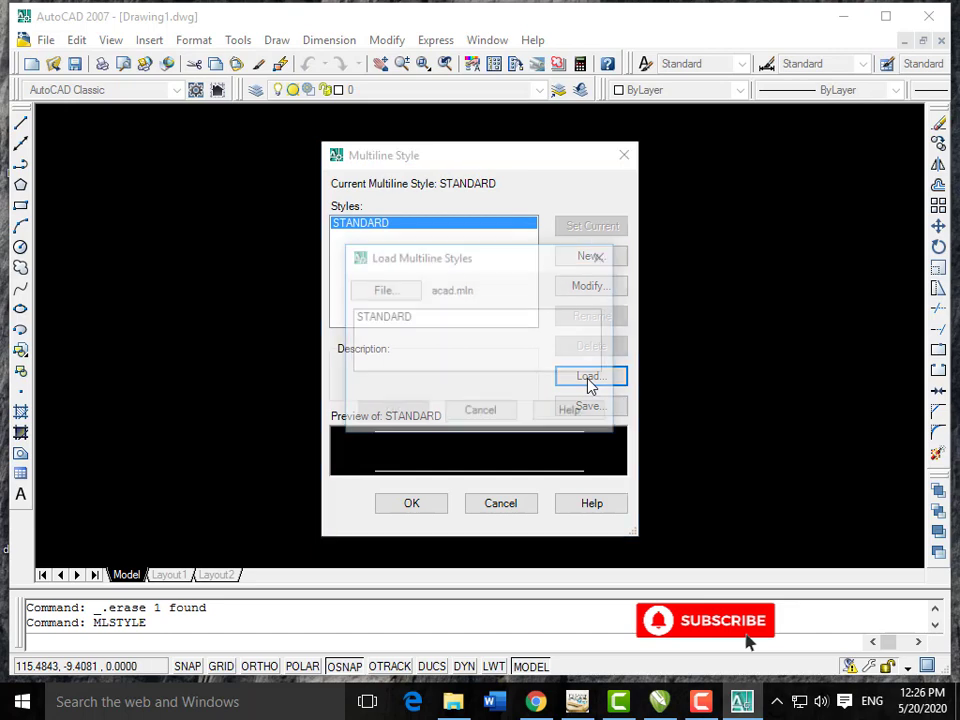
{"action": "left_click", "coordinate": [402, 323]}
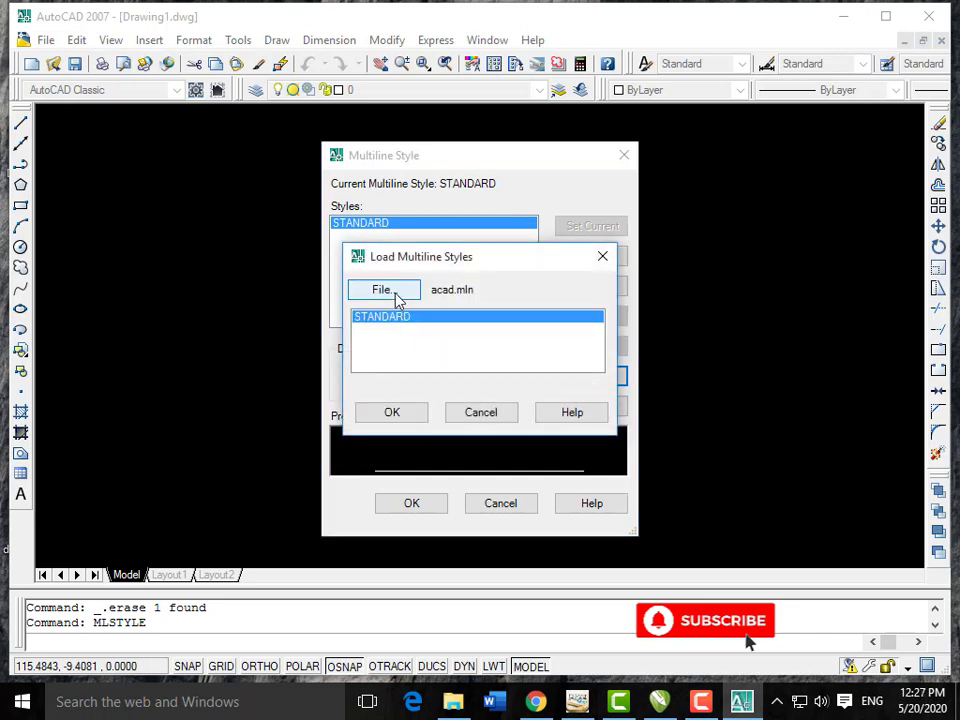
{"action": "left_click", "coordinate": [398, 300]}
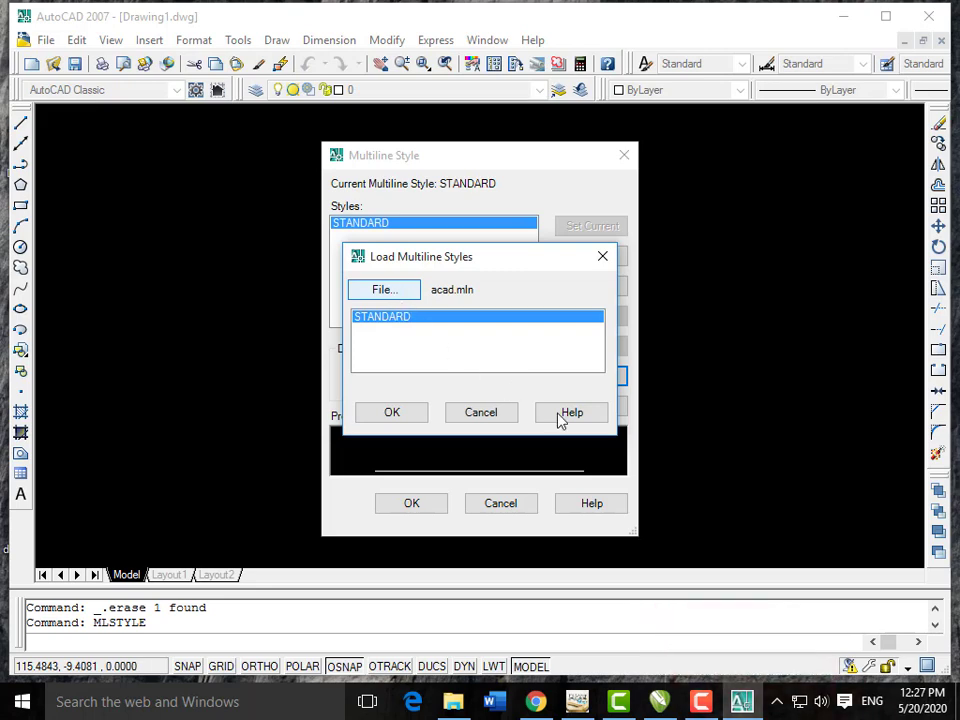
{"action": "mouse_move", "coordinate": [706, 700]}
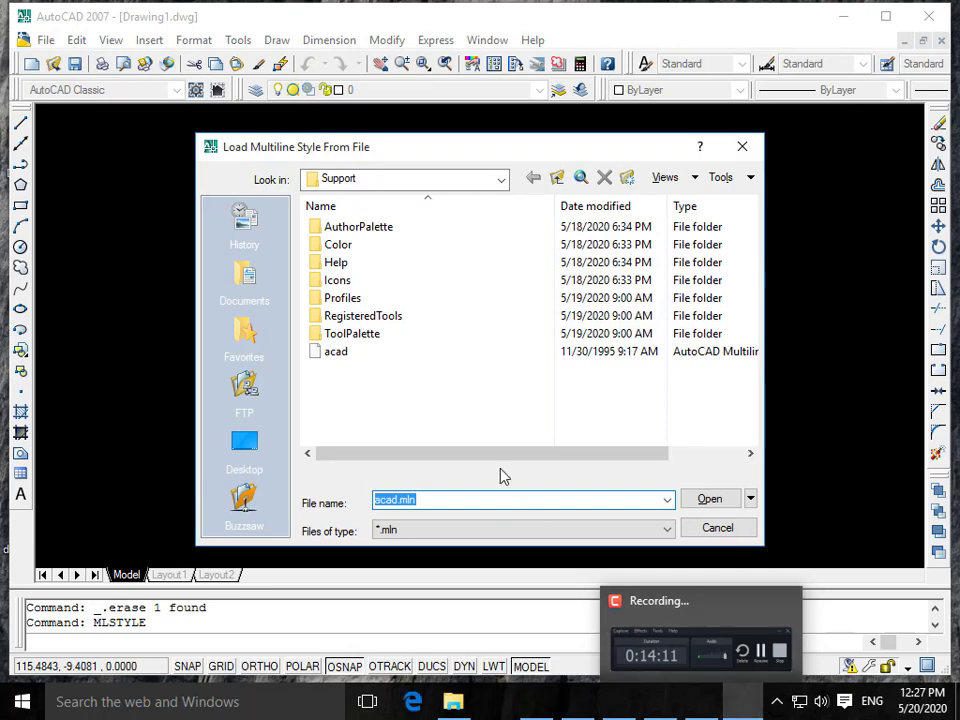
{"action": "left_click", "coordinate": [716, 529]}
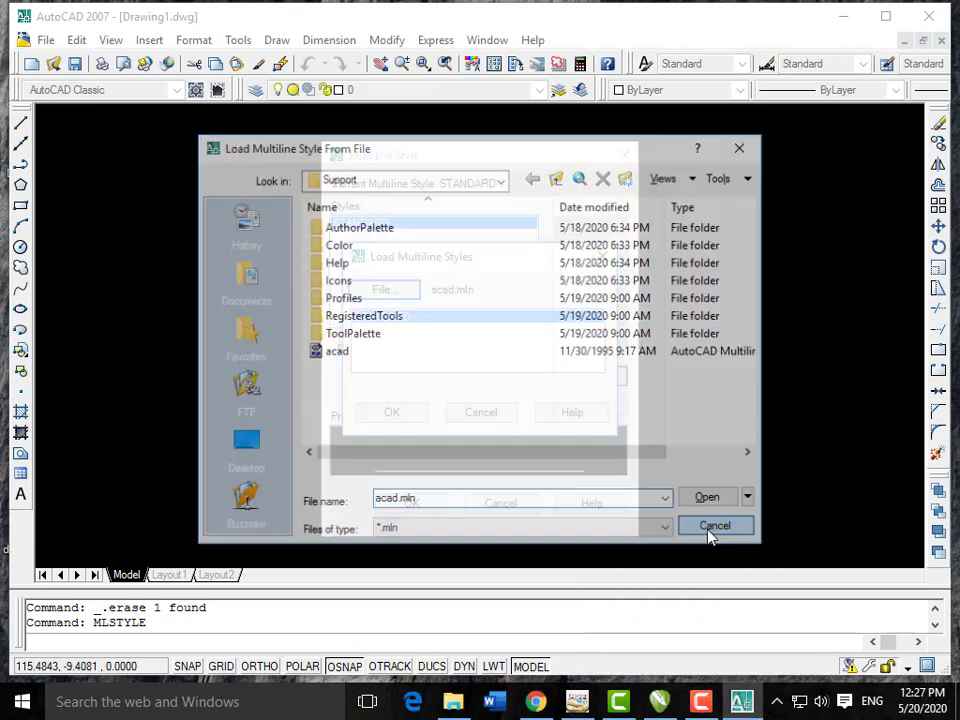
{"action": "left_click", "coordinate": [703, 698]}
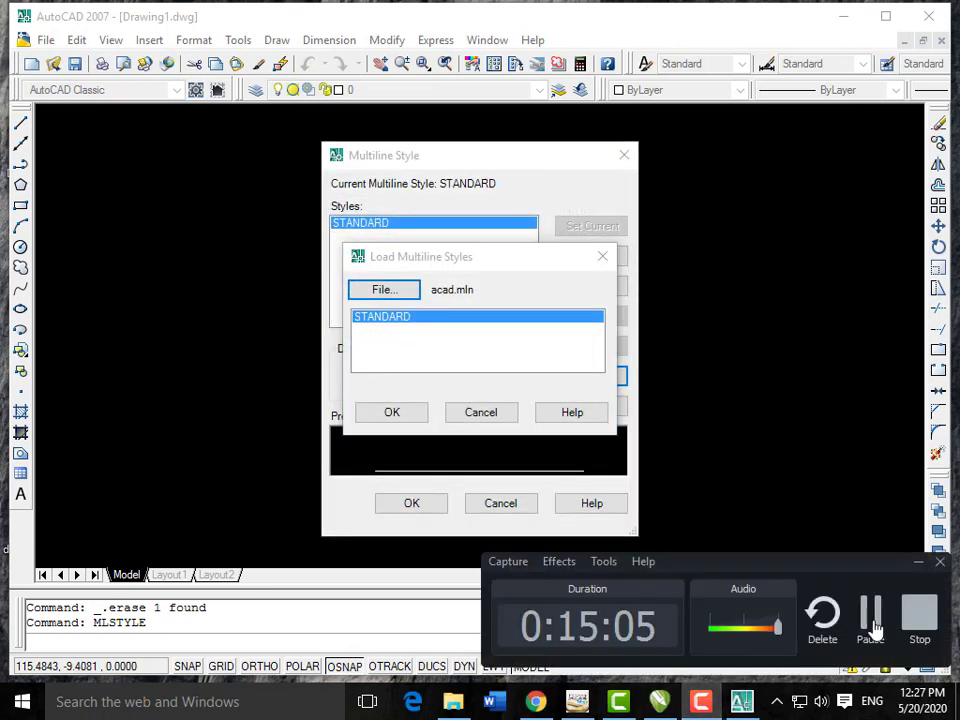
{"action": "left_click", "coordinate": [872, 626]}
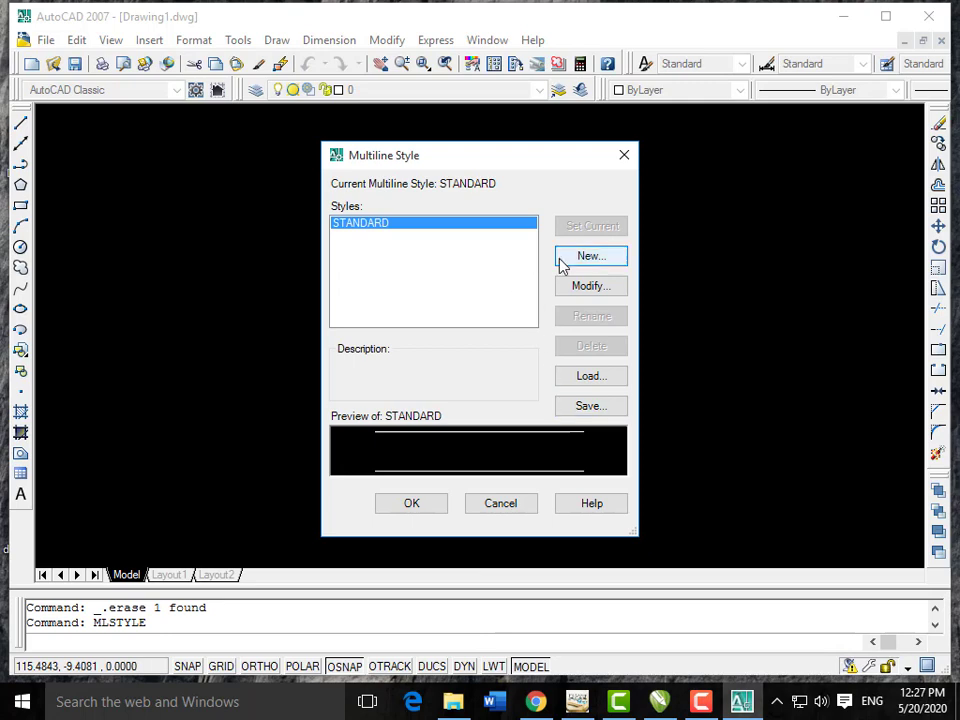
Create a new multiline style named ONE based on STANDARD, keeping the style preview uncovered.
{"action": "left_click", "coordinate": [593, 260]}
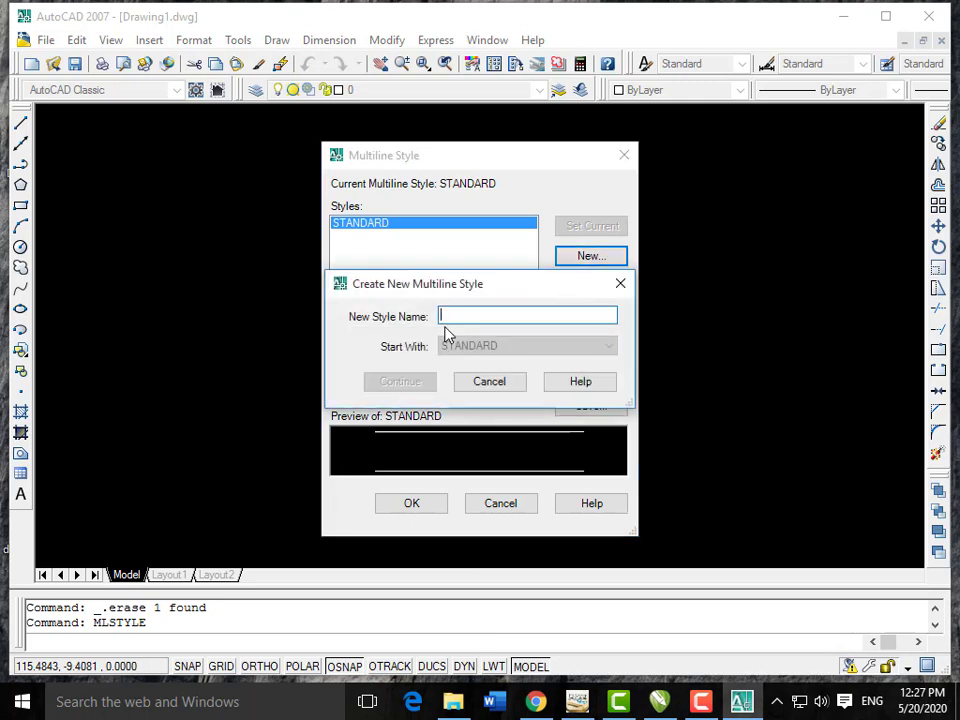
{"action": "type", "text": "ONE"}
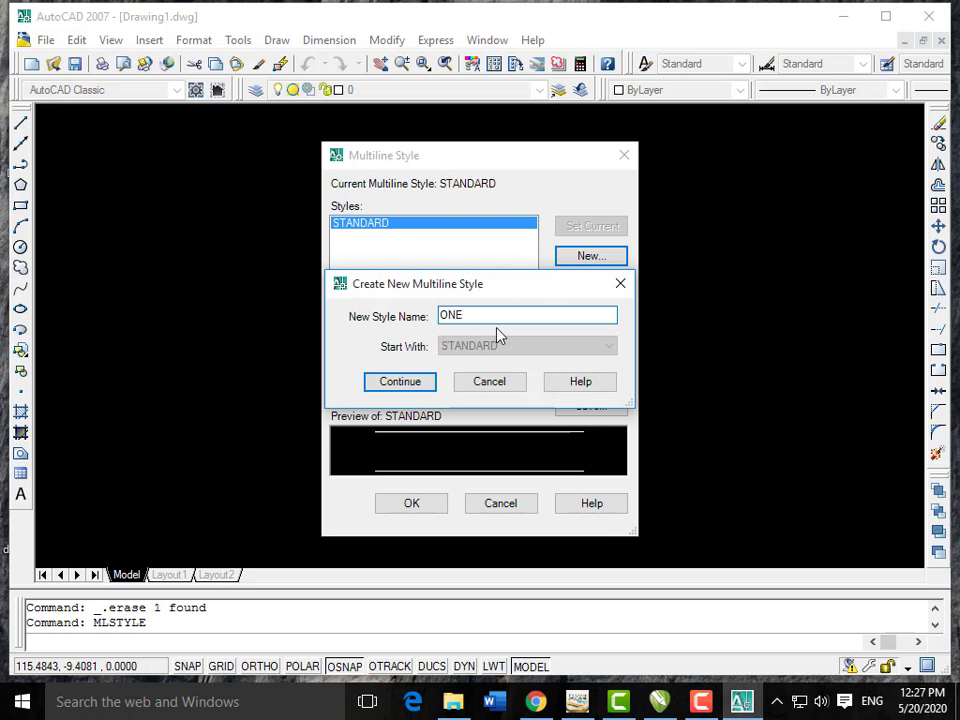
{"action": "left_click", "coordinate": [434, 382]}
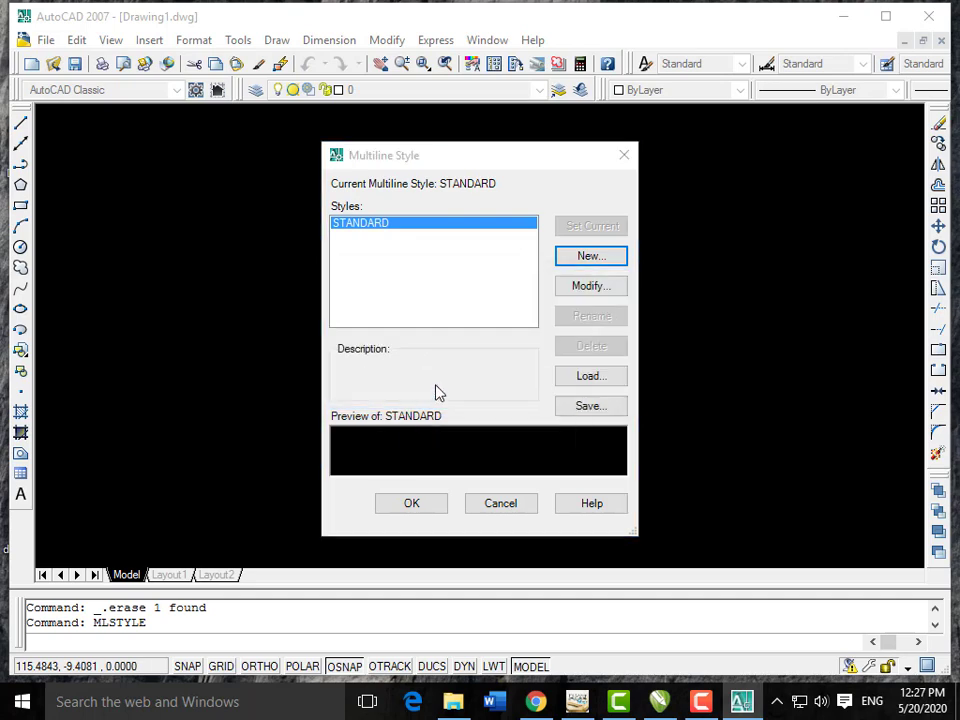
{"action": "left_click_drag", "start_coordinate": [435, 178], "coordinate": [424, 31]}
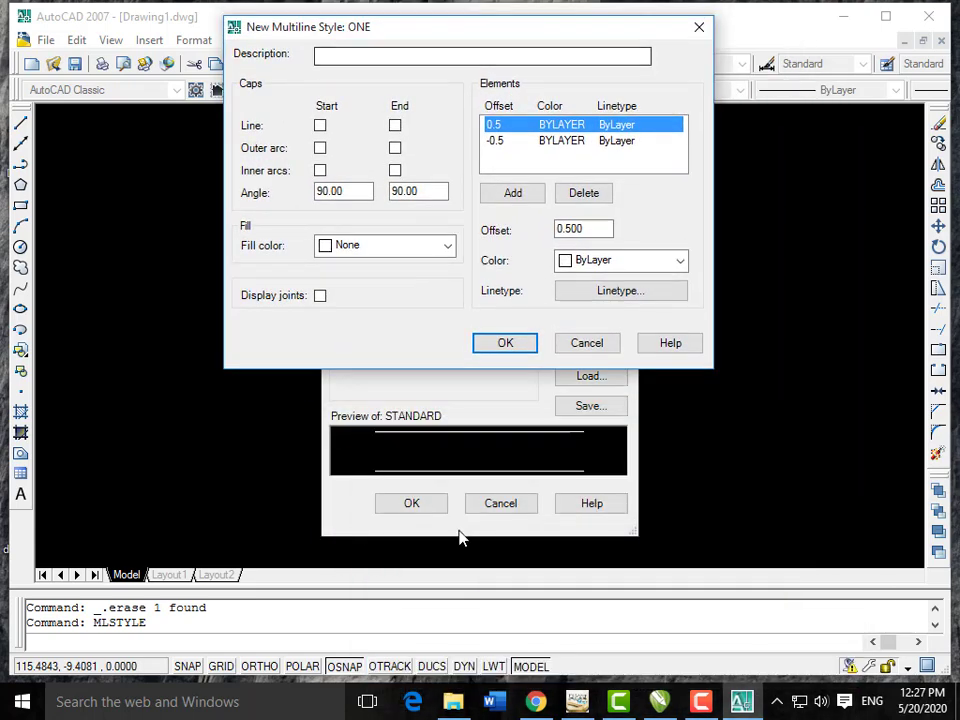
Try line caps on style ONE, then replace them with outer arc caps at both the start and the end.
{"action": "left_click", "coordinate": [320, 126]}
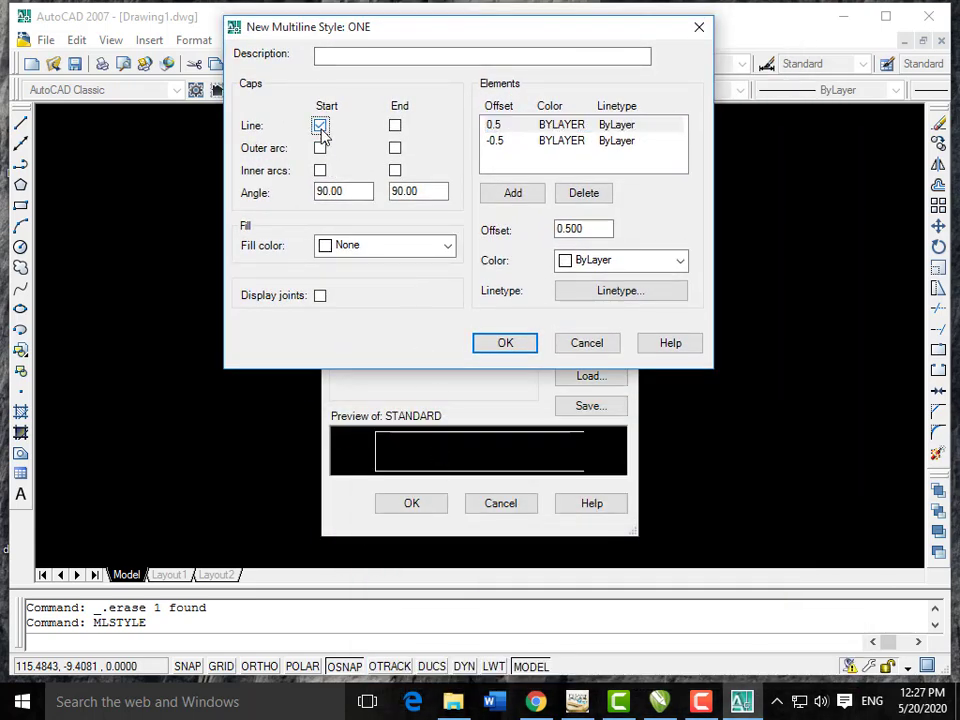
{"action": "left_click", "coordinate": [395, 126]}
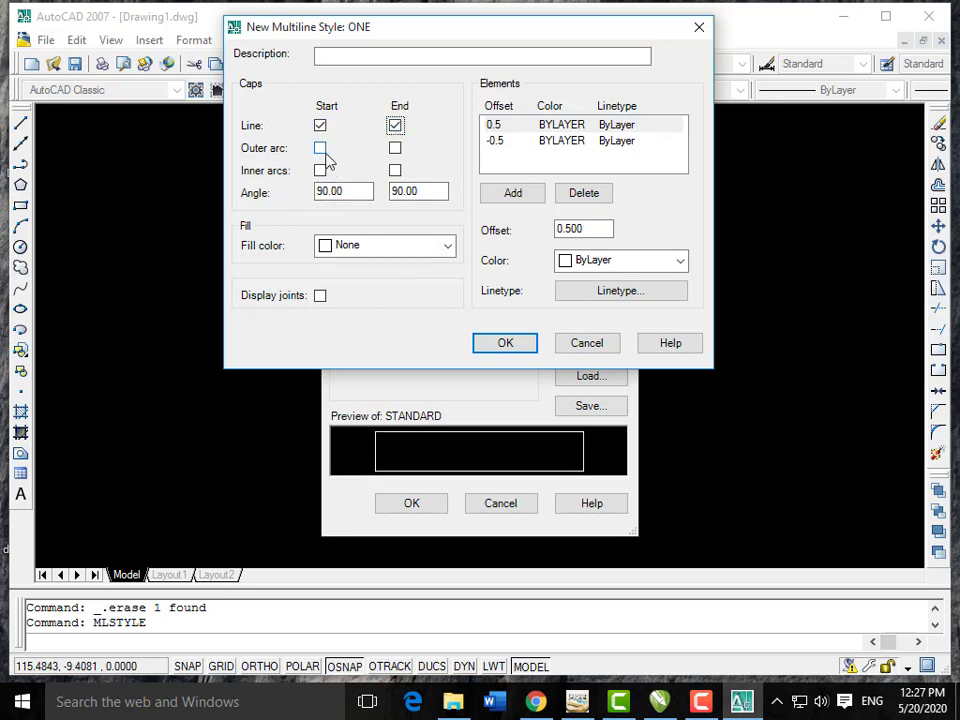
{"action": "left_click", "coordinate": [320, 148]}
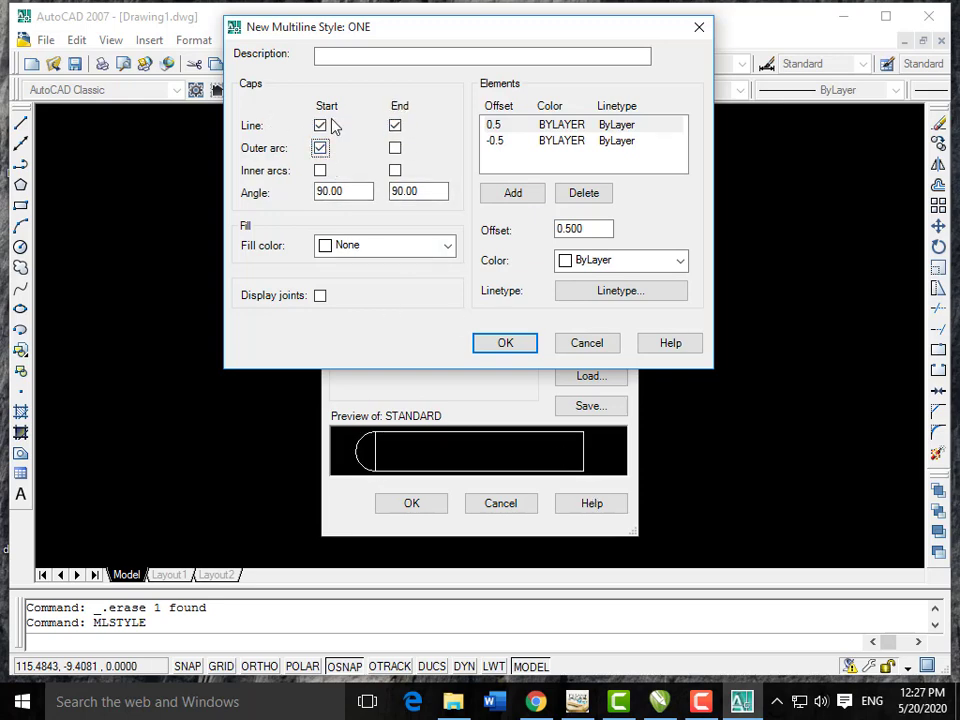
{"action": "left_click", "coordinate": [320, 125]}
{"action": "left_click", "coordinate": [395, 127]}
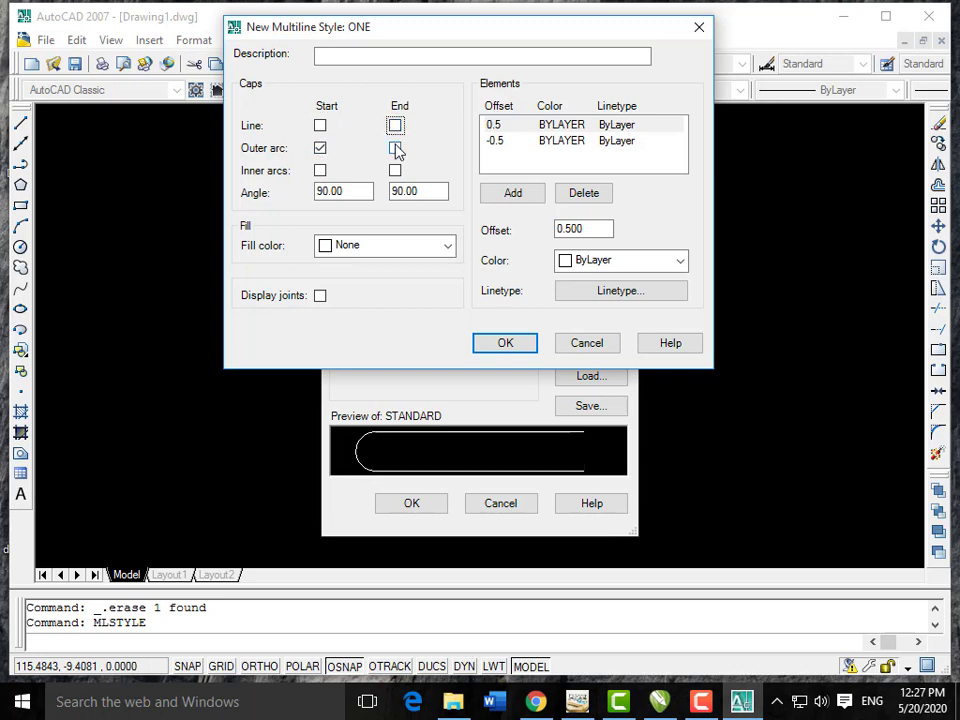
{"action": "left_click", "coordinate": [395, 149]}
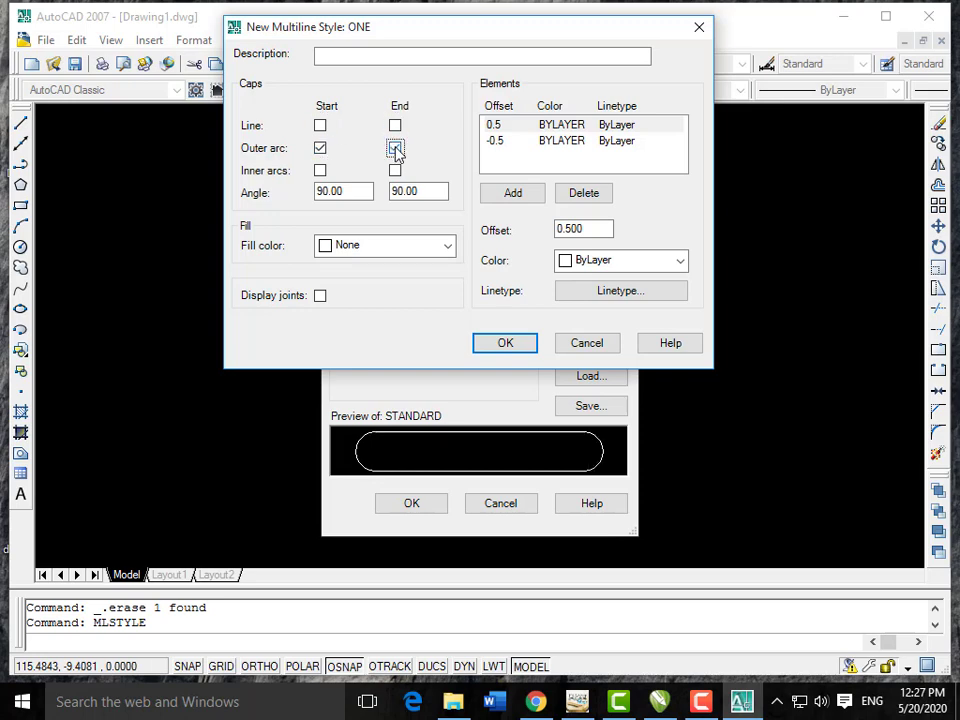
{"action": "left_click", "coordinate": [395, 149]}
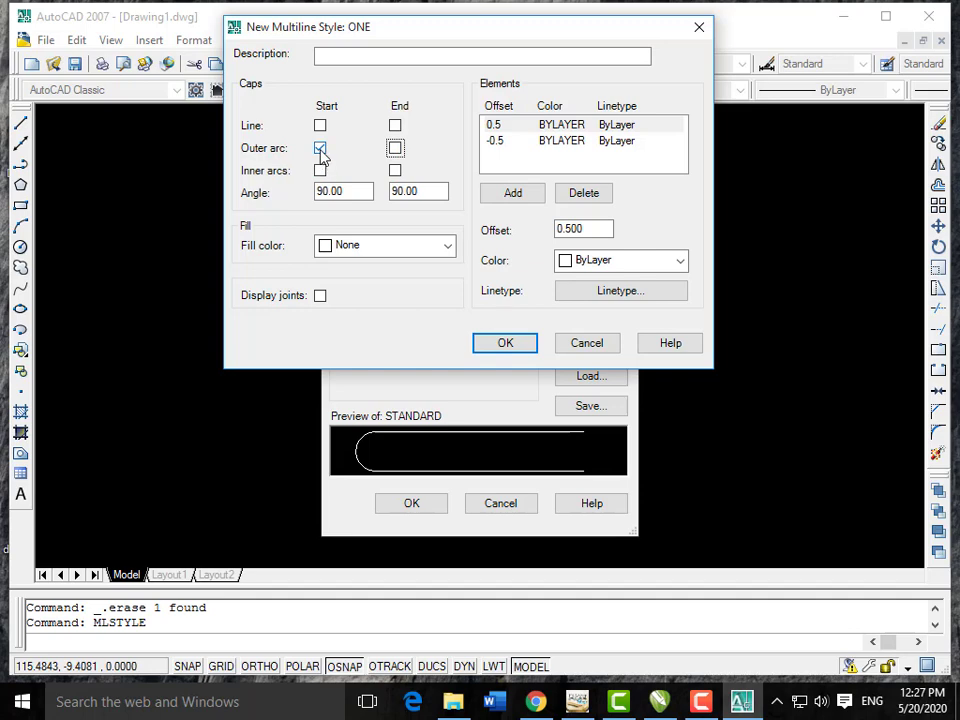
{"action": "left_click", "coordinate": [320, 148]}
{"action": "left_click", "coordinate": [320, 148]}
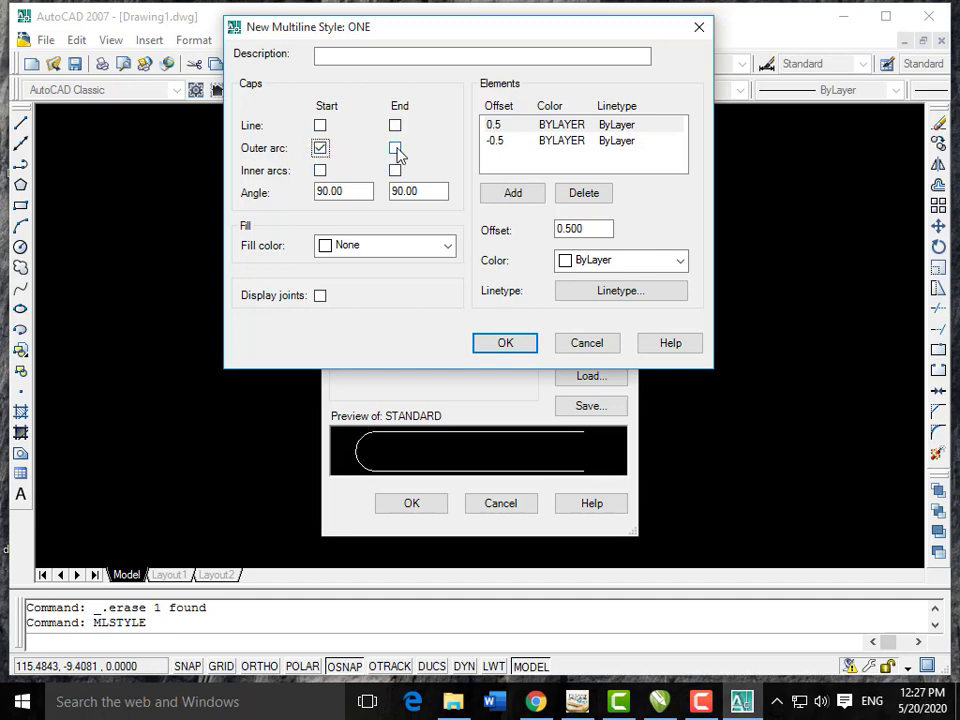
{"action": "left_click", "coordinate": [395, 148]}
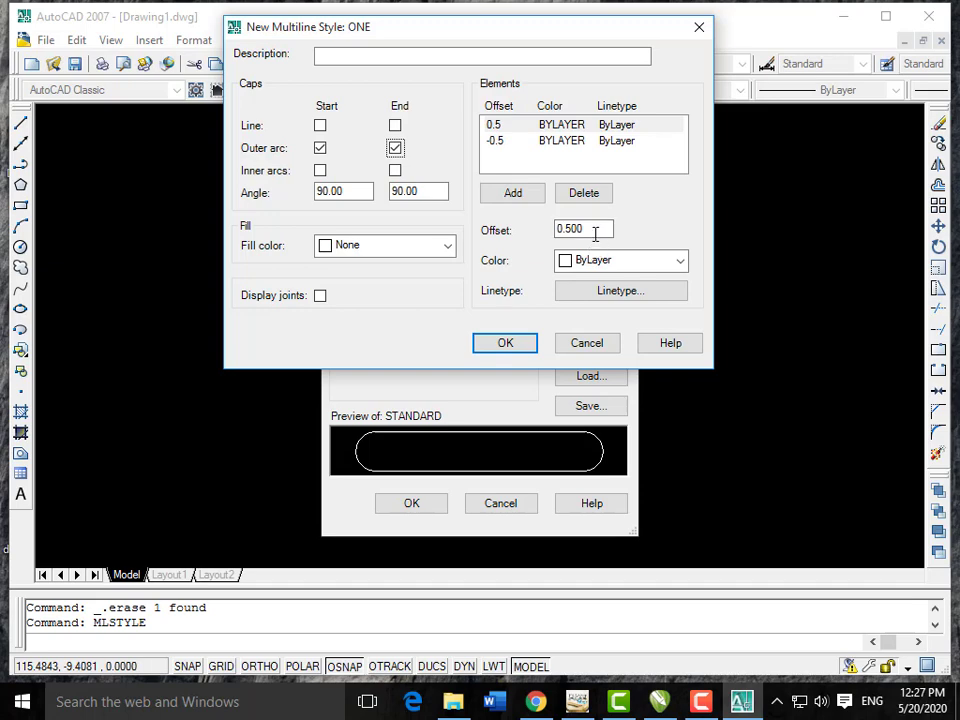
Set the first element of style ONE to an offset of 4 and the colour Red.
{"action": "left_click_drag", "start_coordinate": [595, 233], "coordinate": [543, 229]}
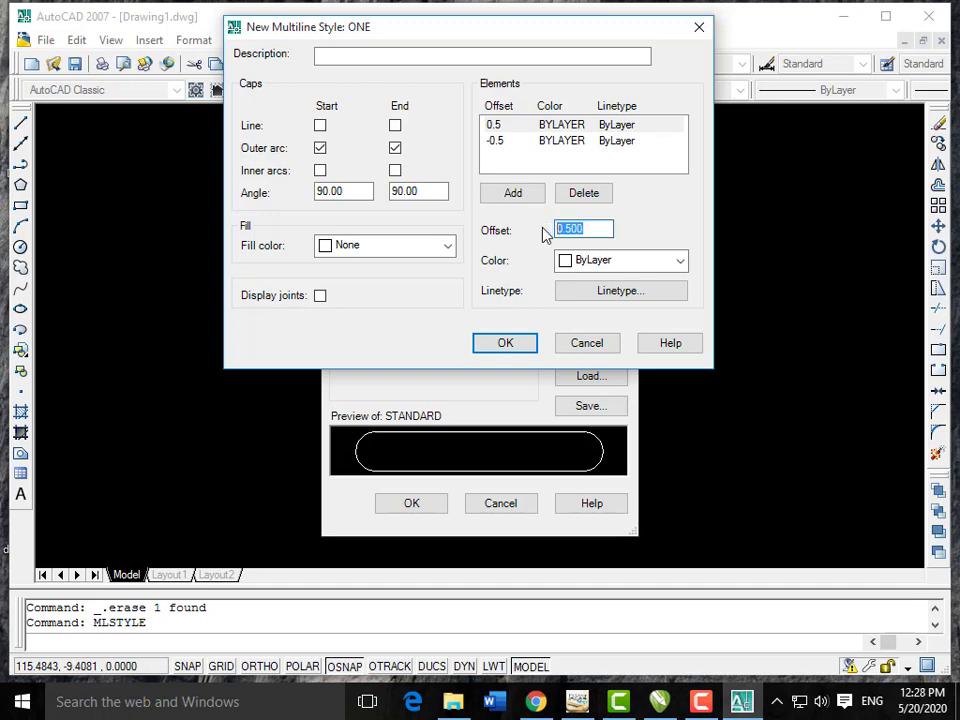
{"action": "type", "text": "4"}
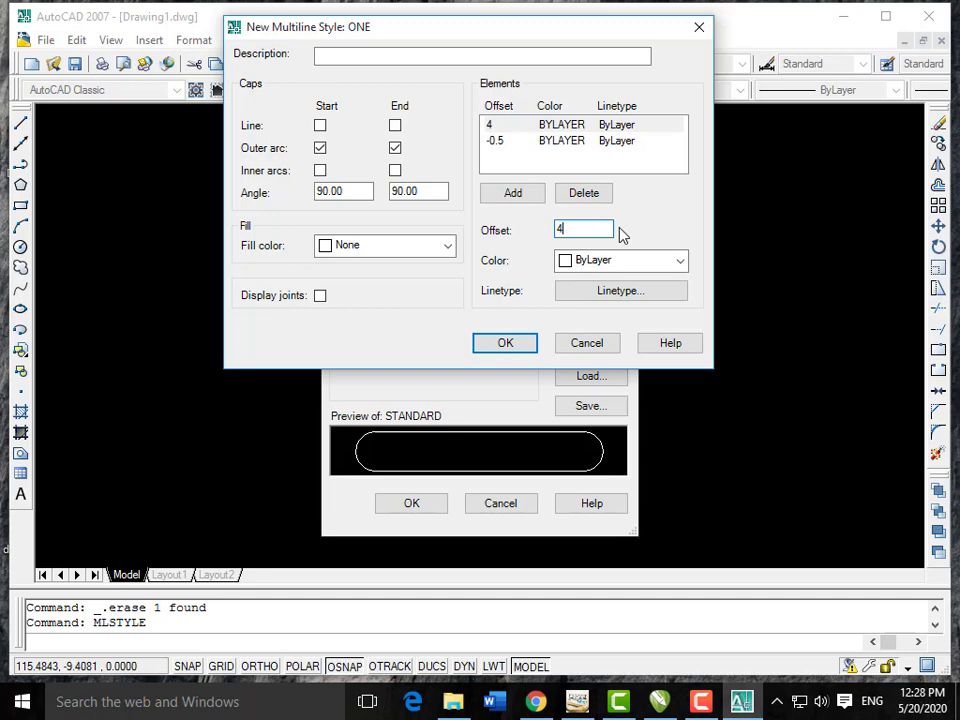
{"action": "left_click", "coordinate": [680, 262]}
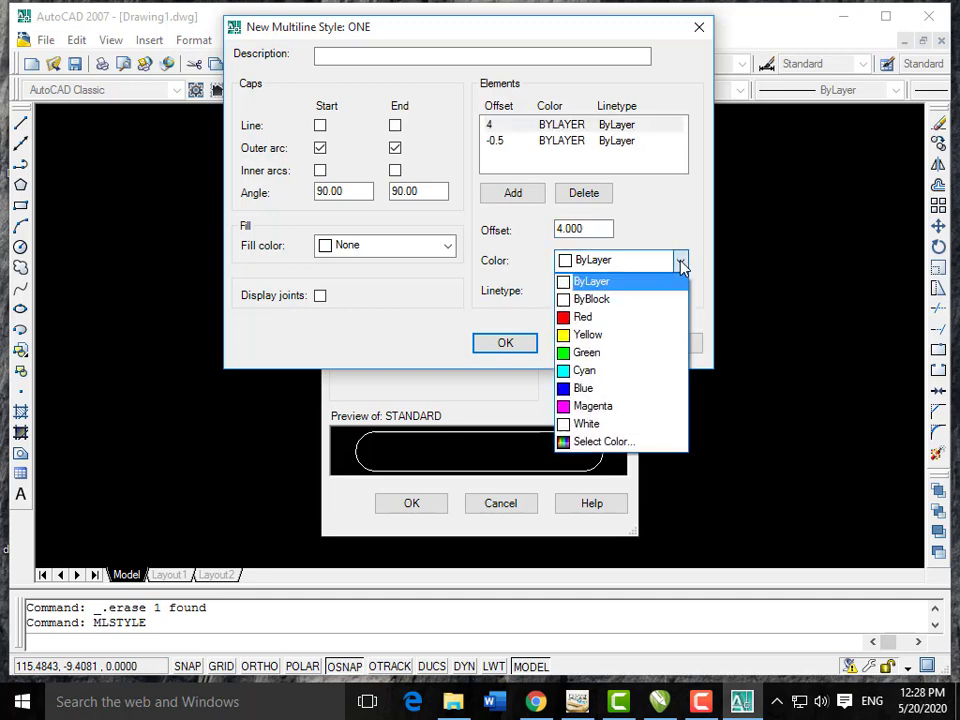
{"action": "left_click", "coordinate": [636, 318]}
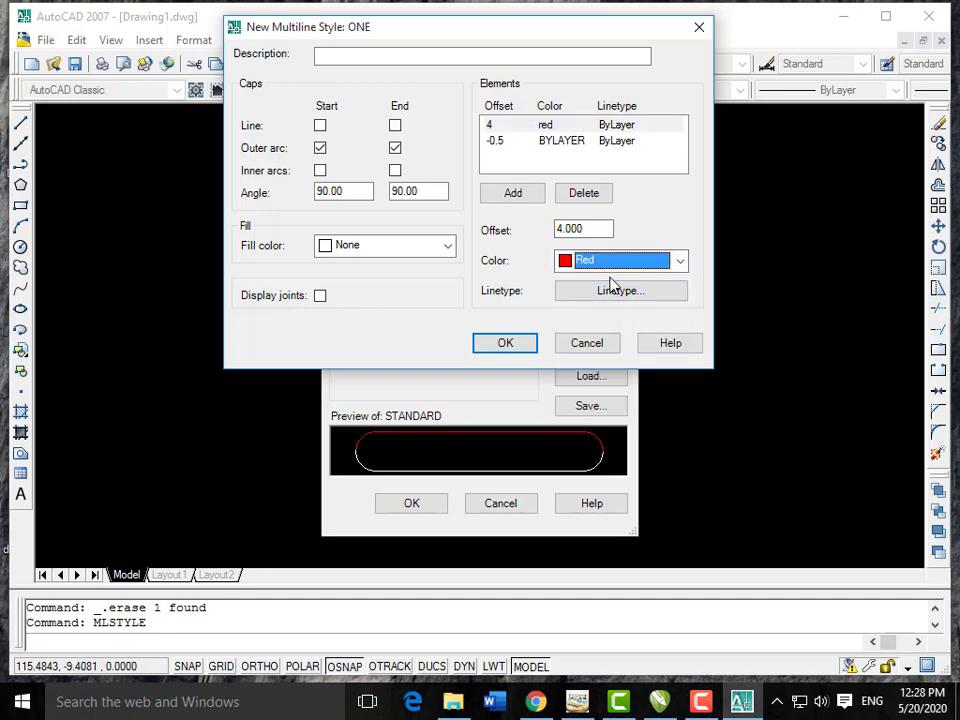
Load the ACAD_ISO02W100 linetype, assign it to the red element and accept the new style ONE.
{"action": "left_click", "coordinate": [621, 296]}
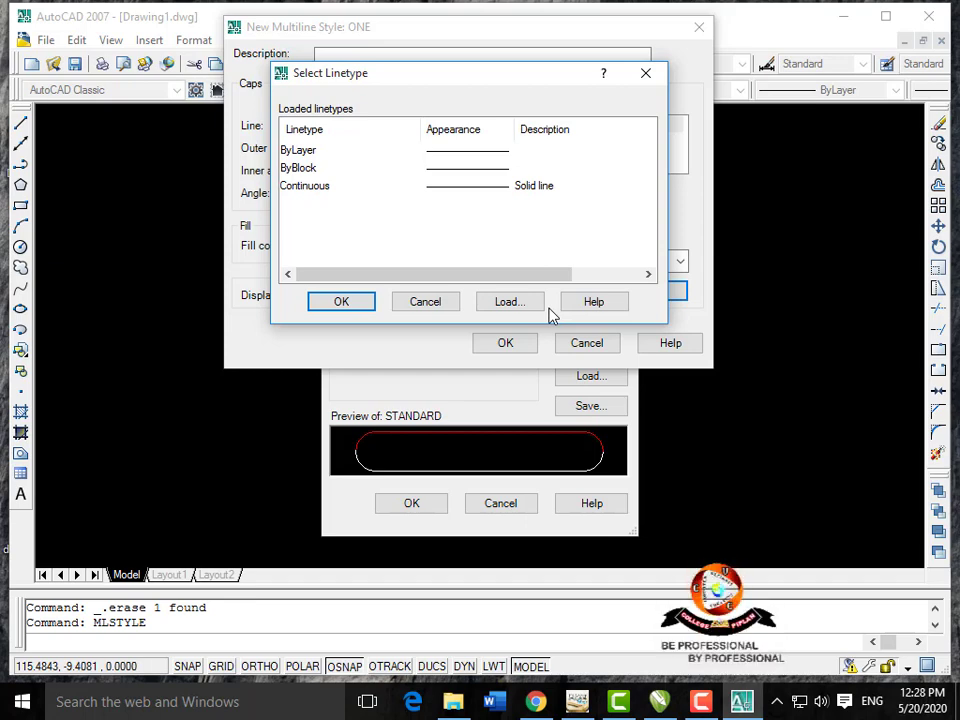
{"action": "left_click", "coordinate": [519, 305]}
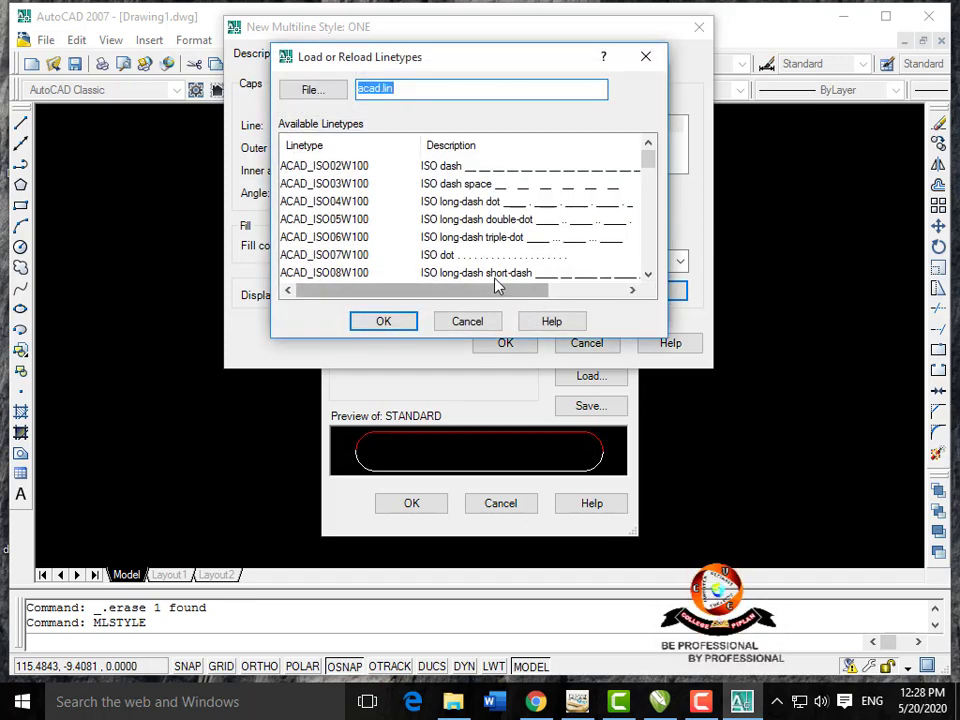
{"action": "left_click", "coordinate": [408, 173]}
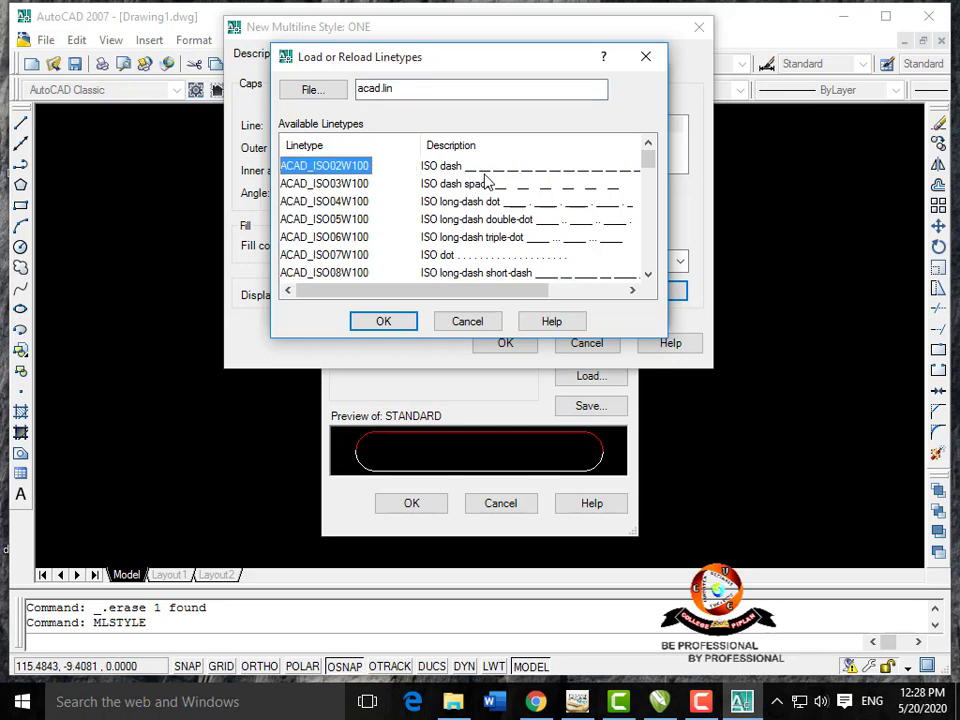
{"action": "left_click", "coordinate": [406, 320]}
{"action": "left_click", "coordinate": [370, 191]}
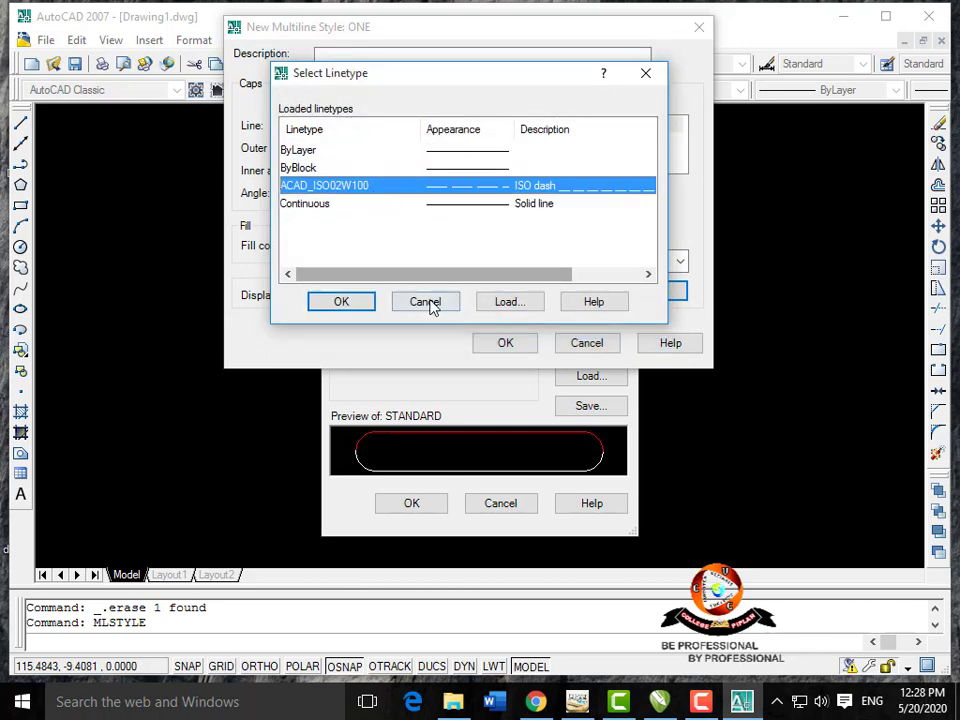
{"action": "left_click", "coordinate": [341, 302]}
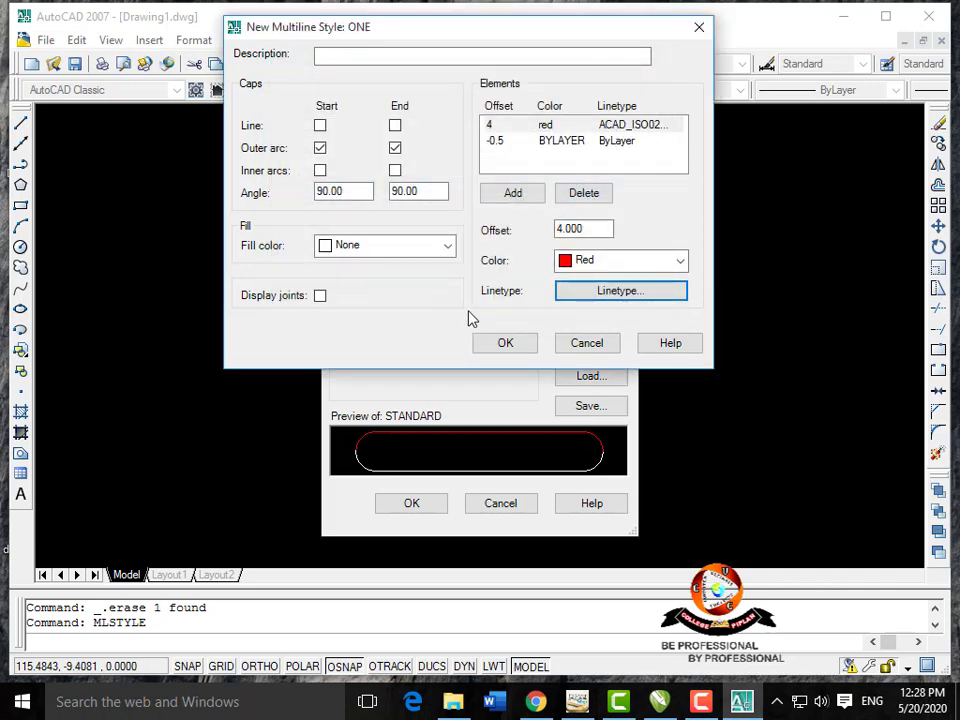
{"action": "left_click", "coordinate": [507, 346]}
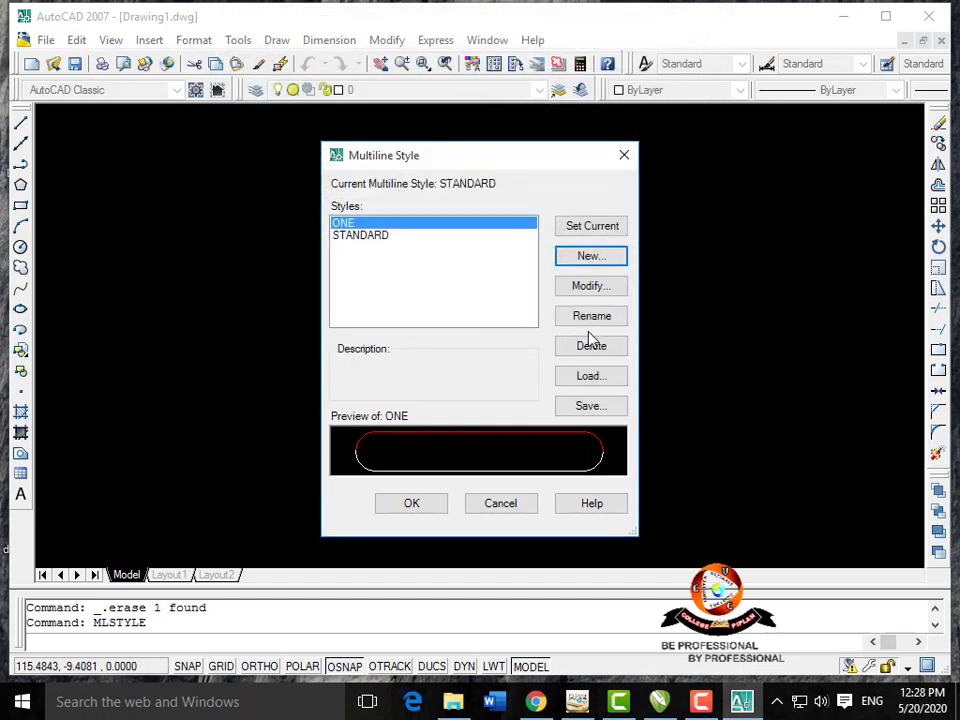
Make multiline style ONE current and draw an open twelve-segment multiline that loops around the area above and right of the origin.
{"action": "left_click", "coordinate": [596, 233]}
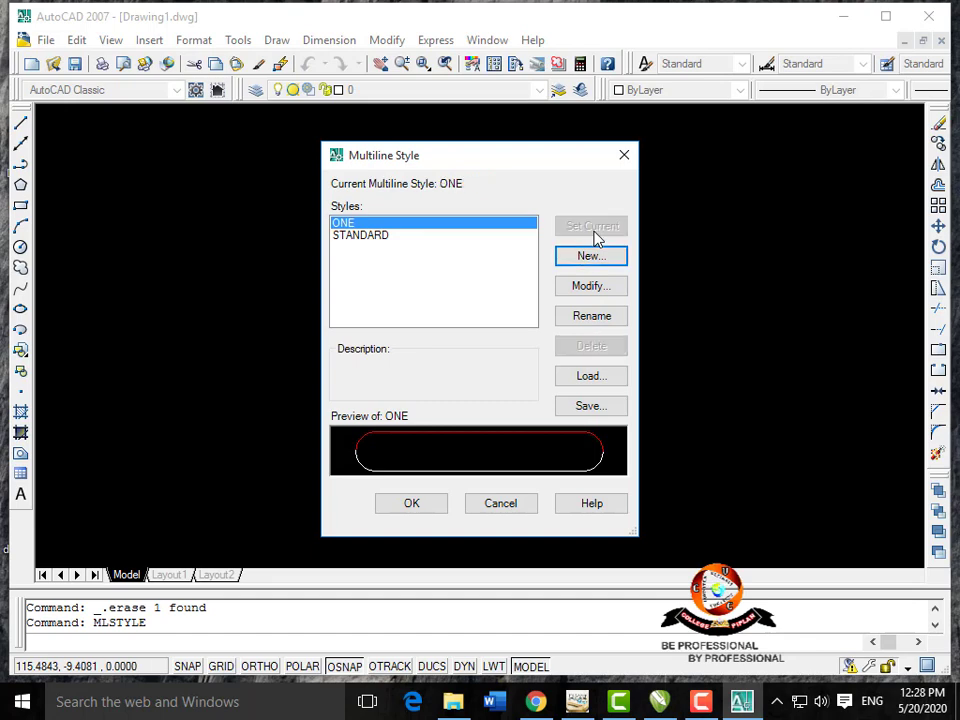
{"action": "left_click", "coordinate": [441, 502]}
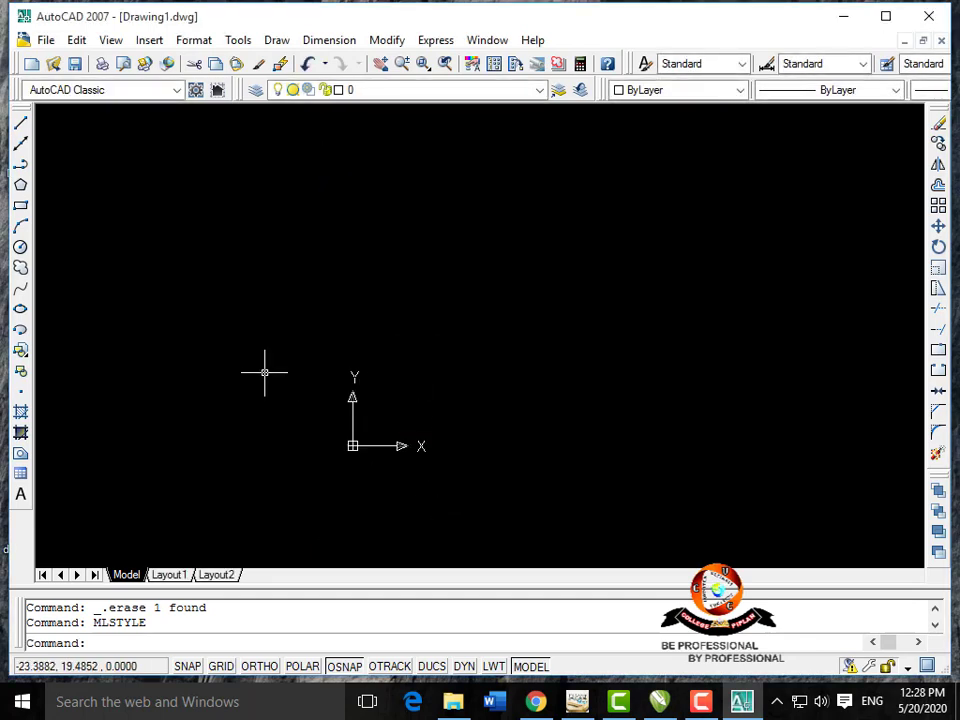
{"action": "type", "text": "ML"}
{"action": "key", "text": "Return"}
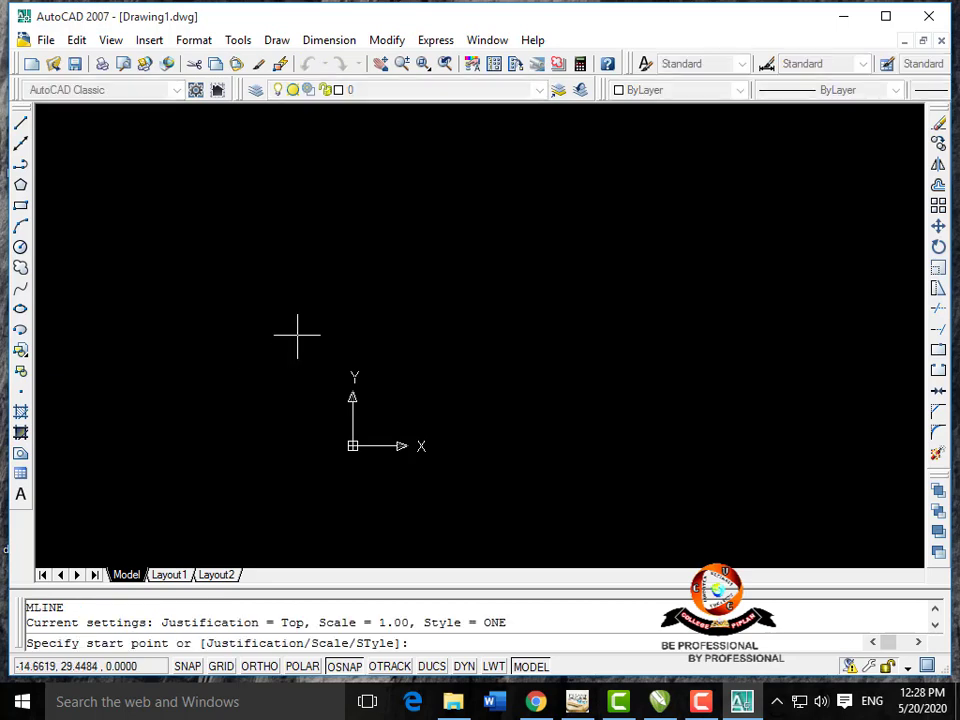
{"action": "left_click", "coordinate": [240, 221]}
{"action": "left_click", "coordinate": [530, 222]}
{"action": "left_click", "coordinate": [611, 343]}
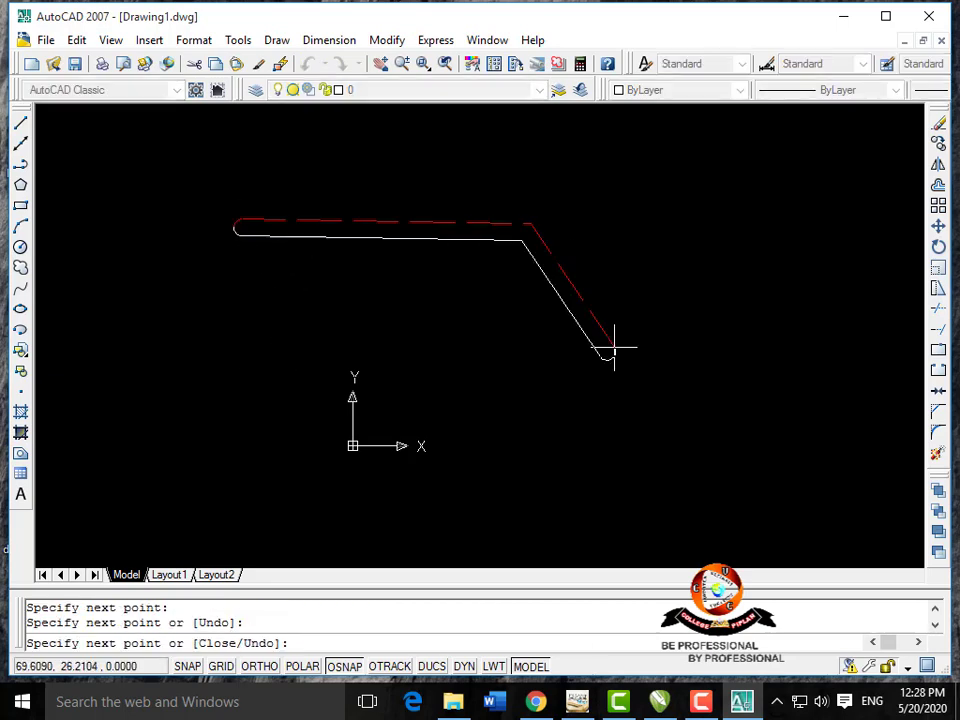
{"action": "left_click", "coordinate": [521, 429]}
{"action": "left_click", "coordinate": [653, 490]}
{"action": "left_click", "coordinate": [790, 352]}
{"action": "left_click", "coordinate": [723, 230]}
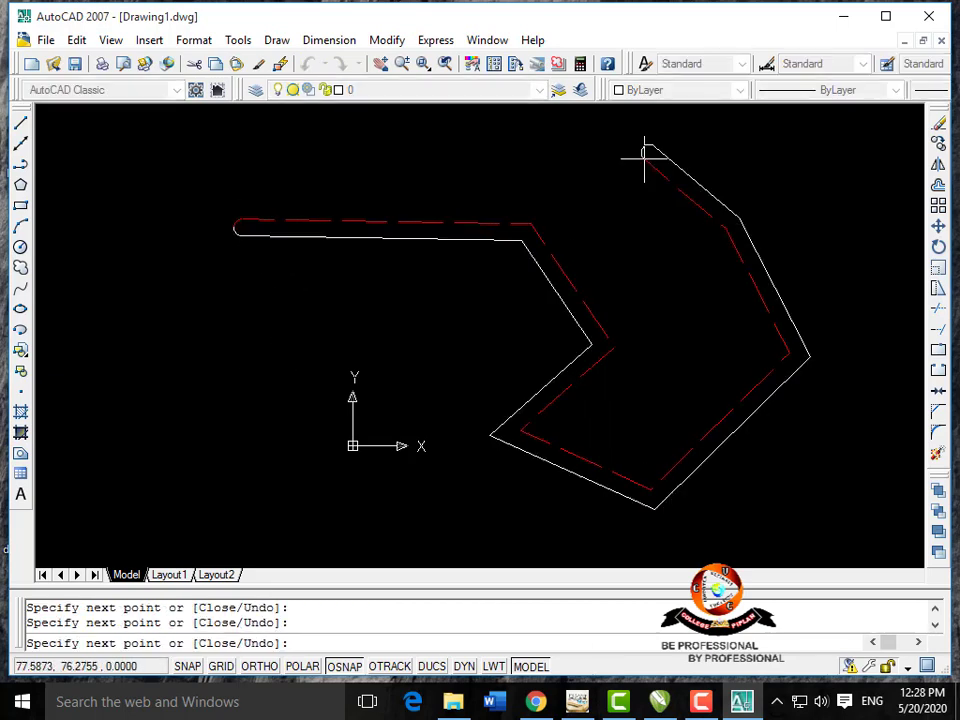
{"action": "left_click", "coordinate": [645, 155]}
{"action": "left_click", "coordinate": [546, 148]}
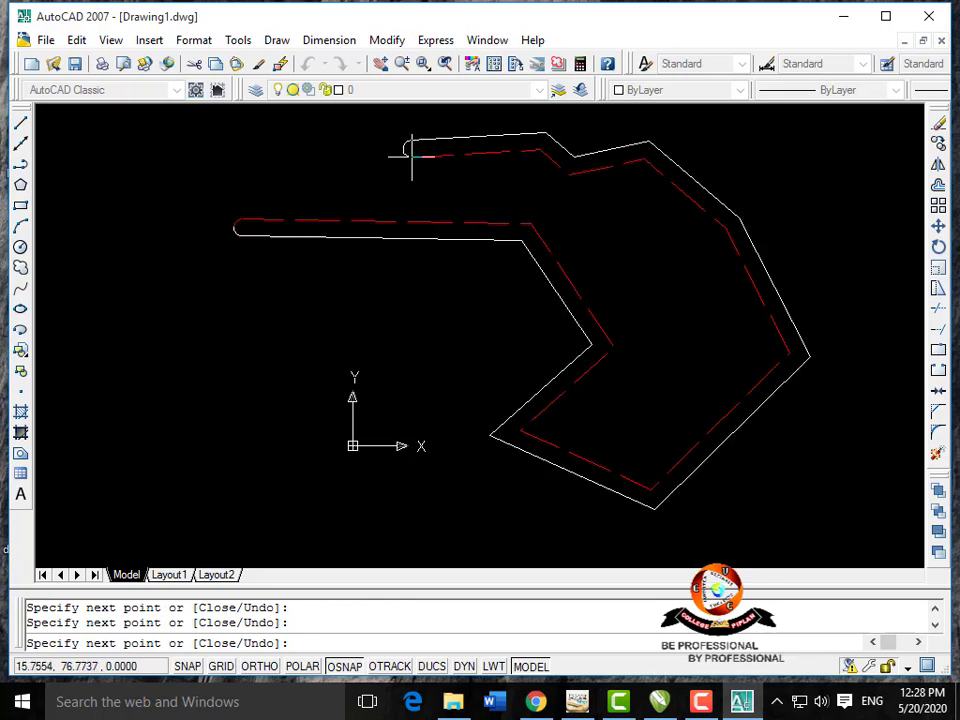
{"action": "left_click", "coordinate": [240, 158]}
{"action": "left_click", "coordinate": [155, 205]}
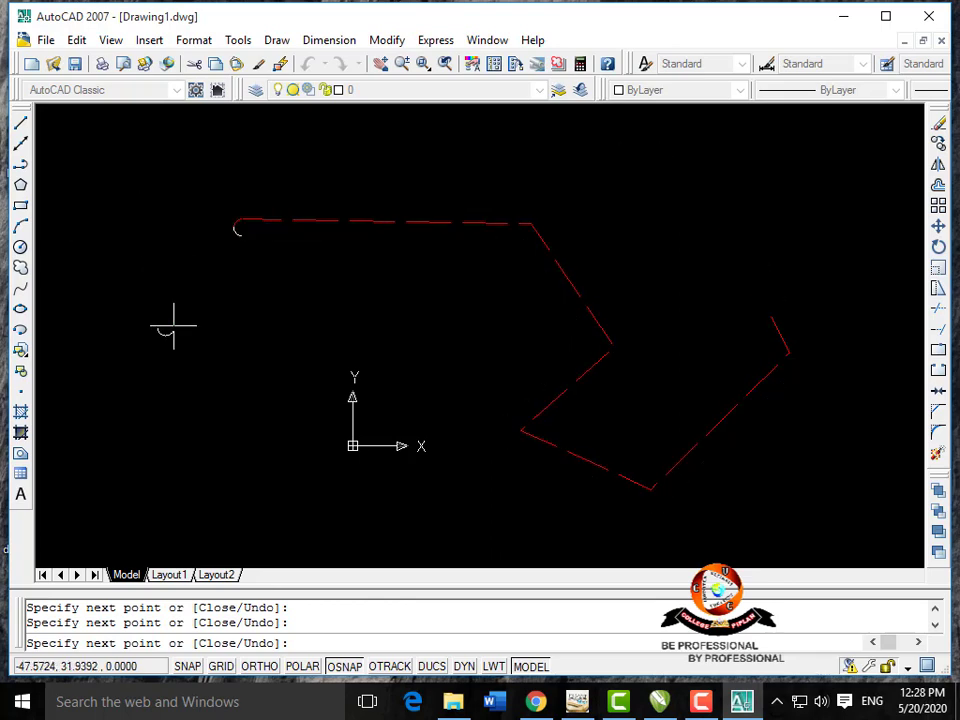
{"action": "key", "text": "Escape"}
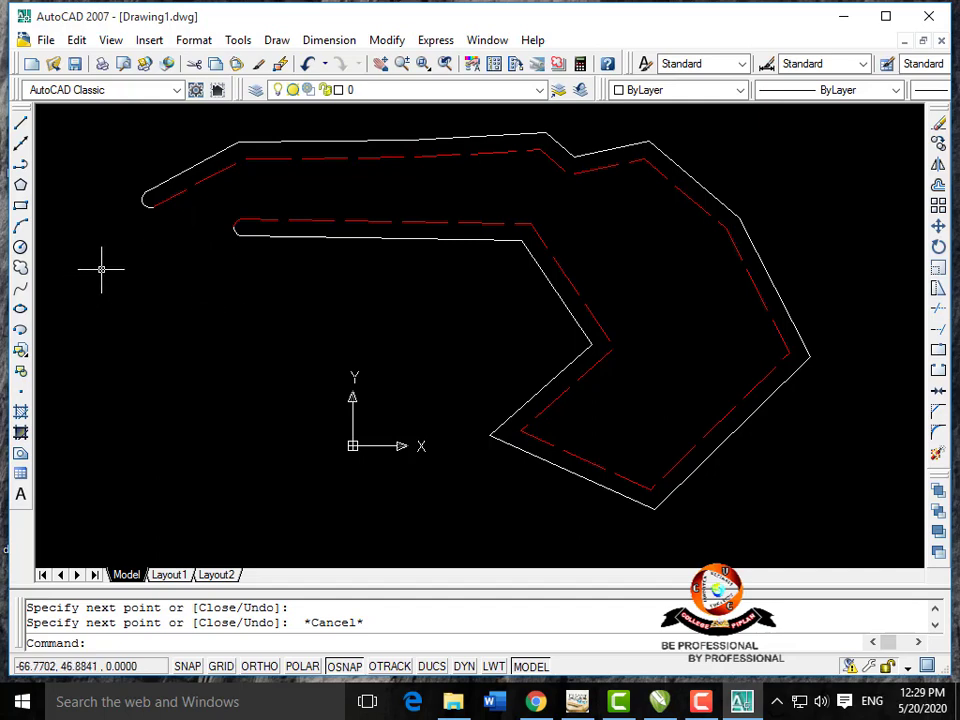
{"action": "left_click", "coordinate": [276, 42]}
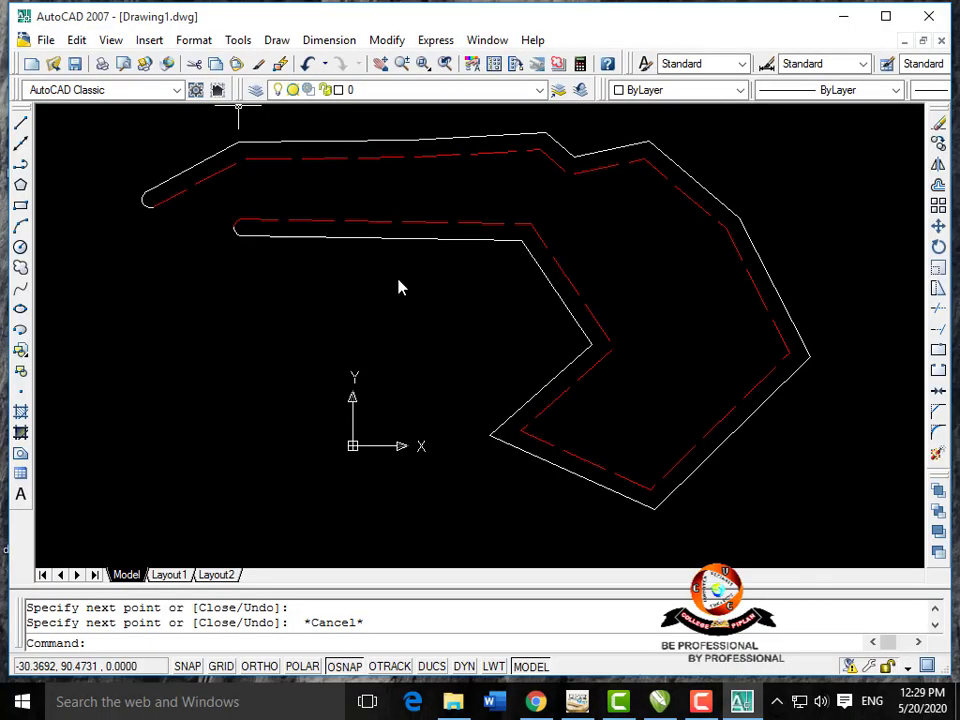
{"action": "left_click", "coordinate": [273, 42]}
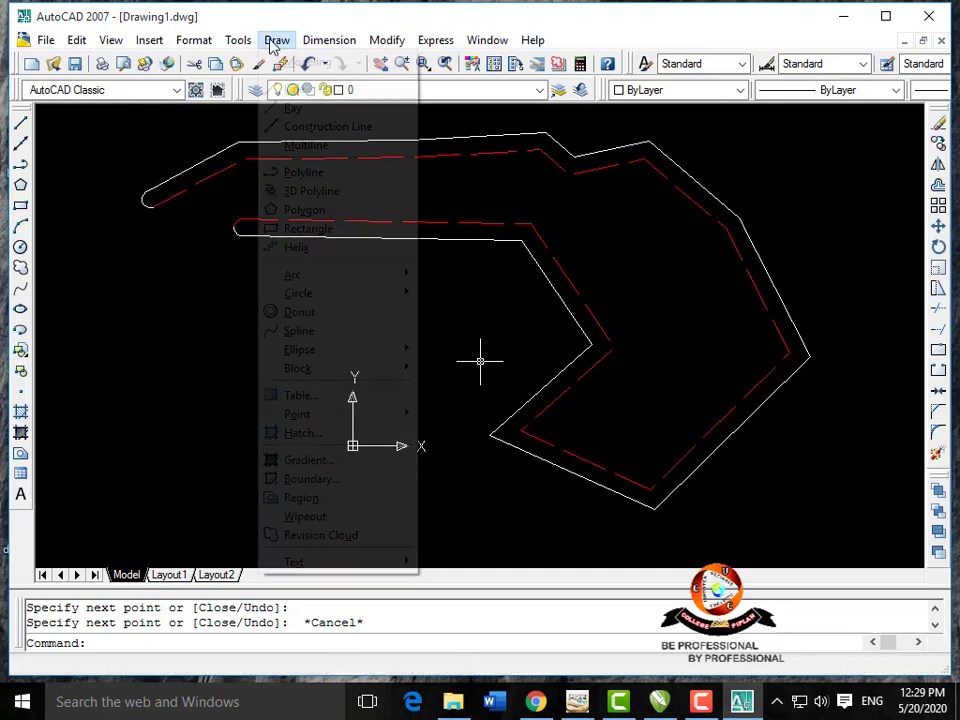
{"action": "left_click", "coordinate": [703, 703]}
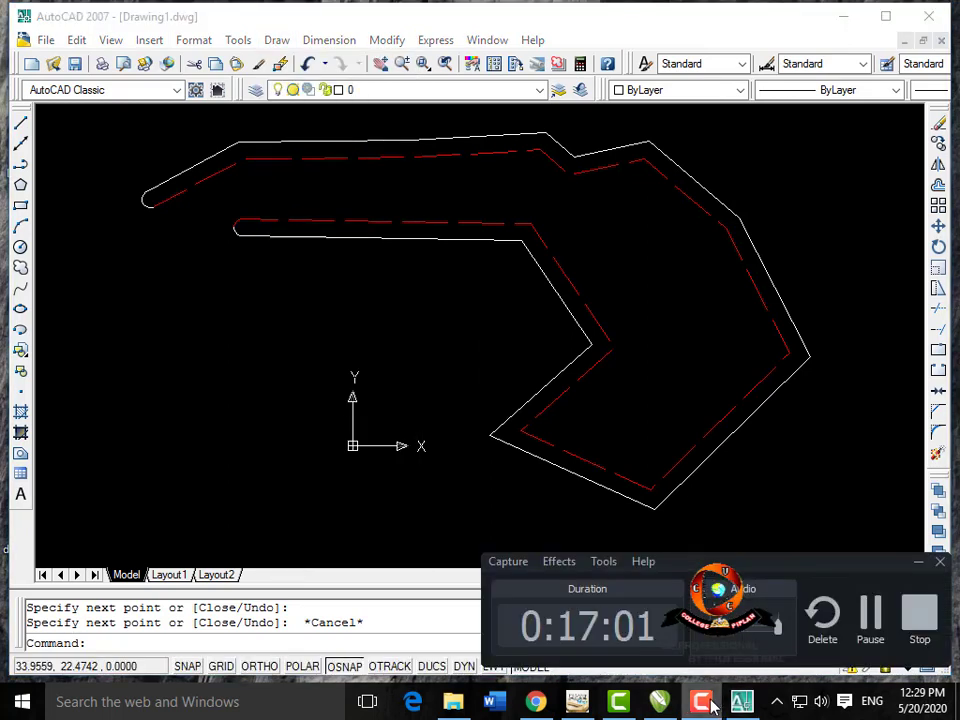
{"action": "left_click", "coordinate": [863, 631]}
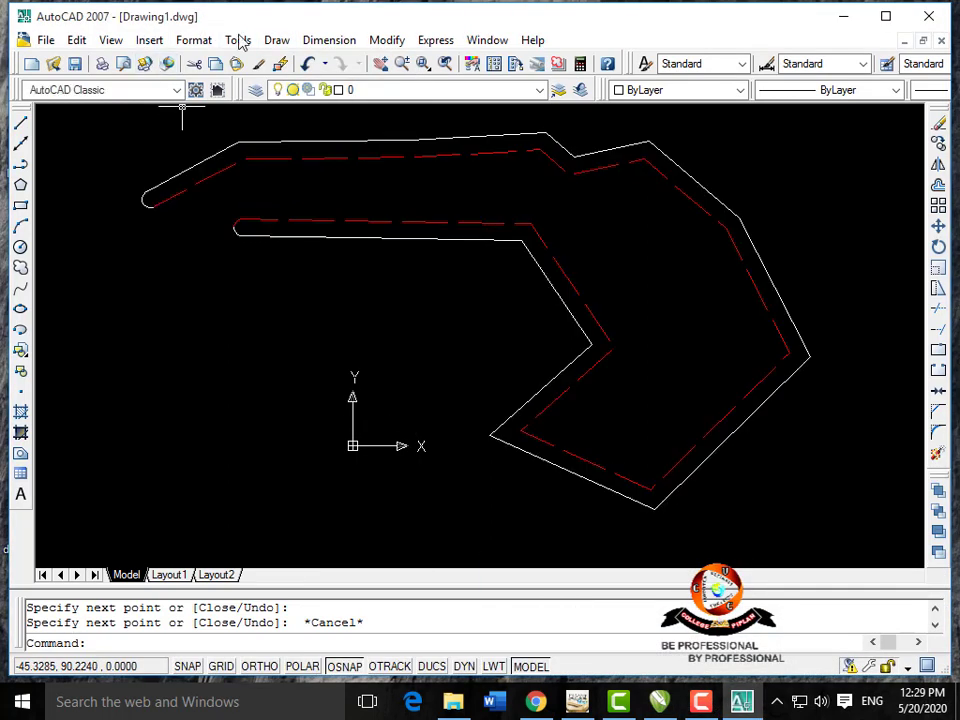
{"action": "left_click", "coordinate": [277, 40]}
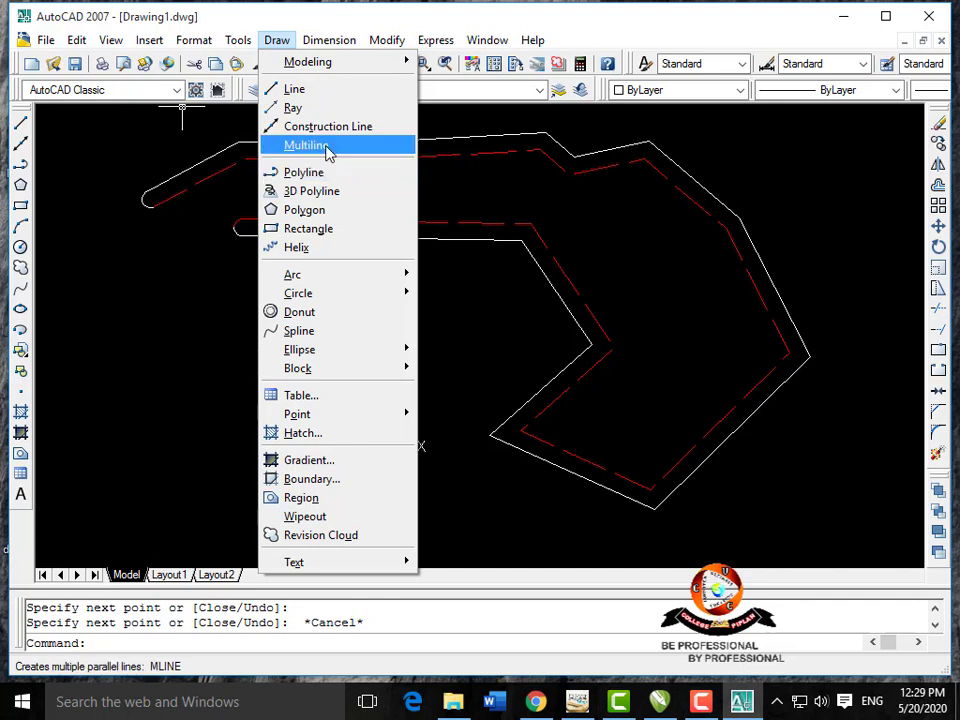
{"action": "left_click", "coordinate": [177, 295]}
{"action": "left_click", "coordinate": [289, 353]}
{"action": "left_click", "coordinate": [109, 126]}
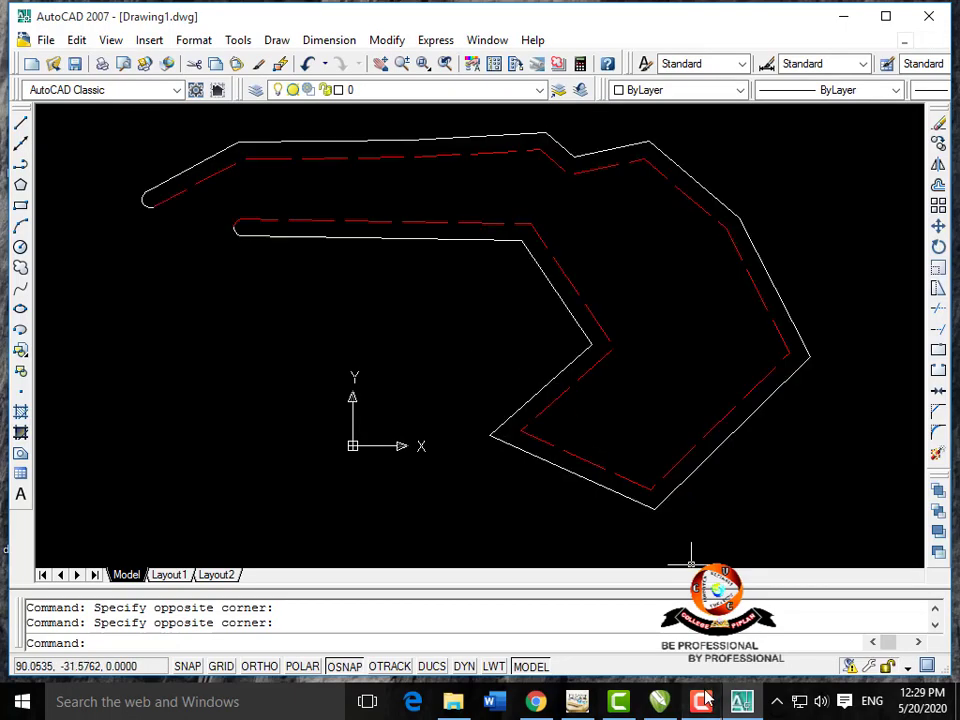
{"action": "left_click", "coordinate": [705, 692]}
{"action": "left_click", "coordinate": [864, 620]}
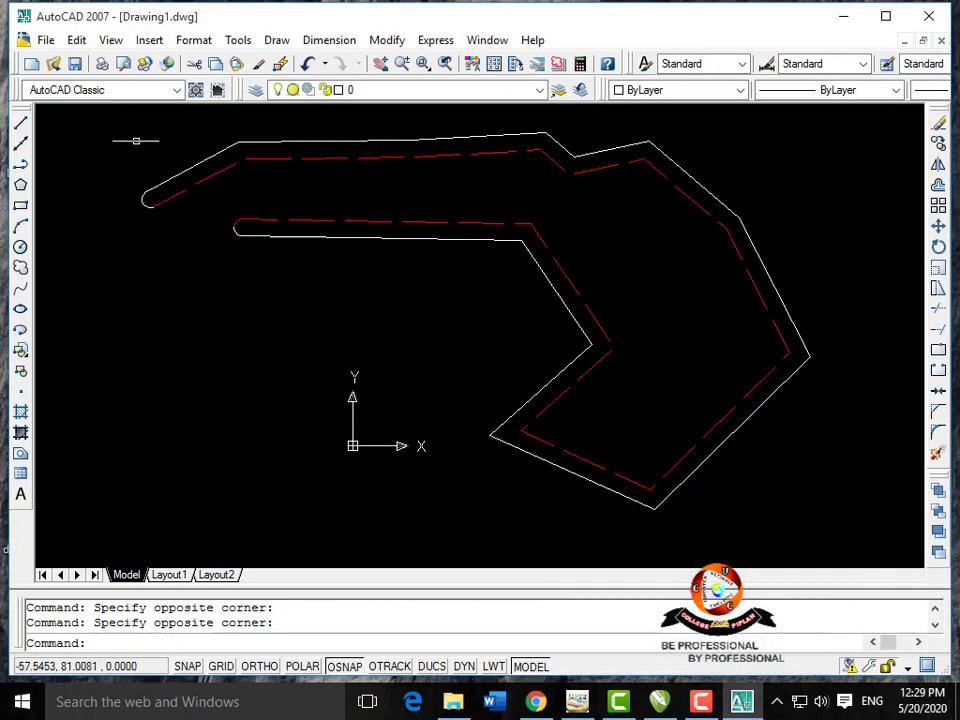
Select the whole multiline drawn in style ONE with a selection window and erase it.
{"action": "left_click", "coordinate": [104, 128]}
{"action": "left_click", "coordinate": [819, 555]}
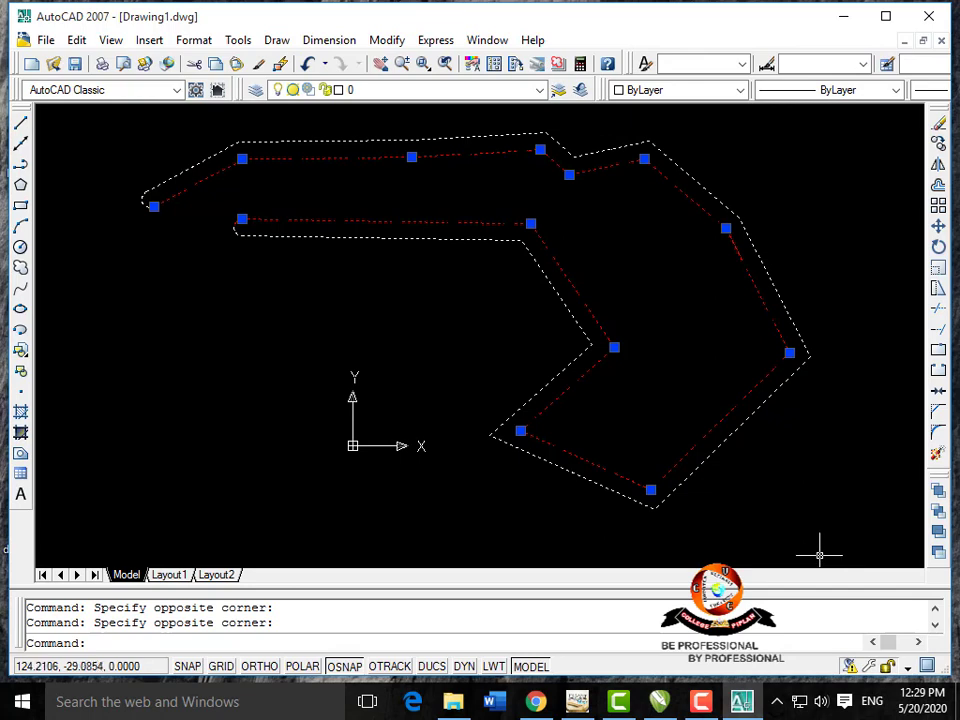
{"action": "key", "text": "Delete"}
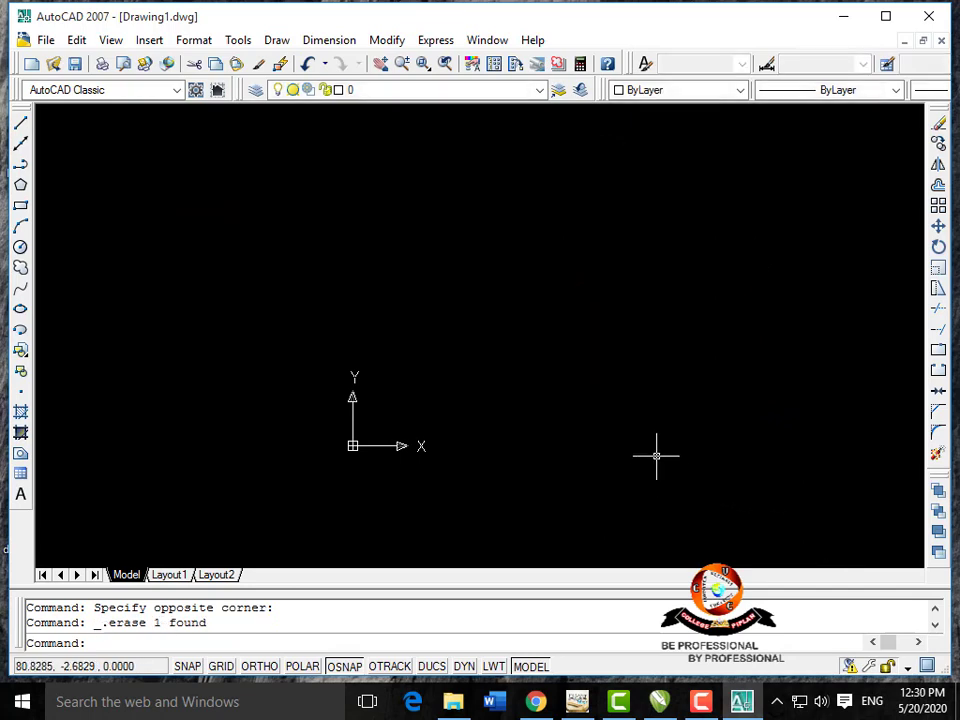
Draw eleven rays fanning out in all directions from one shared start point above the origin.
{"action": "type", "text": "RA"}
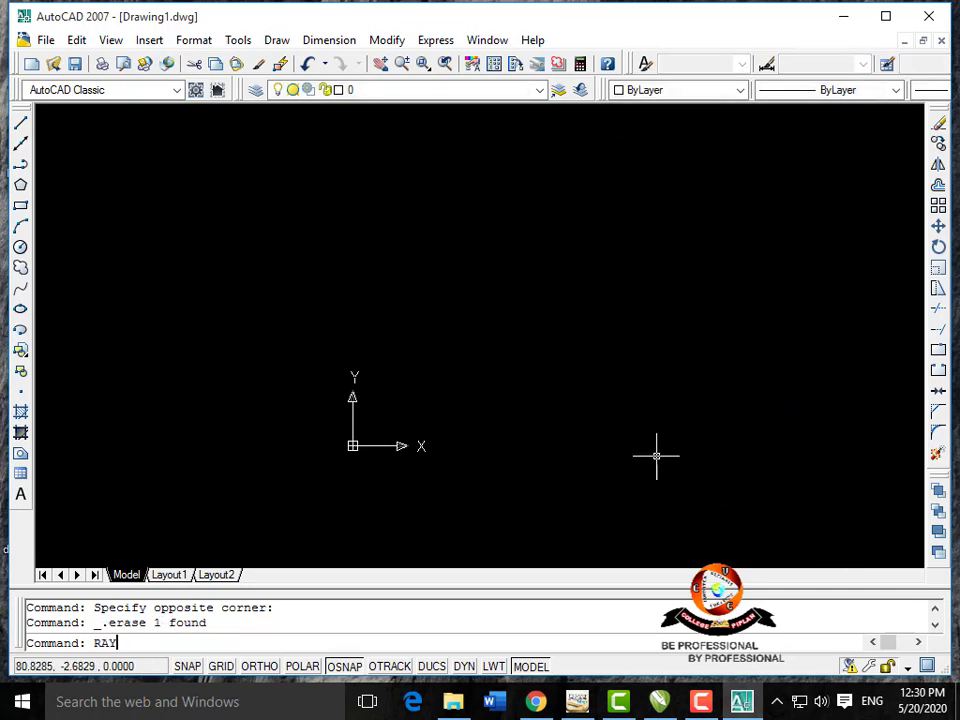
{"action": "type", "text": "Y"}
{"action": "key", "text": "Return"}
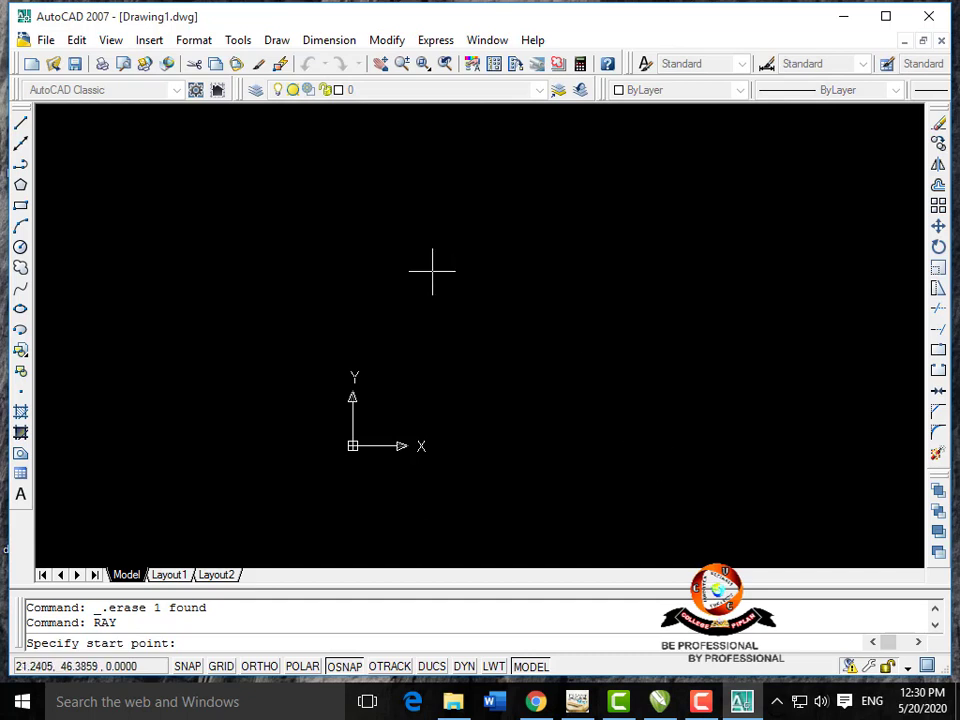
{"action": "left_click", "coordinate": [332, 180]}
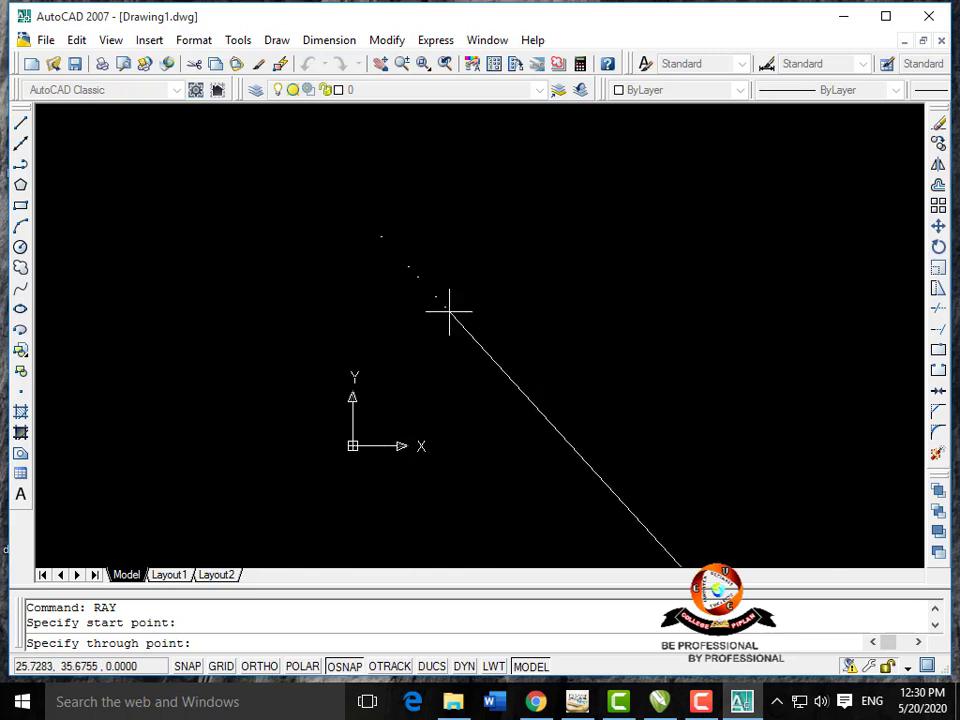
{"action": "left_click", "coordinate": [449, 311]}
{"action": "left_click", "coordinate": [514, 256]}
{"action": "left_click", "coordinate": [600, 212]}
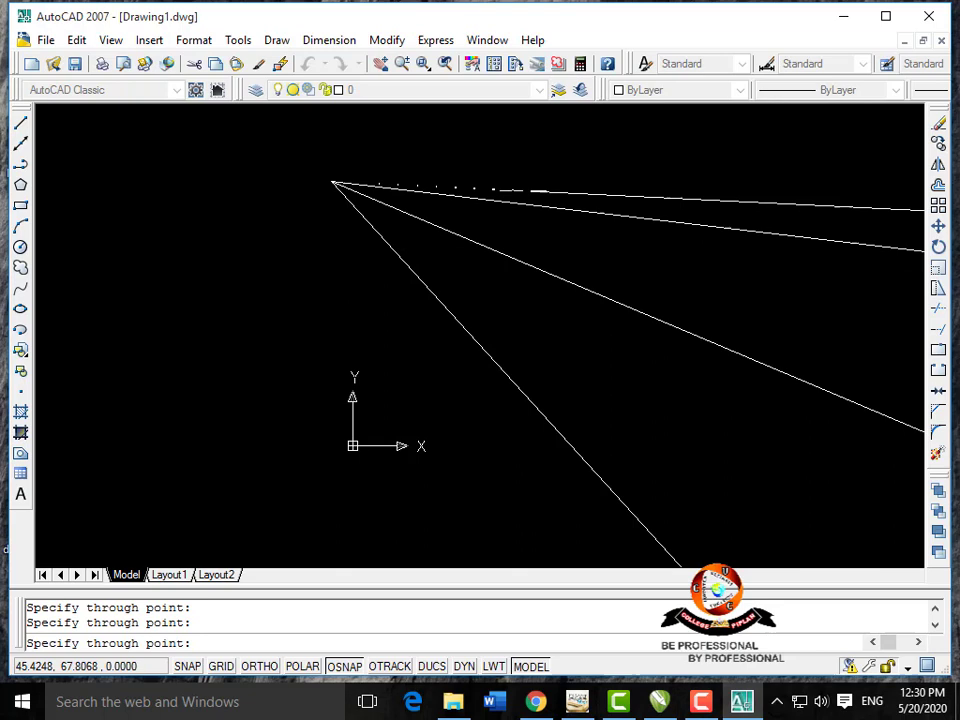
{"action": "left_click", "coordinate": [502, 160]}
{"action": "left_click", "coordinate": [379, 336]}
{"action": "left_click", "coordinate": [302, 315]}
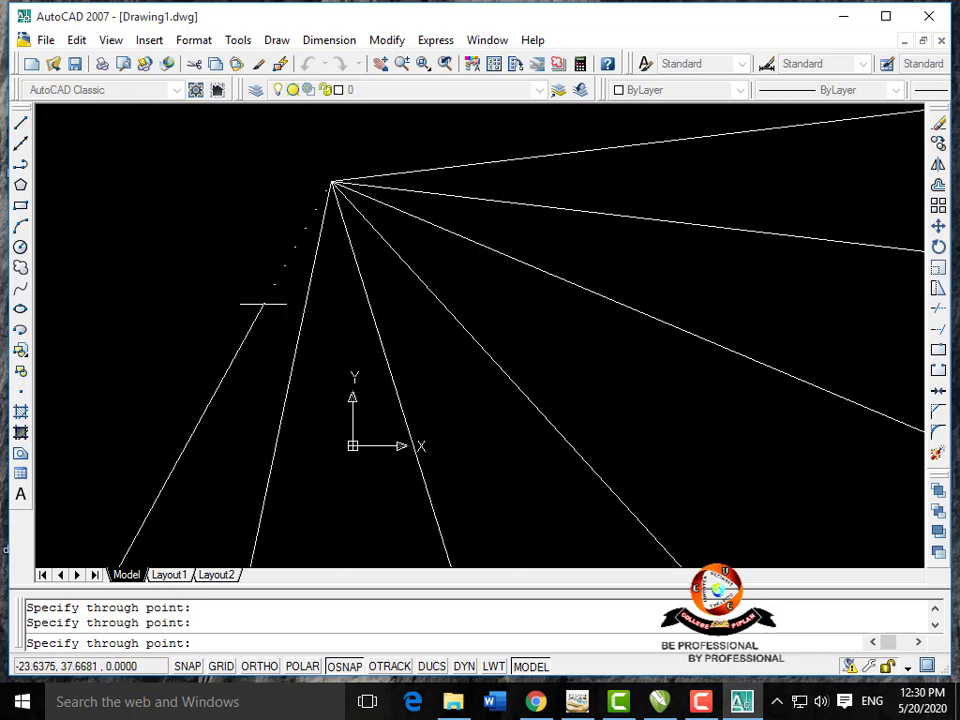
{"action": "left_click", "coordinate": [242, 266]}
{"action": "left_click", "coordinate": [234, 193]}
{"action": "left_click", "coordinate": [261, 152]}
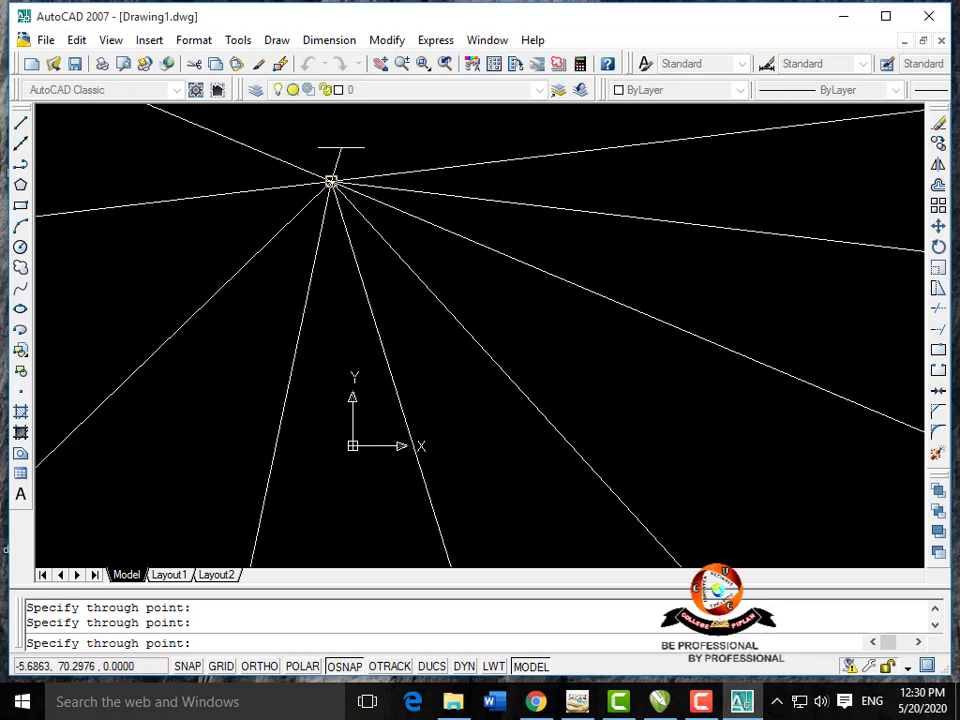
{"action": "left_click", "coordinate": [340, 147]}
{"action": "left_click", "coordinate": [375, 146]}
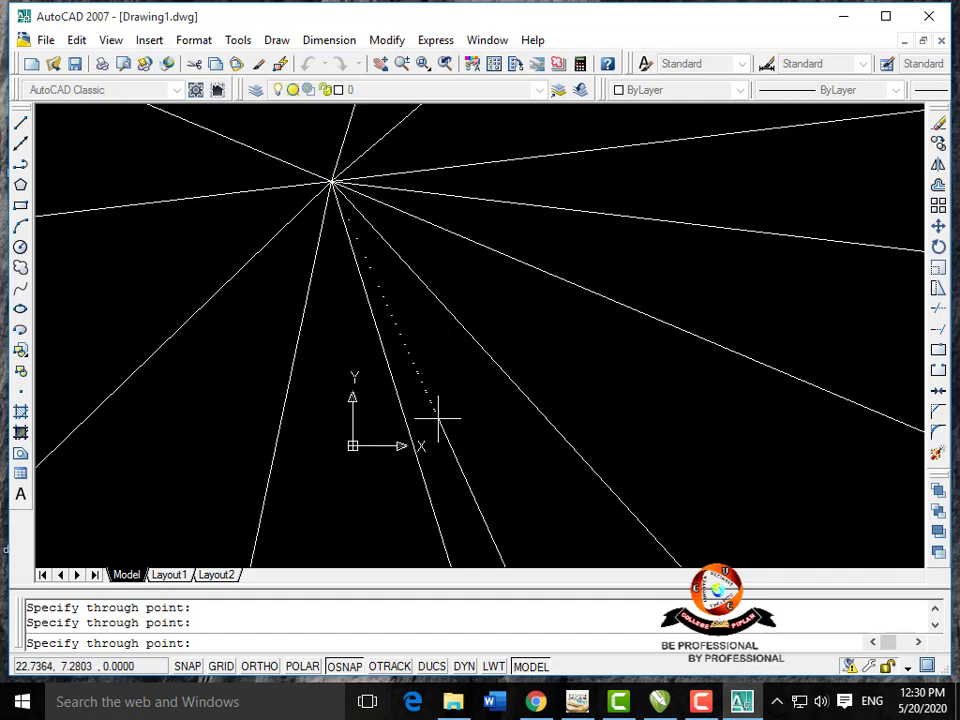
{"action": "key", "text": "Escape"}
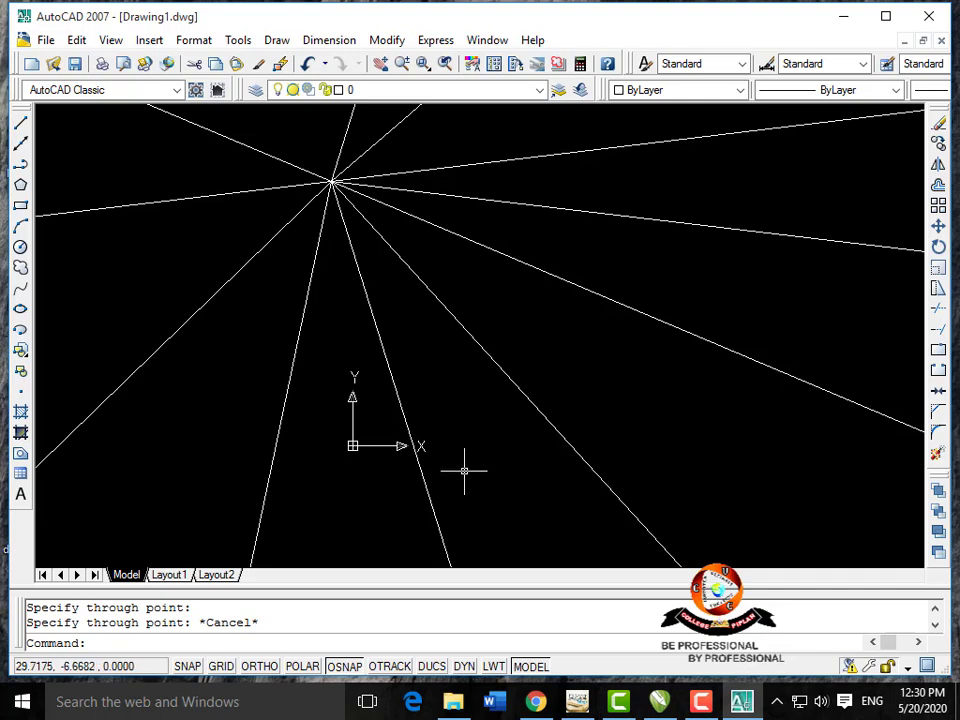
Select all eleven rays with a crossing selection and erase them.
{"action": "left_click", "coordinate": [127, 128]}
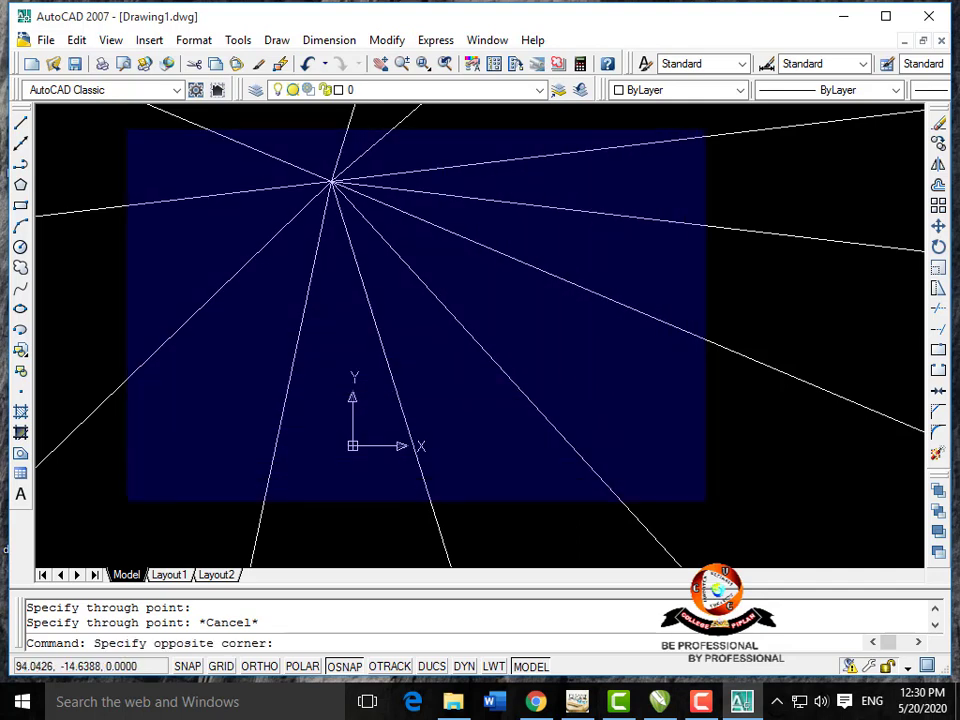
{"action": "left_click", "coordinate": [721, 515]}
{"action": "left_click", "coordinate": [662, 122]}
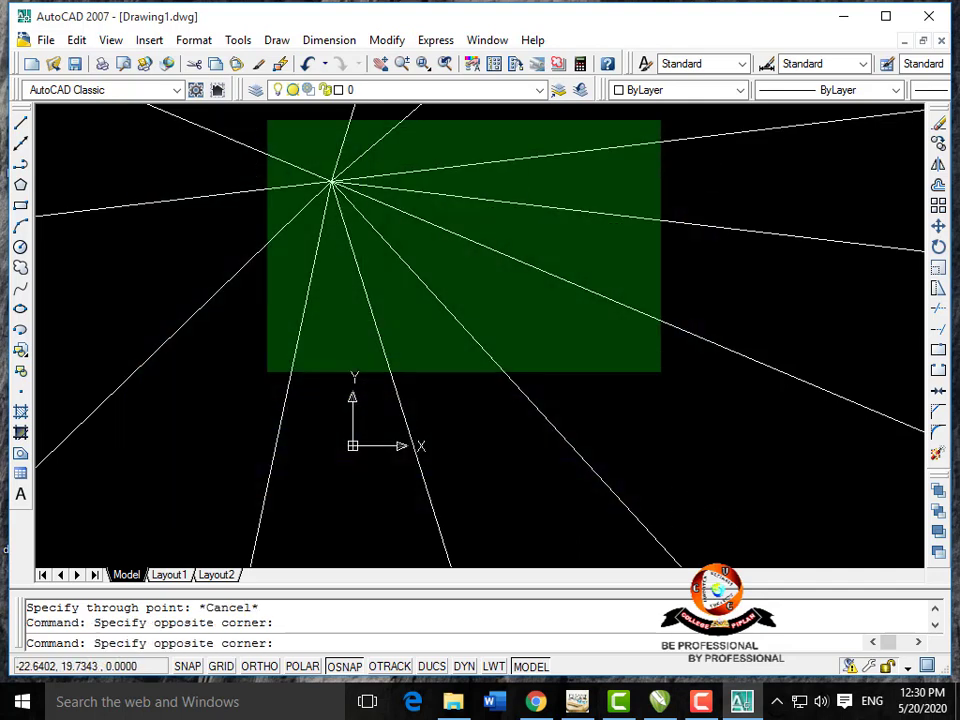
{"action": "left_click", "coordinate": [155, 487]}
{"action": "key", "text": "Delete"}
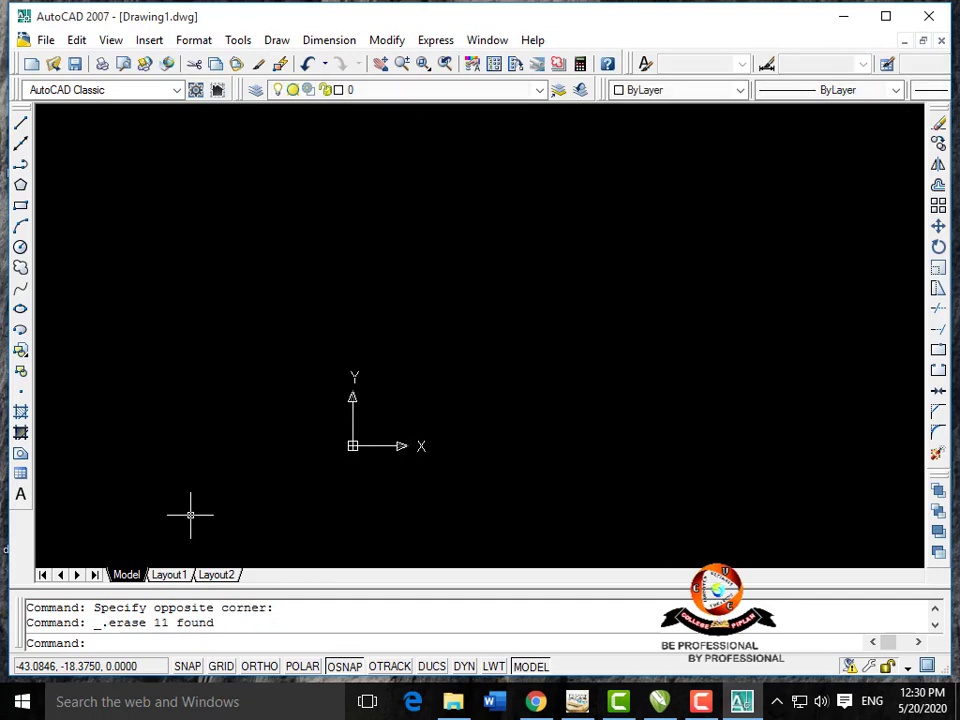